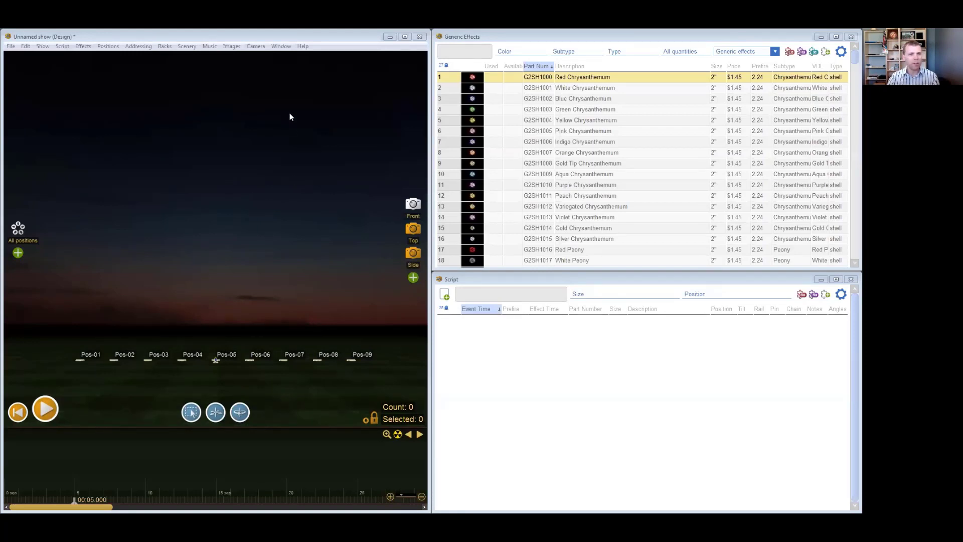
- Apply the effects-on-top window preset (Preset 0), followed by the effects-above-design preset (Preset 8)
{"action": "left_click", "coordinate": [281, 47]}
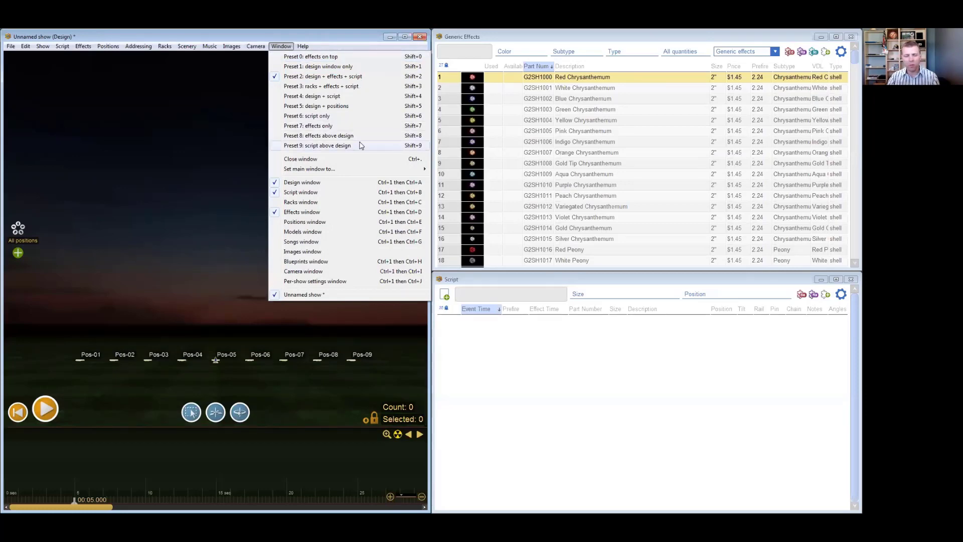
{"action": "left_click", "coordinate": [354, 57]}
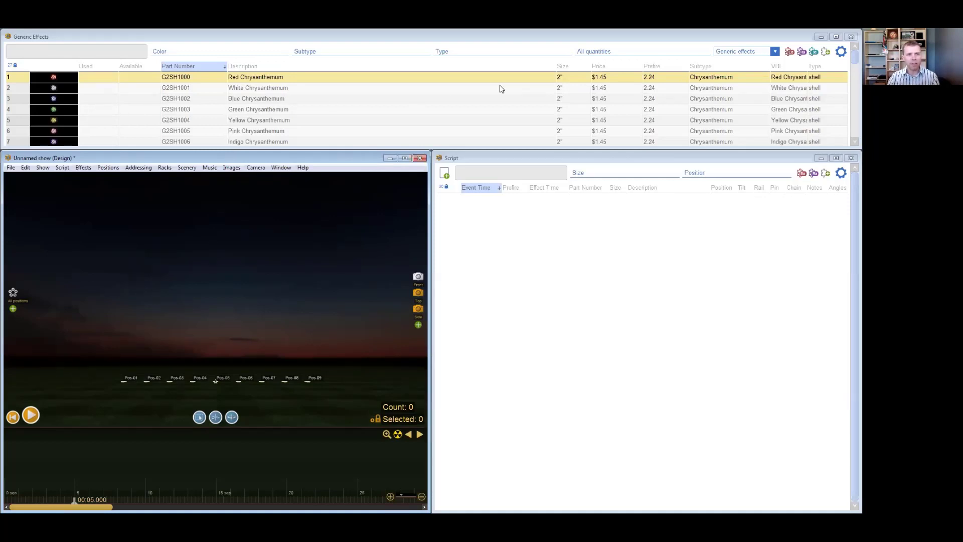
{"action": "left_click", "coordinate": [278, 168]}
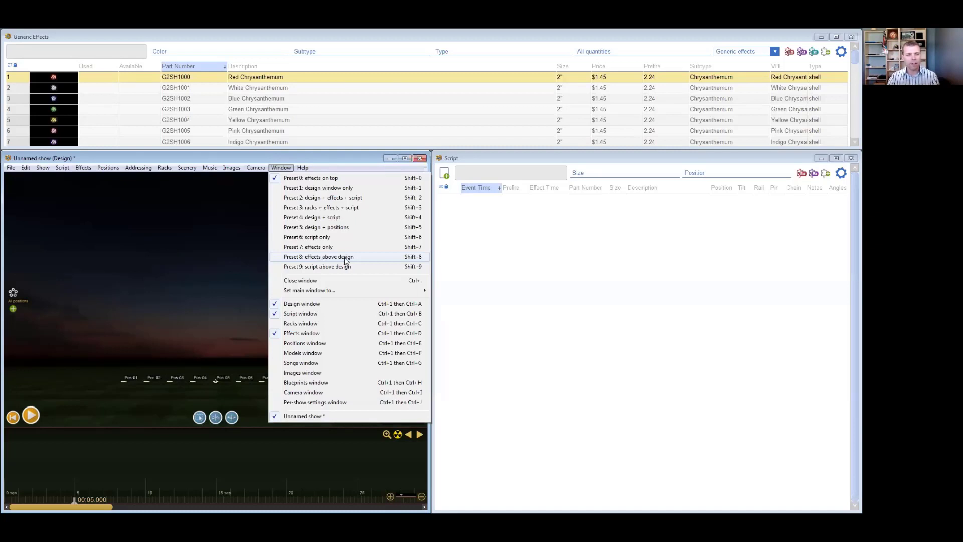
{"action": "left_click", "coordinate": [362, 259]}
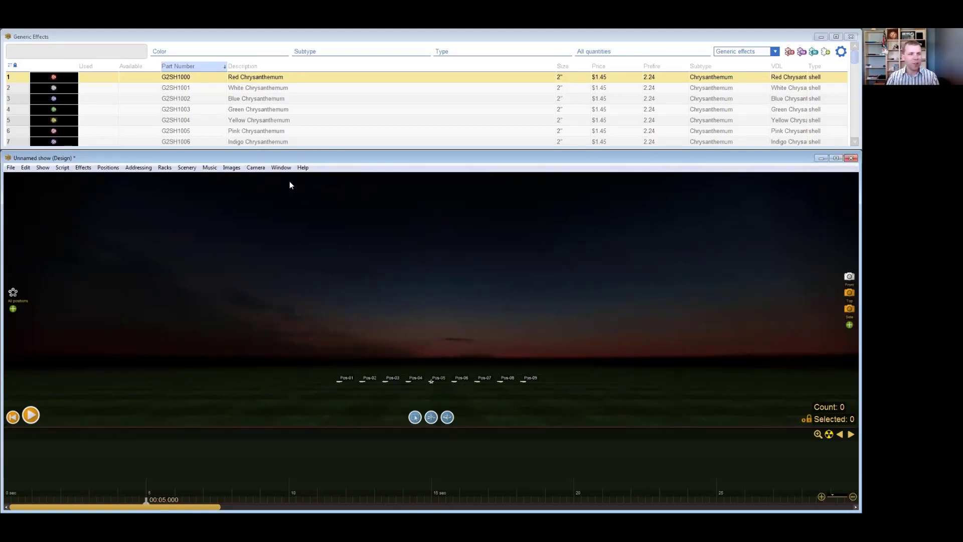
- Apply the script-above-design window preset (Preset 9), and return to the design + effects + script layout
{"action": "left_click", "coordinate": [281, 168]}
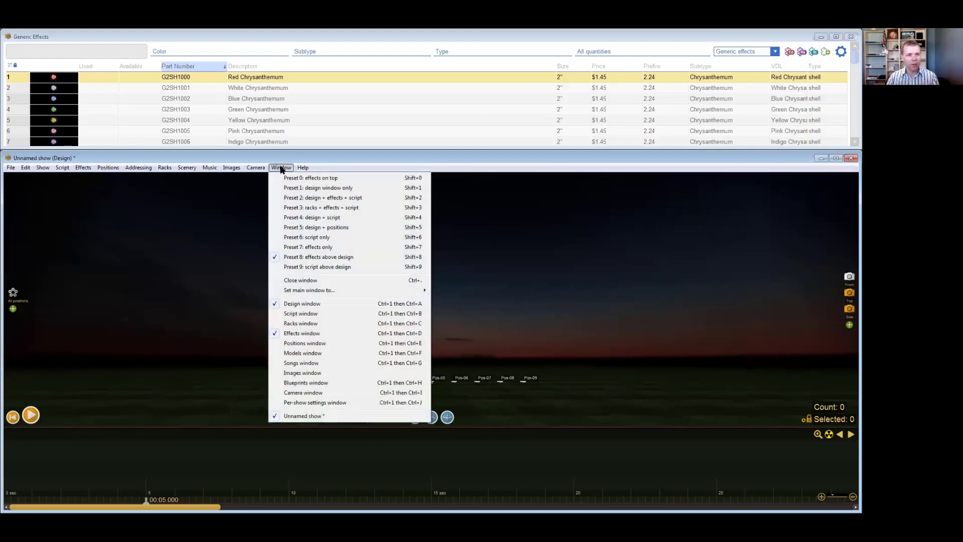
{"action": "left_click", "coordinate": [336, 266]}
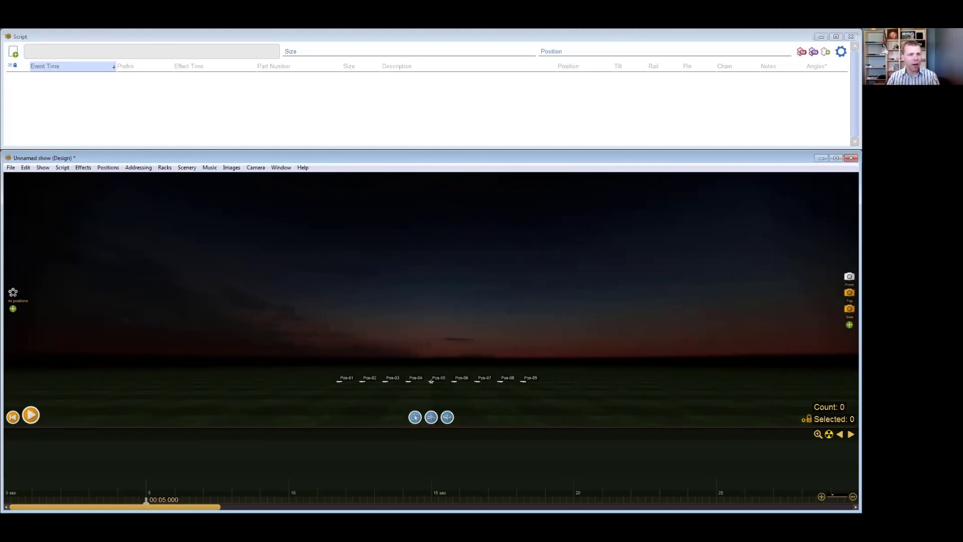
{"action": "left_click", "coordinate": [281, 167]}
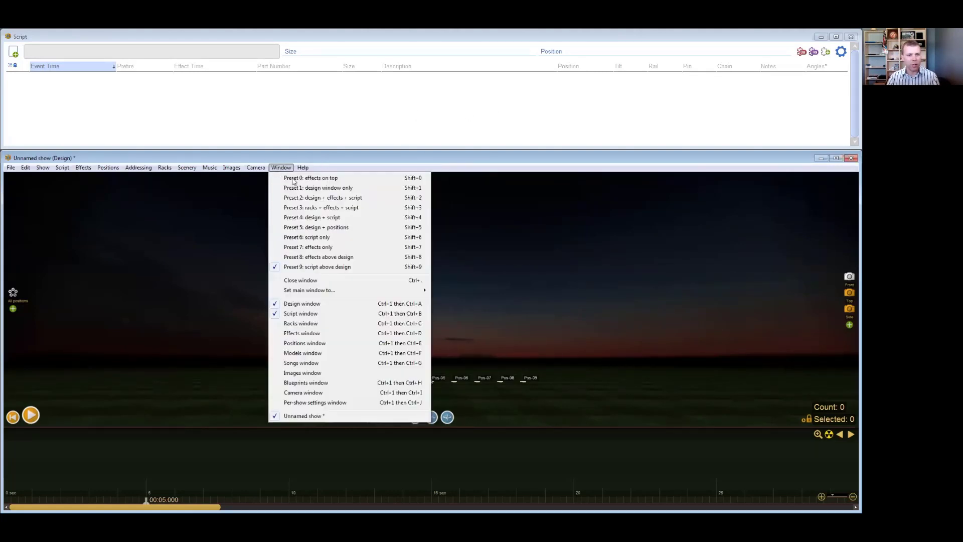
{"action": "left_click", "coordinate": [406, 167]}
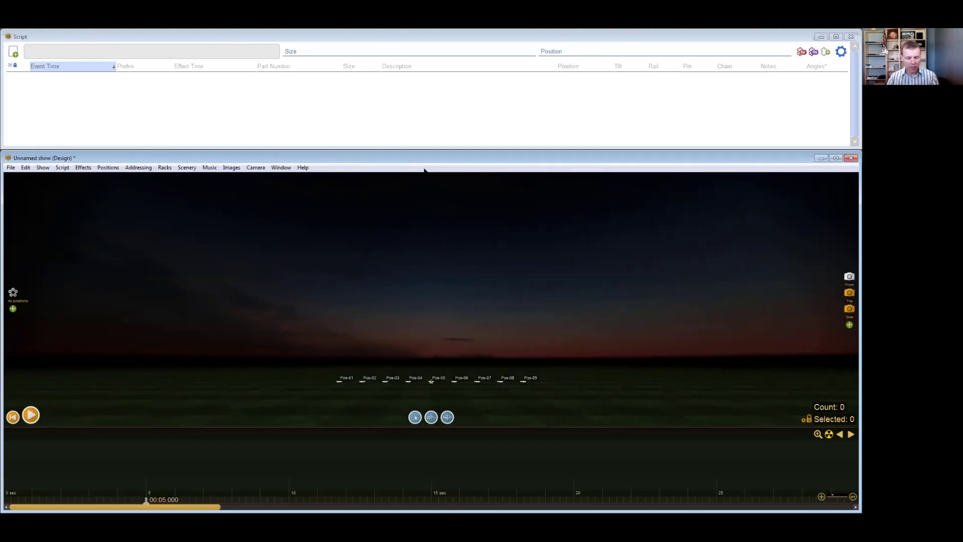
{"action": "key", "text": "ctrl+1"}
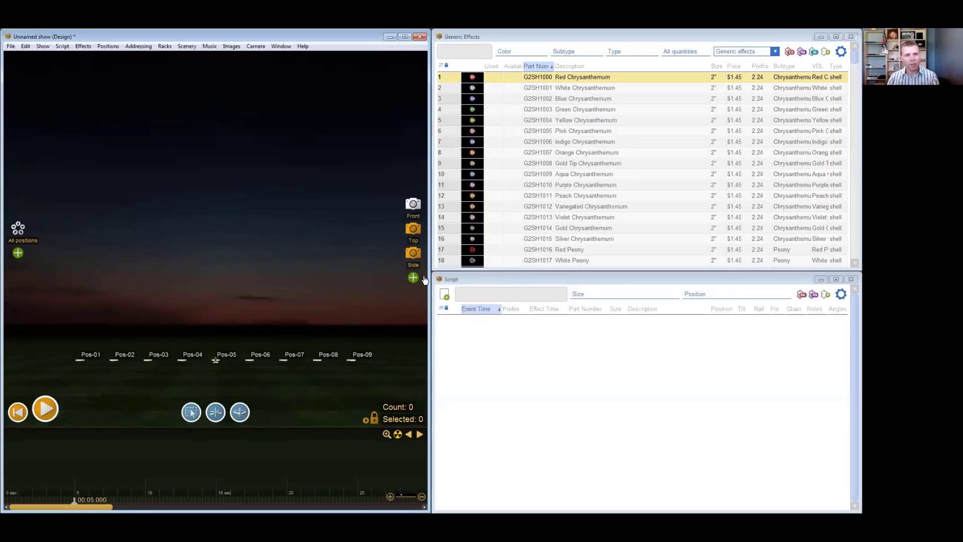
- Maximize and restore the Generic Effects window, scatter the windows, and reset them to the design + effects + script layout
{"action": "double_click", "coordinate": [638, 37]}
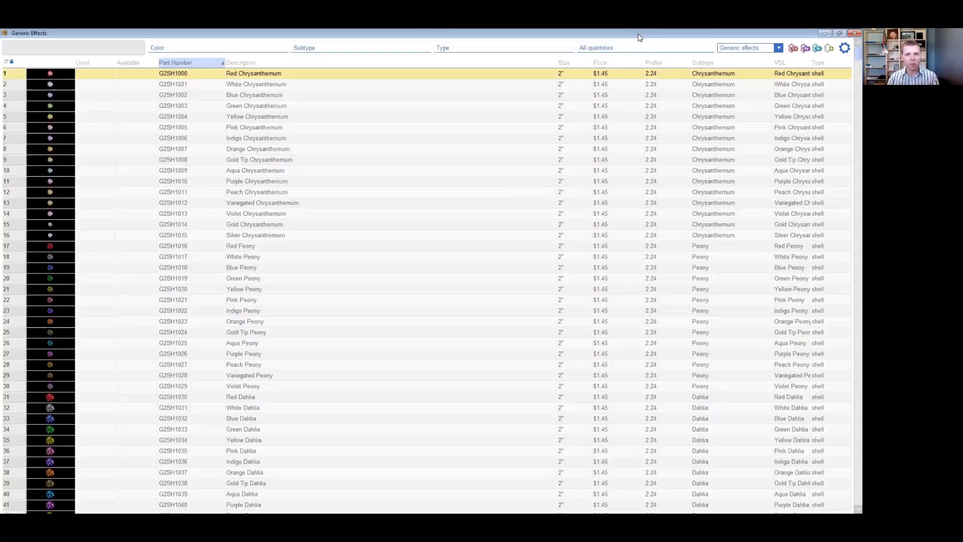
{"action": "double_click", "coordinate": [636, 33]}
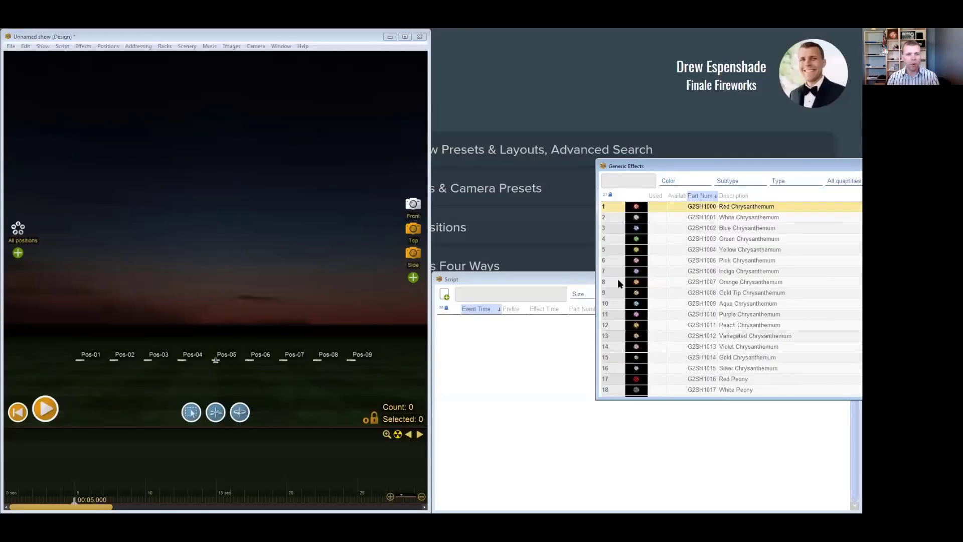
{"action": "left_click_drag", "start_coordinate": [278, 42], "coordinate": [394, 117]}
{"action": "double_click", "coordinate": [394, 117]}
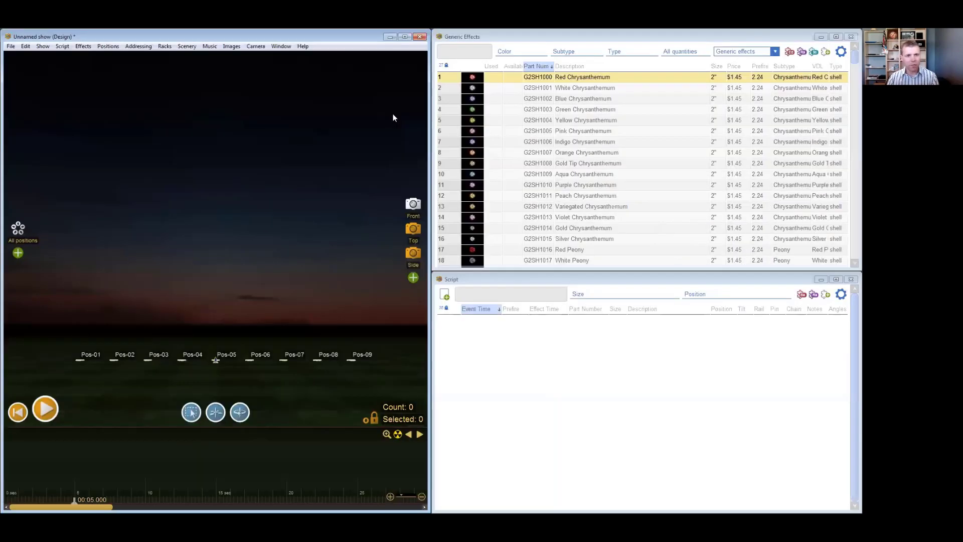
- Cycle through the window presets, including effects on top, and return to the design + effects + script layout
{"action": "key", "text": "F2"}
{"action": "key", "text": "F3"}
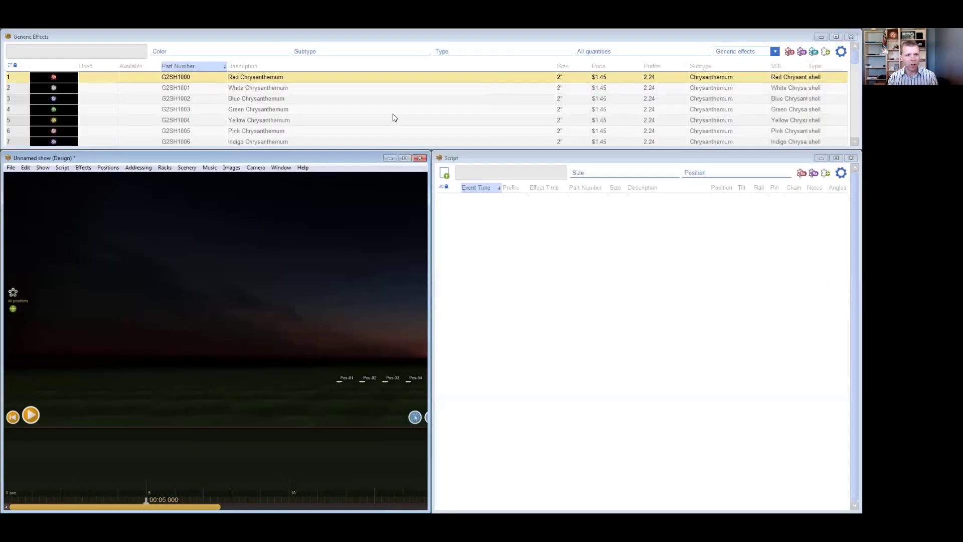
{"action": "key", "text": "F4"}
{"action": "key", "text": "F1"}
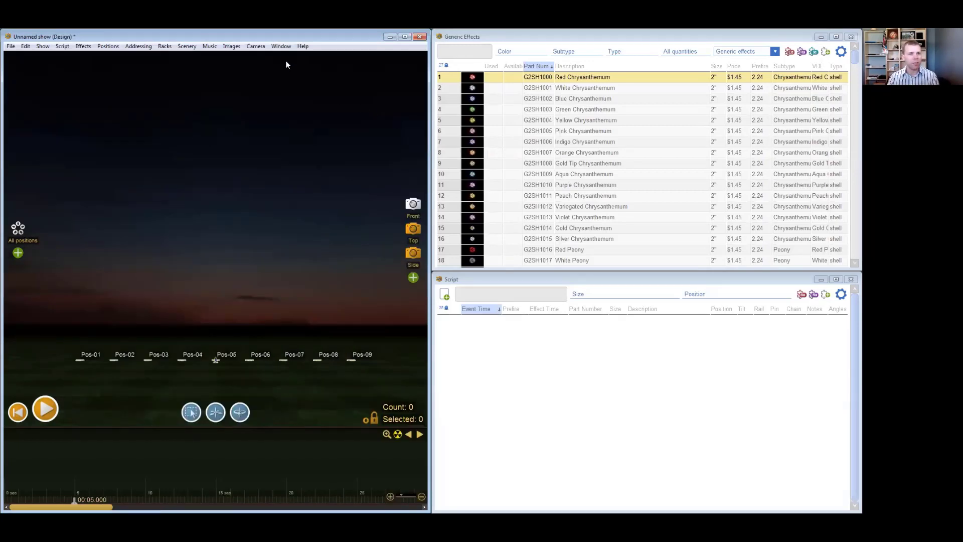
{"action": "left_click", "coordinate": [280, 48]}
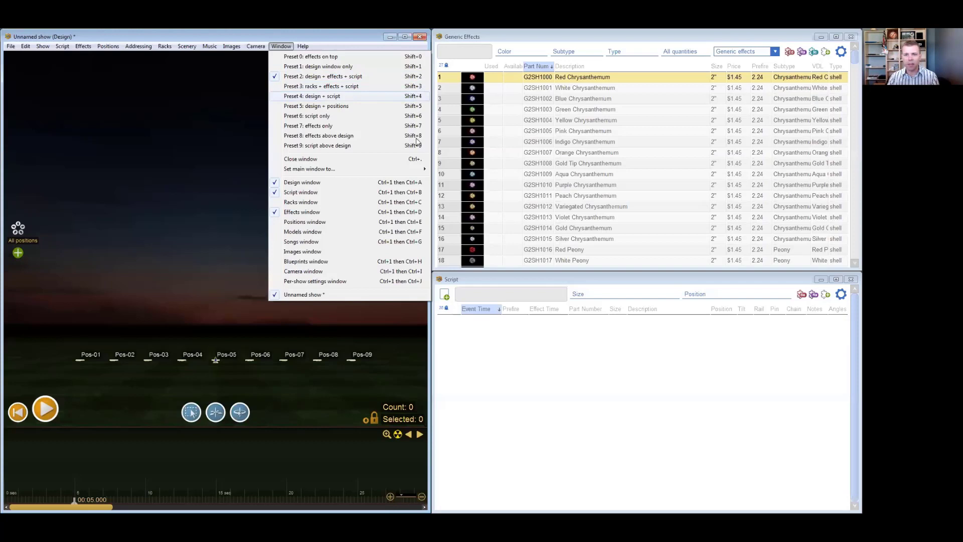
{"action": "left_click", "coordinate": [540, 370]}
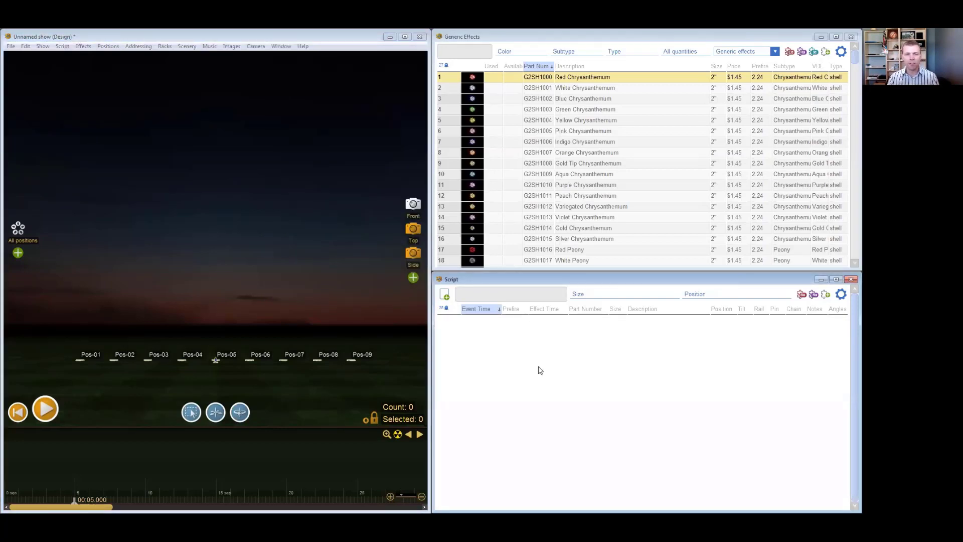
- Try the effects table layout with Manufacturer and Duration columns, view its size filter choices, and switch to the layout with prices
{"action": "left_click", "coordinate": [685, 38]}
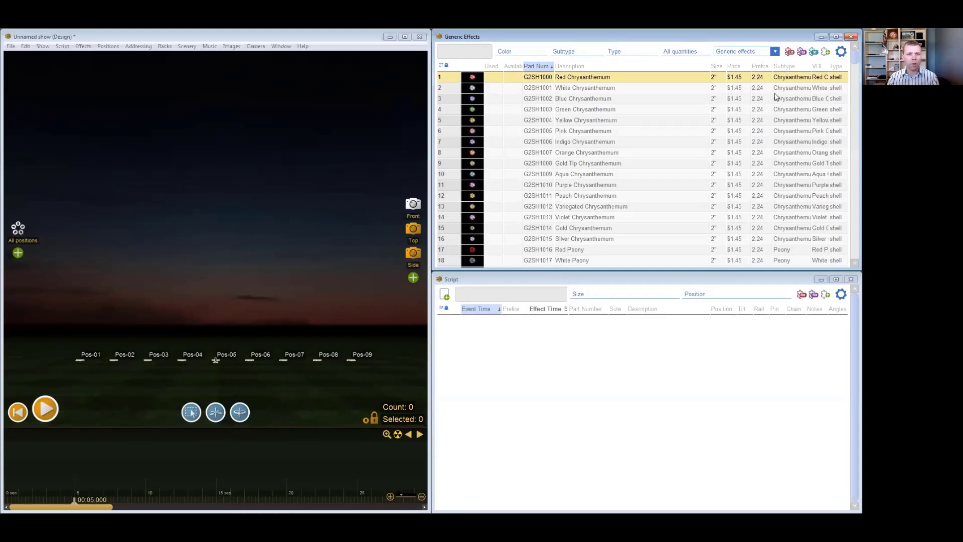
{"action": "left_click", "coordinate": [789, 54]}
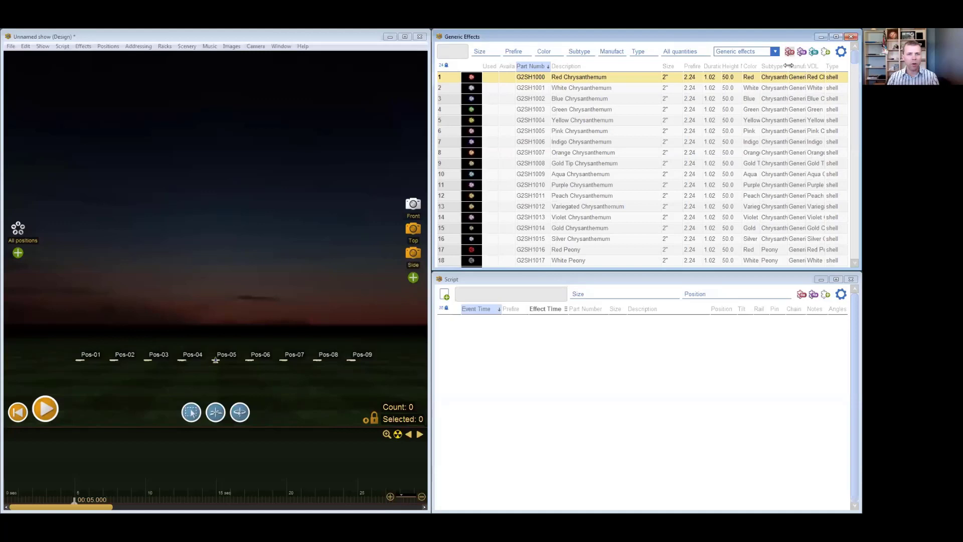
{"action": "left_click", "coordinate": [489, 57]}
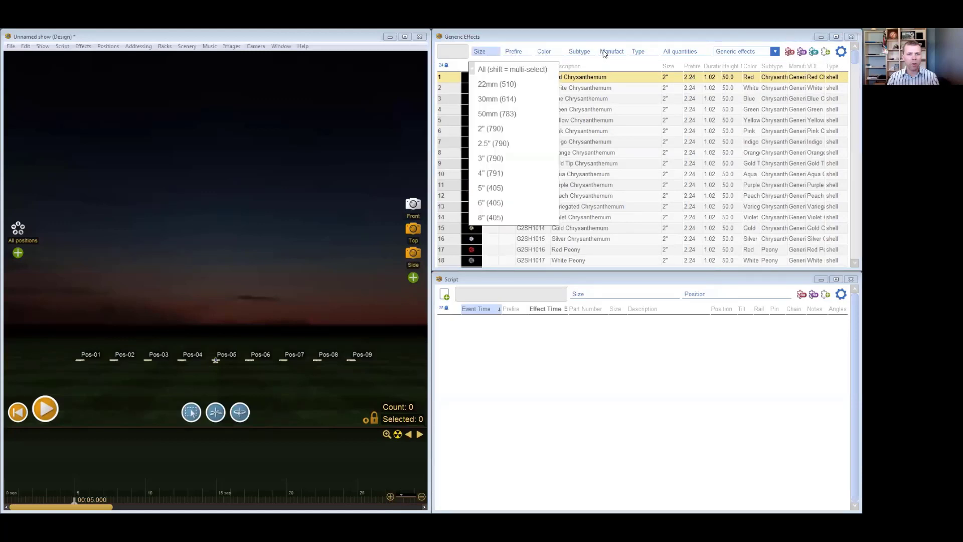
{"action": "left_click", "coordinate": [622, 86]}
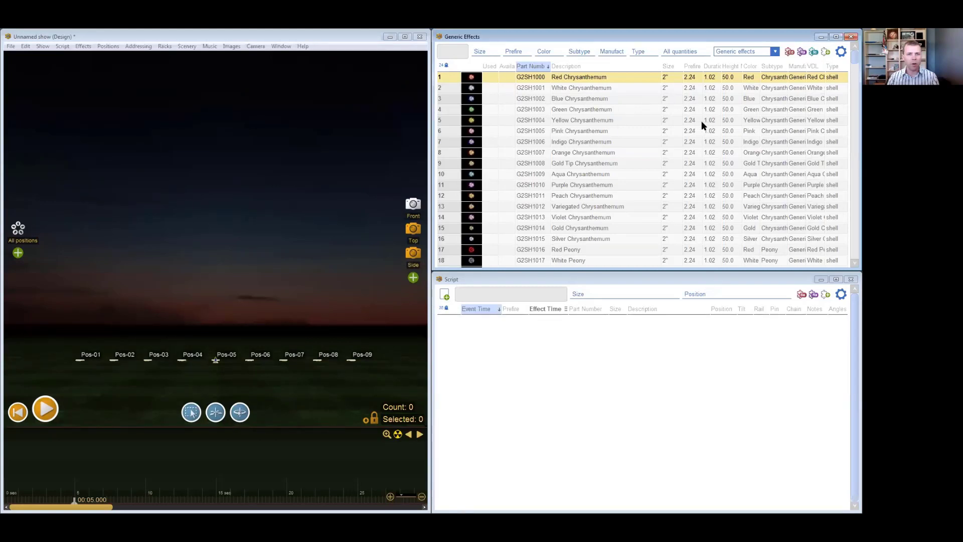
{"action": "left_click", "coordinate": [814, 53]}
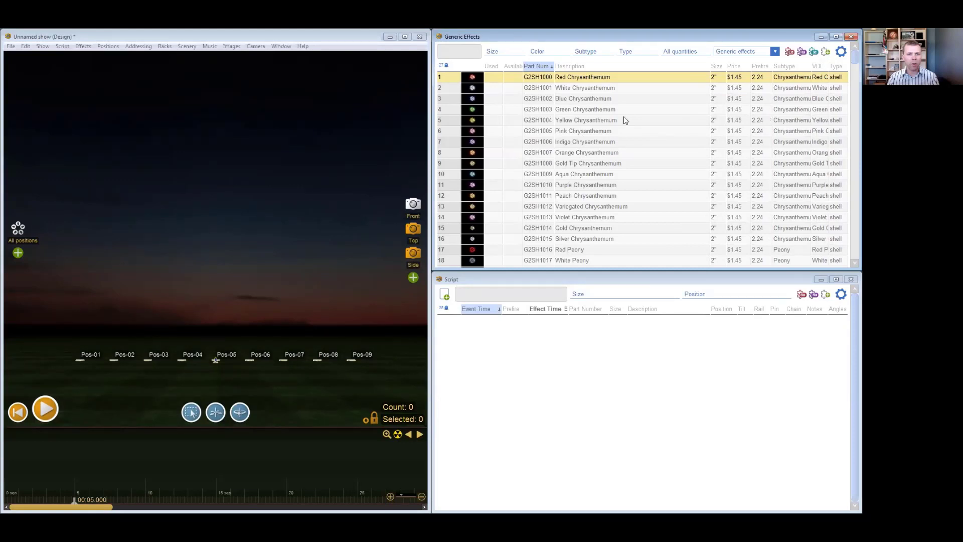
- Switch the effects table to the layout with the Rack Type column, add a Category filter and view its choices
{"action": "left_click", "coordinate": [801, 52]}
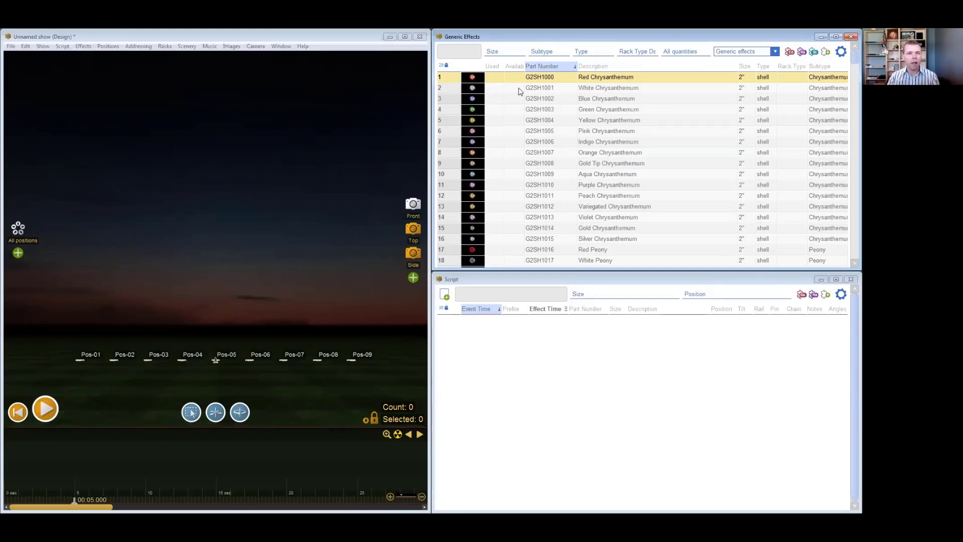
{"action": "left_click", "coordinate": [842, 52]}
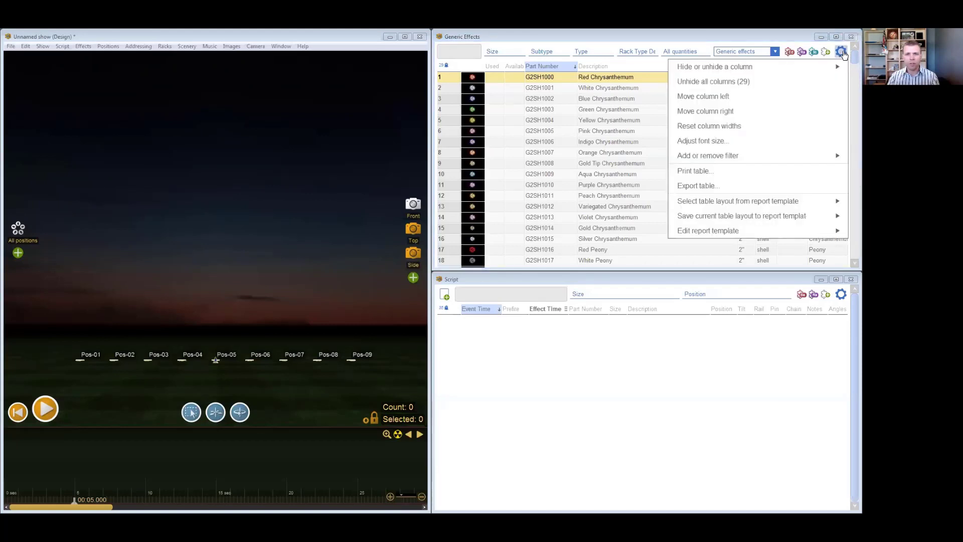
{"action": "mouse_move", "coordinate": [822, 156]}
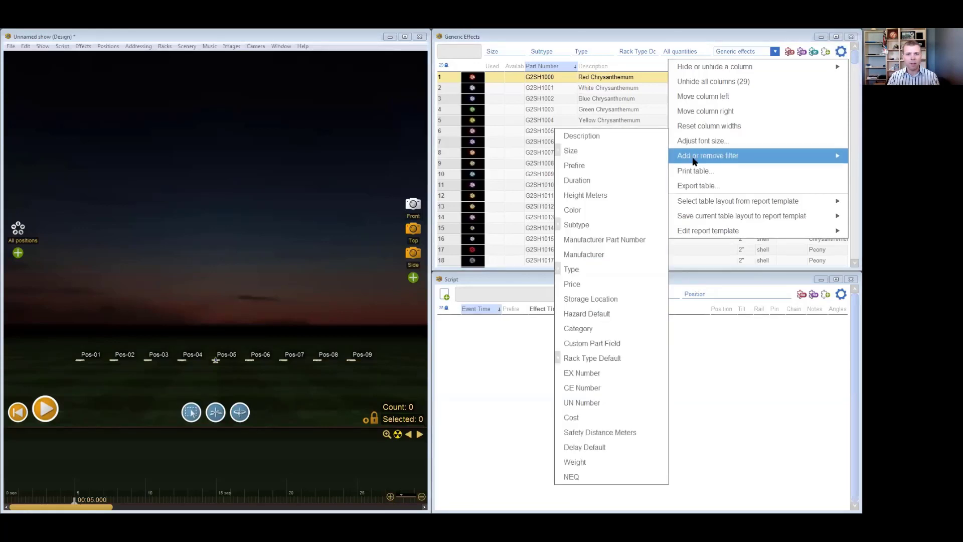
{"action": "left_click", "coordinate": [636, 326]}
{"action": "left_click", "coordinate": [611, 52]}
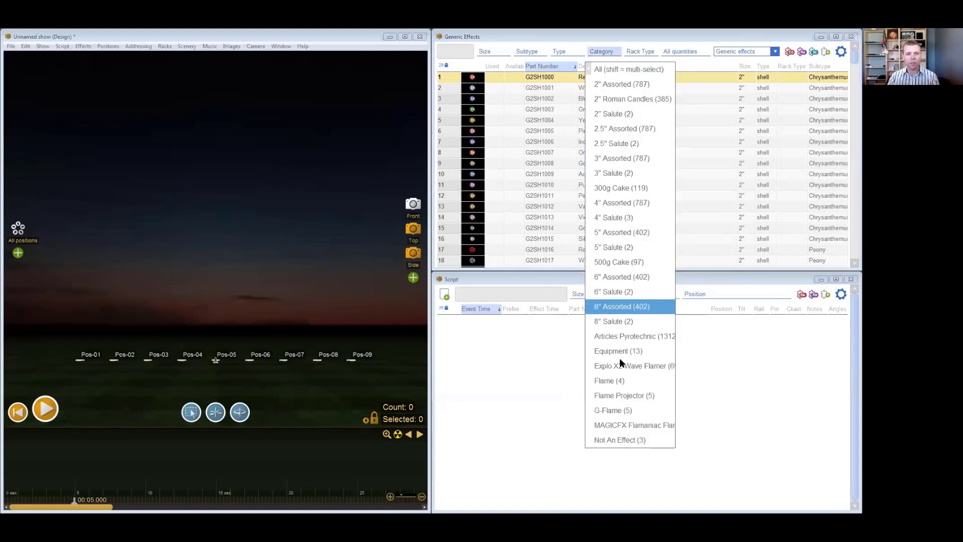
{"action": "left_click", "coordinate": [610, 51]}
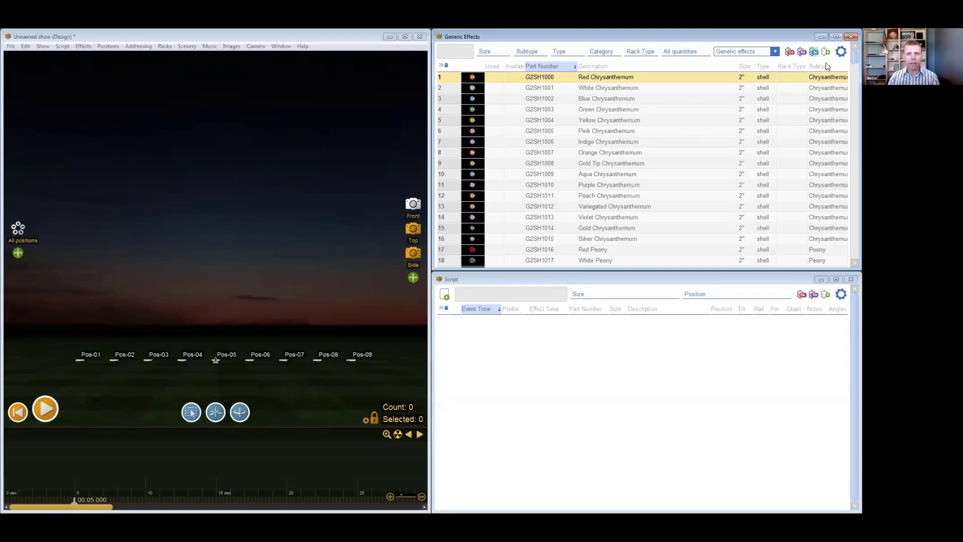
- Return the effects table to the layout with the Price column and add a Category filter to it
{"action": "left_click", "coordinate": [841, 53]}
{"action": "mouse_move", "coordinate": [791, 154]}
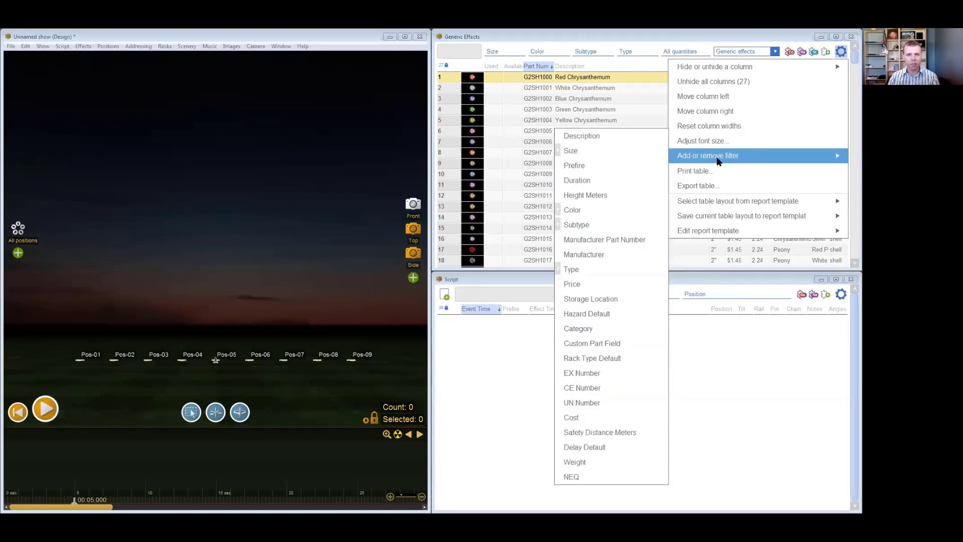
{"action": "left_click", "coordinate": [579, 329]}
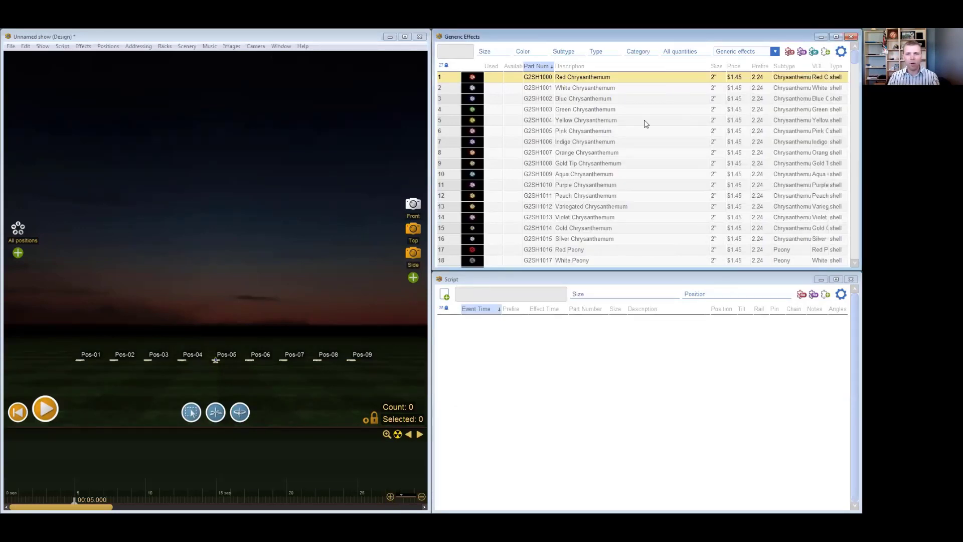
- Unhide the Quota column in the Generic Effects table
{"action": "left_click", "coordinate": [841, 52]}
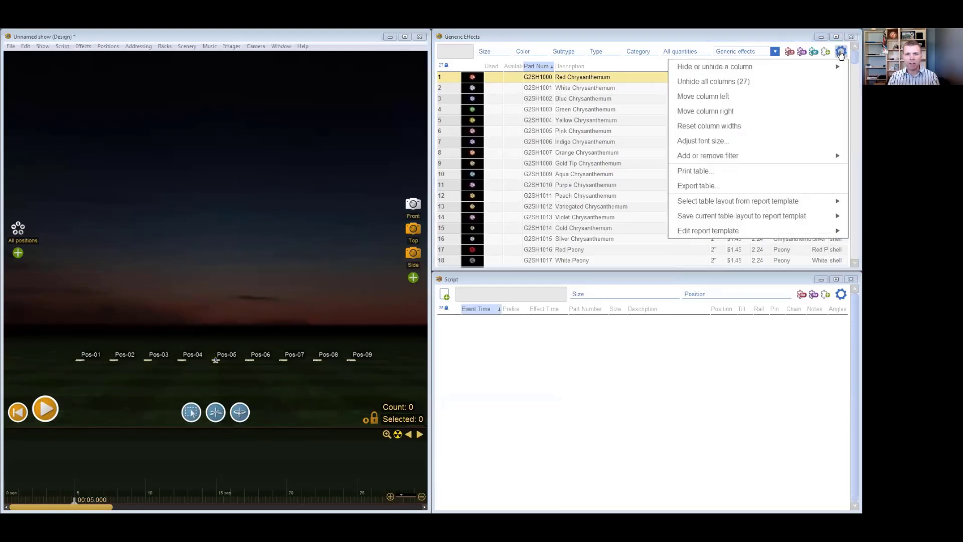
{"action": "mouse_move", "coordinate": [808, 68]}
{"action": "left_click", "coordinate": [640, 126]}
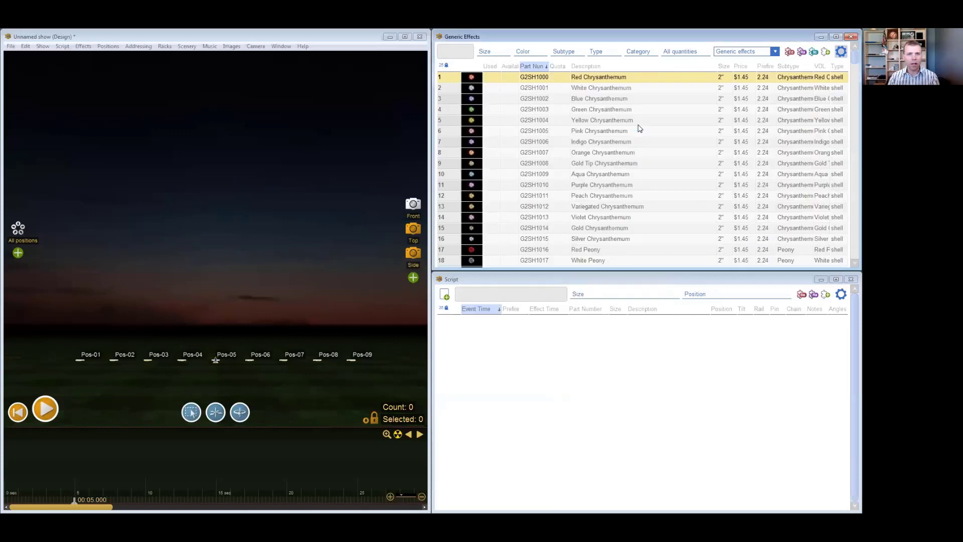
- Unhide the Remaining Quota column in the Generic Effects table
{"action": "left_click", "coordinate": [843, 53]}
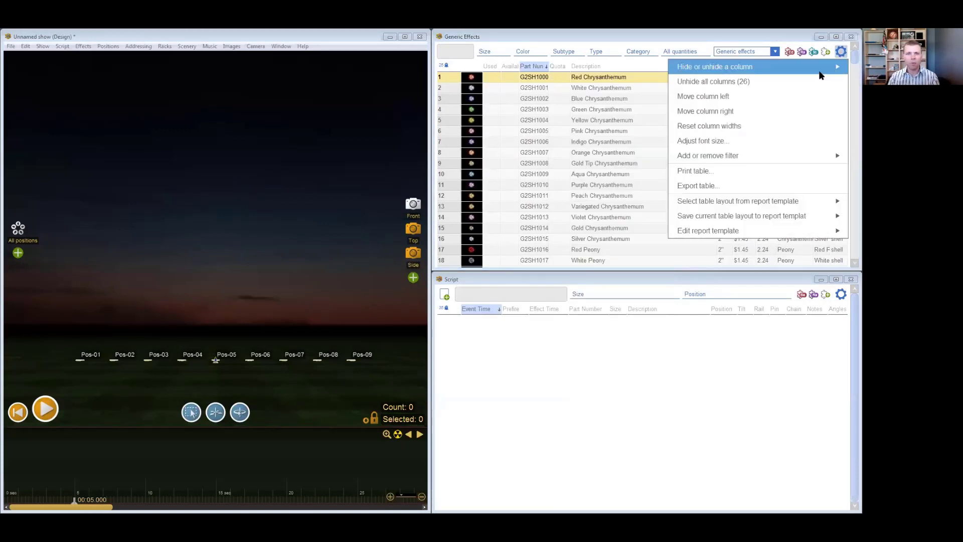
{"action": "mouse_move", "coordinate": [727, 72]}
{"action": "scroll", "coordinate": [649, 168], "scroll_direction": "down", "scroll_amount": 2}
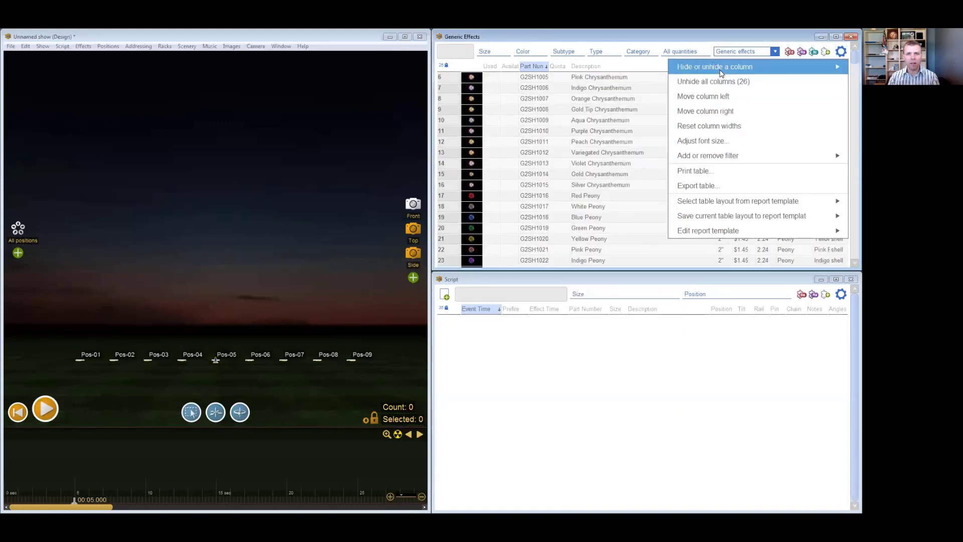
{"action": "scroll", "coordinate": [631, 143], "scroll_direction": "down", "scroll_amount": 4}
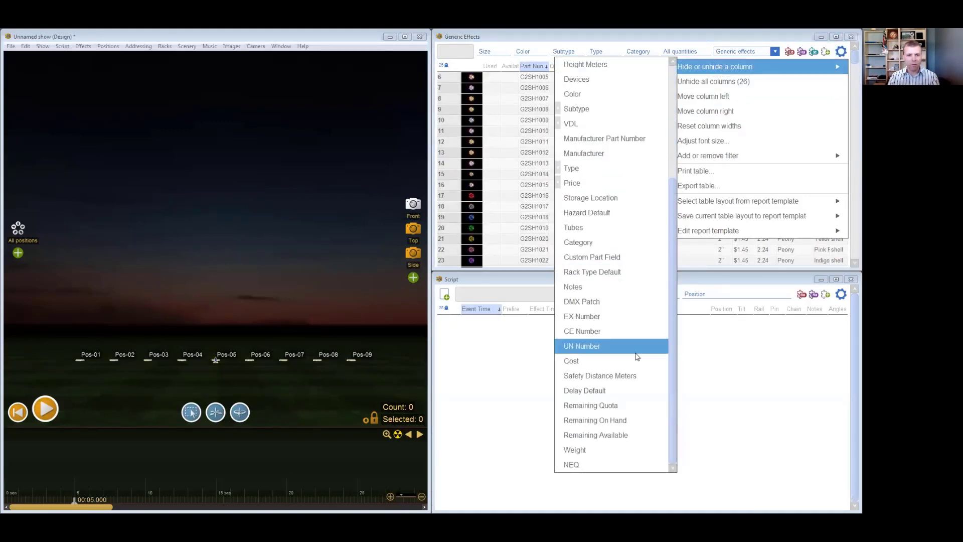
{"action": "left_click", "coordinate": [627, 404]}
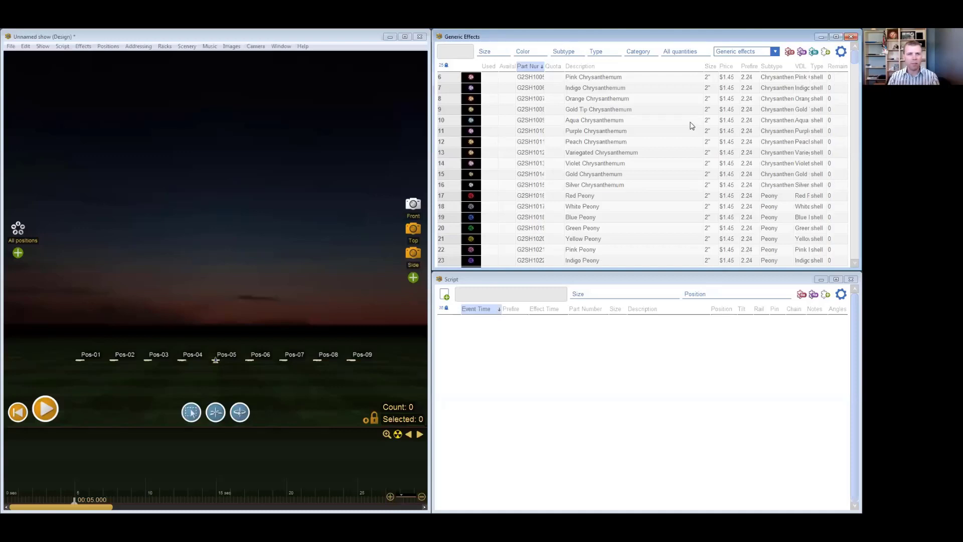
- Move the Quota and Remaining Quota columns of the Generic Effects table left so they sit together just before Part Number
{"action": "right_click", "coordinate": [552, 69]}
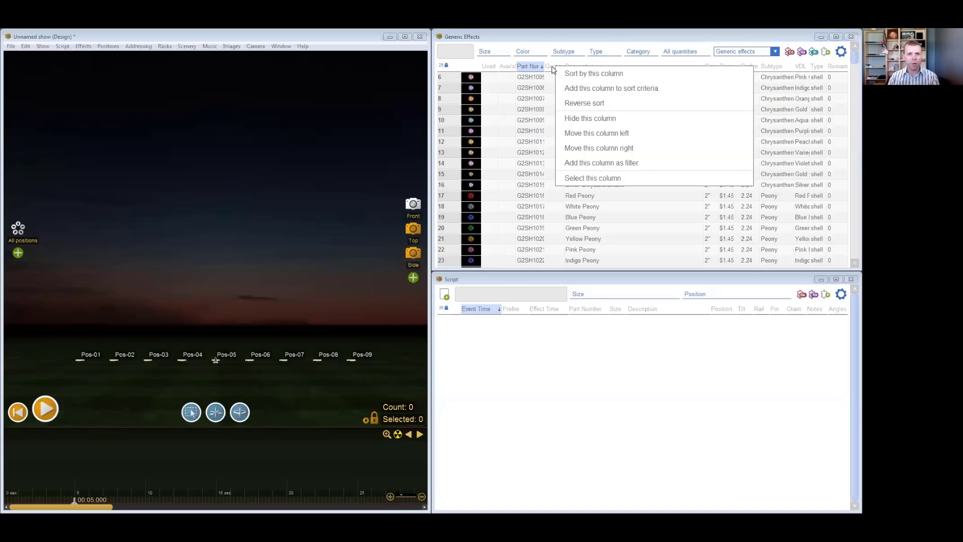
{"action": "left_click", "coordinate": [636, 133]}
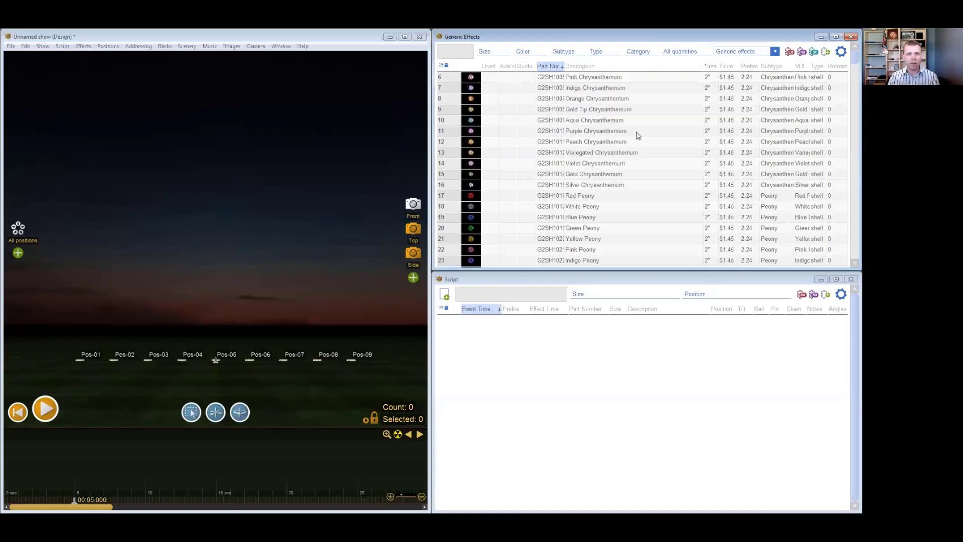
{"action": "right_click", "coordinate": [838, 70]}
{"action": "left_click", "coordinate": [786, 132]}
{"action": "right_click", "coordinate": [814, 67]}
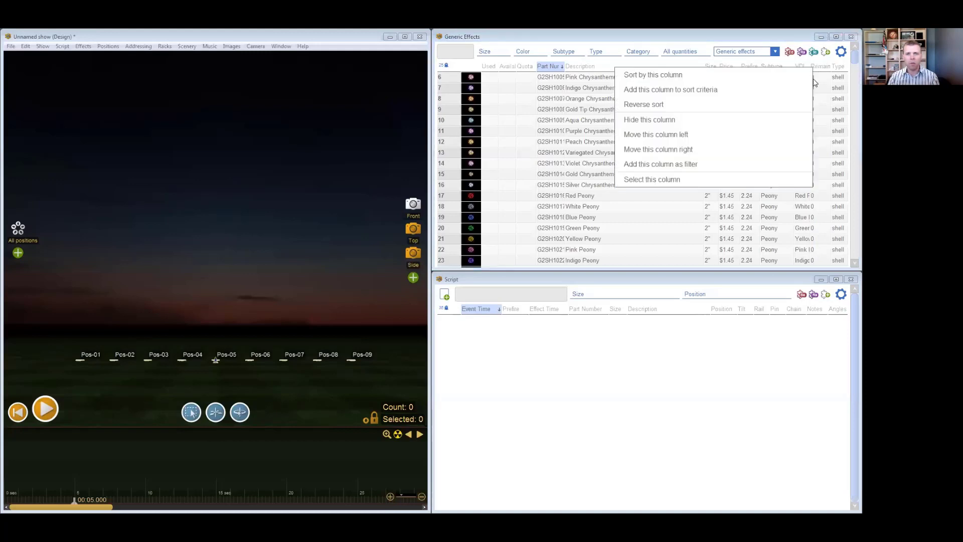
{"action": "left_click", "coordinate": [784, 131]}
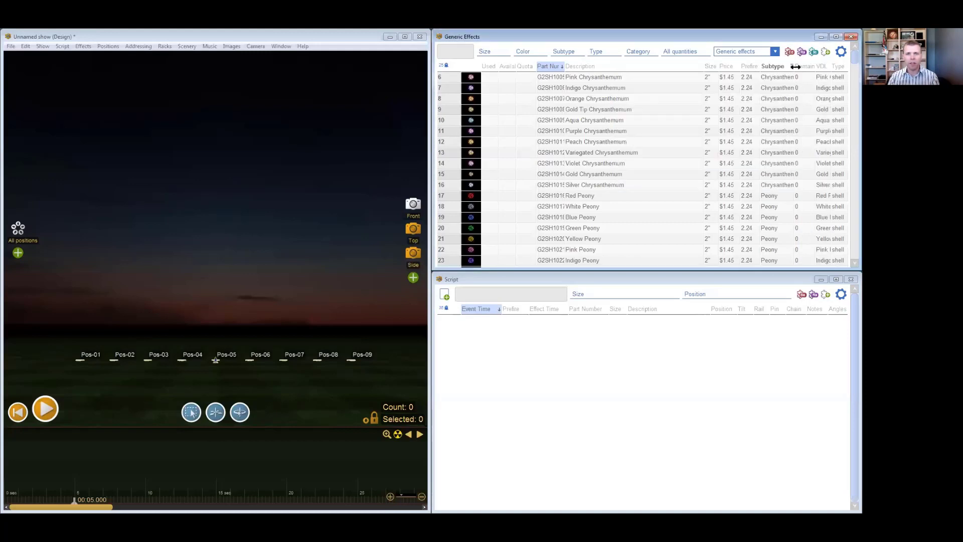
{"action": "right_click", "coordinate": [804, 69]}
{"action": "left_click", "coordinate": [763, 129]}
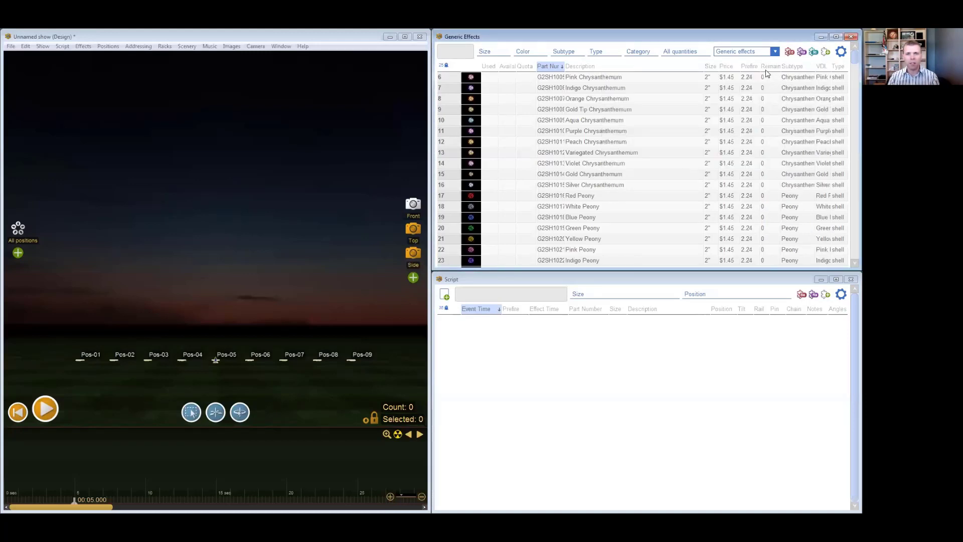
{"action": "right_click", "coordinate": [745, 68]}
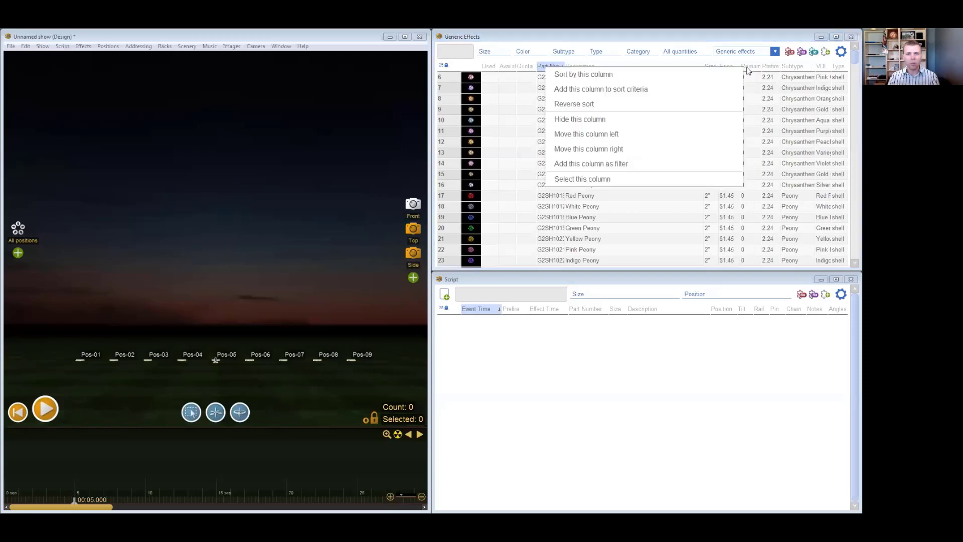
{"action": "left_click", "coordinate": [724, 139]}
{"action": "right_click", "coordinate": [733, 67]}
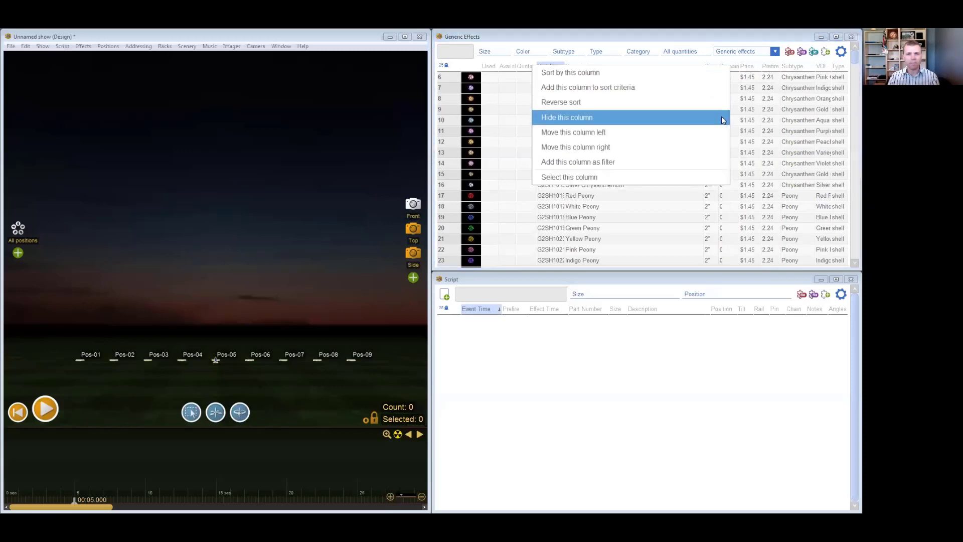
{"action": "left_click", "coordinate": [717, 131]}
{"action": "right_click", "coordinate": [713, 68]}
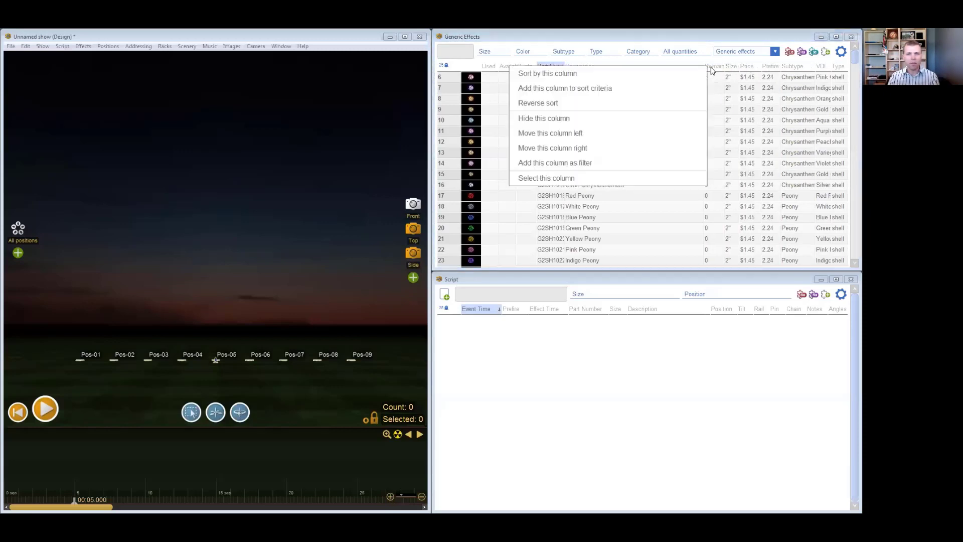
{"action": "left_click", "coordinate": [692, 131]}
{"action": "right_click", "coordinate": [576, 67]}
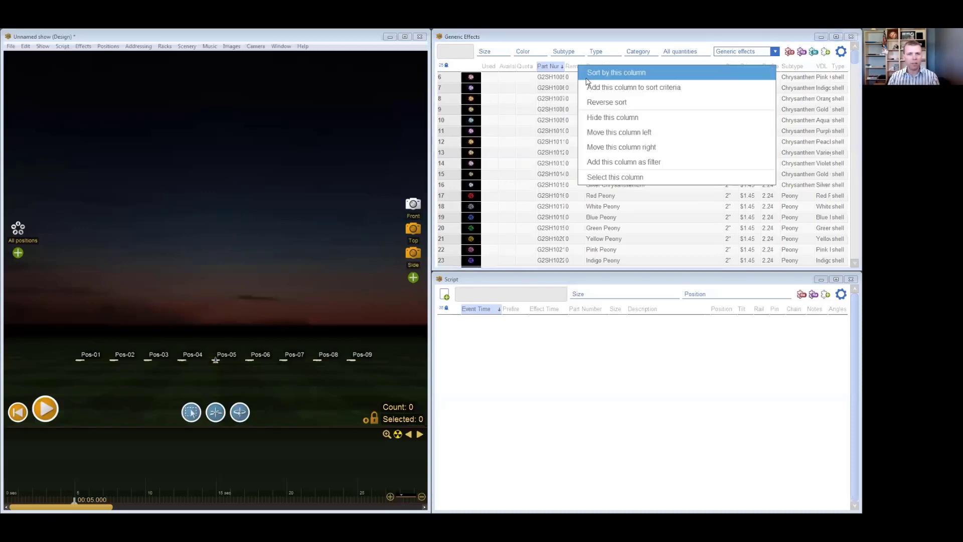
{"action": "left_click", "coordinate": [629, 130]}
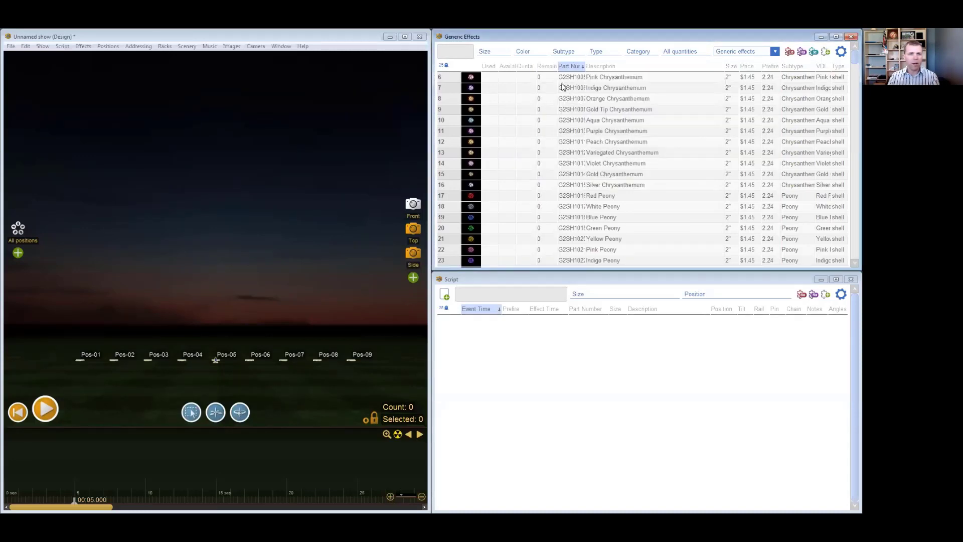
- Hide the Available column and widen the Remaining Quota column so its header is easier to read
{"action": "left_click_drag", "start_coordinate": [556, 67], "coordinate": [536, 68]}
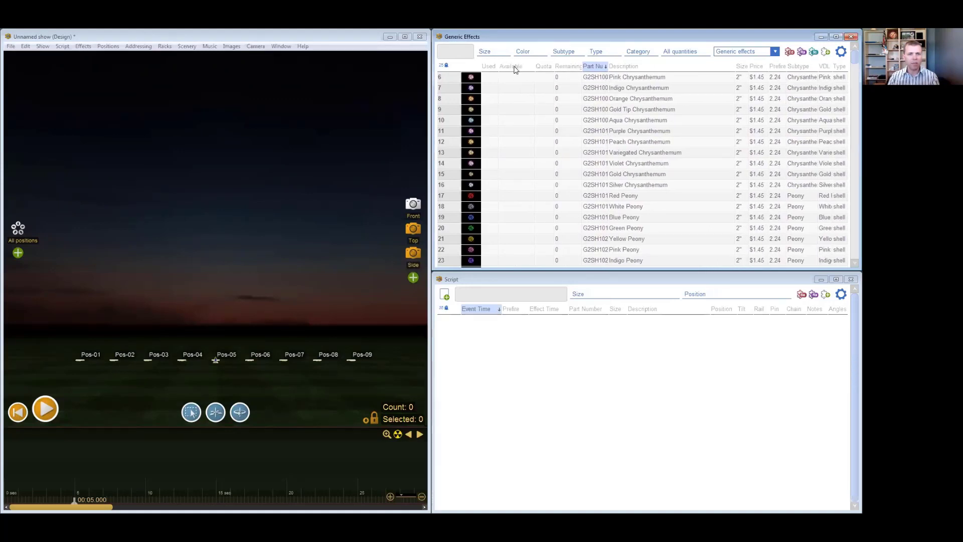
{"action": "right_click", "coordinate": [514, 70]}
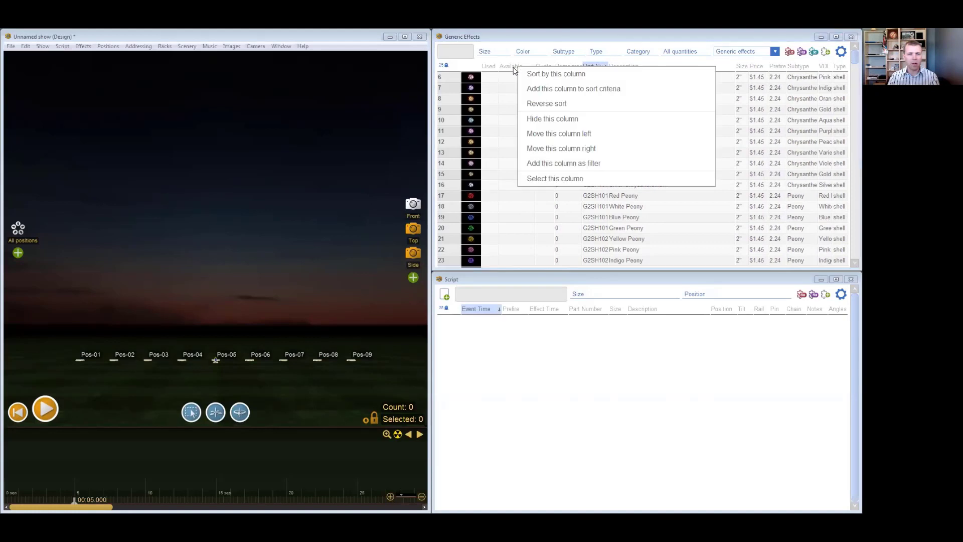
{"action": "left_click", "coordinate": [552, 118]}
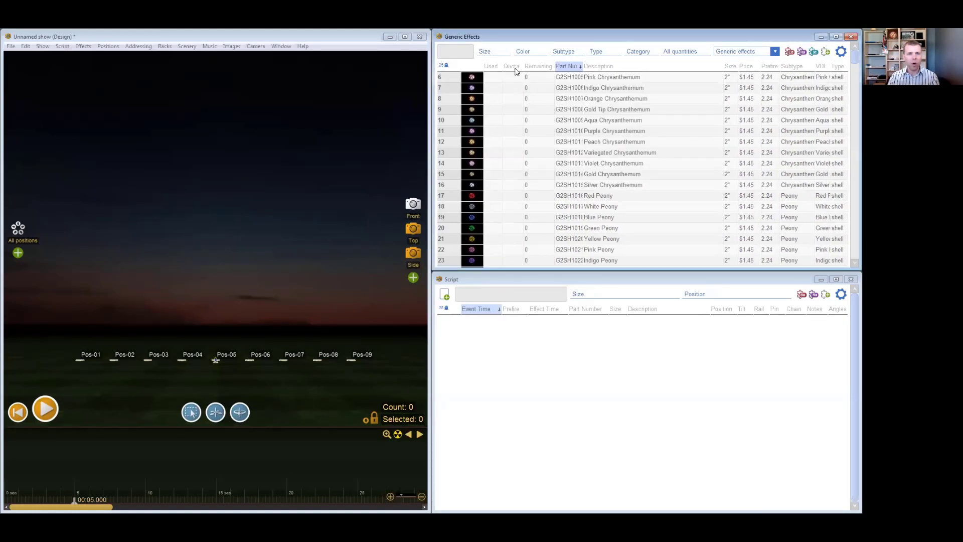
{"action": "mouse_move", "coordinate": [553, 66]}
{"action": "left_mouse_down"}
{"action": "mouse_move", "coordinate": [577, 67]}
{"action": "mouse_move", "coordinate": [558, 68]}
{"action": "left_mouse_up"}
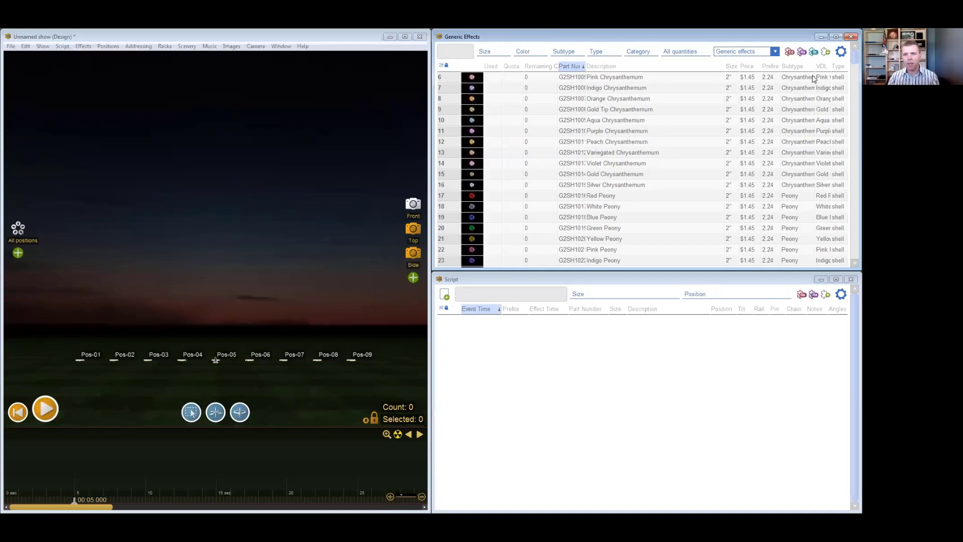
- Save the effects table's current filters and column layout as a new blueprint named Example
{"action": "left_click", "coordinate": [825, 52]}
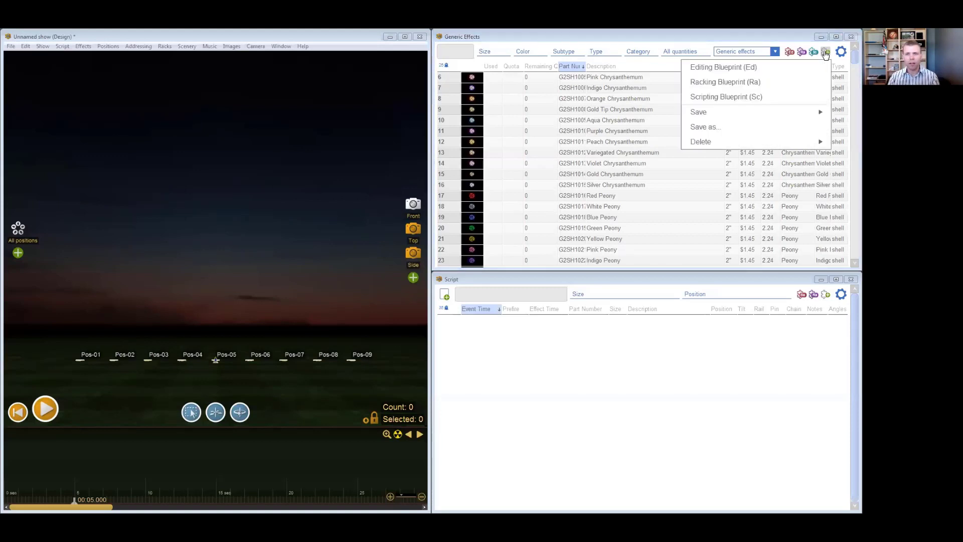
{"action": "left_click", "coordinate": [825, 52]}
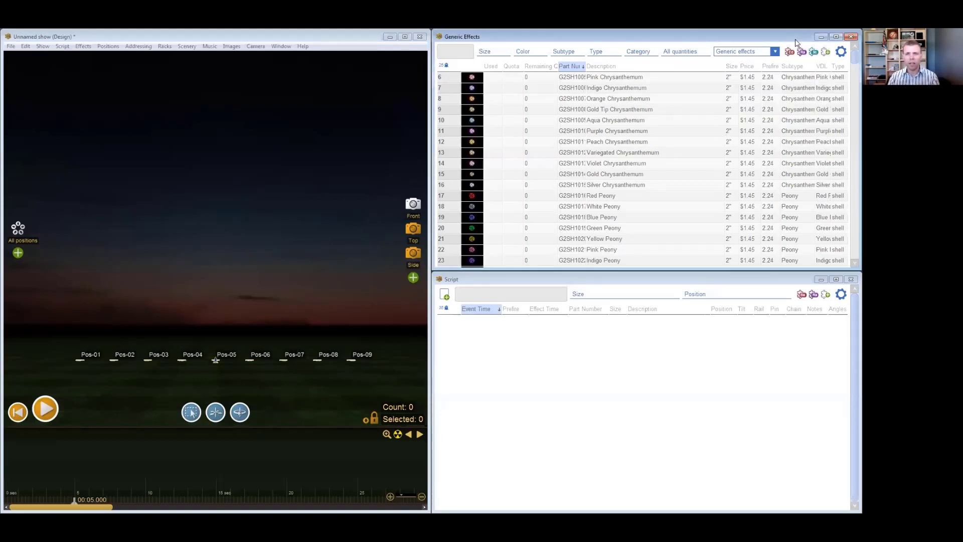
{"action": "left_click", "coordinate": [825, 53]}
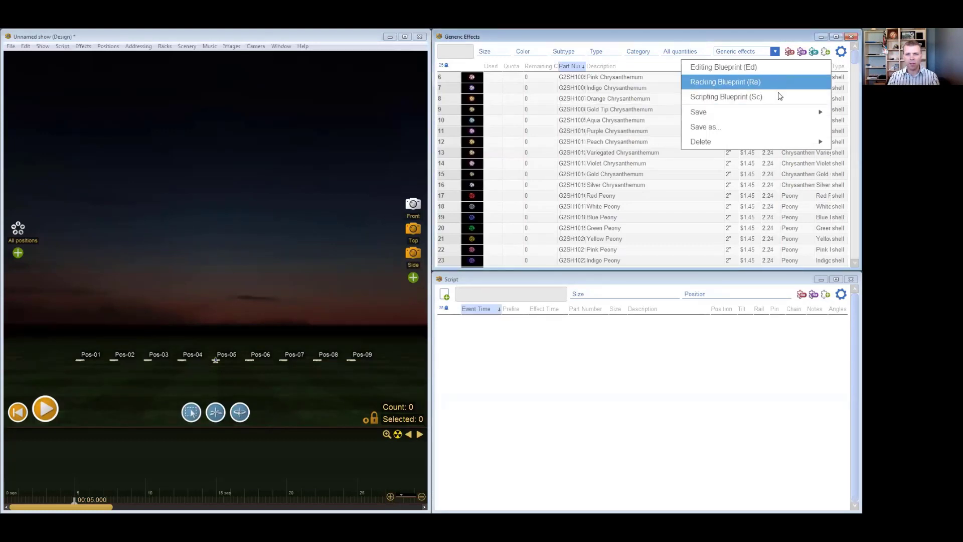
{"action": "mouse_move", "coordinate": [781, 120]}
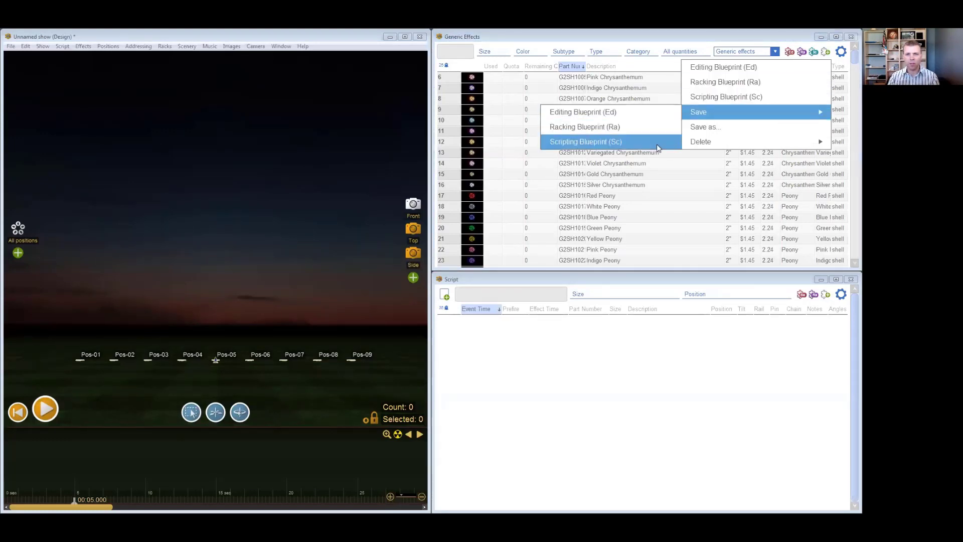
{"action": "left_click", "coordinate": [733, 130]}
{"action": "type", "text": "Example"}
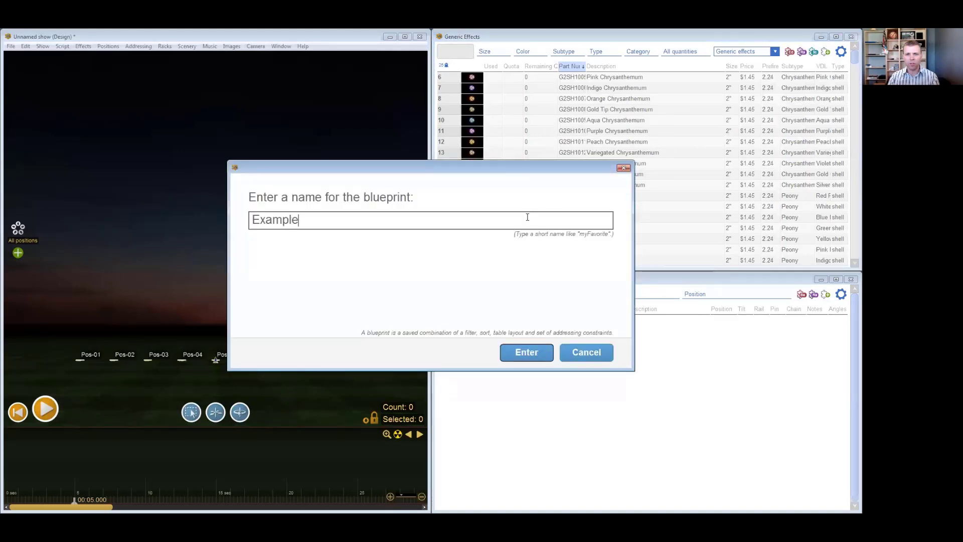
{"action": "left_click", "coordinate": [527, 353]}
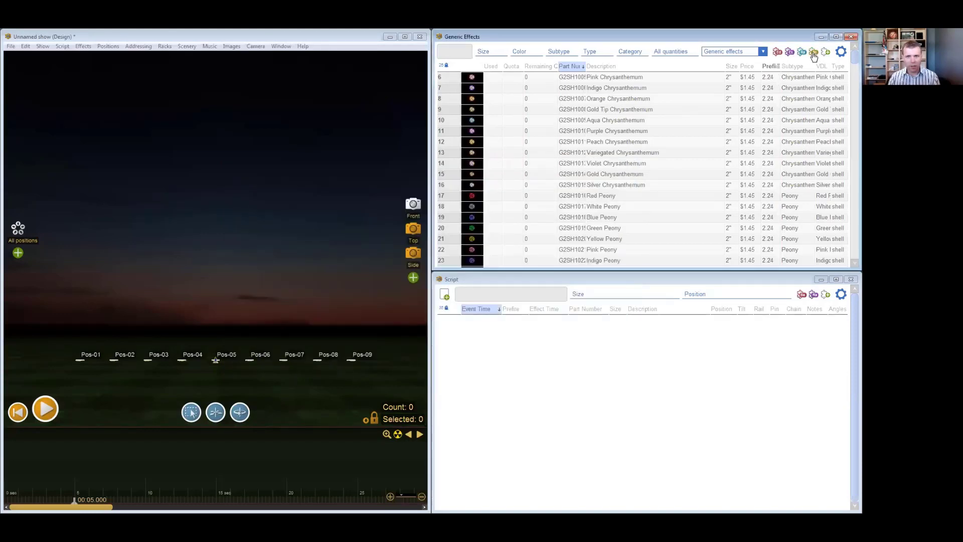
- Compare the Editing and Racking blueprints in the effects table and return to the Example blueprint
{"action": "left_click", "coordinate": [779, 53]}
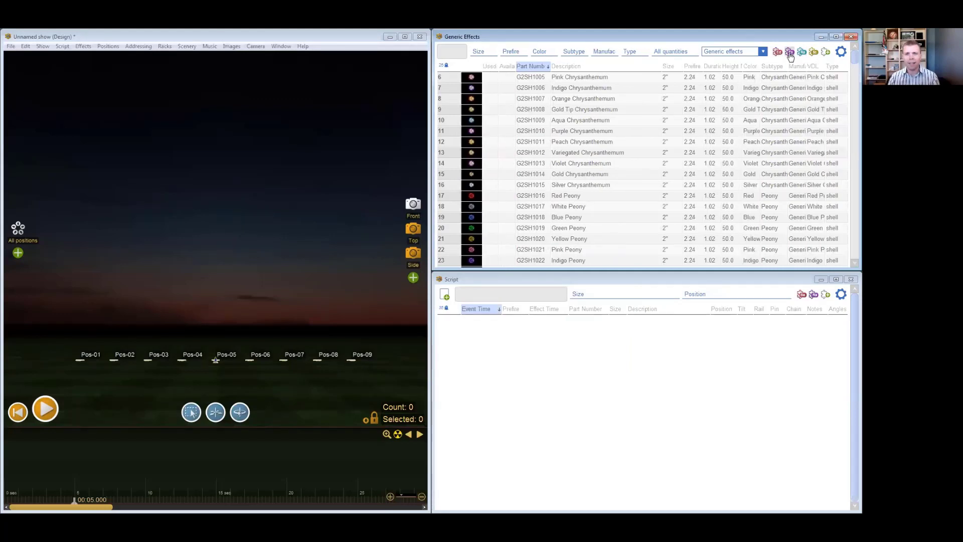
{"action": "left_click", "coordinate": [789, 53]}
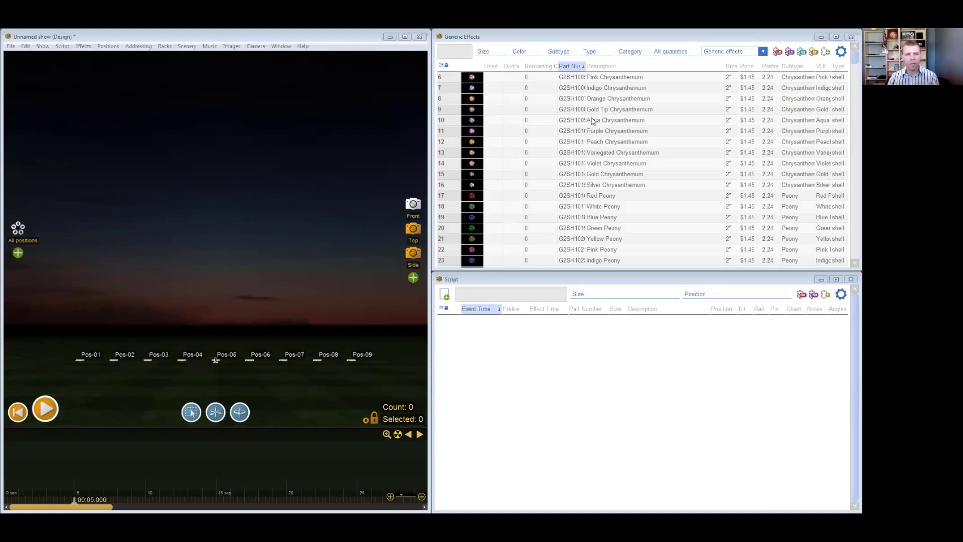
- Search the effects for red || blue and clear the search text
{"action": "type", "text": "red ||"}
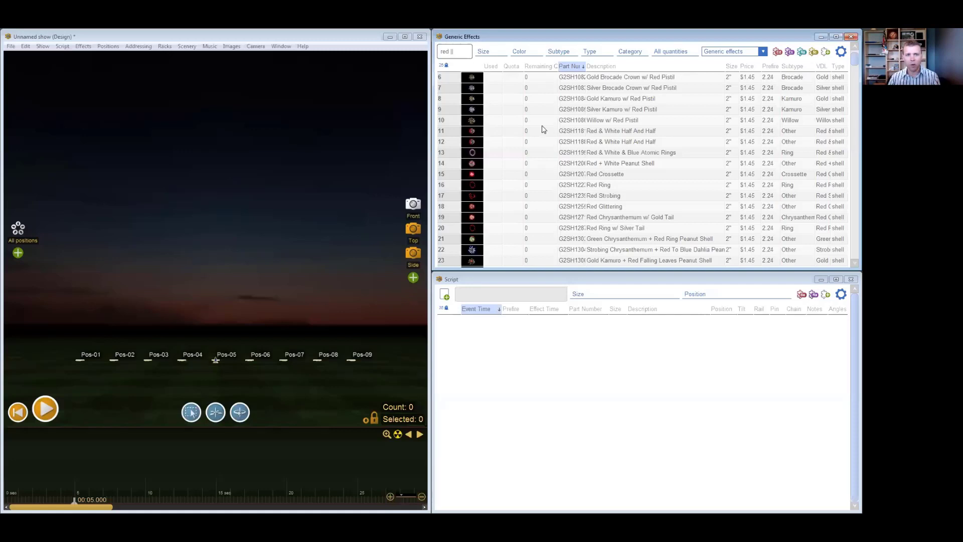
{"action": "key", "text": "BackSpace"}
{"action": "key", "text": "BackSpace"}
{"action": "key", "text": "BackSpace"}
{"action": "key", "text": "BackSpace"}
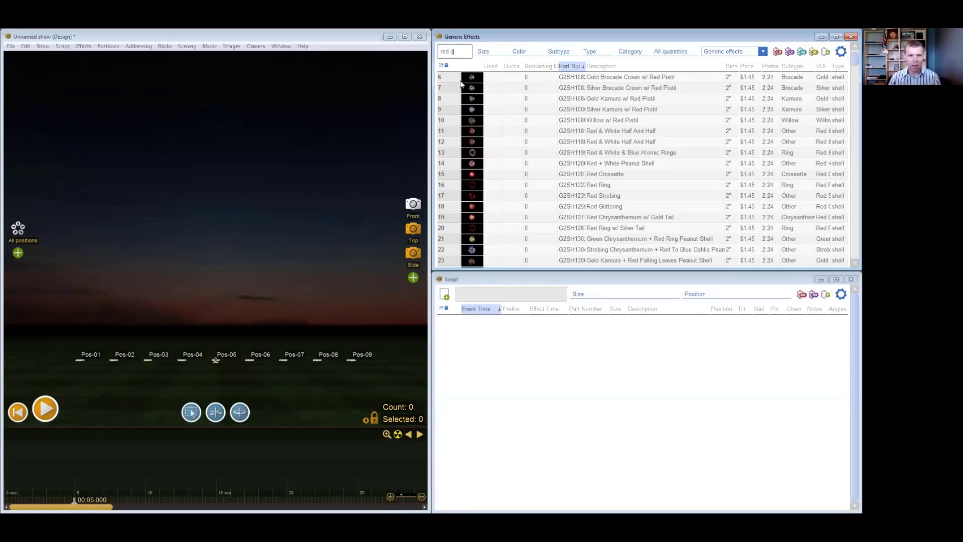
{"action": "type", "text": "|| blue"}
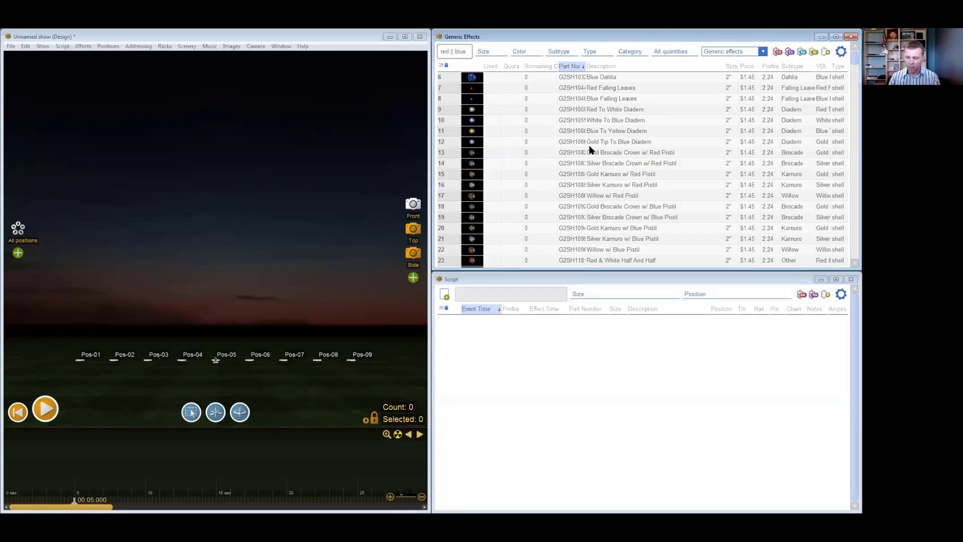
{"action": "key", "text": "ctrl+a"}
{"action": "key", "text": "BackSpace"}
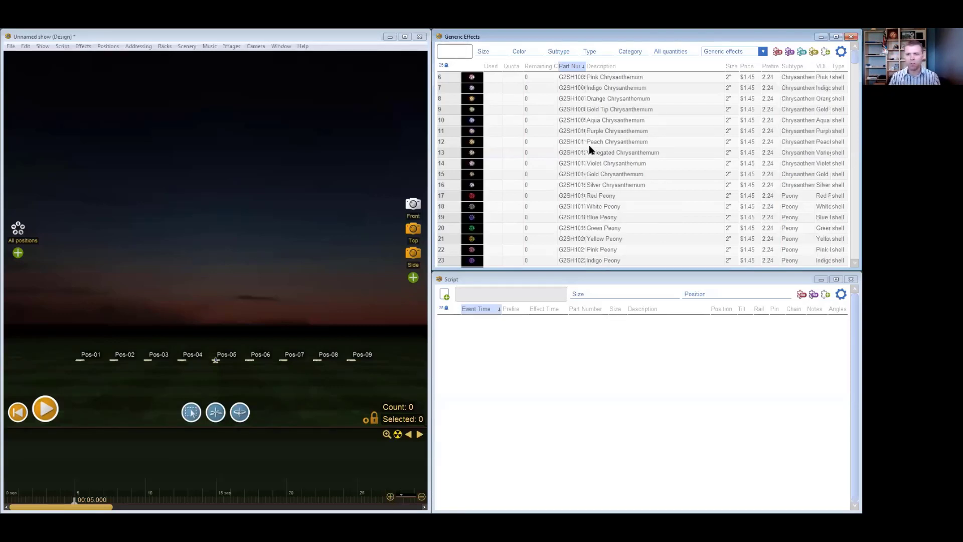
- Search the effects with the expression size != 2" to exclude the two-inch effects
{"action": "type", "text": "size"}
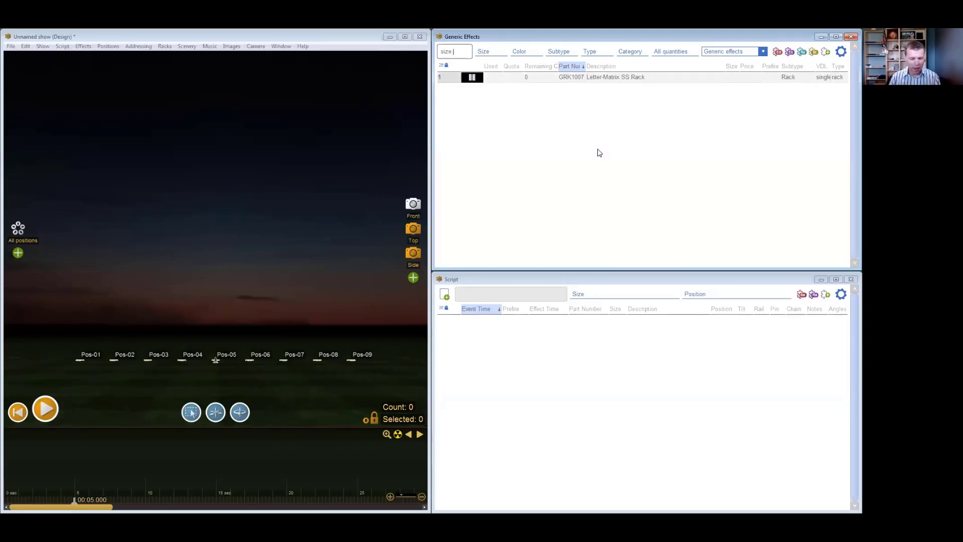
{"action": "type", "text": " !="}
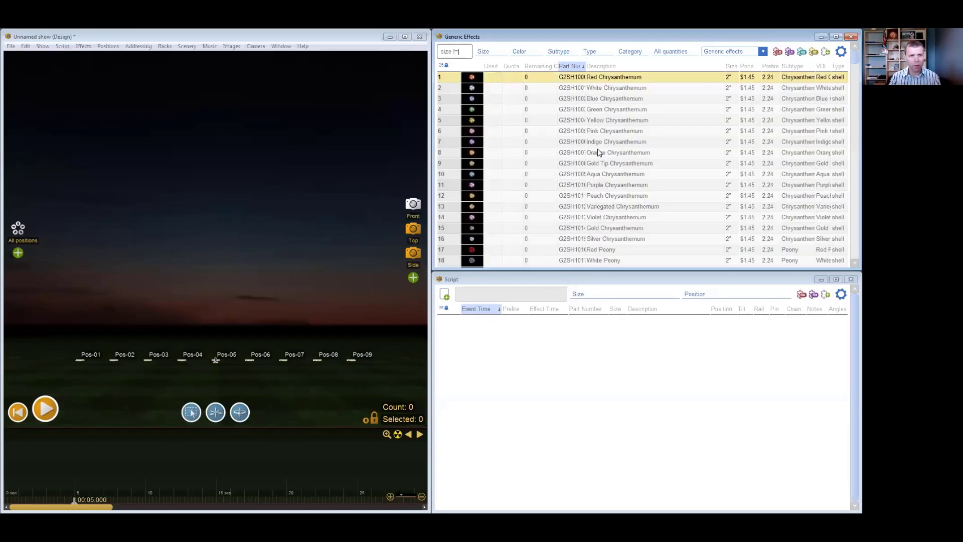
{"action": "type", "text": " 2\""}
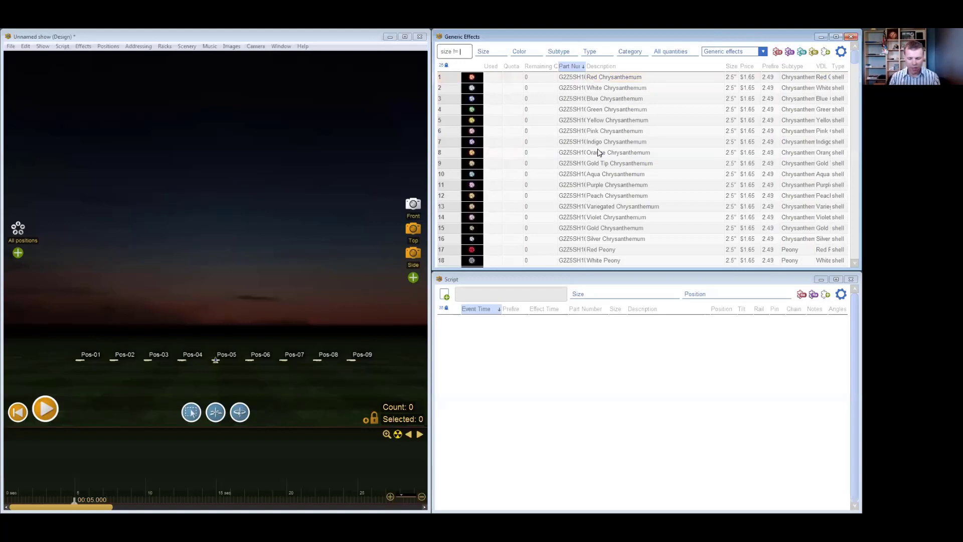
{"action": "key", "text": "BackSpace"}
{"action": "key", "text": "BackSpace"}
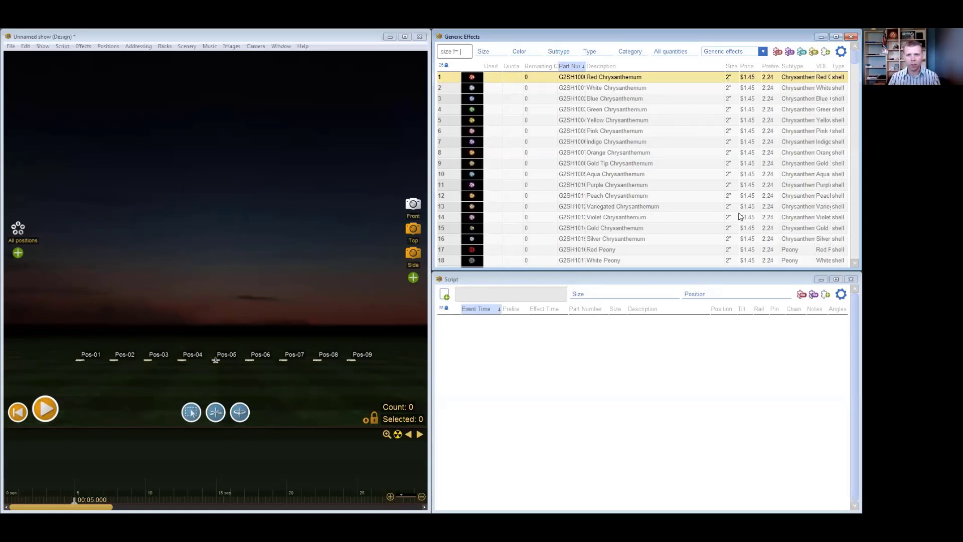
{"action": "type", "text": "2"}
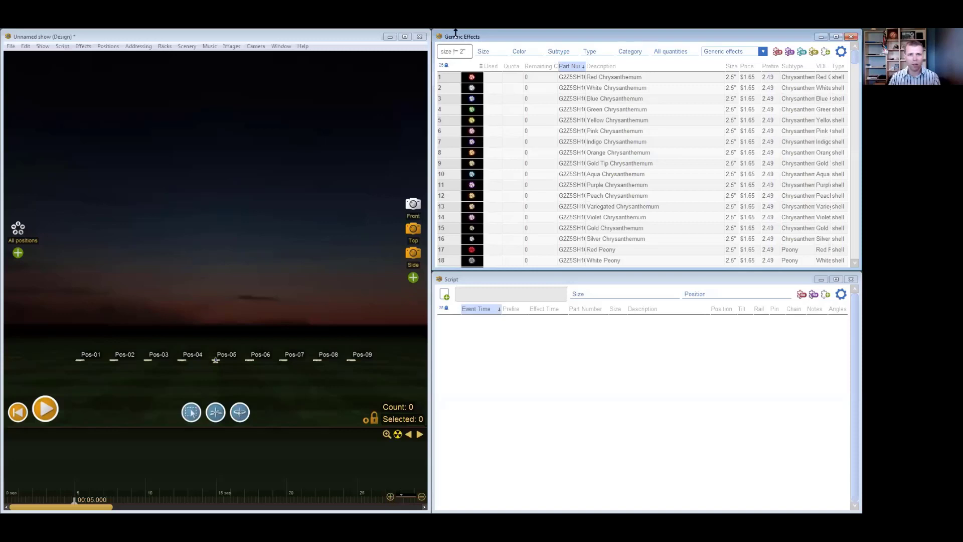
- Change the search expression to size = 2", browse the matching effects, clear the search and select the Pink Chrysanthemum row
{"action": "key", "text": "BackSpace"}
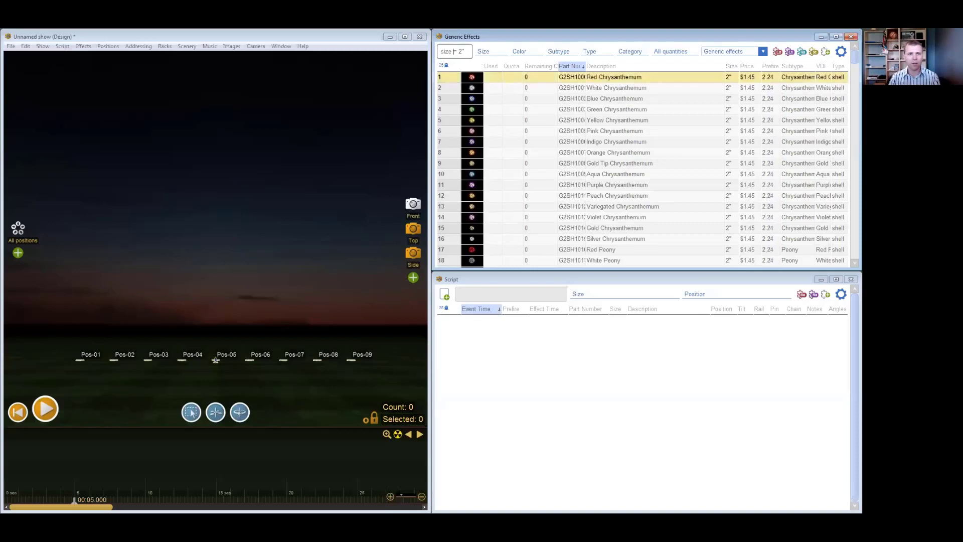
{"action": "left_click_drag", "start_coordinate": [848, 60], "coordinate": [847, 237]}
{"action": "left_click_drag", "start_coordinate": [847, 186], "coordinate": [838, 47]}
{"action": "key", "text": "BackSpace"}
{"action": "left_click", "coordinate": [546, 133]}
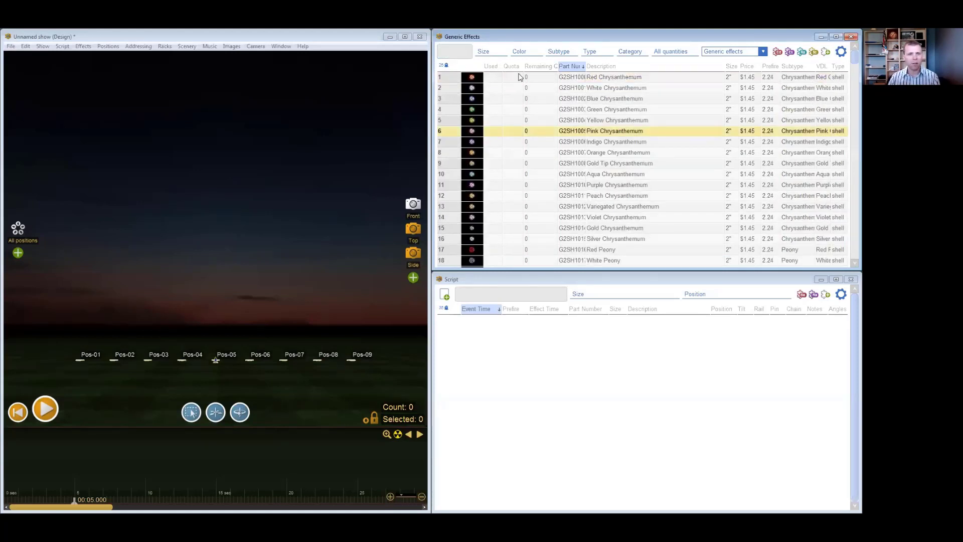
- Filter the effects by the 2" size and reset the Size filter to All
{"action": "left_click", "coordinate": [484, 51]}
{"action": "left_click", "coordinate": [503, 129]}
{"action": "left_click", "coordinate": [489, 52]}
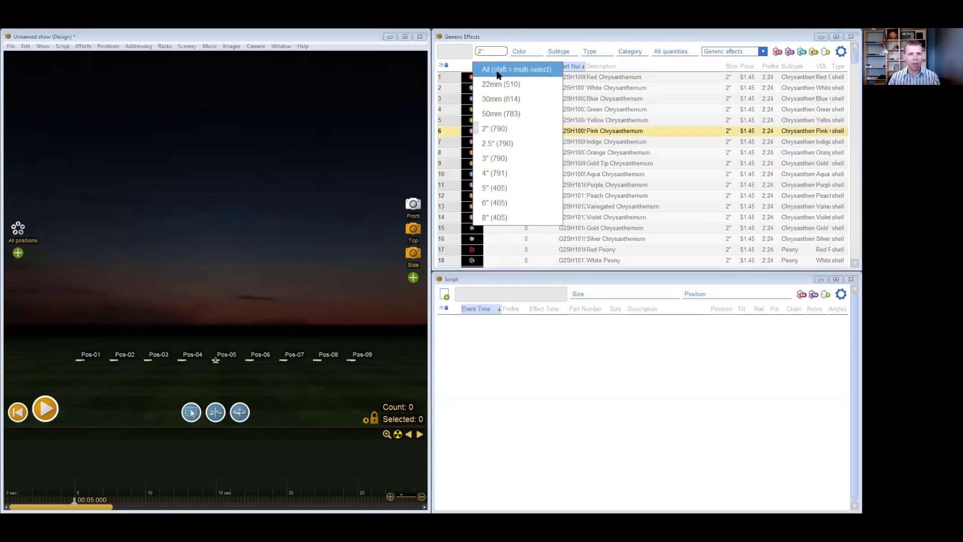
{"action": "left_click", "coordinate": [484, 54]}
{"action": "left_click", "coordinate": [484, 54]}
{"action": "left_click", "coordinate": [486, 70]}
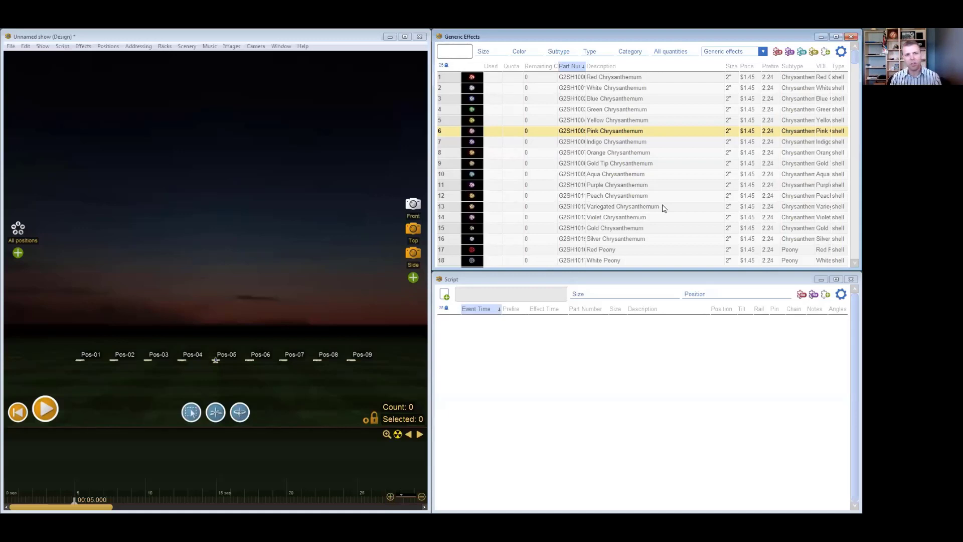
- Search the effects for blue willow
{"action": "type", "text": "blue"}
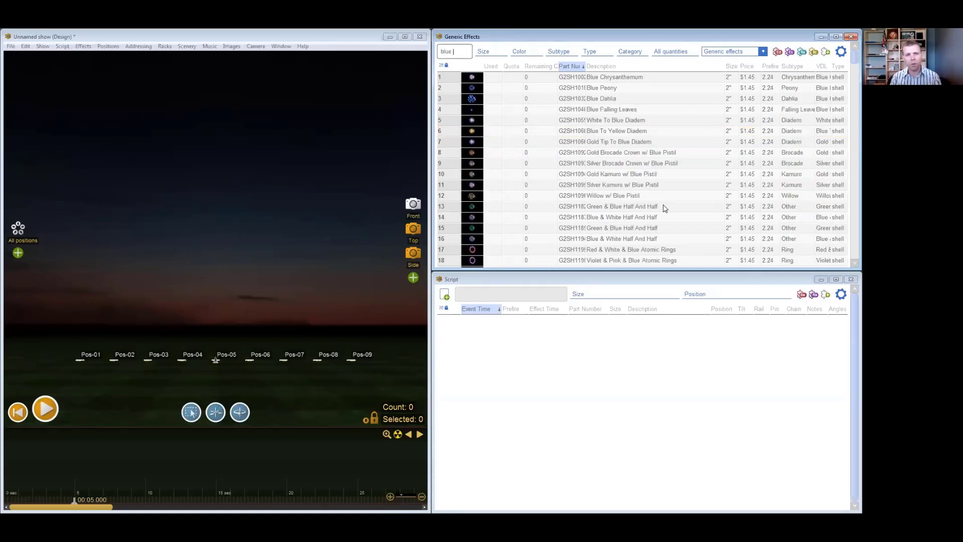
{"action": "type", "text": " willow"}
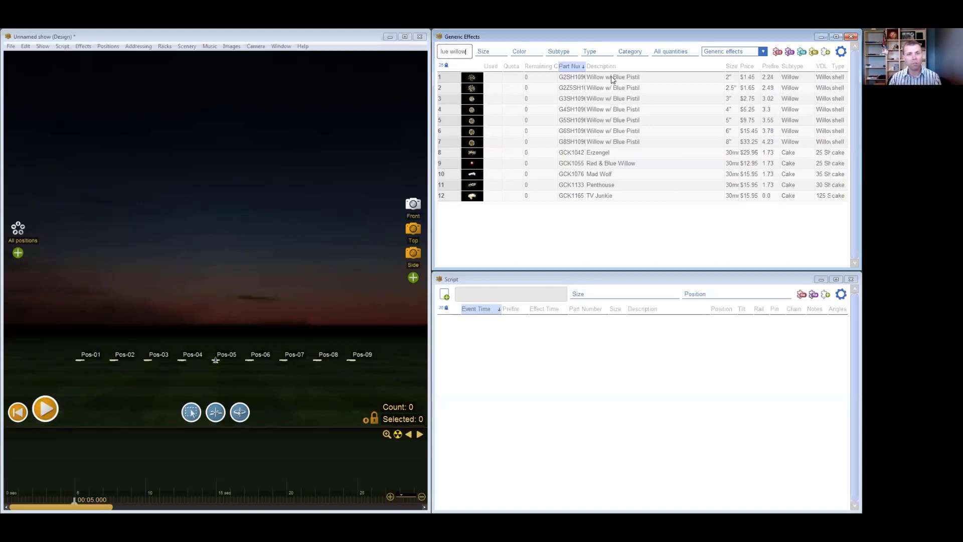
{"action": "left_click", "coordinate": [450, 51]}
{"action": "key", "text": "BackSpace"}
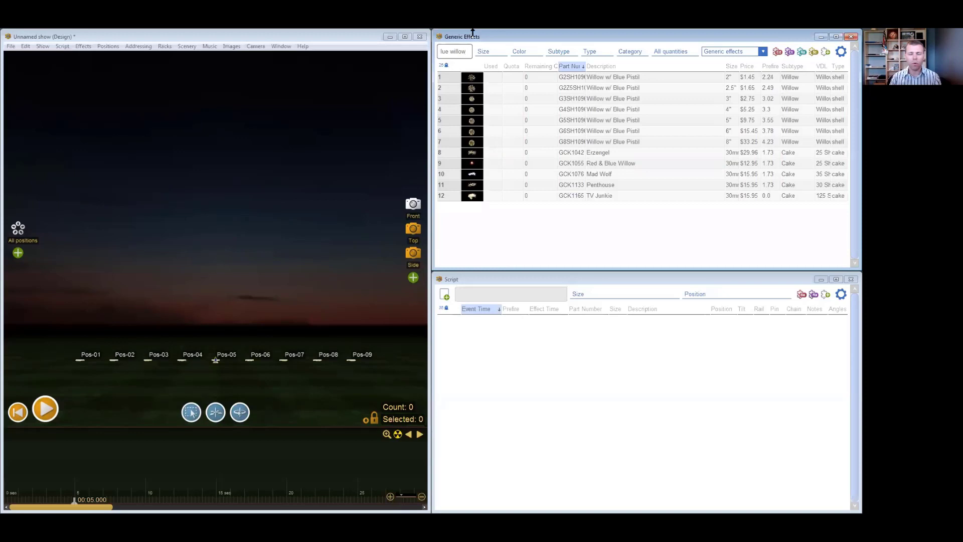
- Change the search to the exact phrase "blue willow" in quotation marks, then clear the search text
{"action": "key", "text": "Home"}
{"action": "type", "text": "\""}
{"action": "key", "text": "End"}
{"action": "type", "text": "\""}
{"action": "key", "text": "Home"}
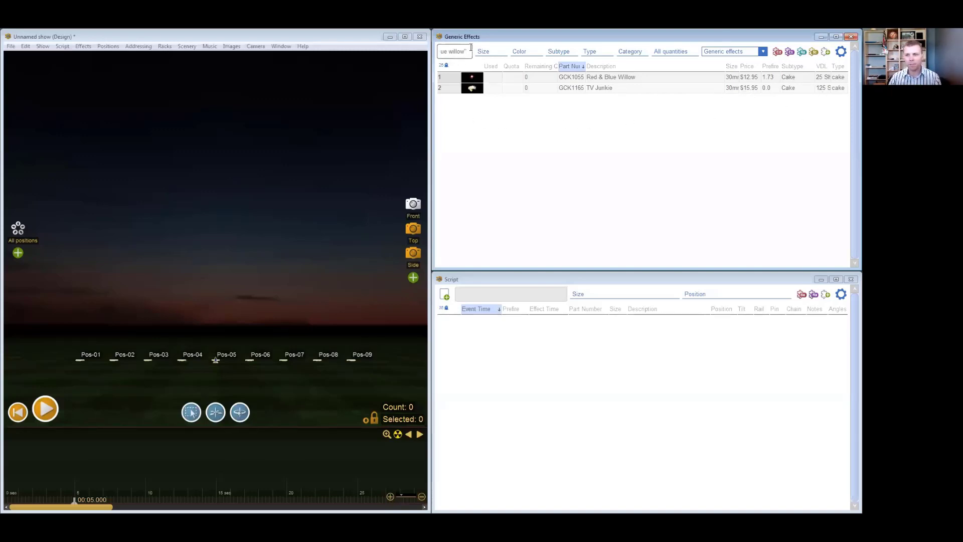
{"action": "key", "text": "ctrl+a"}
{"action": "key", "text": "BackSpace"}
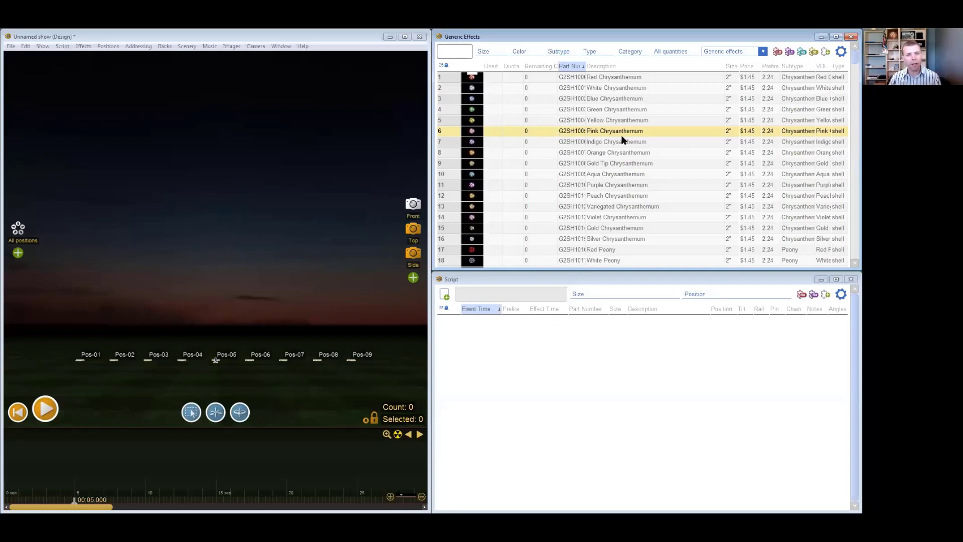
- Filter the effects to the Pink Chrysanthemum description value, check the generated search expression, and clear the filter
{"action": "right_click", "coordinate": [659, 134]}
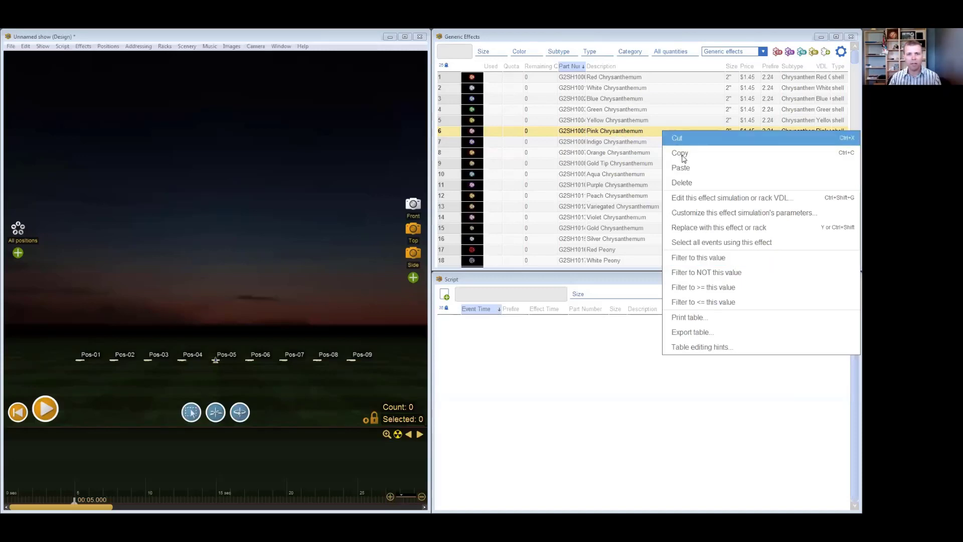
{"action": "left_click", "coordinate": [724, 257]}
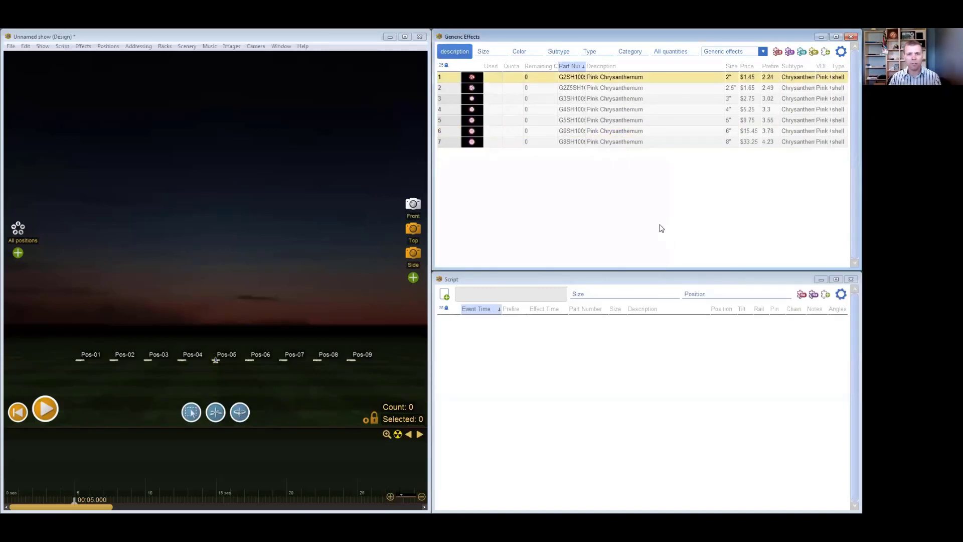
{"action": "left_click", "coordinate": [619, 194]}
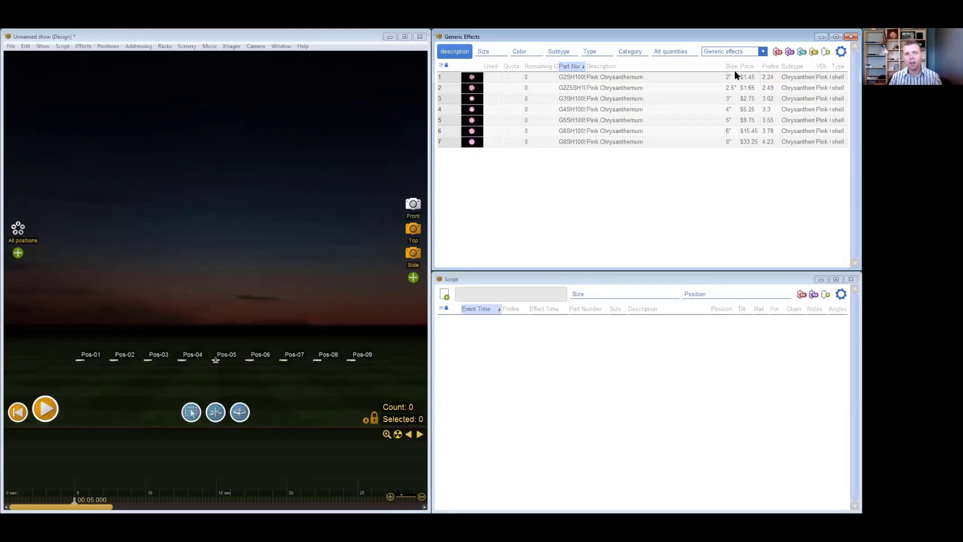
{"action": "left_click", "coordinate": [619, 79]}
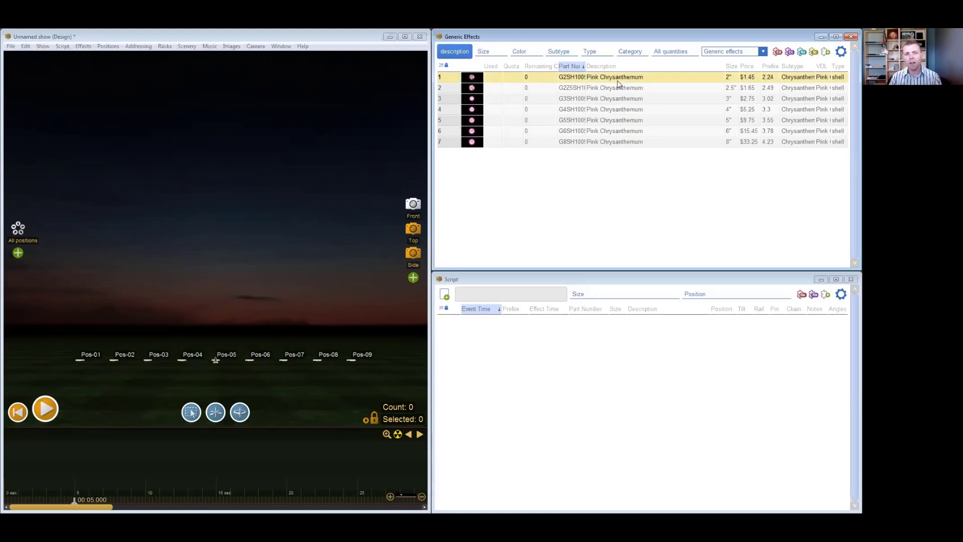
{"action": "left_click", "coordinate": [460, 52]}
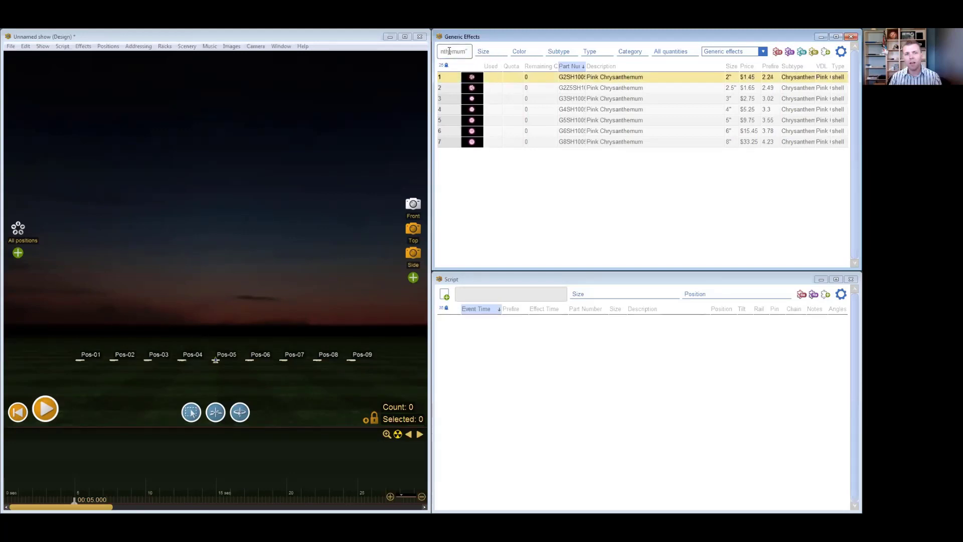
{"action": "left_click", "coordinate": [630, 111]}
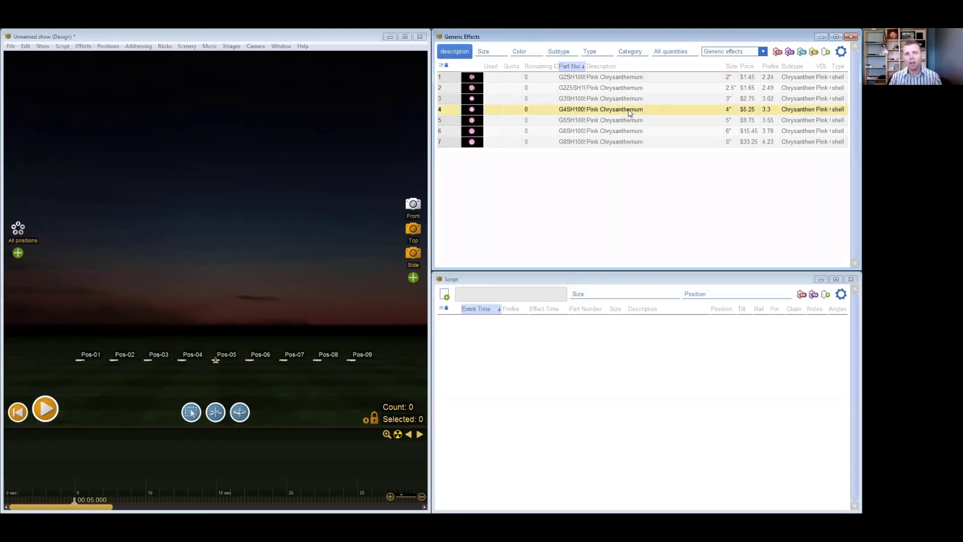
{"action": "left_click", "coordinate": [466, 53]}
{"action": "key", "text": "BackSpace"}
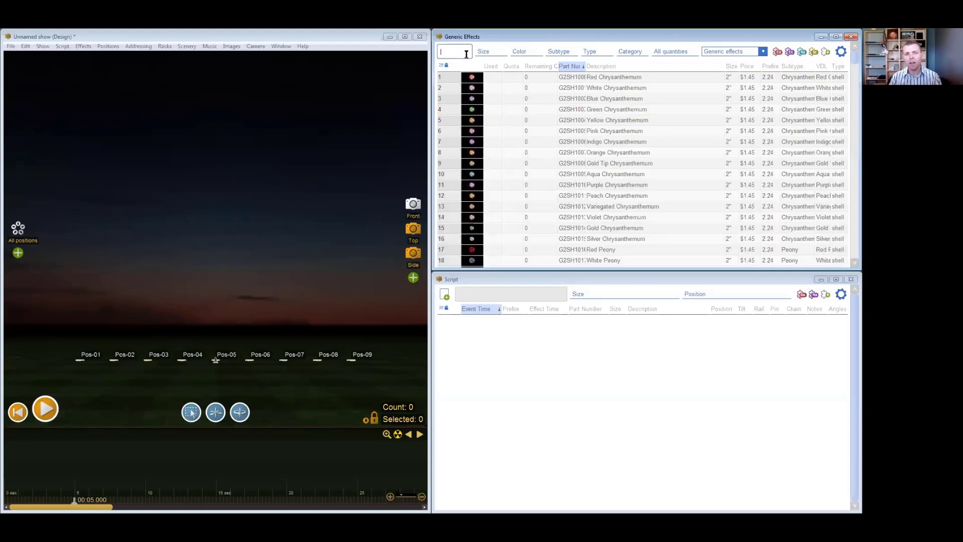
- Filter the effects to the Pink Chrysanthemum row's 2" size value and clear the generated search expression
{"action": "right_click", "coordinate": [731, 131]}
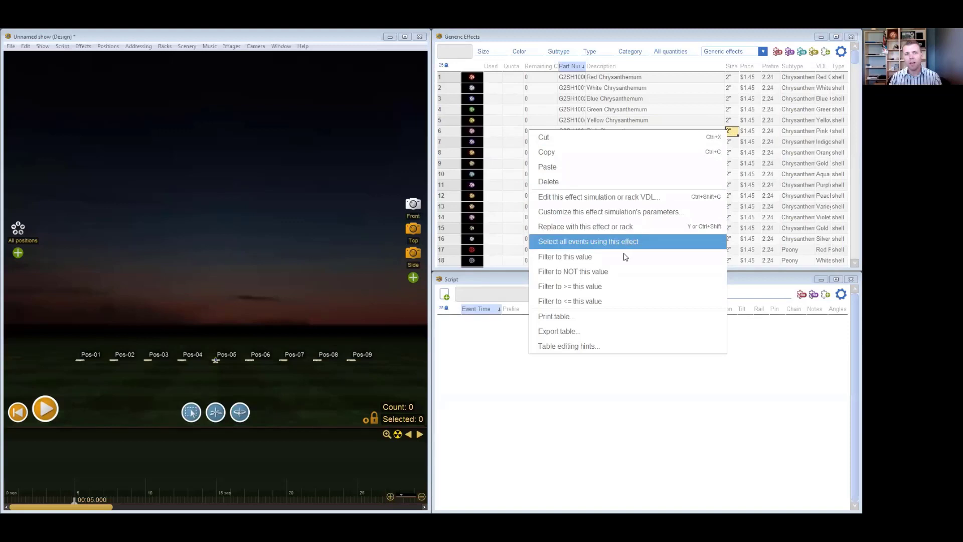
{"action": "left_click", "coordinate": [626, 257]}
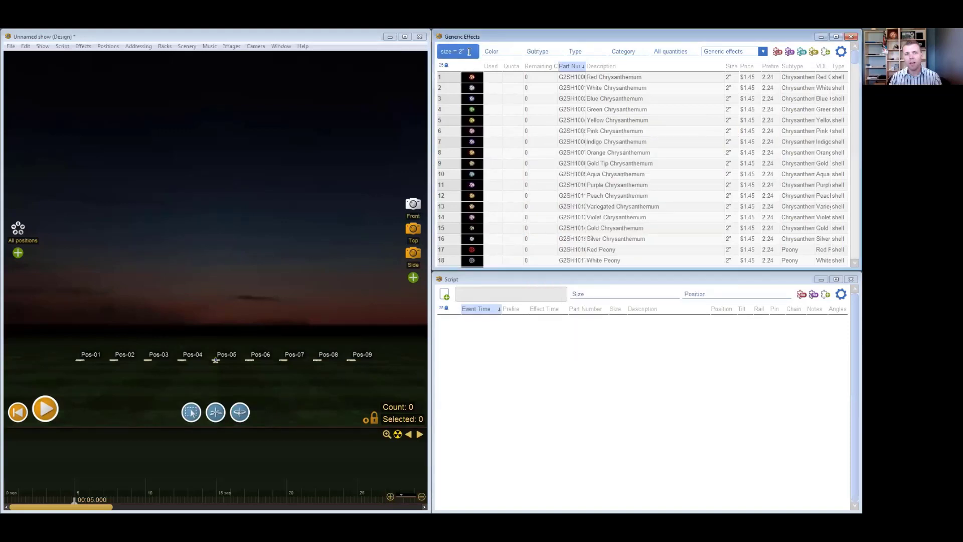
{"action": "left_click", "coordinate": [633, 185]}
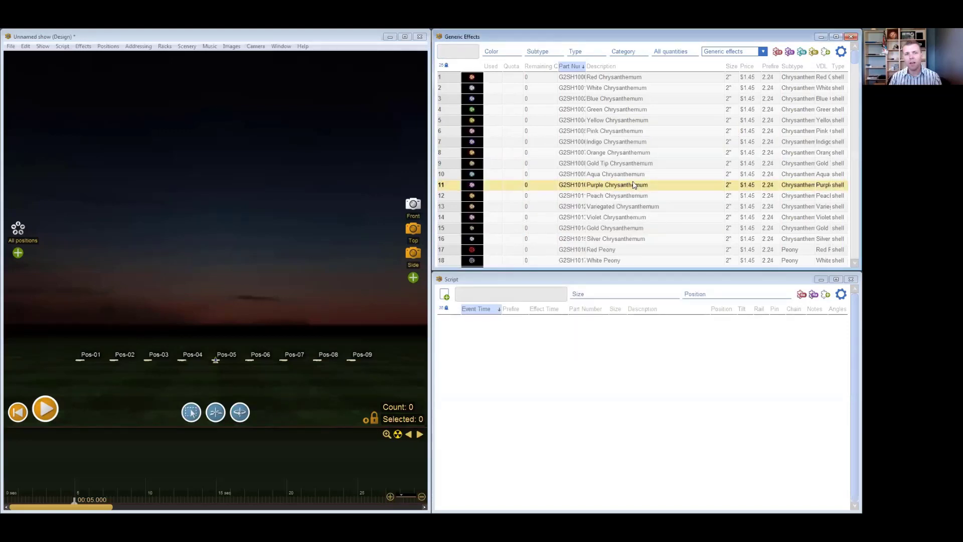
- Select the Gold Tip Chrysanthemum row in the effects table
{"action": "left_click", "coordinate": [609, 133]}
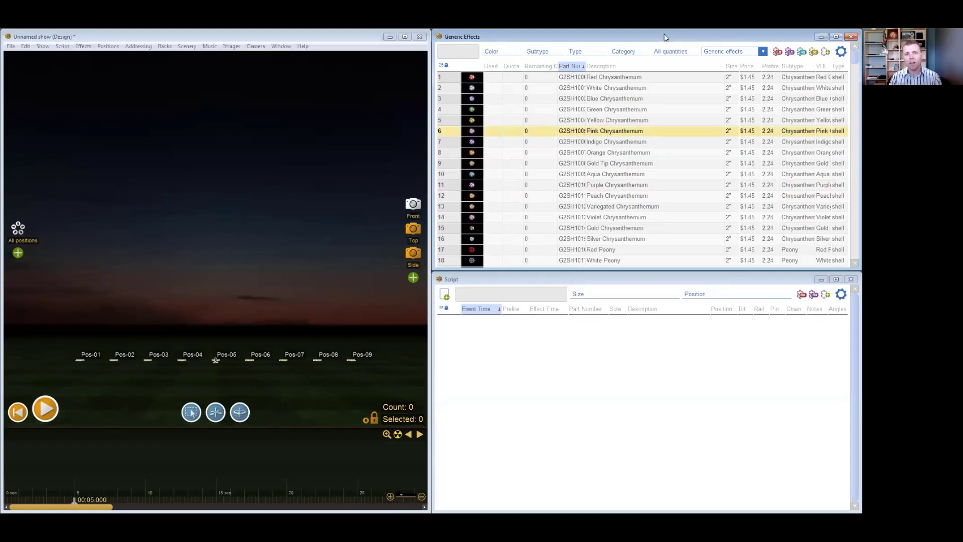
{"action": "left_click", "coordinate": [651, 161]}
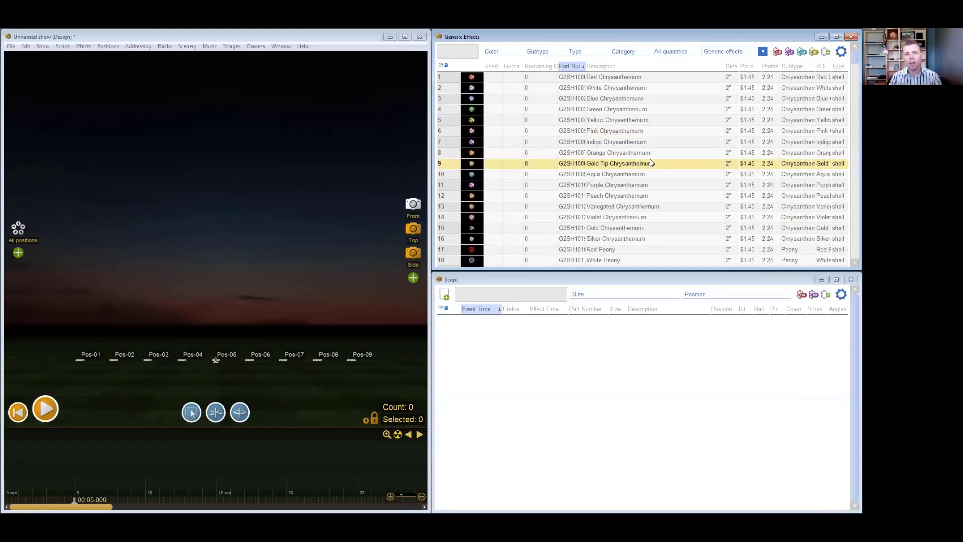
{"action": "left_click", "coordinate": [622, 132]}
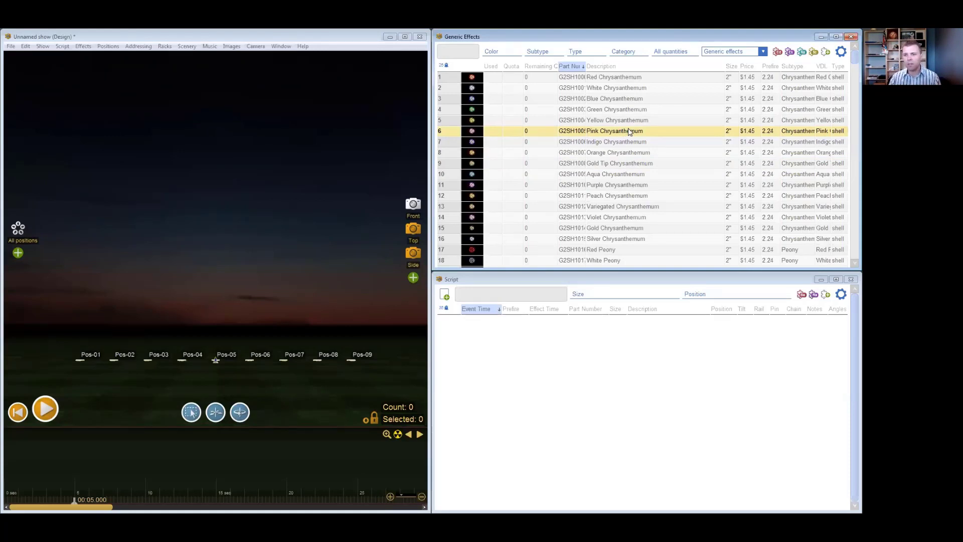
{"action": "left_click", "coordinate": [643, 164]}
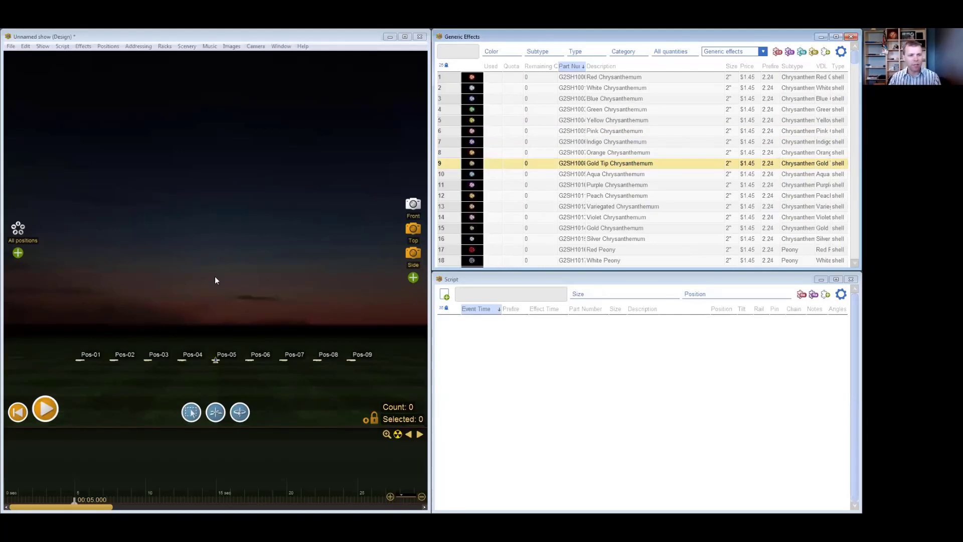
- Tilt the 3D scene view and look through the Front, Top and Side camera presets, returning to Front
{"action": "right_click_drag", "start_coordinate": [251, 253], "coordinate": [249, 267]}
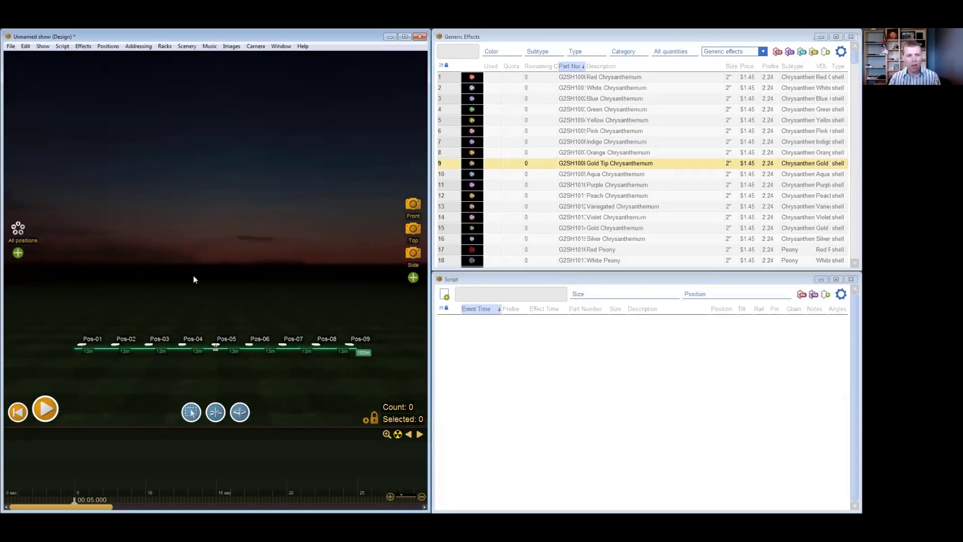
{"action": "right_click_drag", "start_coordinate": [275, 275], "coordinate": [274, 286]}
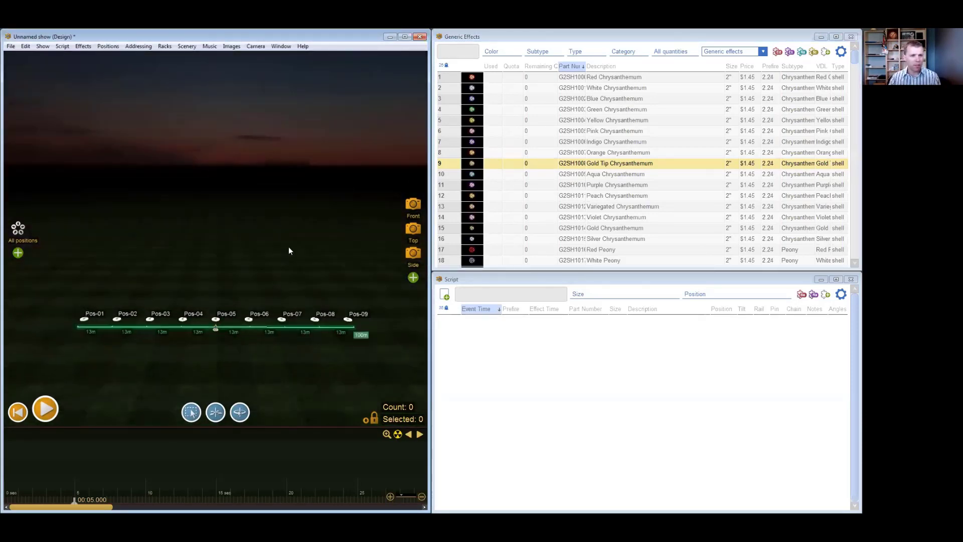
{"action": "left_click", "coordinate": [413, 206]}
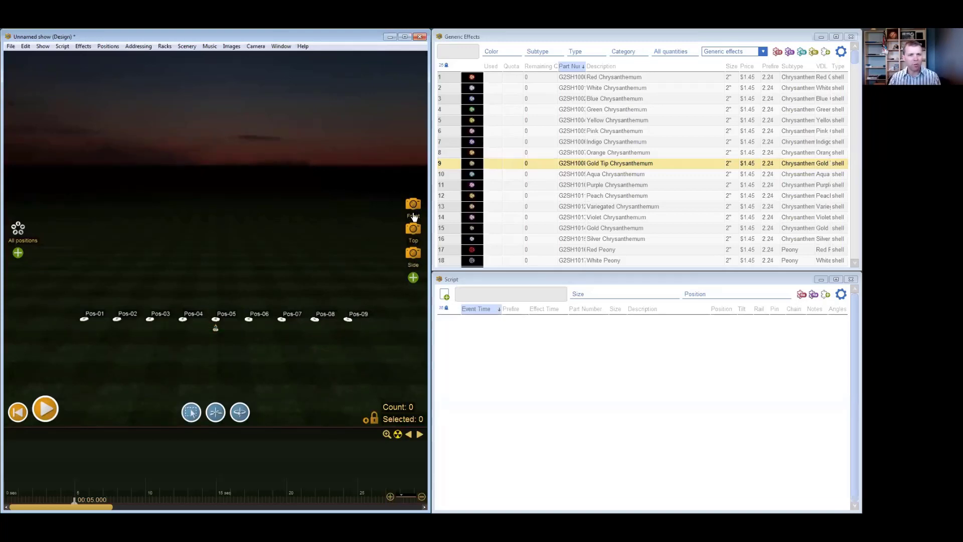
{"action": "left_click", "coordinate": [413, 229]}
{"action": "left_click", "coordinate": [413, 253]}
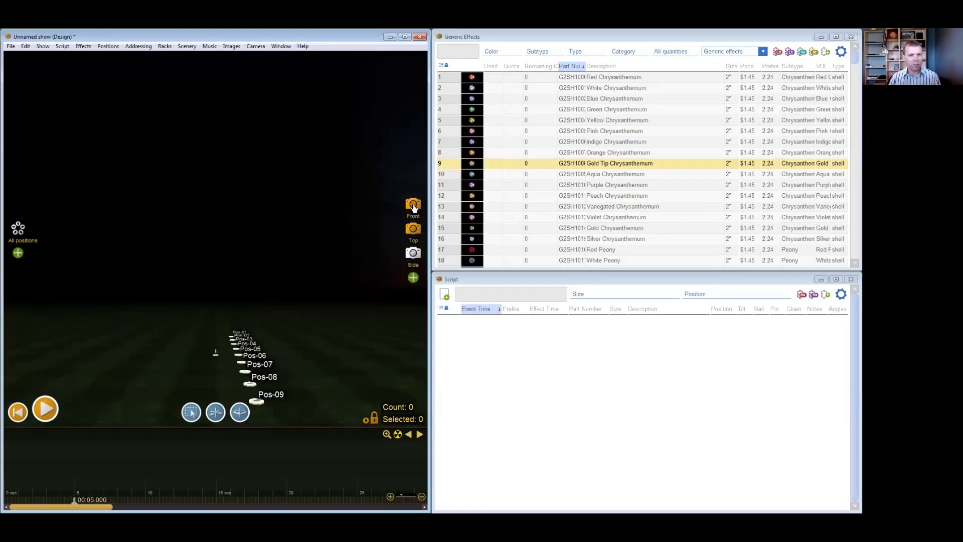
{"action": "left_click", "coordinate": [413, 205]}
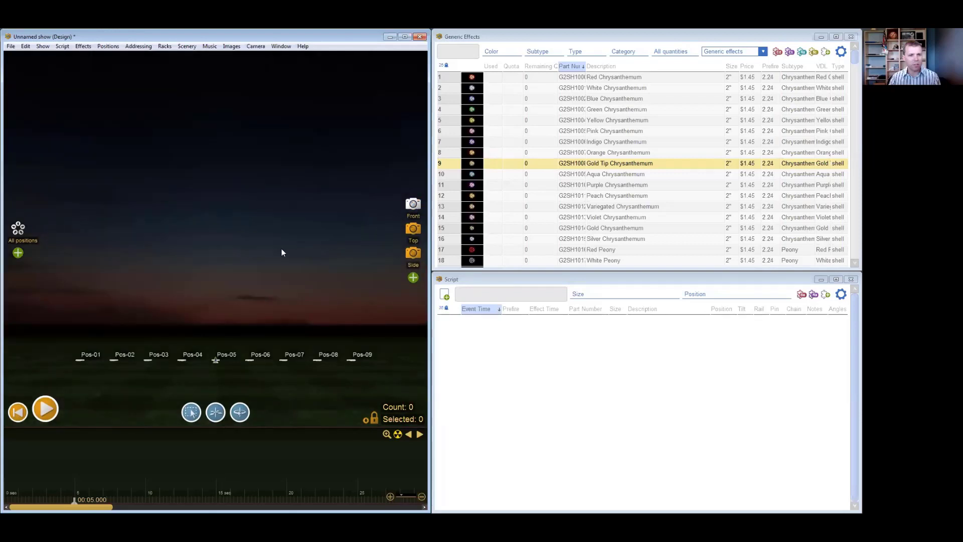
- Save a rotated, zoomed-out view of the firing positions as a new camera preset named Example
{"action": "left_click_drag", "start_coordinate": [214, 264], "coordinate": [235, 288]}
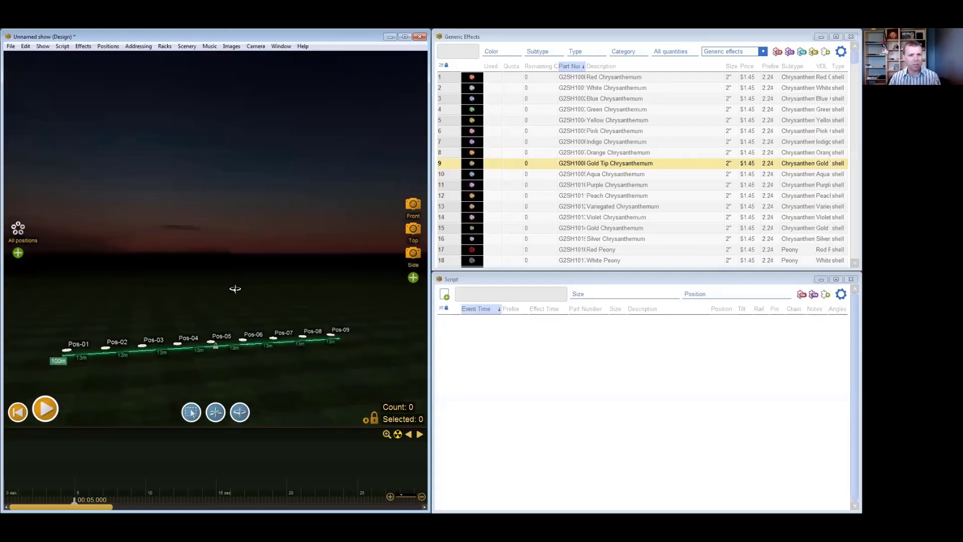
{"action": "right_click_drag", "start_coordinate": [224, 372], "coordinate": [261, 317]}
{"action": "scroll", "coordinate": [260, 317], "scroll_direction": "down", "scroll_amount": 5}
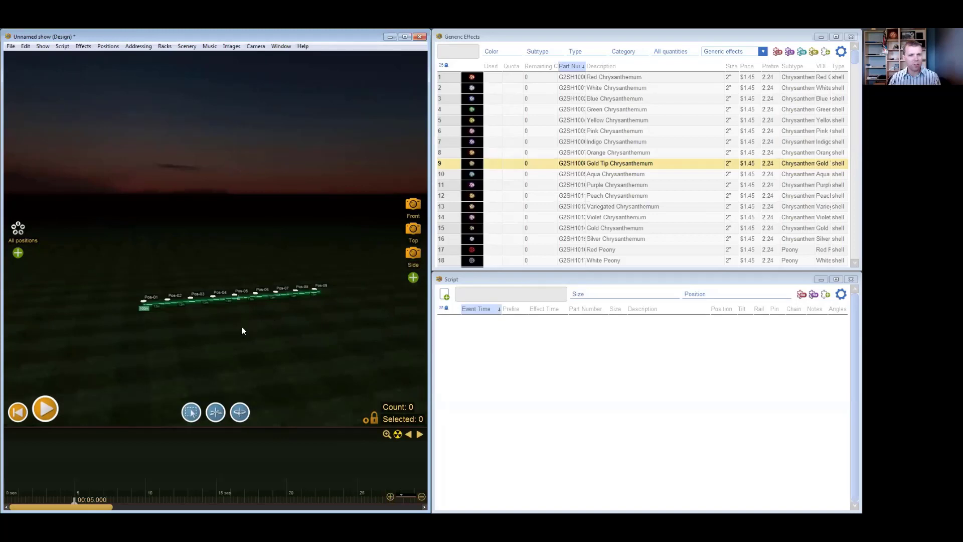
{"action": "right_click_drag", "start_coordinate": [90, 274], "coordinate": [84, 275]}
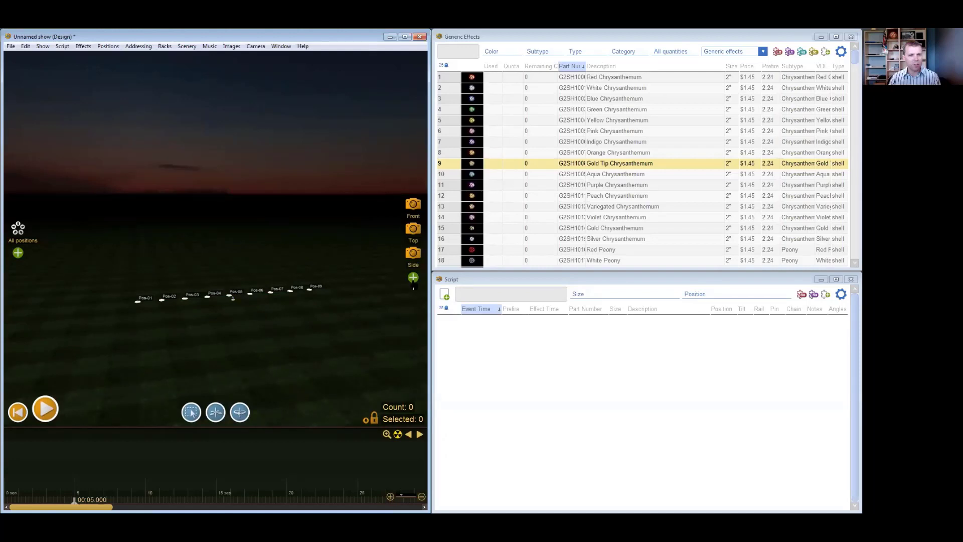
{"action": "left_click", "coordinate": [413, 279]}
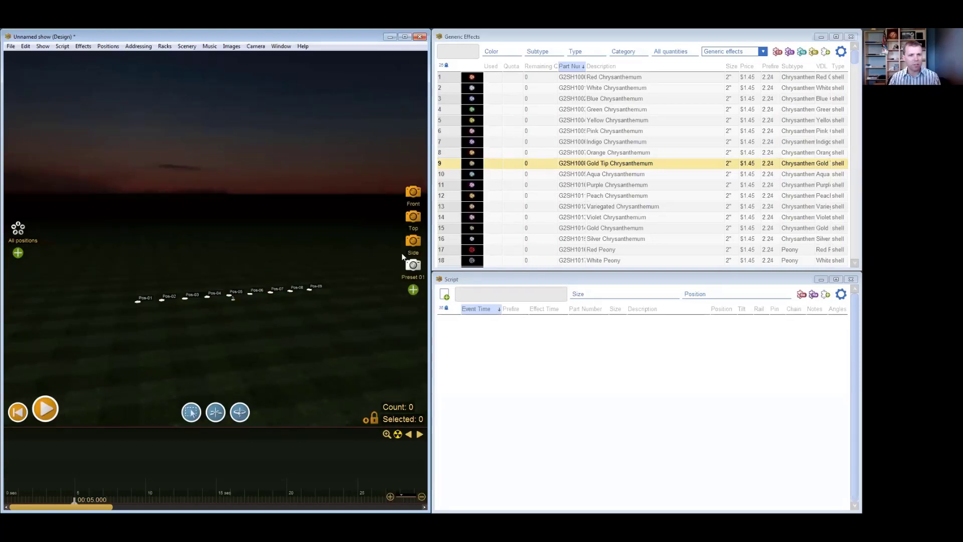
{"action": "right_click", "coordinate": [415, 283]}
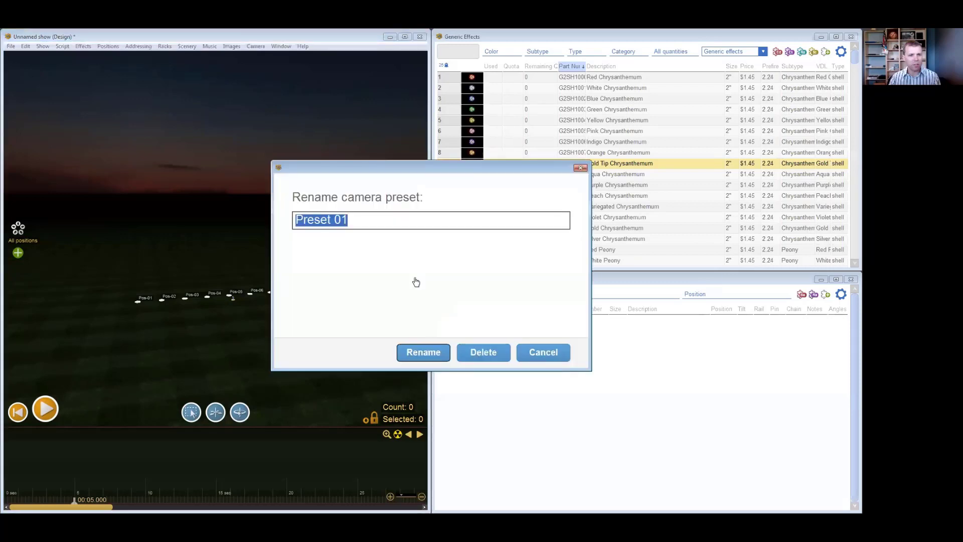
{"action": "type", "text": "Example"}
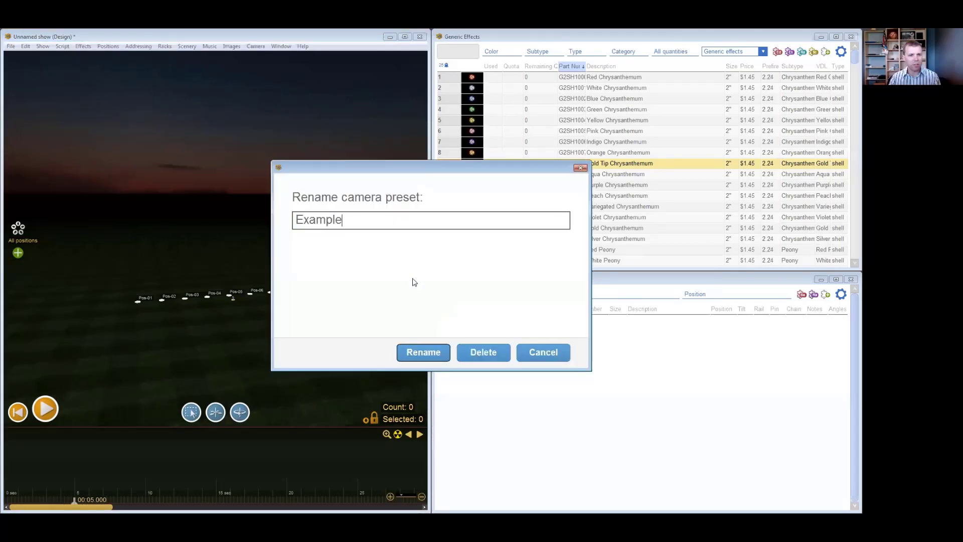
{"action": "left_click", "coordinate": [420, 353]}
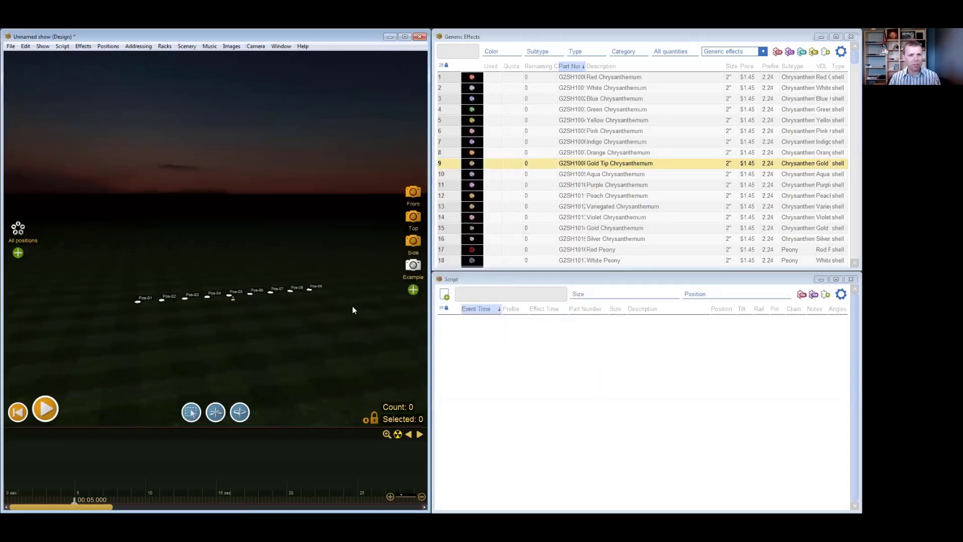
- Rotate the scene to view the firing positions from another angle and save it as a camera preset named Example 2
{"action": "right_click_drag", "start_coordinate": [359, 331], "coordinate": [232, 346]}
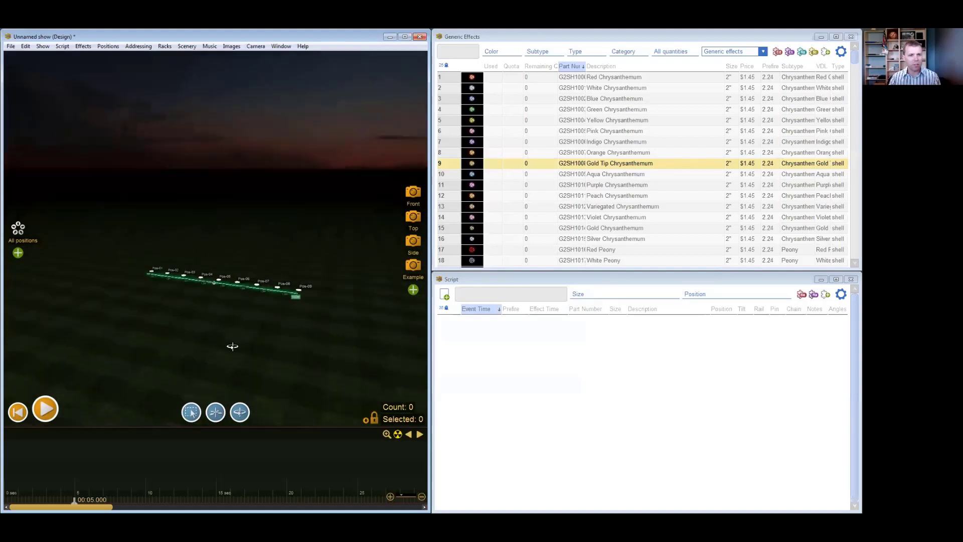
{"action": "left_click", "coordinate": [413, 289]}
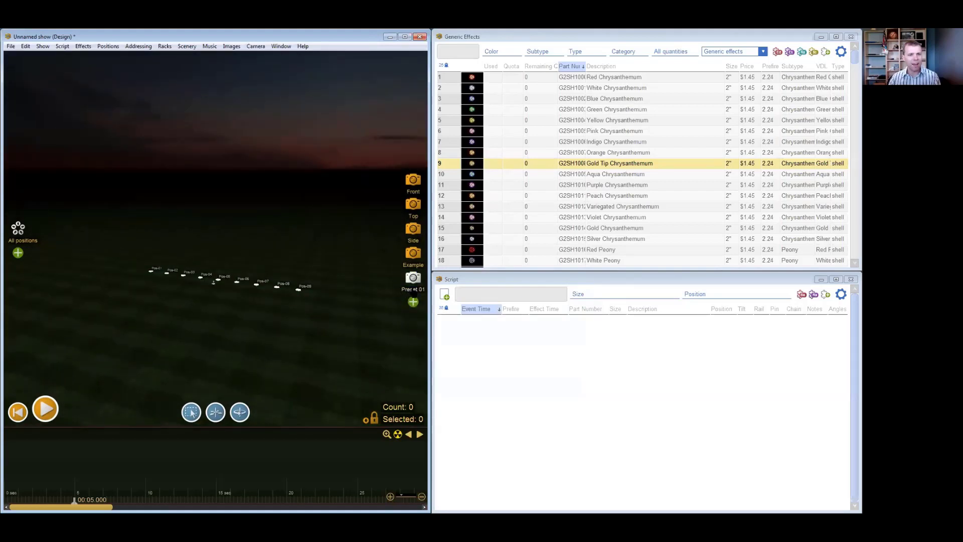
{"action": "left_click", "coordinate": [416, 291]}
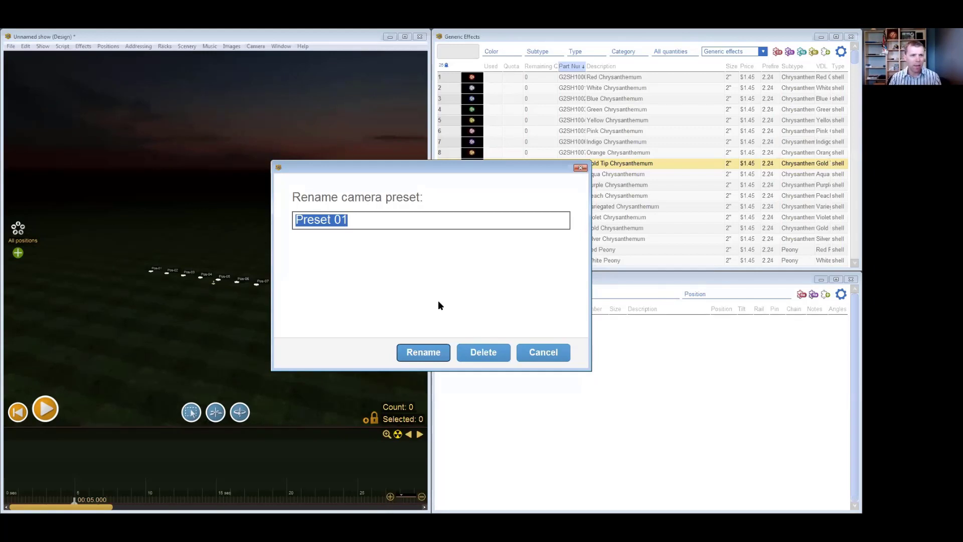
{"action": "key", "text": "Escape"}
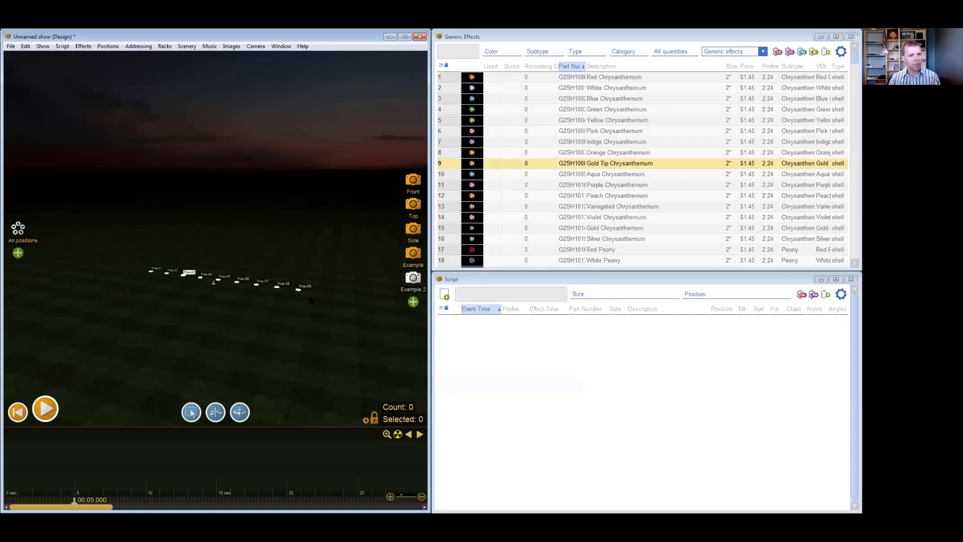
- Save the firing positions Pos-01, Pos-05 and Pos-09 as a position group in the design view
{"action": "left_click_drag", "start_coordinate": [185, 333], "coordinate": [223, 340]}
{"action": "scroll", "coordinate": [217, 322], "scroll_direction": "up", "scroll_amount": 3}
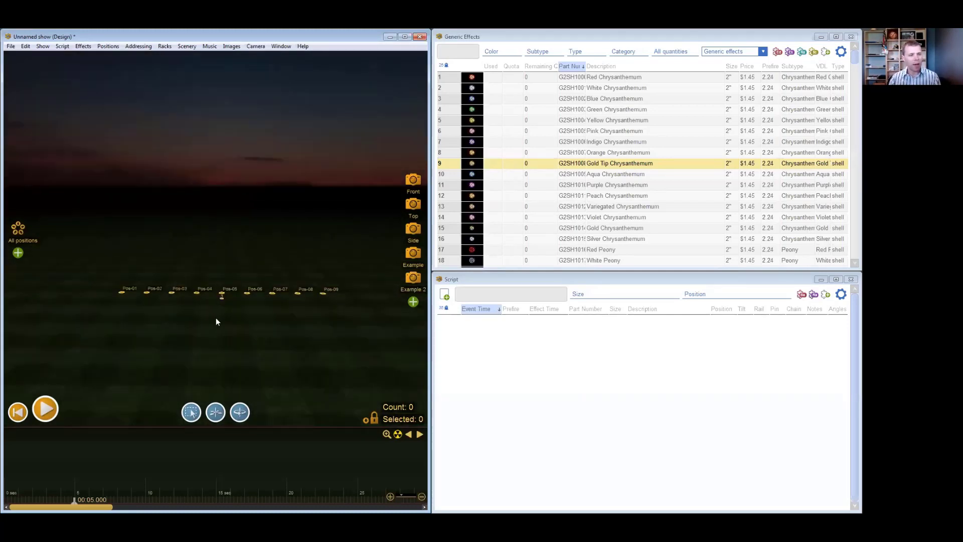
{"action": "left_click", "coordinate": [220, 306]}
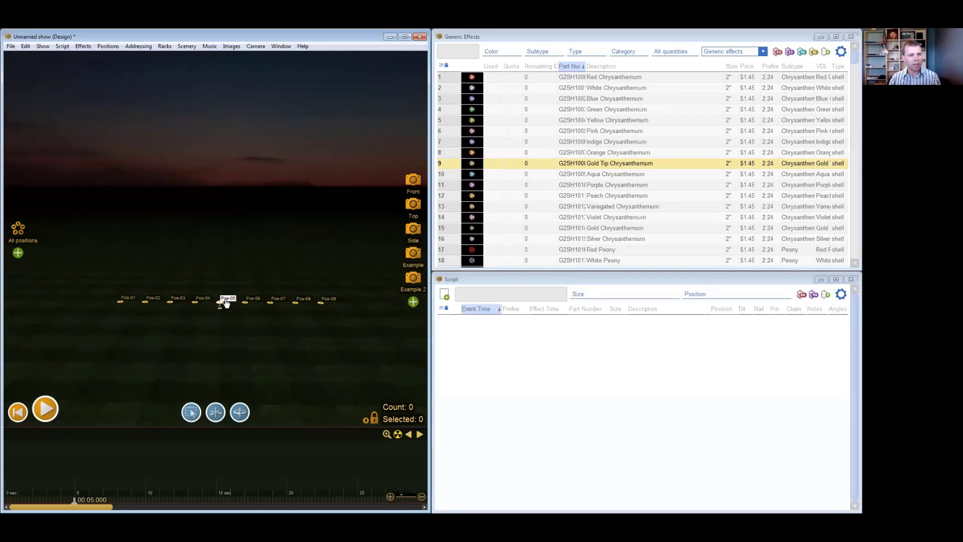
{"action": "scroll", "coordinate": [232, 335], "scroll_direction": "up", "scroll_amount": 2}
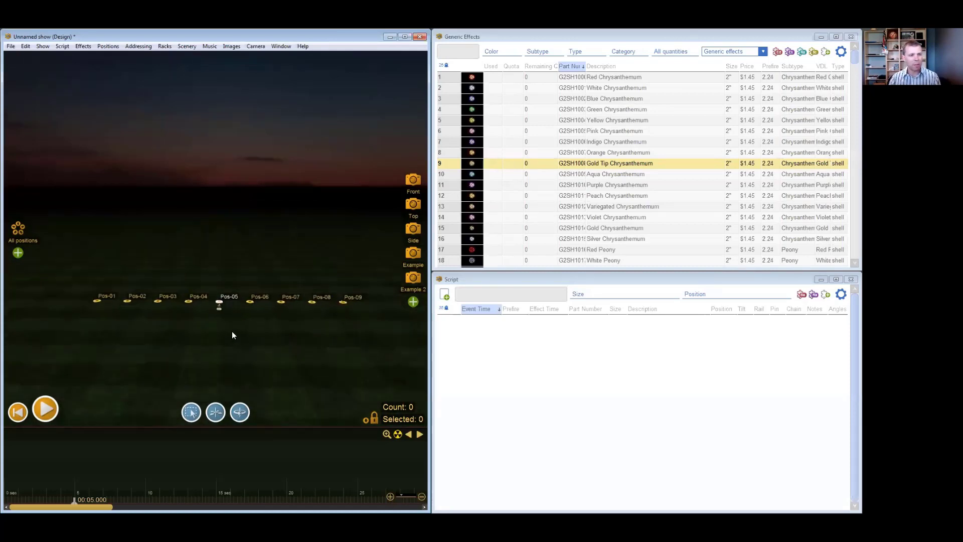
{"action": "left_click", "coordinate": [98, 300]}
{"action": "left_click", "coordinate": [289, 342]}
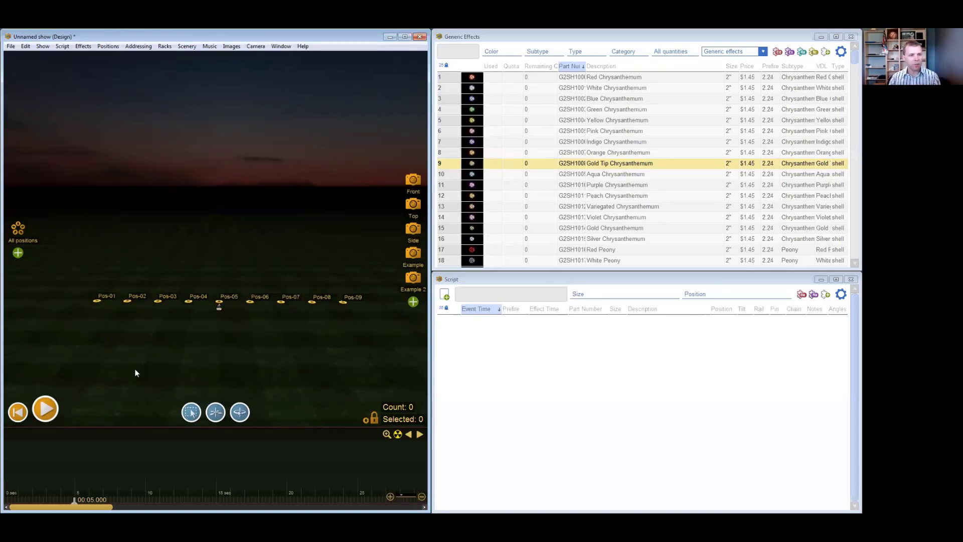
{"action": "middle_click_drag", "start_coordinate": [325, 336], "coordinate": [313, 321]}
{"action": "right_click_drag", "start_coordinate": [283, 327], "coordinate": [275, 354]}
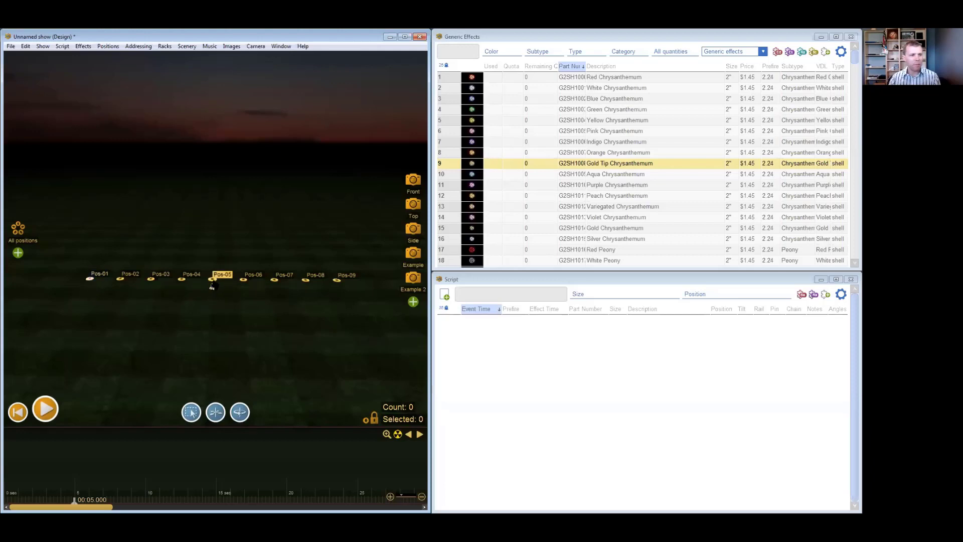
{"action": "scroll", "coordinate": [252, 326], "scroll_direction": "up", "scroll_amount": 3}
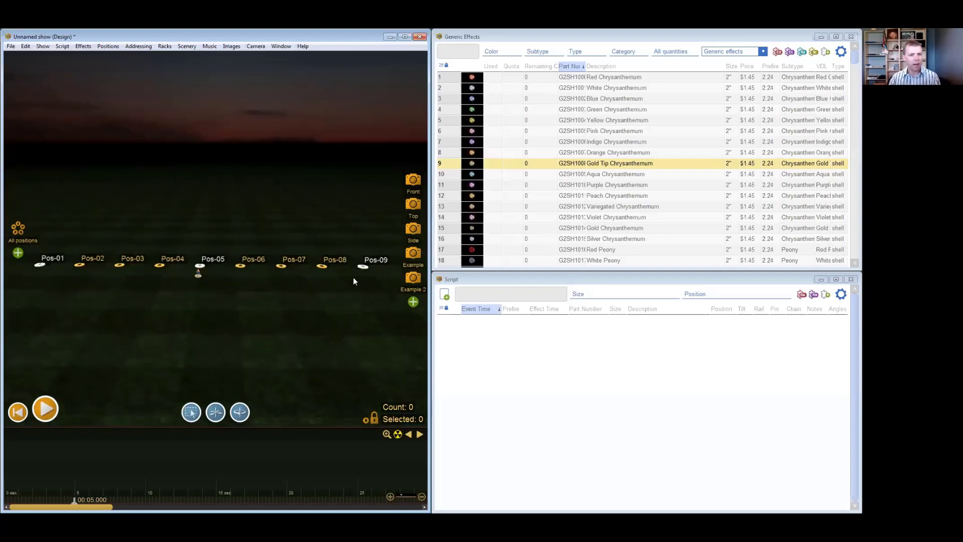
{"action": "scroll", "coordinate": [353, 277], "scroll_direction": "down", "scroll_amount": 2}
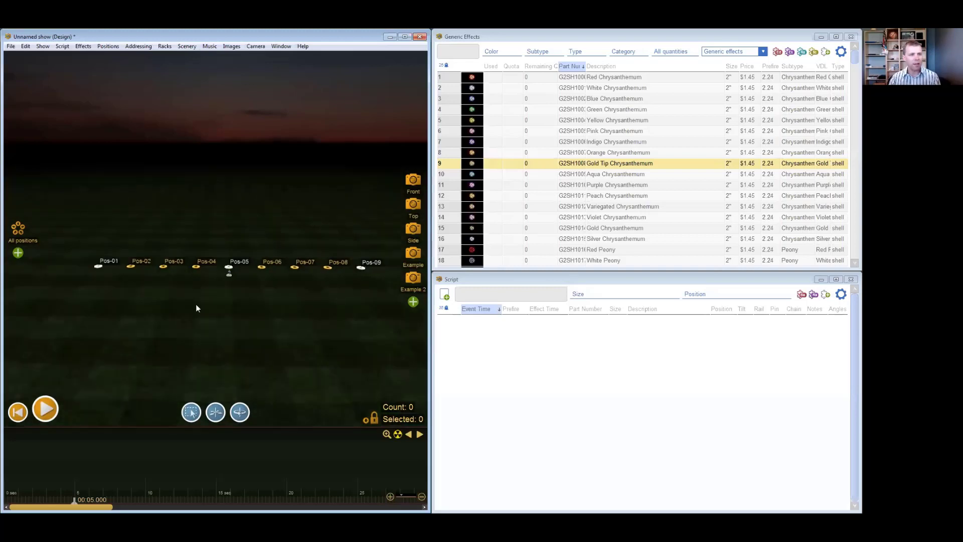
{"action": "left_click", "coordinate": [18, 254]}
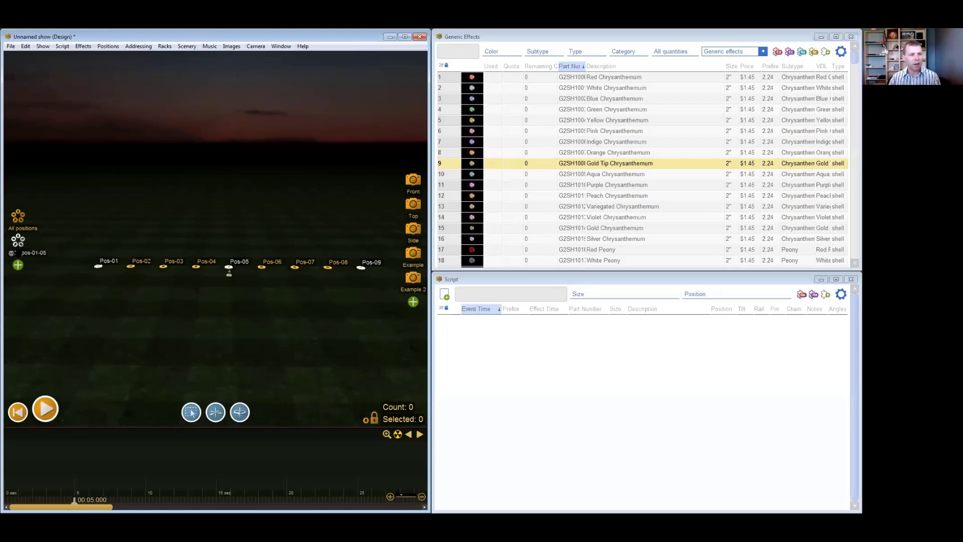
- Try the position groups by clearing the selection, recalling the new group, selecting All positions, and recalling the new group again
{"action": "left_click", "coordinate": [19, 242]}
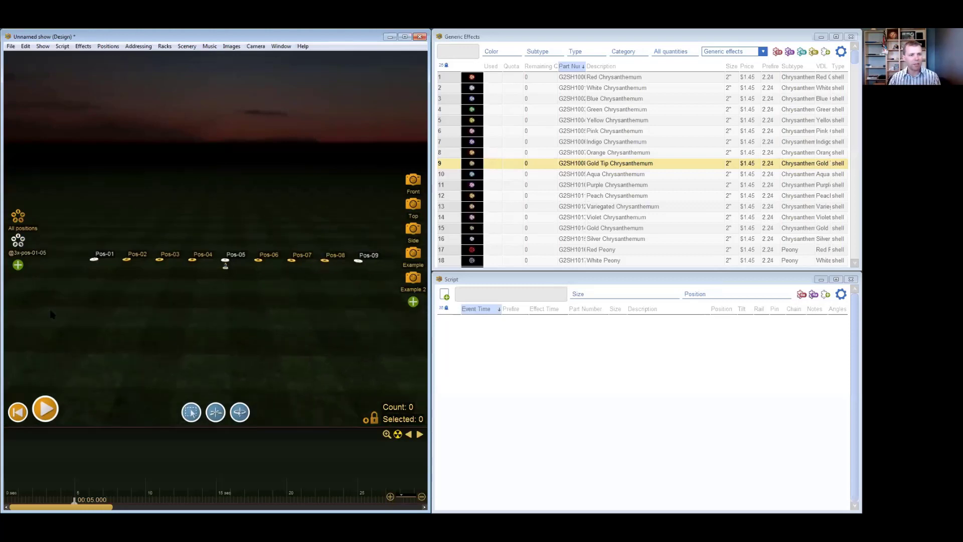
{"action": "left_click", "coordinate": [228, 341]}
{"action": "left_click", "coordinate": [18, 246]}
{"action": "left_click", "coordinate": [18, 216]}
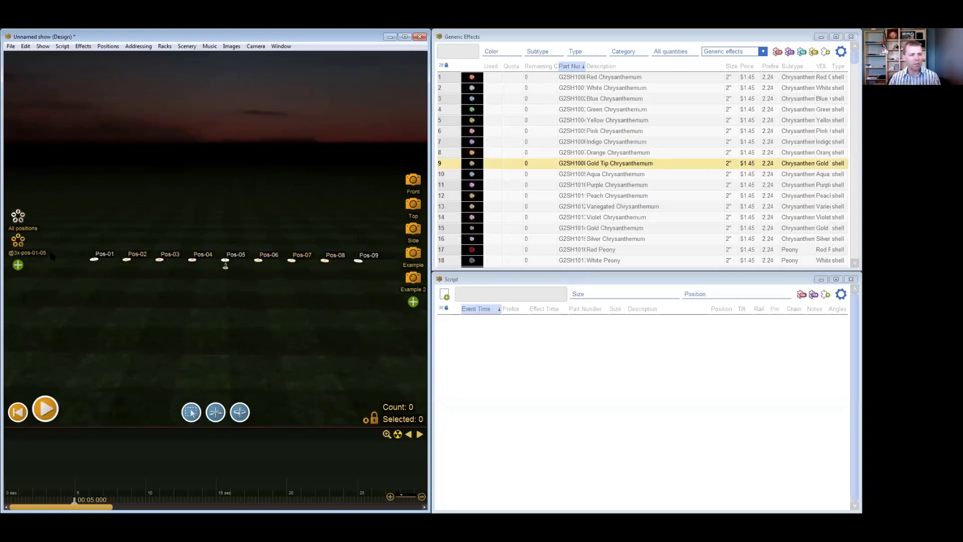
{"action": "left_click", "coordinate": [18, 245]}
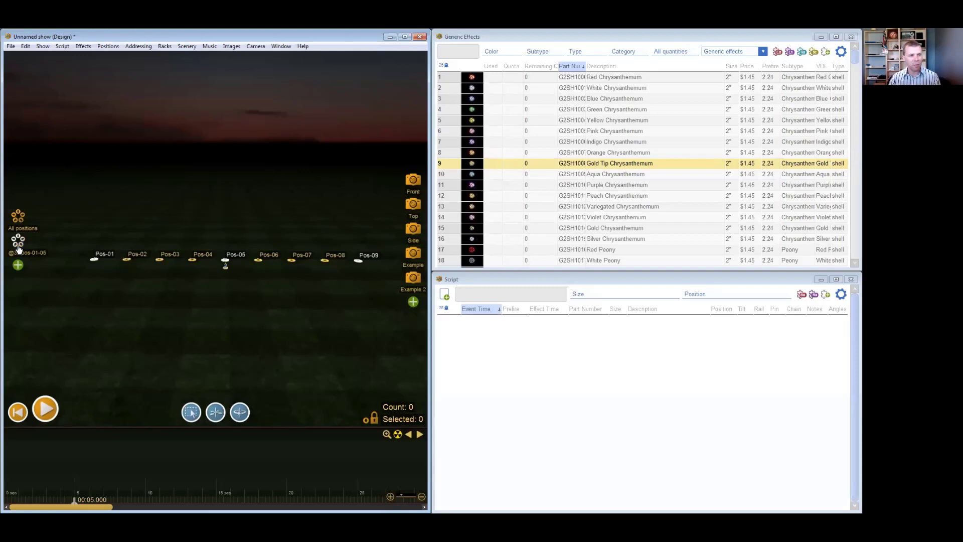
- Save positions Pos-03 and Pos-07 as a second position group, recall the first group and clear the selection
{"action": "left_click", "coordinate": [159, 259]}
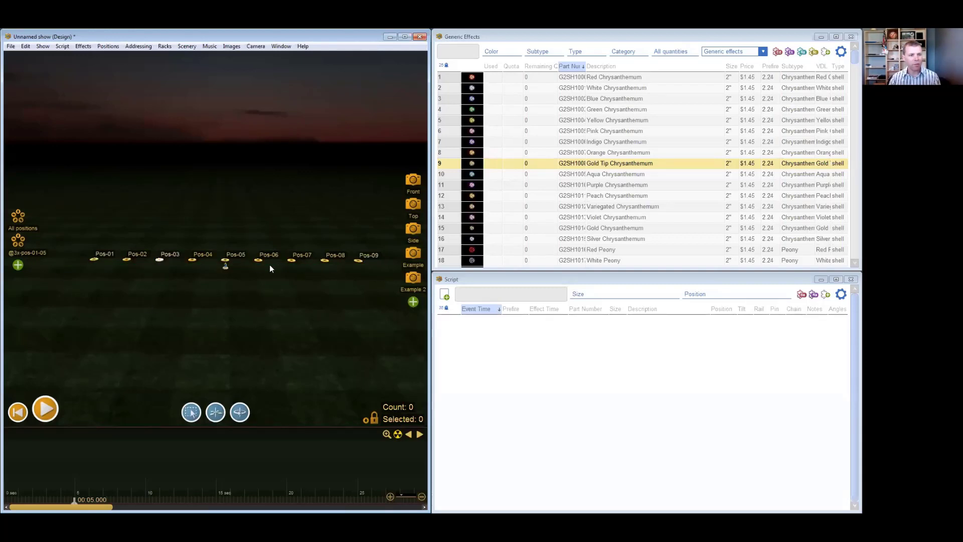
{"action": "left_click", "coordinate": [292, 260], "text": "ctrl"}
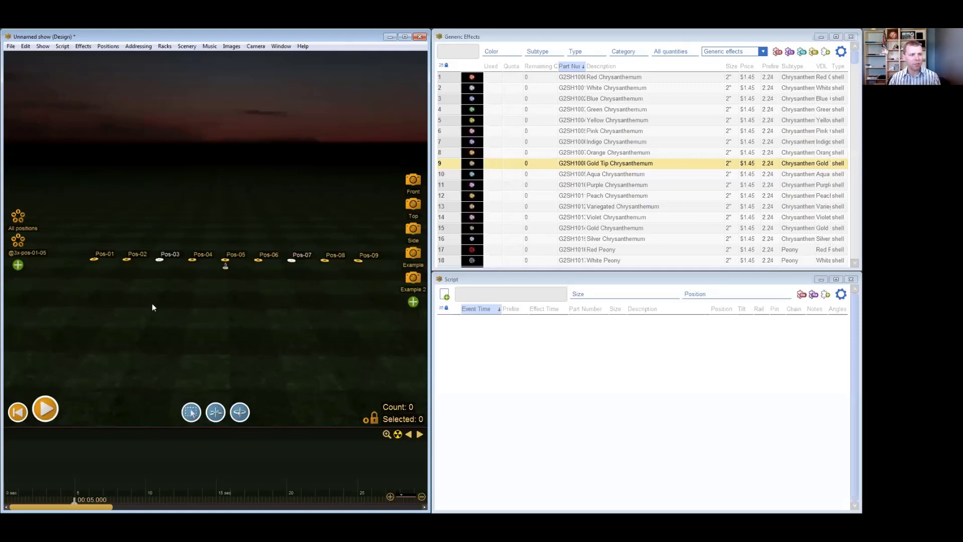
{"action": "left_click", "coordinate": [18, 264]}
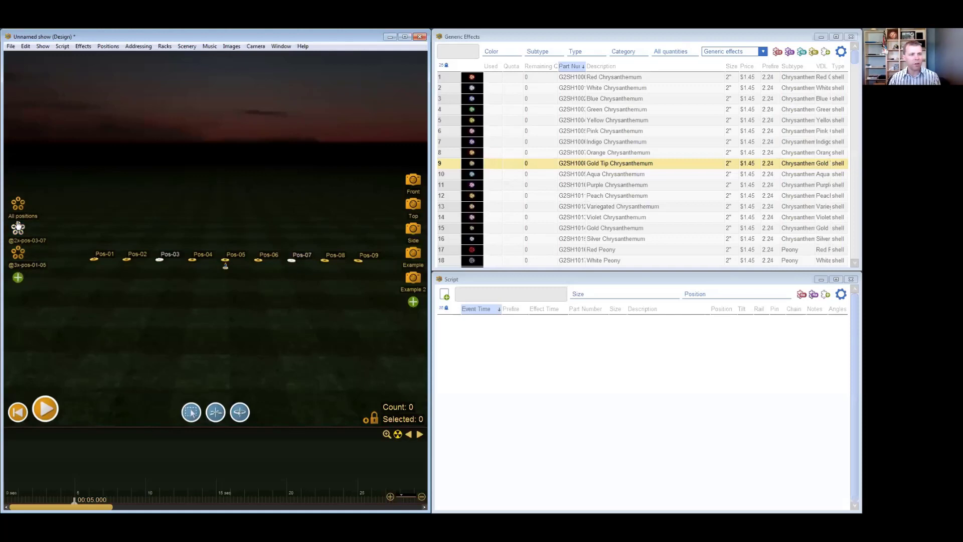
{"action": "left_click", "coordinate": [21, 256]}
{"action": "left_click", "coordinate": [196, 327]}
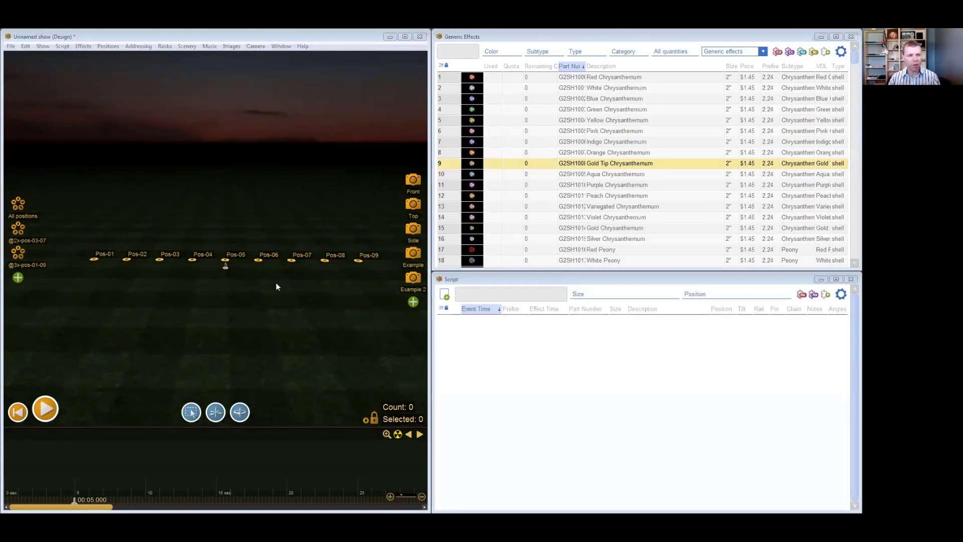
- Select Pos-07, unlock the firing positions for editing in the scene, and clear the selection
{"action": "left_click", "coordinate": [260, 260]}
{"action": "left_click", "coordinate": [290, 262]}
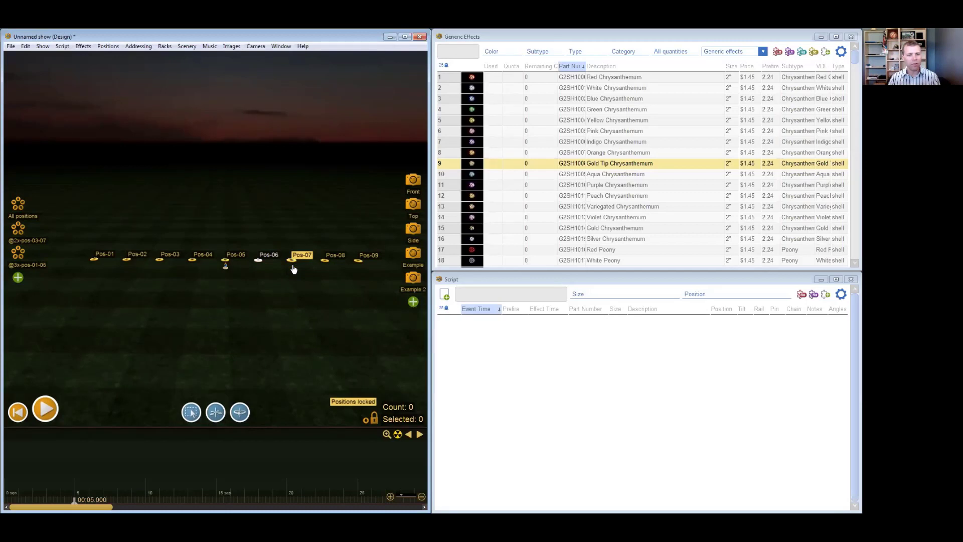
{"action": "left_click", "coordinate": [374, 420]}
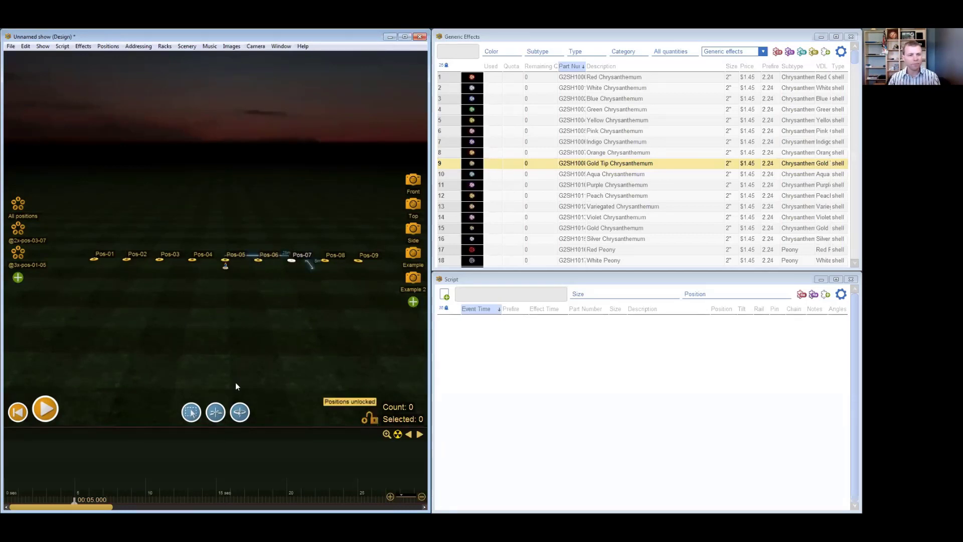
{"action": "left_click", "coordinate": [246, 321]}
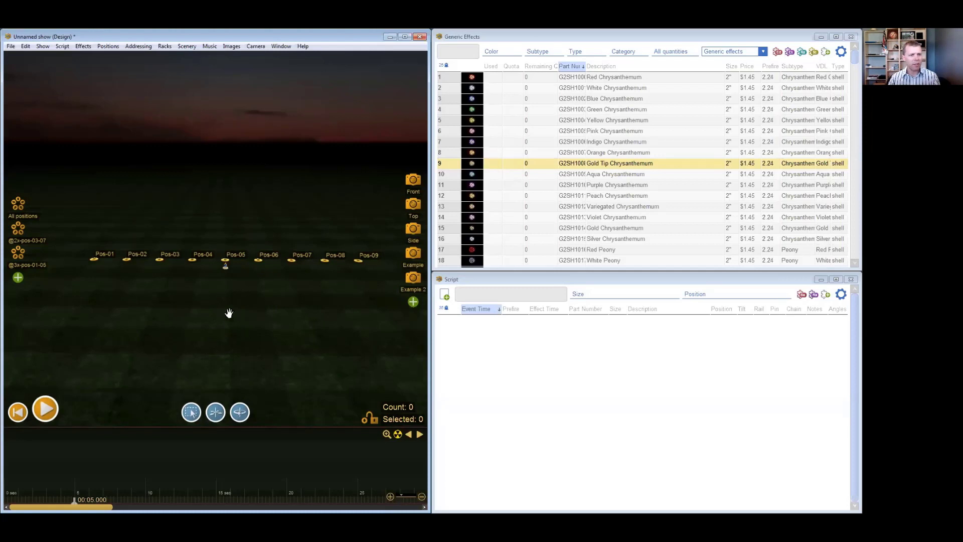
- Add 12 new firing positions to the scene in one operation
{"action": "right_click_drag", "start_coordinate": [225, 297], "coordinate": [222, 326]}
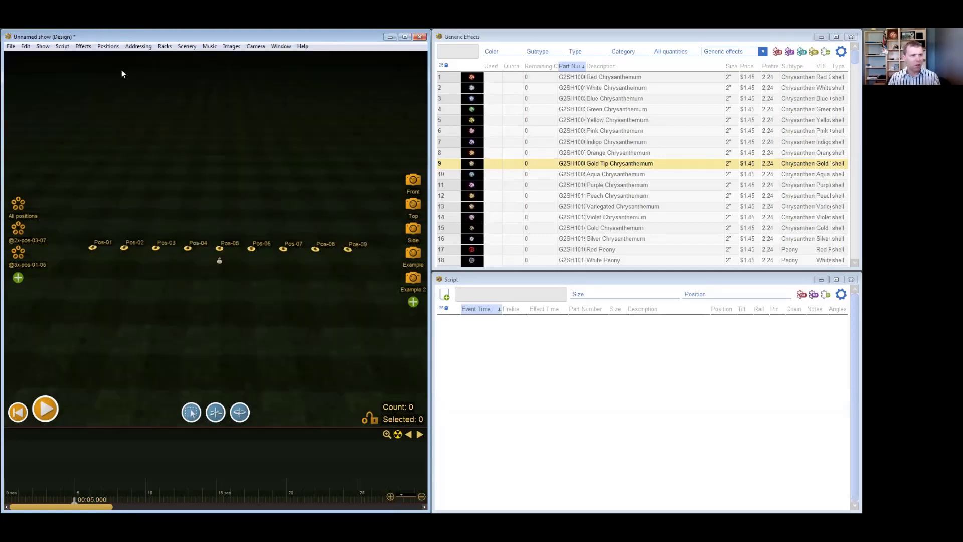
{"action": "left_click", "coordinate": [111, 48]}
{"action": "mouse_move", "coordinate": [118, 58]}
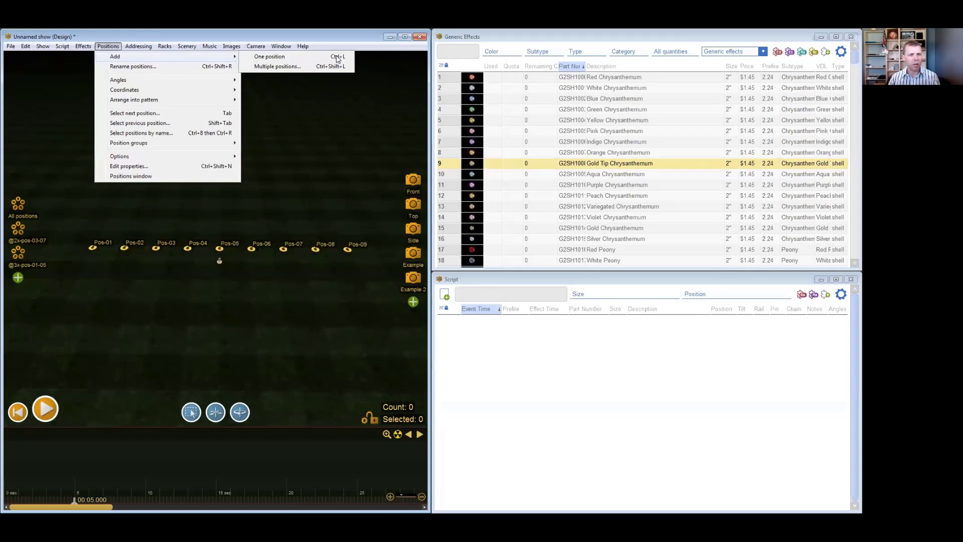
{"action": "left_click", "coordinate": [261, 355]}
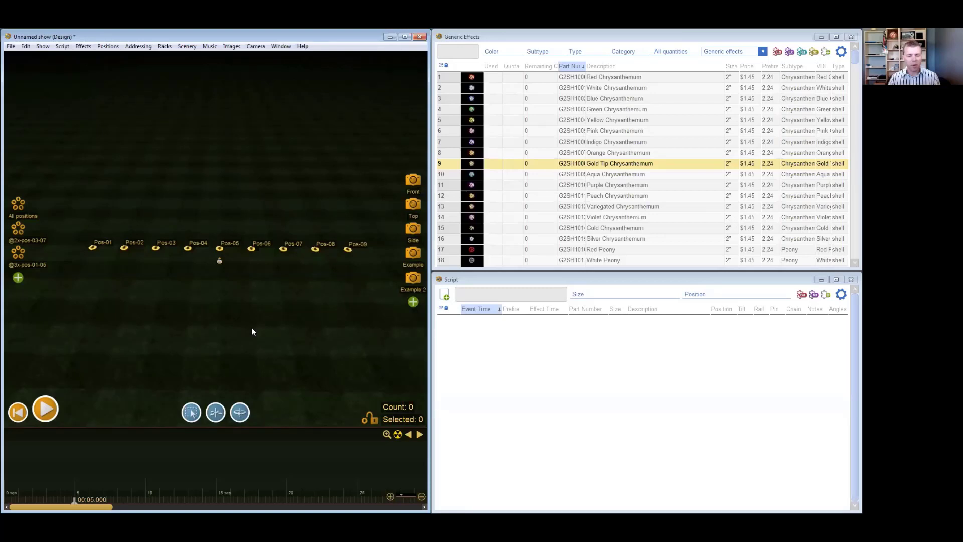
{"action": "left_click_drag", "start_coordinate": [252, 313], "coordinate": [241, 196]}
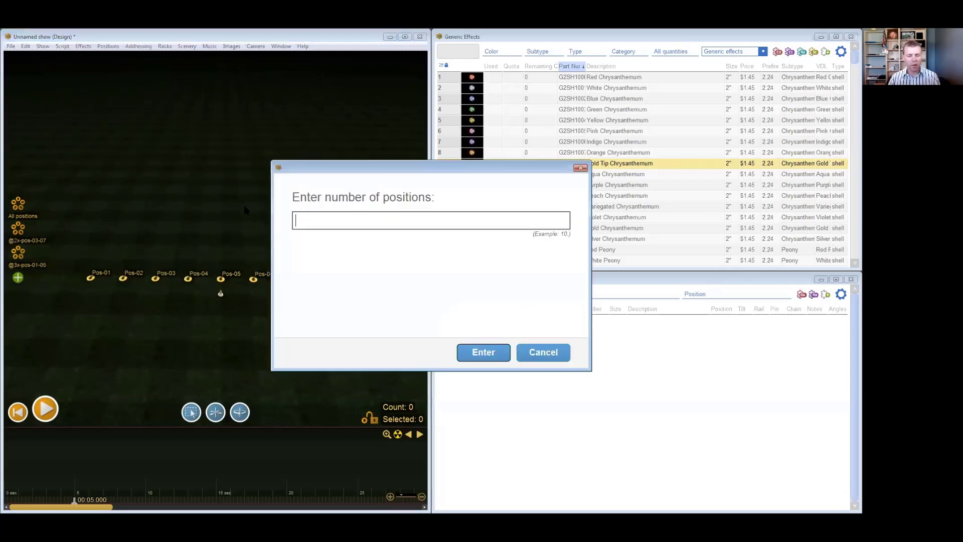
{"action": "type", "text": "12"}
{"action": "left_click", "coordinate": [483, 352]}
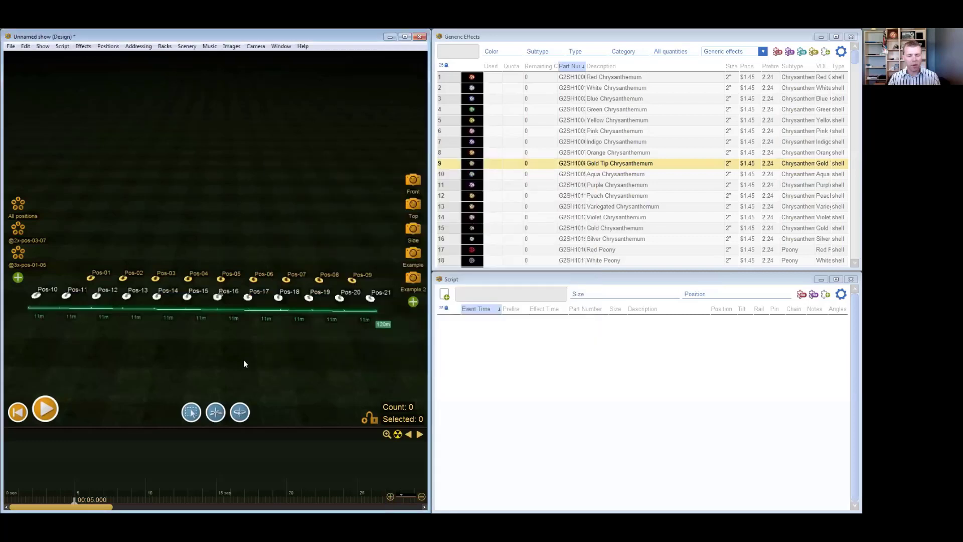
- Move the row of newly added positions to the back of the field, well behind the original row
{"action": "left_click_drag", "start_coordinate": [224, 290], "coordinate": [238, 189]}
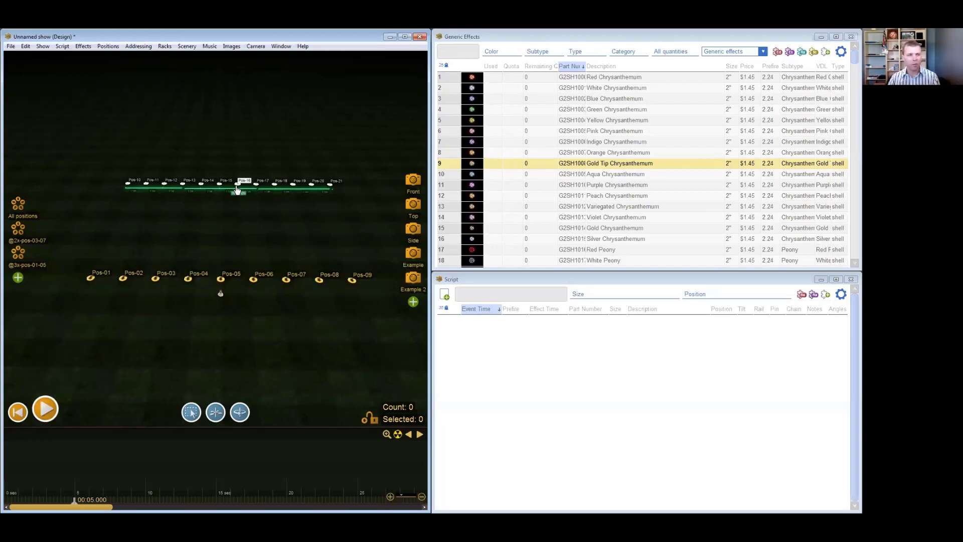
{"action": "left_click_drag", "start_coordinate": [235, 246], "coordinate": [235, 275]}
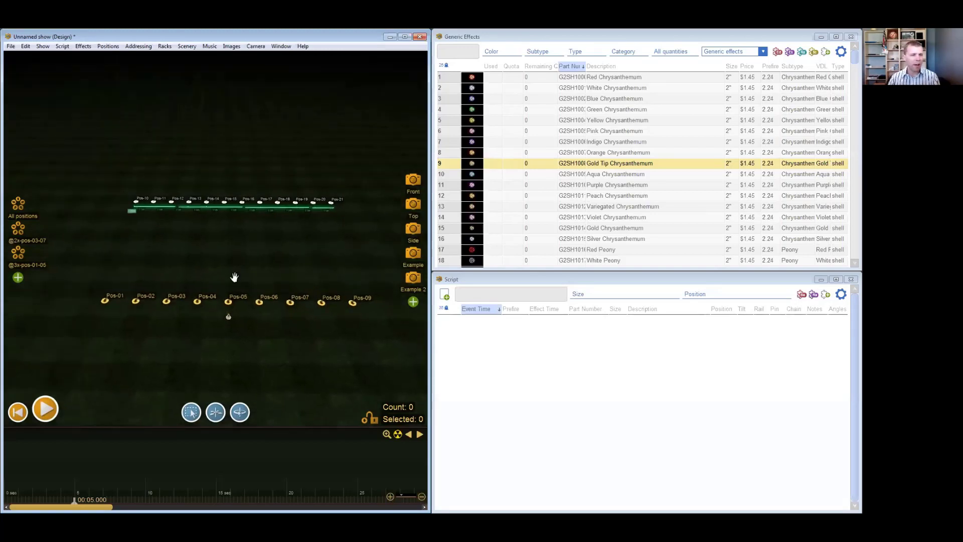
{"action": "scroll", "coordinate": [228, 260], "scroll_direction": "up", "scroll_amount": 3}
{"action": "left_click_drag", "start_coordinate": [246, 219], "coordinate": [242, 203]}
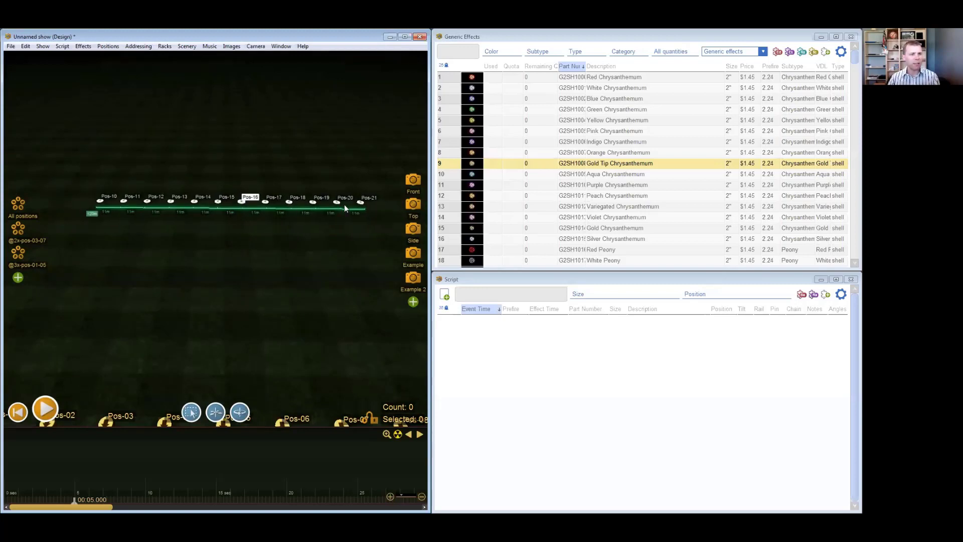
- Arrange the selected positions Pos-10 to Pos-21 into a circle with a diameter of 25 meters
{"action": "left_click", "coordinate": [107, 46]}
{"action": "mouse_move", "coordinate": [157, 99]}
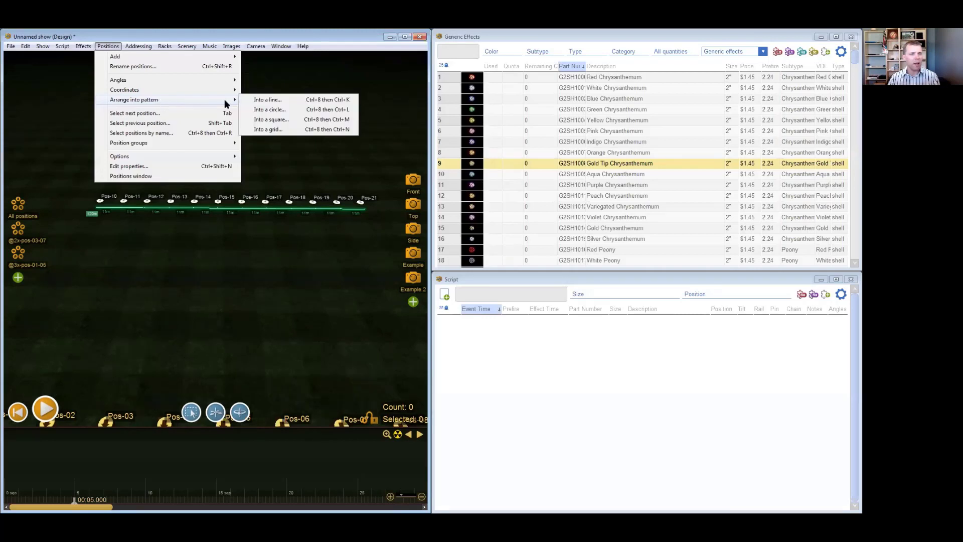
{"action": "left_click", "coordinate": [289, 115]}
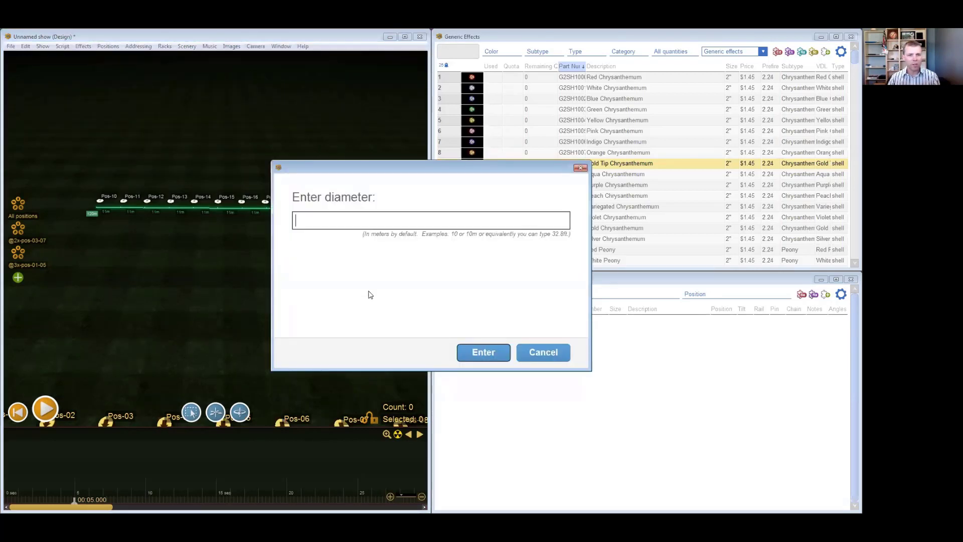
{"action": "left_click_drag", "start_coordinate": [434, 168], "coordinate": [462, 183]}
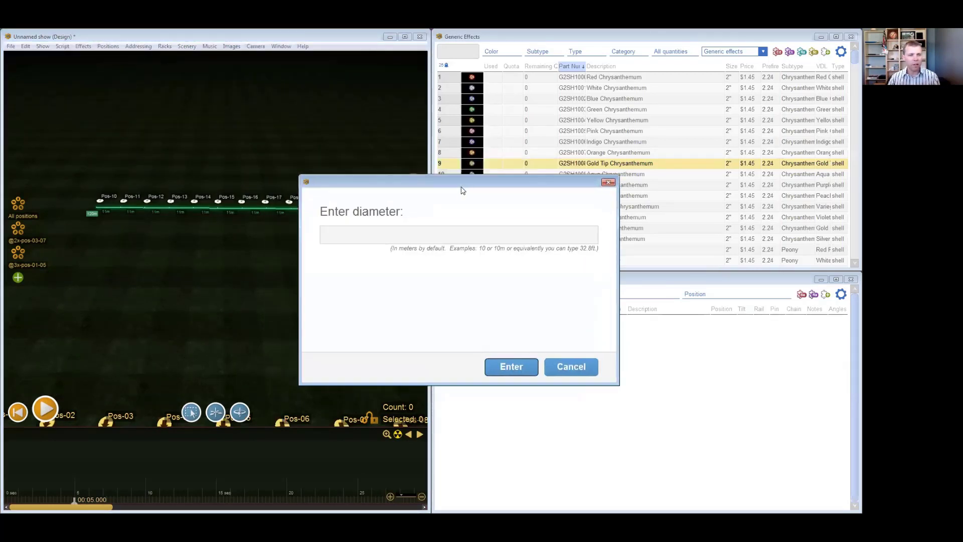
{"action": "left_click", "coordinate": [389, 234]}
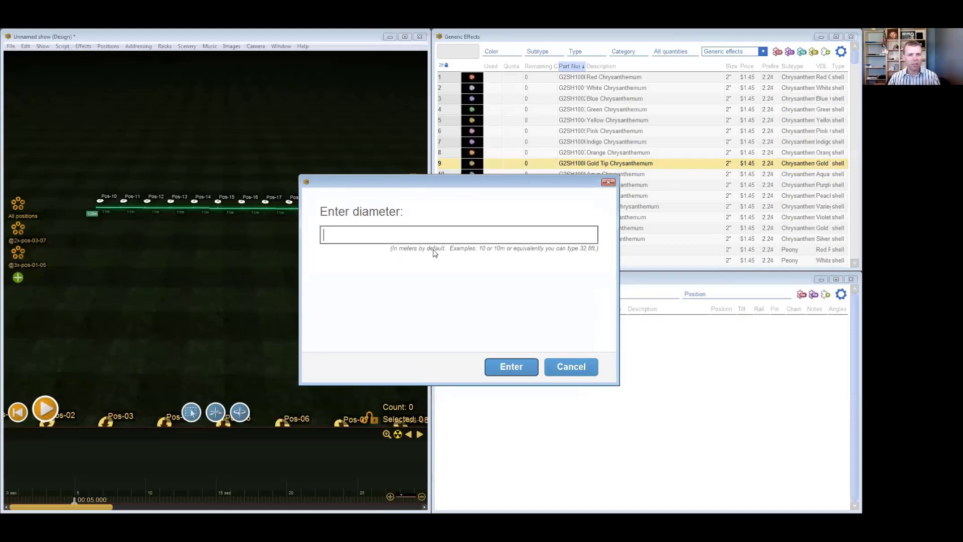
{"action": "type", "text": "25feet"}
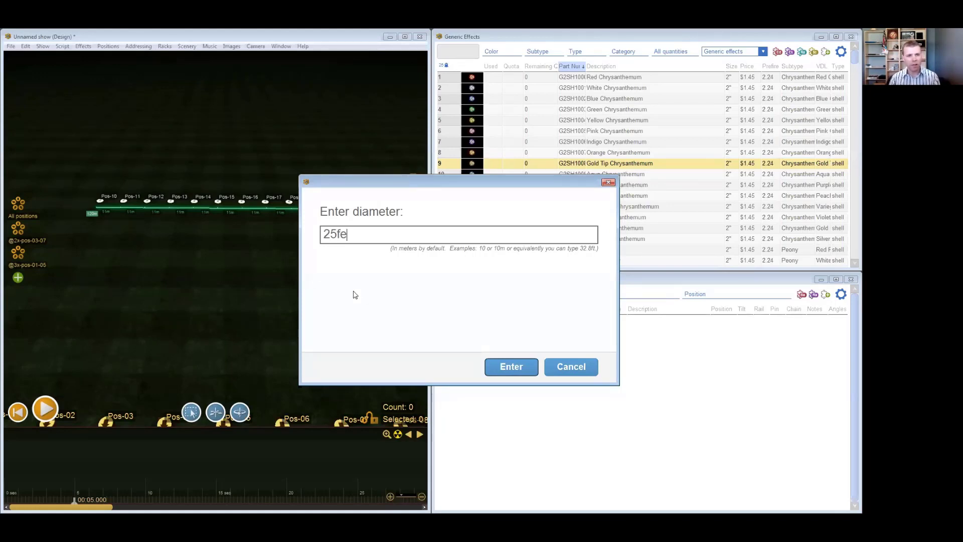
{"action": "key", "text": "BackSpace"}
{"action": "key", "text": "BackSpace"}
{"action": "key", "text": "BackSpace"}
{"action": "key", "text": "BackSpace"}
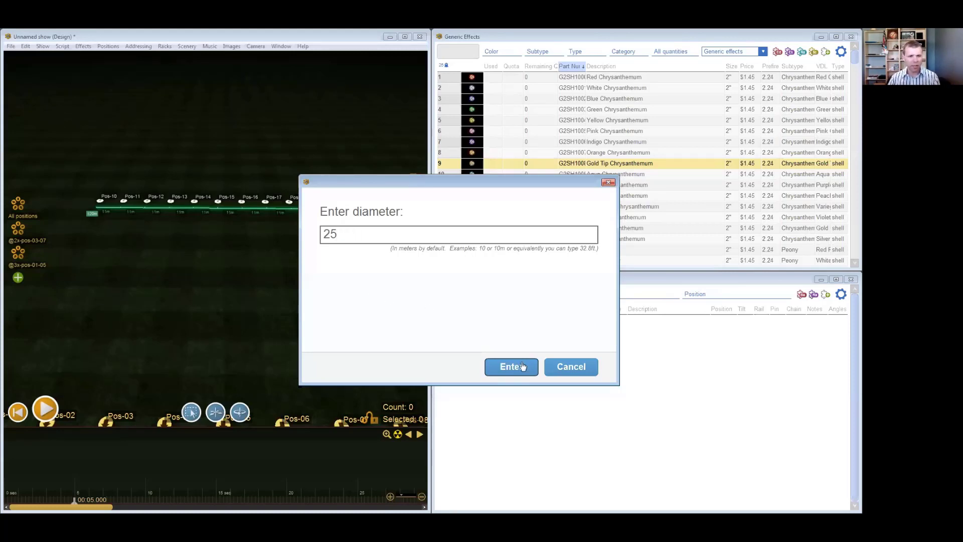
{"action": "key", "text": "Return"}
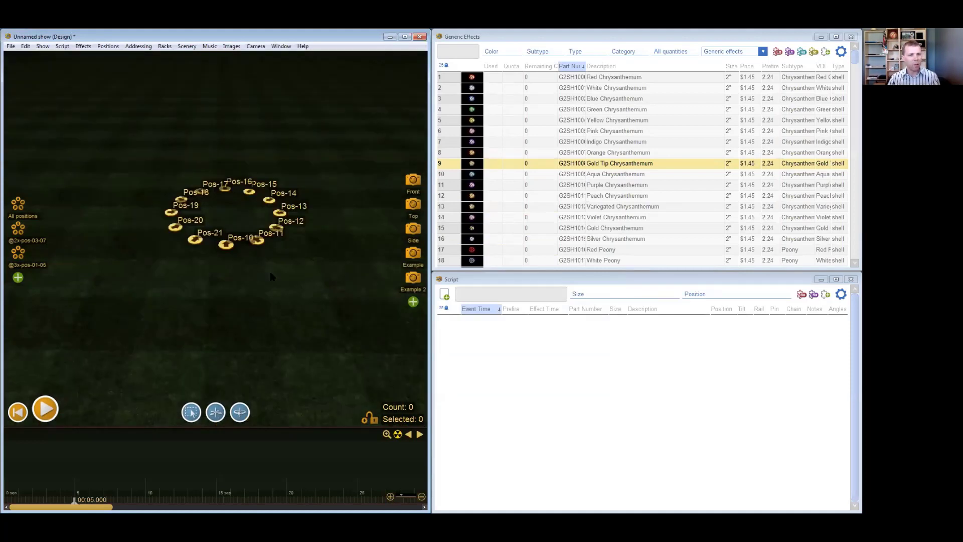
{"action": "right_click_drag", "start_coordinate": [241, 263], "coordinate": [241, 273]}
{"action": "left_click_drag", "start_coordinate": [230, 246], "coordinate": [213, 350]}
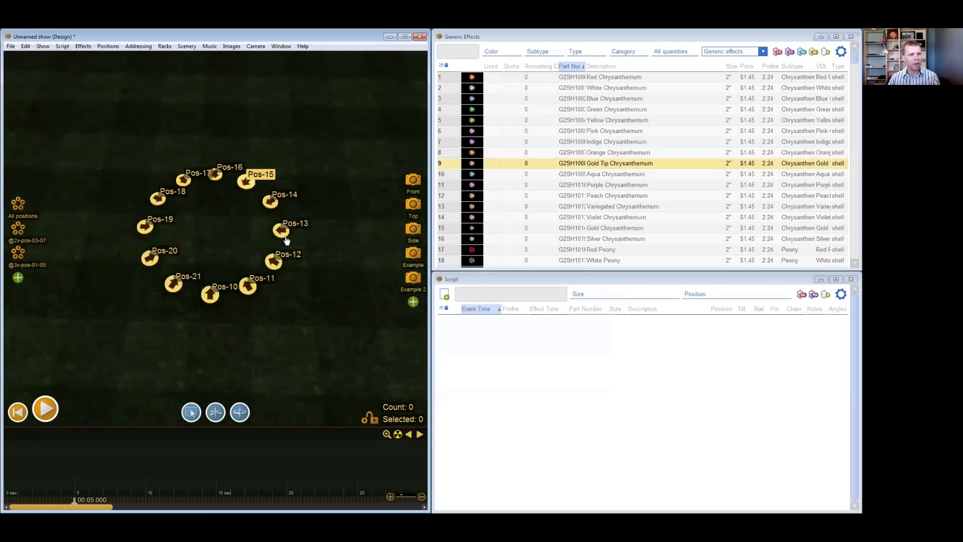
{"action": "scroll", "coordinate": [267, 319], "scroll_direction": "down", "scroll_amount": 2}
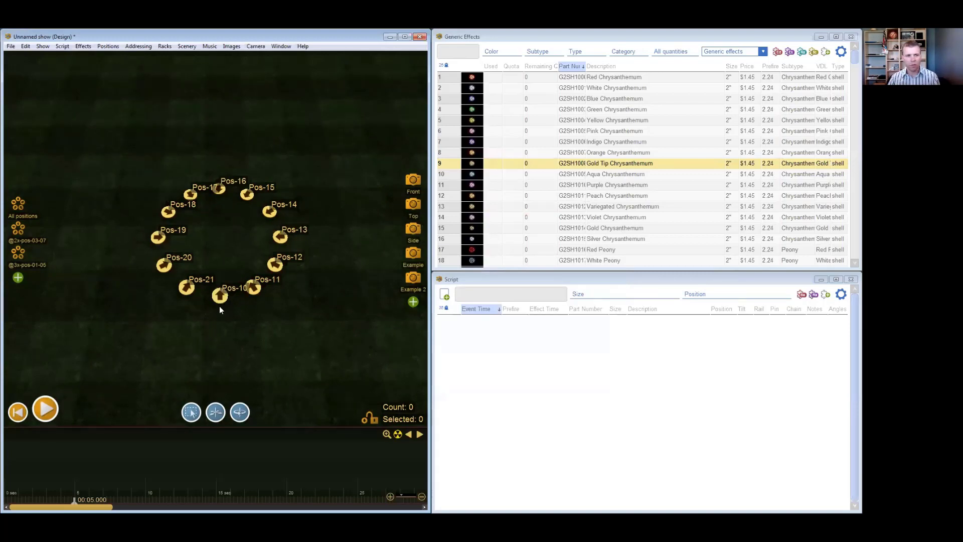
- Arrange the positions Pos-10 to Pos-21 into a square with a total width of 50 meters
{"action": "scroll", "coordinate": [216, 321], "scroll_direction": "down", "scroll_amount": 2}
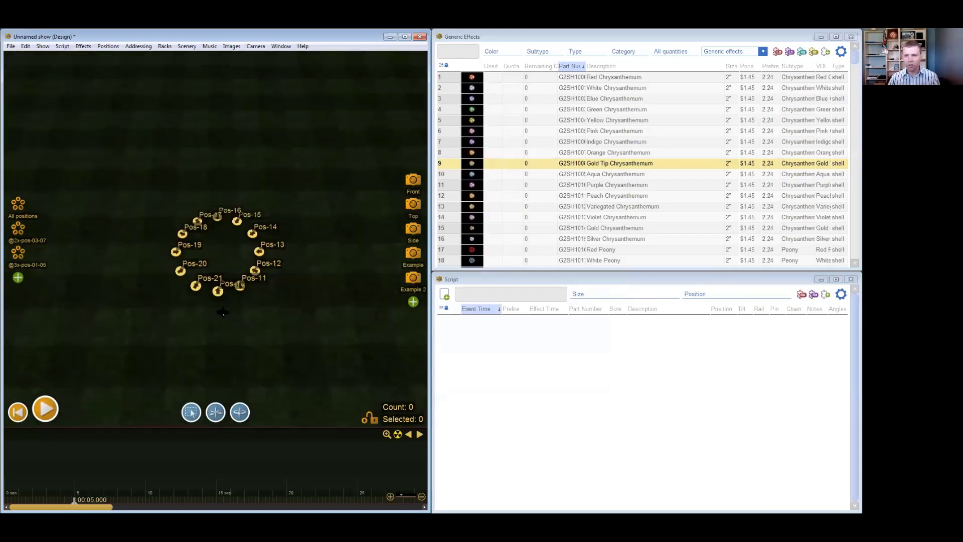
{"action": "scroll", "coordinate": [225, 318], "scroll_direction": "up", "scroll_amount": 1}
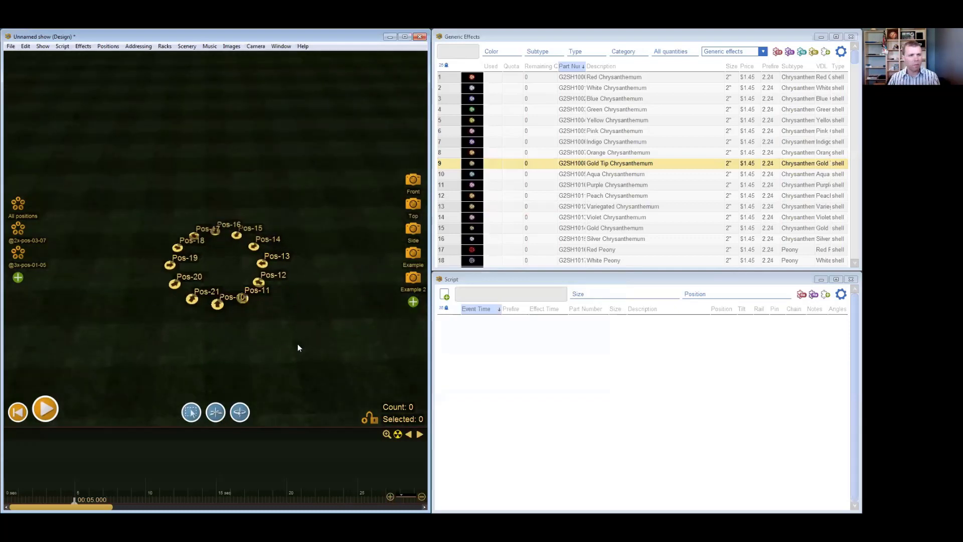
{"action": "left_click", "coordinate": [109, 46]}
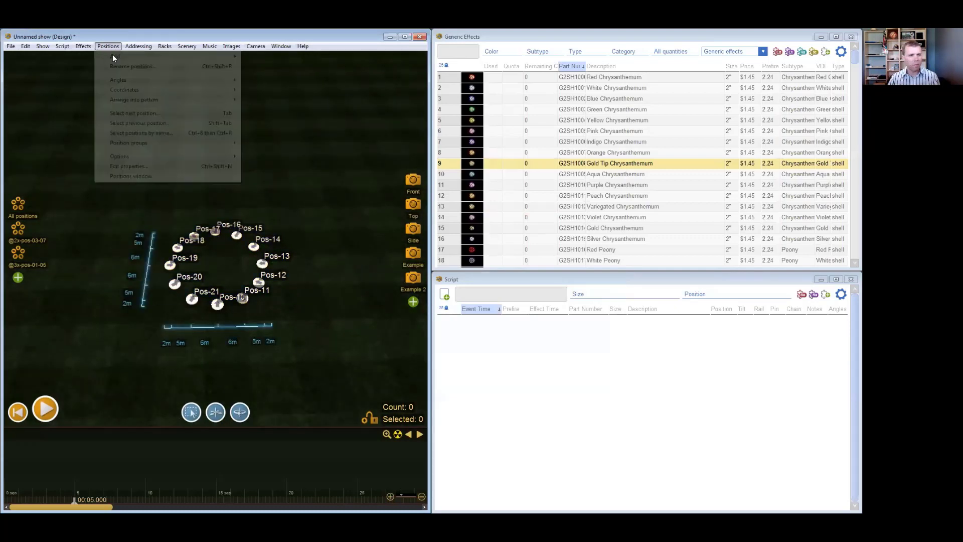
{"action": "mouse_move", "coordinate": [231, 100]}
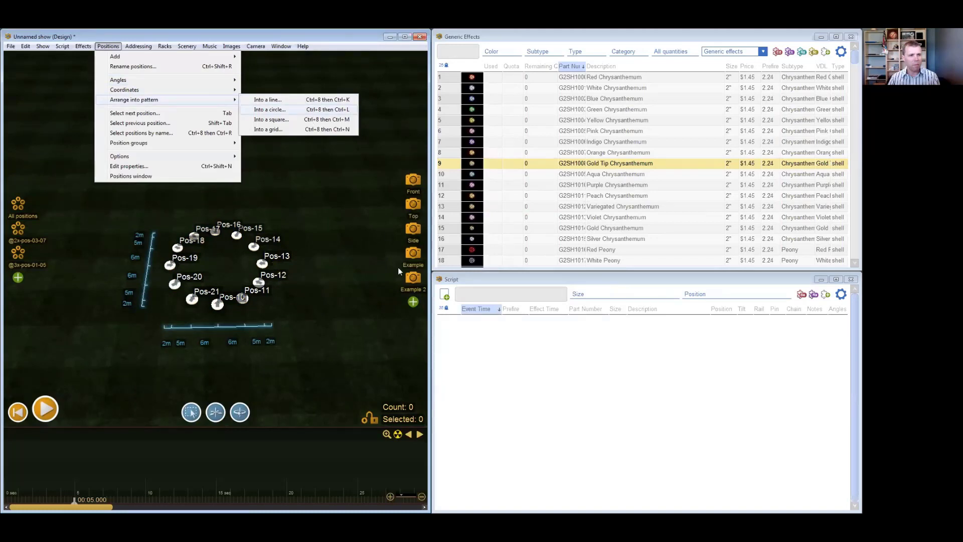
{"action": "type", "text": "50"}
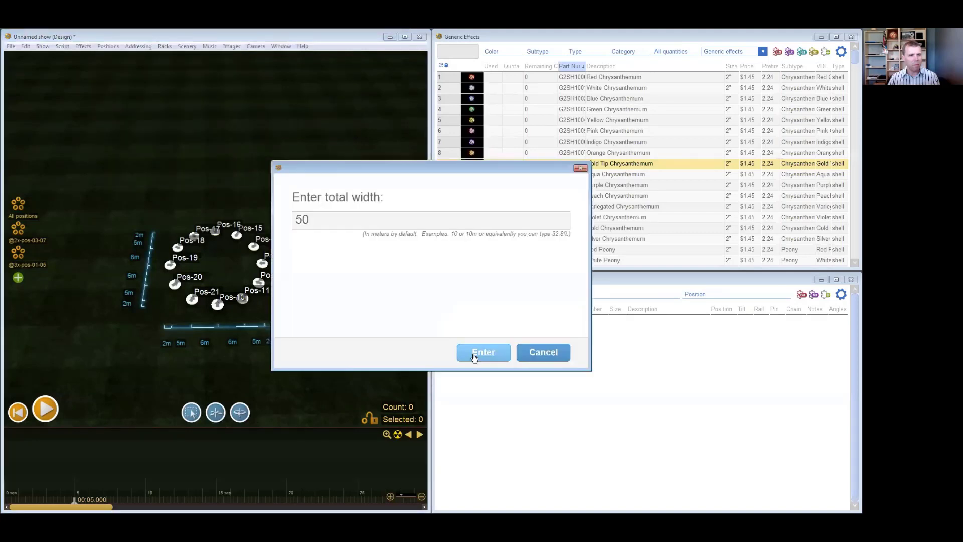
{"action": "left_click", "coordinate": [474, 353]}
{"action": "left_click", "coordinate": [241, 290]}
{"action": "scroll", "coordinate": [242, 291], "scroll_direction": "down", "scroll_amount": 3}
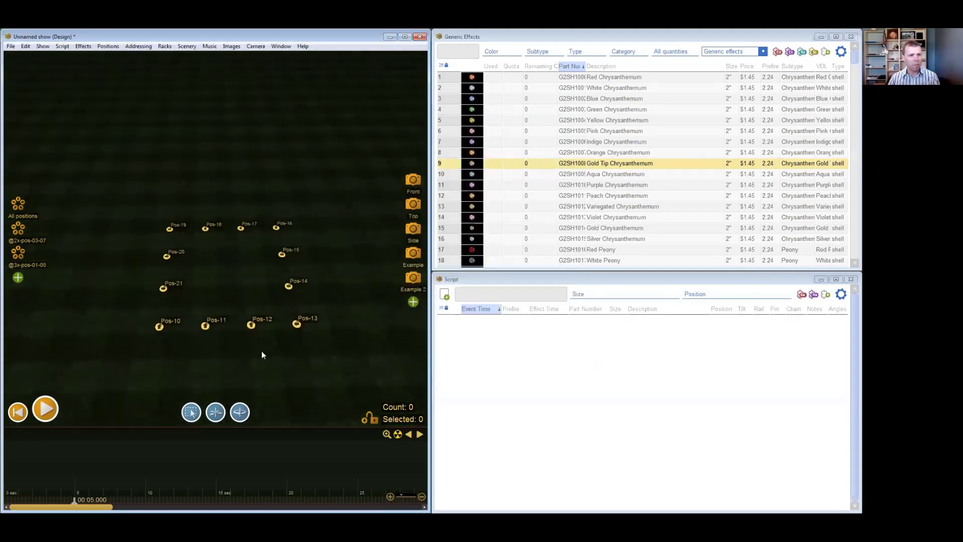
- Duplicate Pos-01, Pos-02 and the group Pos-03 to Pos-09 to form a second row just behind the original row
{"action": "scroll", "coordinate": [241, 353], "scroll_direction": "down", "scroll_amount": 2}
{"action": "scroll", "coordinate": [217, 335], "scroll_direction": "down", "scroll_amount": 2}
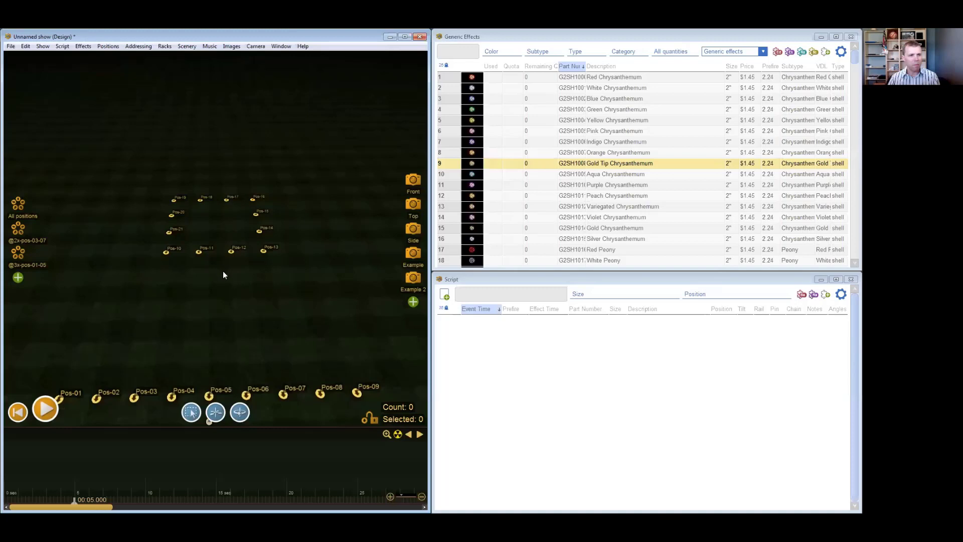
{"action": "scroll", "coordinate": [238, 274], "scroll_direction": "down", "scroll_amount": 2}
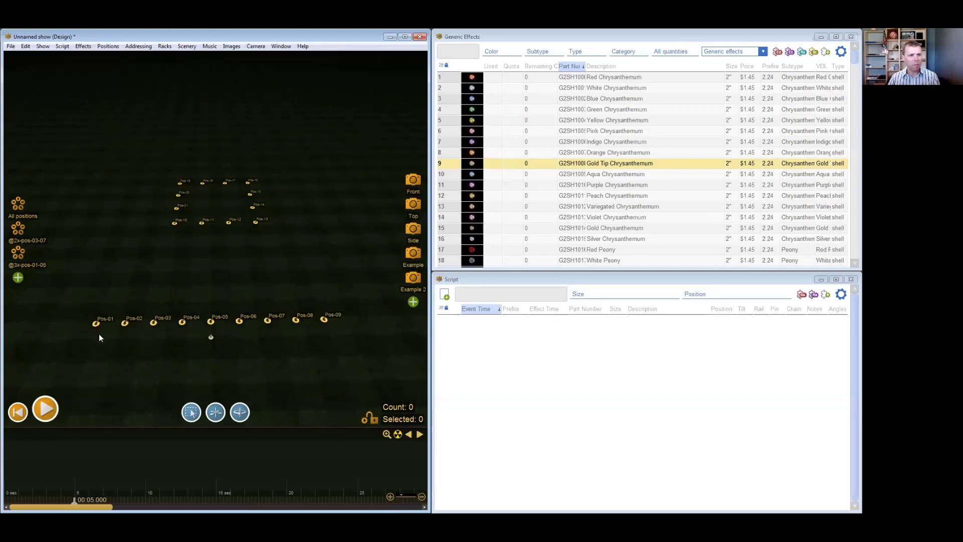
{"action": "left_click_drag", "start_coordinate": [96, 323], "coordinate": [99, 303]}
{"action": "left_click_drag", "start_coordinate": [96, 325], "coordinate": [102, 293]}
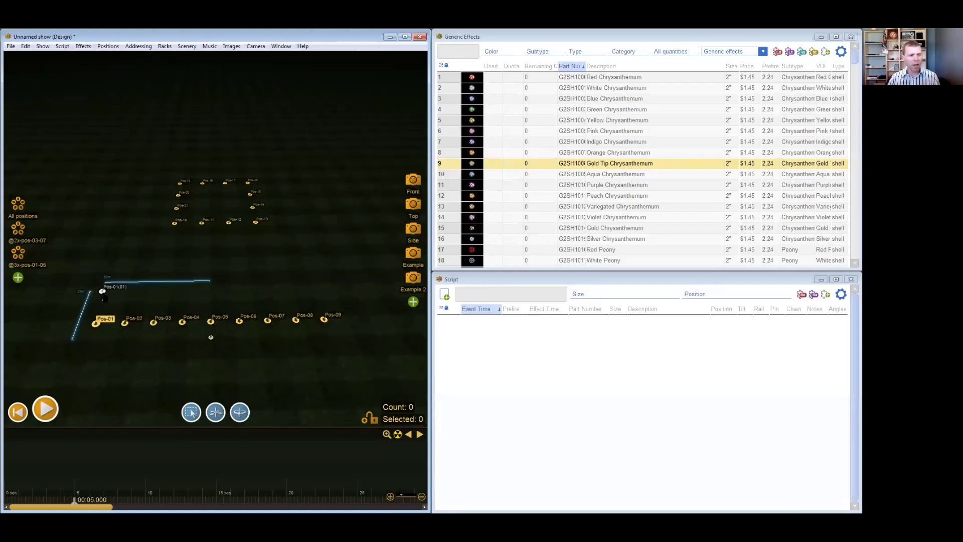
{"action": "left_click", "coordinate": [125, 324]}
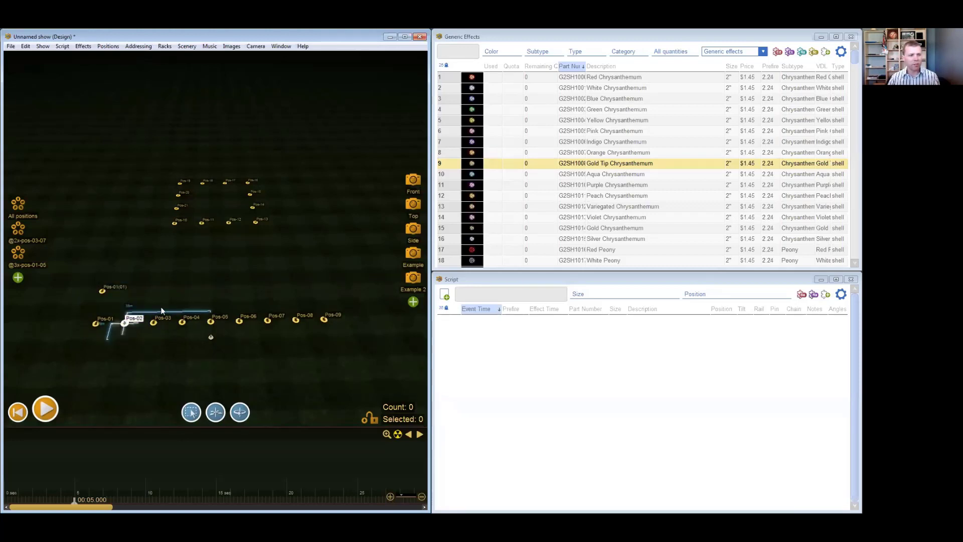
{"action": "left_click_drag", "start_coordinate": [146, 305], "coordinate": [354, 332]}
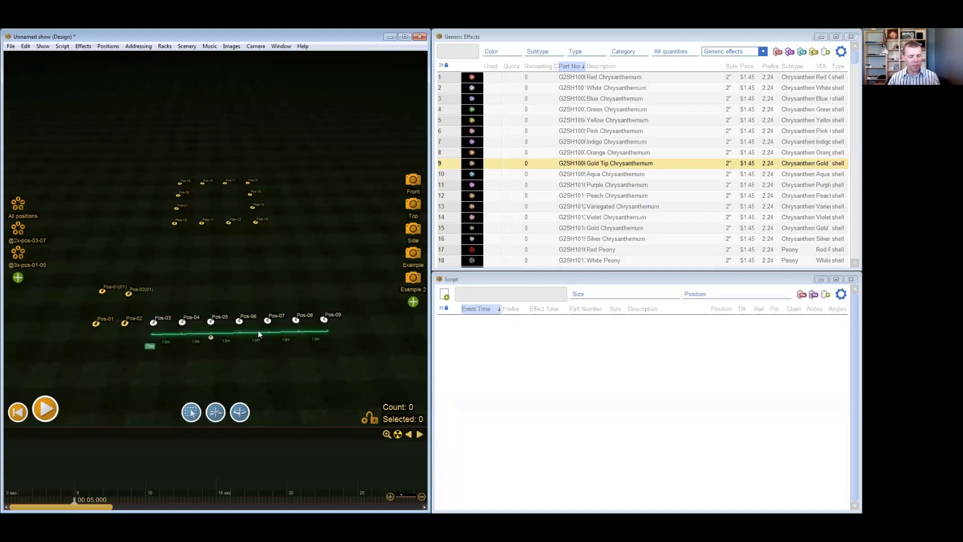
{"action": "left_click_drag", "start_coordinate": [240, 321], "coordinate": [237, 295], "text": "ctrl"}
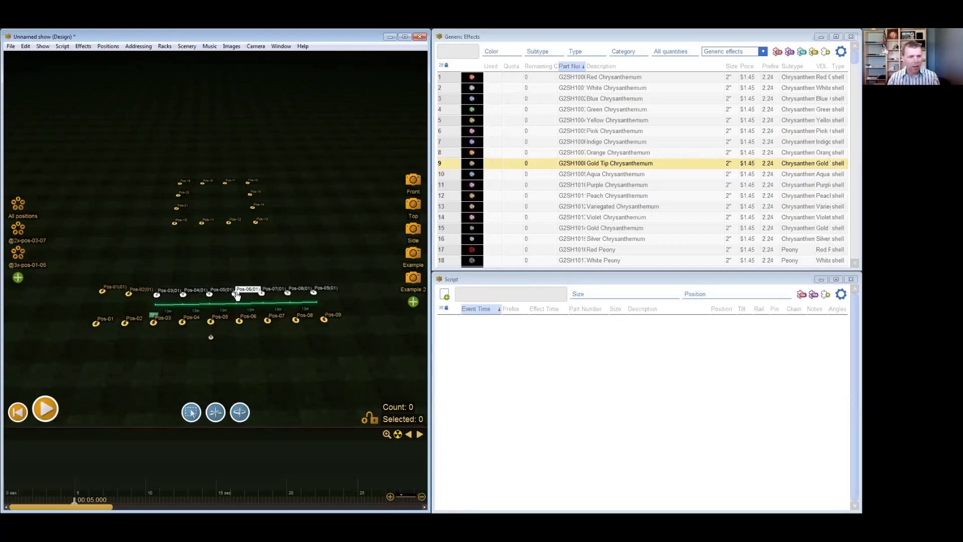
- Delete the duplicated row of positions and the square of positions Pos-10 to Pos-21 at the back
{"action": "left_click_drag", "start_coordinate": [236, 263], "coordinate": [231, 263]}
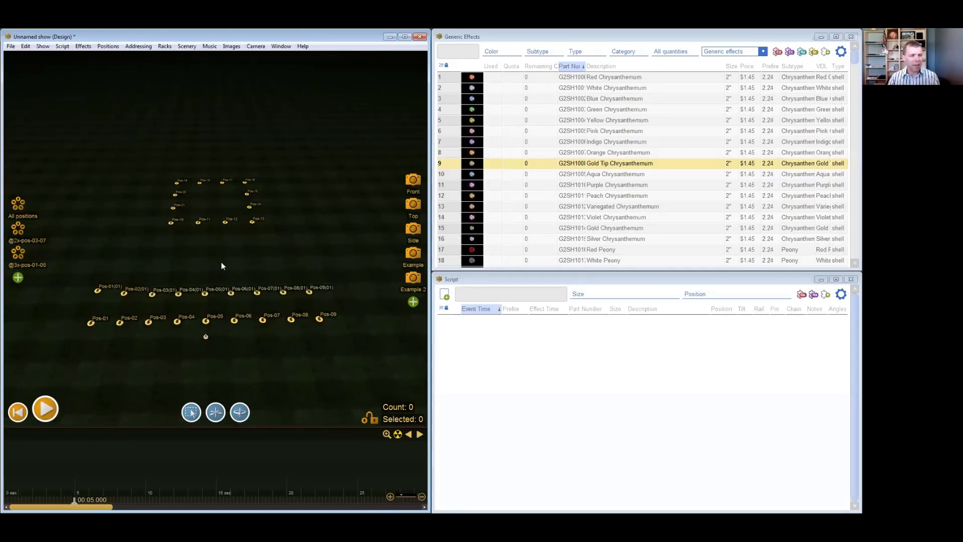
{"action": "left_click_drag", "start_coordinate": [346, 263], "coordinate": [81, 304]}
{"action": "key", "text": "Delete"}
{"action": "left_click_drag", "start_coordinate": [115, 160], "coordinate": [296, 255]}
{"action": "key", "text": "Delete"}
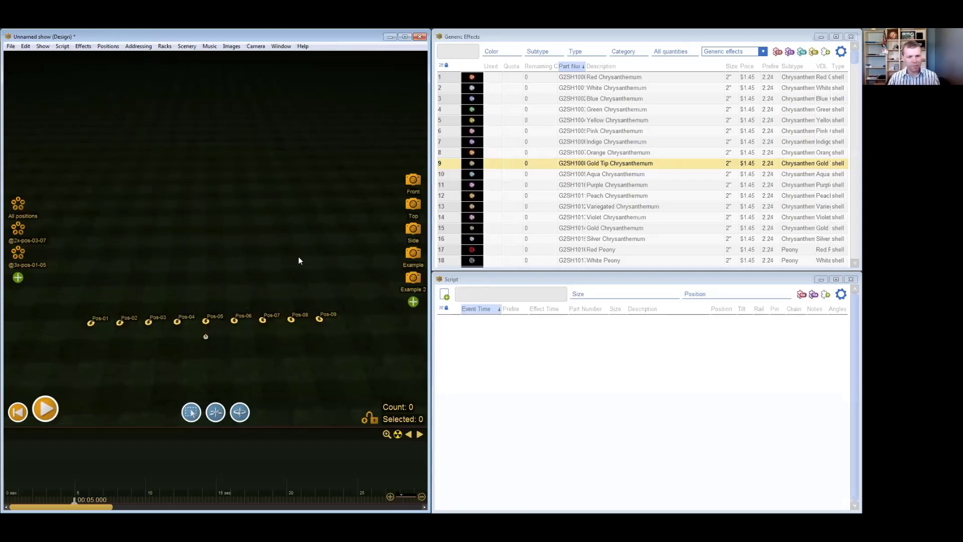
- Select all nine positions of the remaining row, Pos-01 to Pos-09
{"action": "middle_click_drag", "start_coordinate": [298, 256], "coordinate": [297, 246]}
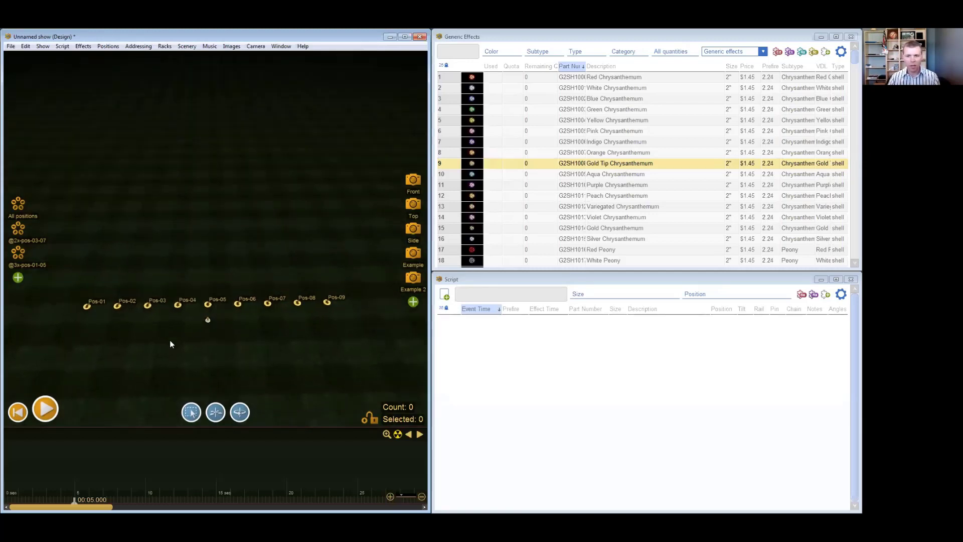
{"action": "middle_click_drag", "start_coordinate": [61, 309], "coordinate": [58, 306]}
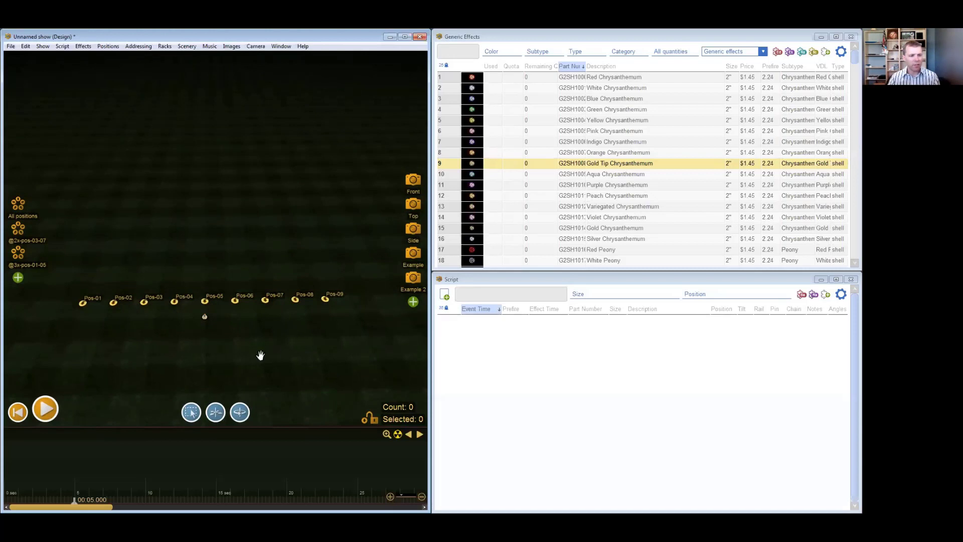
{"action": "scroll", "coordinate": [262, 337], "scroll_direction": "down", "scroll_amount": 5}
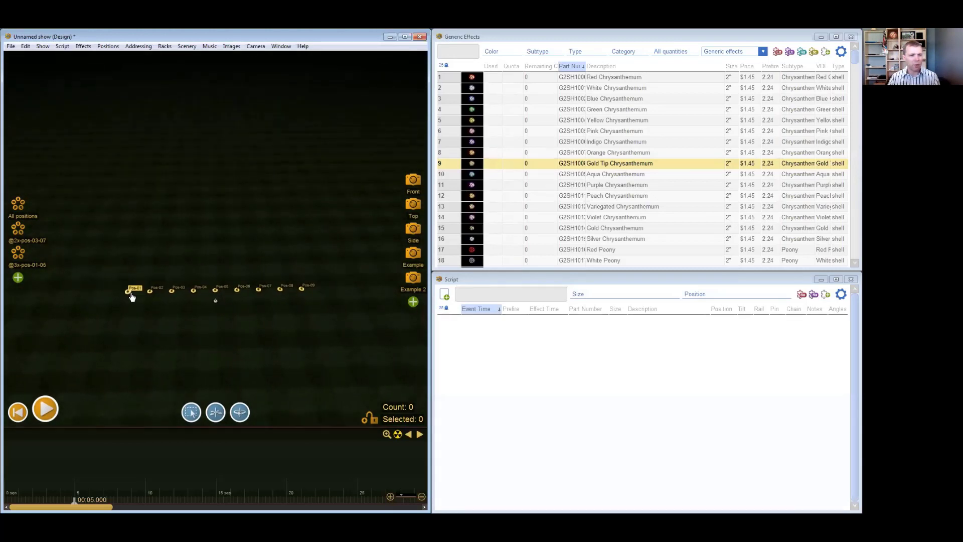
{"action": "scroll", "coordinate": [221, 344], "scroll_direction": "up", "scroll_amount": 1}
{"action": "right_click_drag", "start_coordinate": [221, 344], "coordinate": [225, 375]}
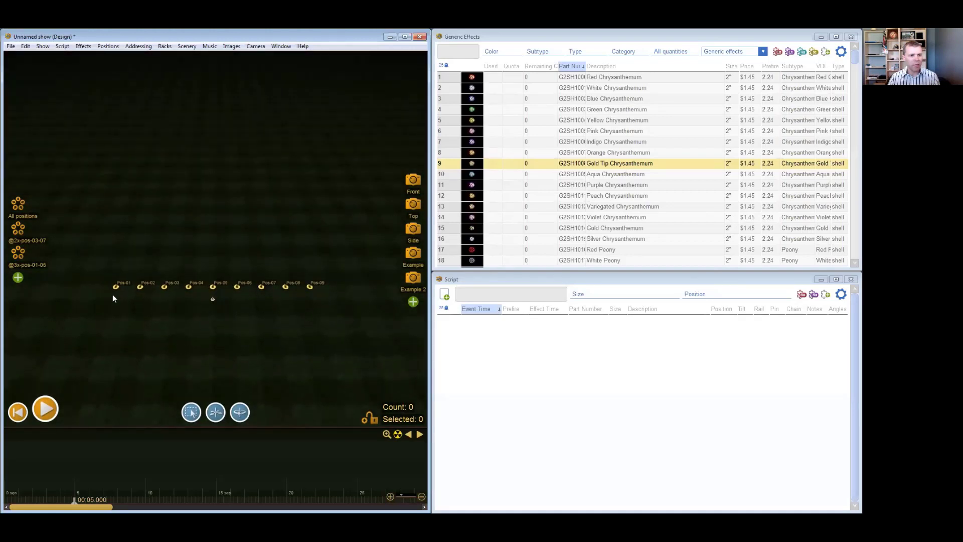
{"action": "left_click_drag", "start_coordinate": [115, 295], "coordinate": [335, 307]}
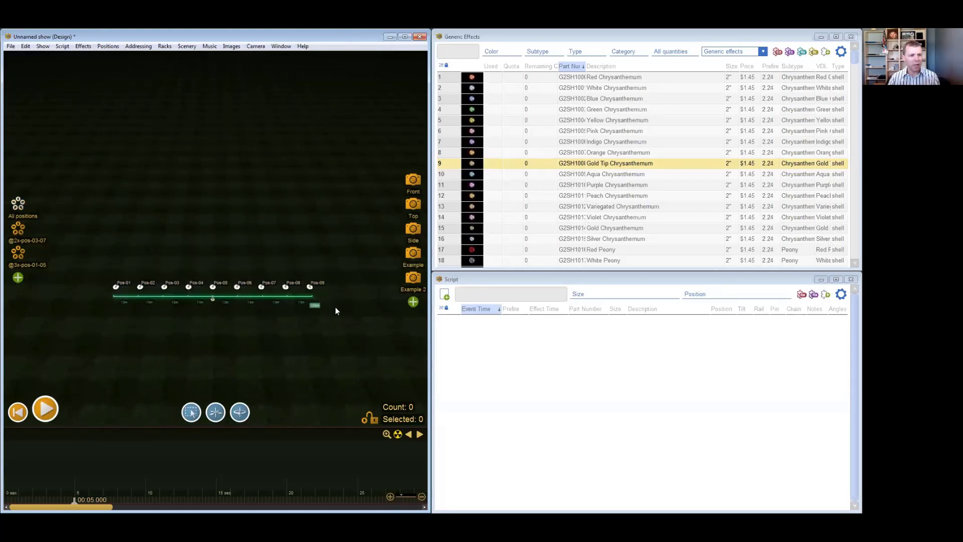
{"action": "left_click", "coordinate": [107, 47]}
{"action": "mouse_move", "coordinate": [145, 78]}
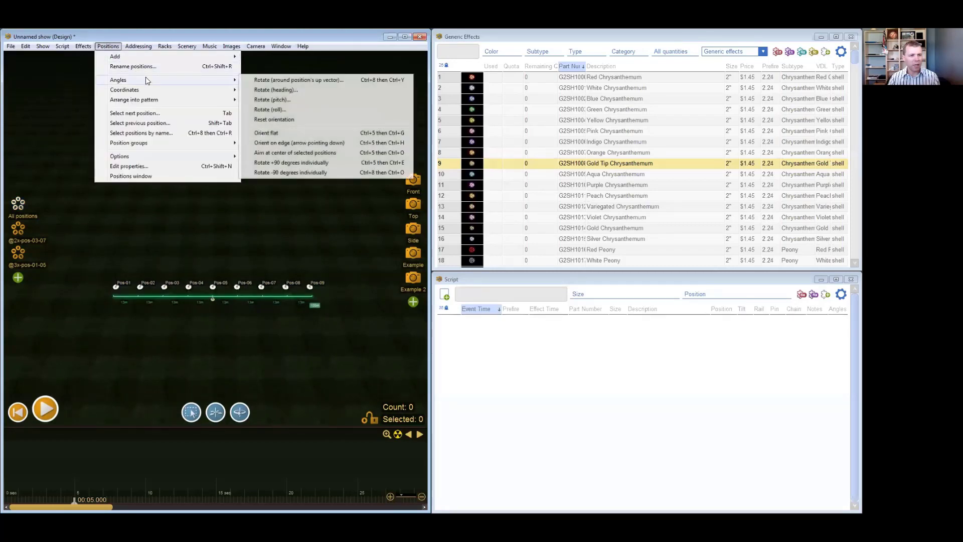
{"action": "left_click", "coordinate": [328, 94]}
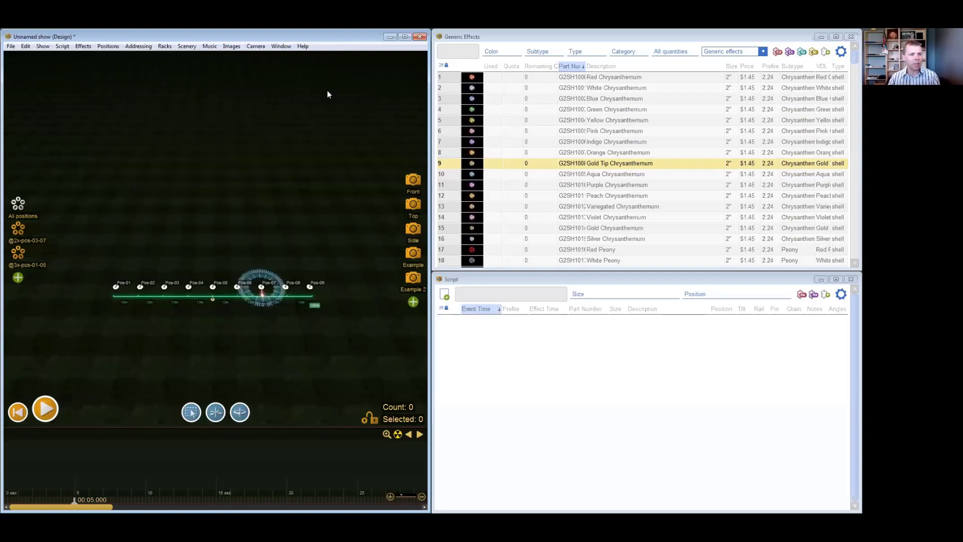
{"action": "scroll", "coordinate": [255, 332], "scroll_direction": "up", "scroll_amount": 3}
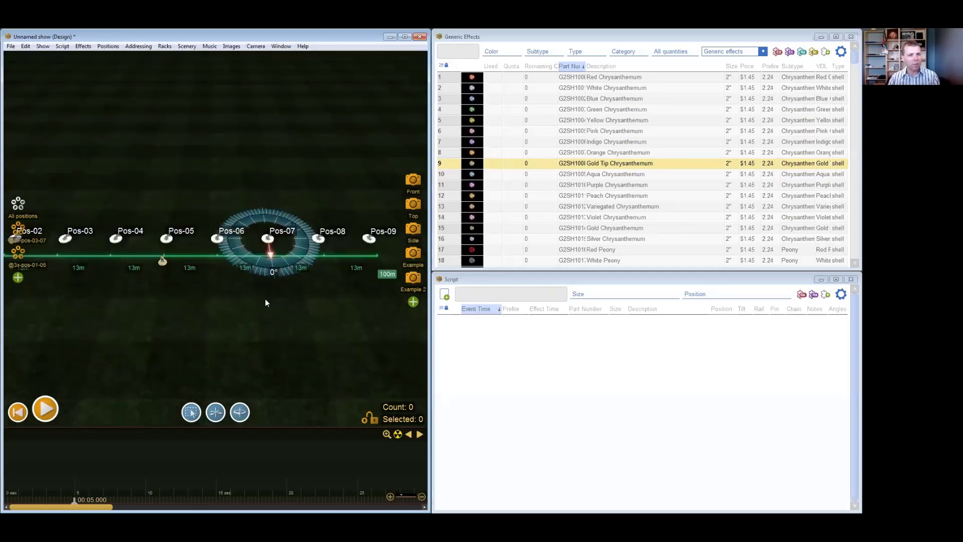
{"action": "left_click", "coordinate": [261, 255]}
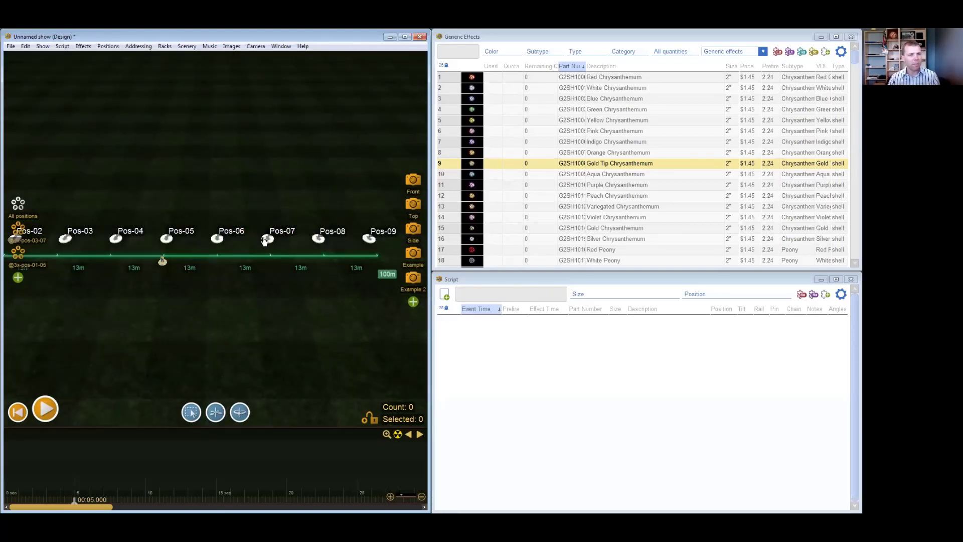
- Rotate the heading of the selected positions Pos-01 to Pos-09 to -25° around Pos-07
{"action": "left_click", "coordinate": [107, 46]}
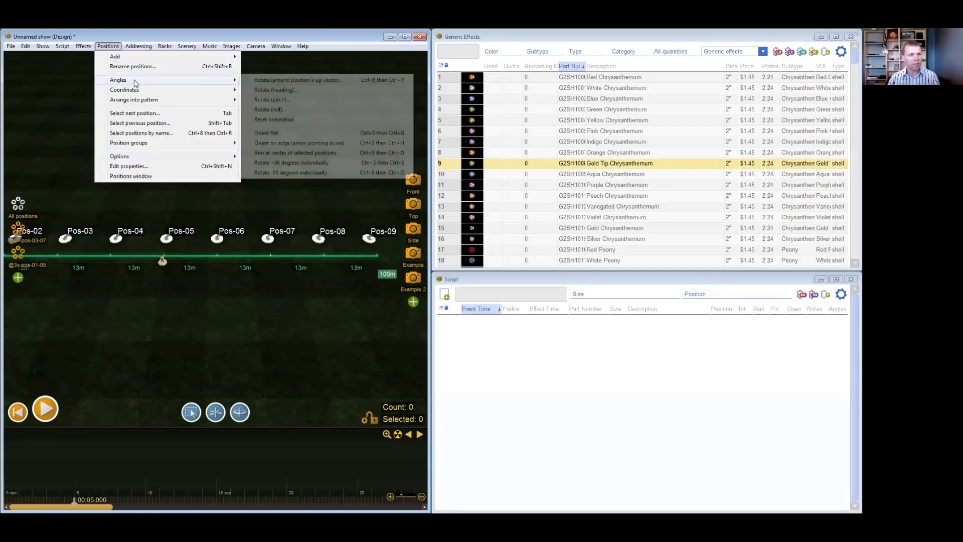
{"action": "left_click", "coordinate": [277, 90]}
{"action": "scroll", "coordinate": [293, 232], "scroll_direction": "up", "scroll_amount": 5}
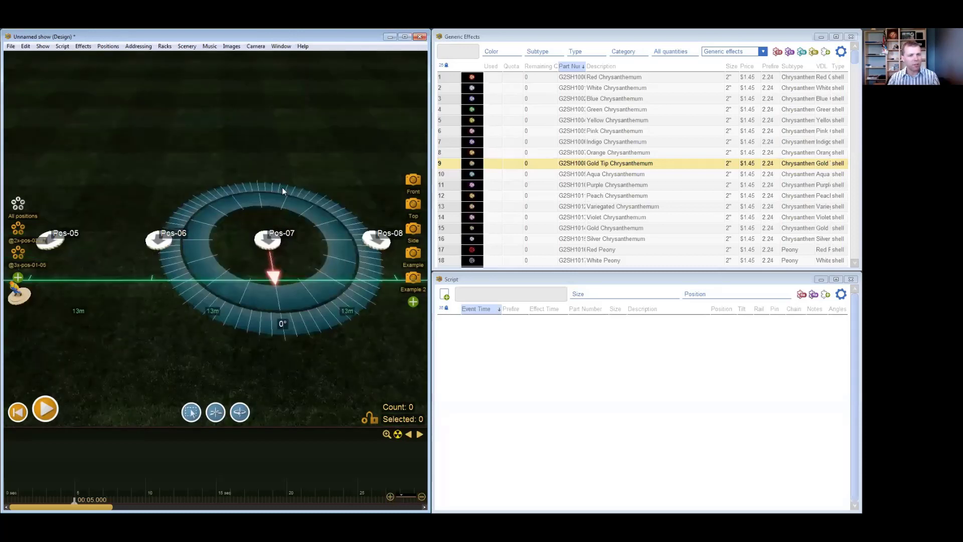
{"action": "scroll", "coordinate": [291, 319], "scroll_direction": "down", "scroll_amount": 2}
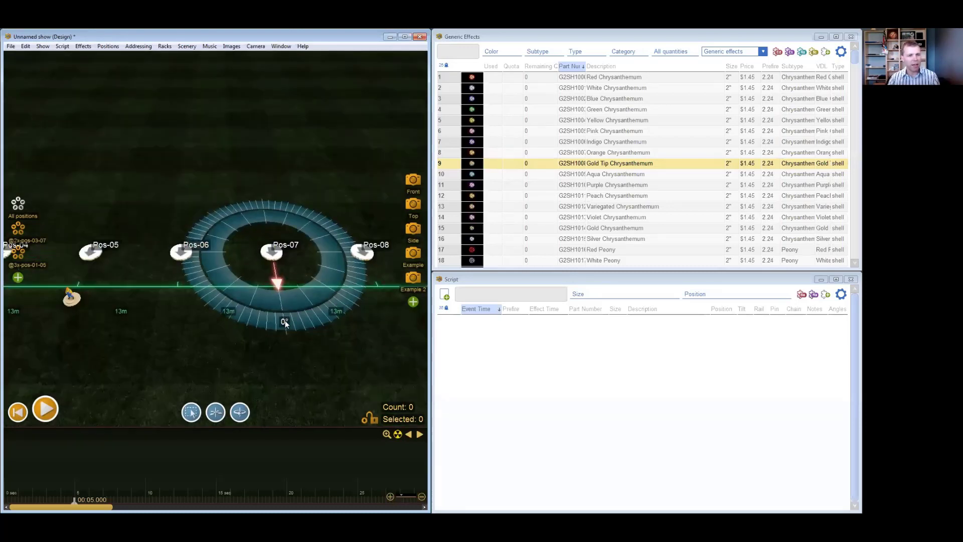
{"action": "scroll", "coordinate": [284, 319], "scroll_direction": "down", "scroll_amount": 4}
{"action": "scroll", "coordinate": [98, 322], "scroll_direction": "down", "scroll_amount": 1}
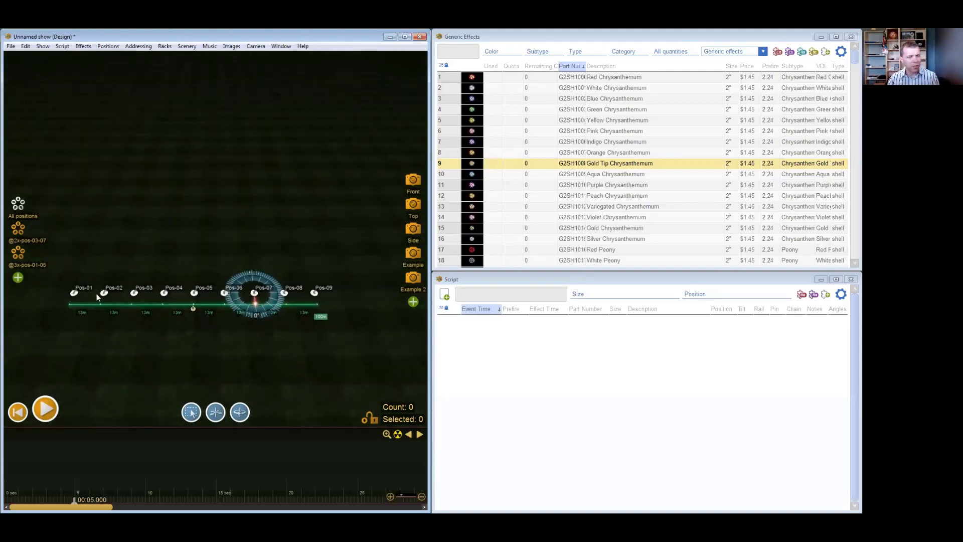
{"action": "scroll", "coordinate": [290, 301], "scroll_direction": "up", "scroll_amount": 3}
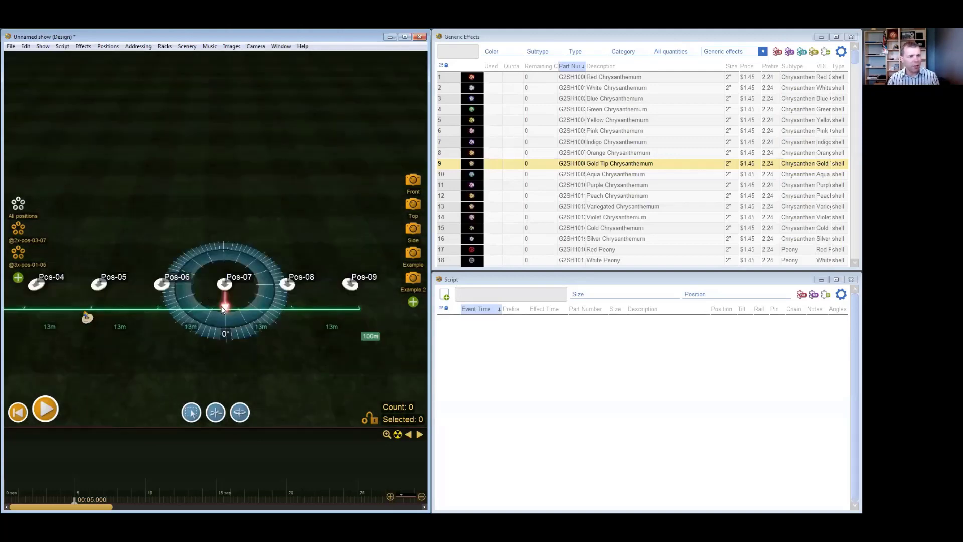
{"action": "scroll", "coordinate": [223, 306], "scroll_direction": "down", "scroll_amount": 2}
{"action": "left_click_drag", "start_coordinate": [224, 306], "coordinate": [195, 332]}
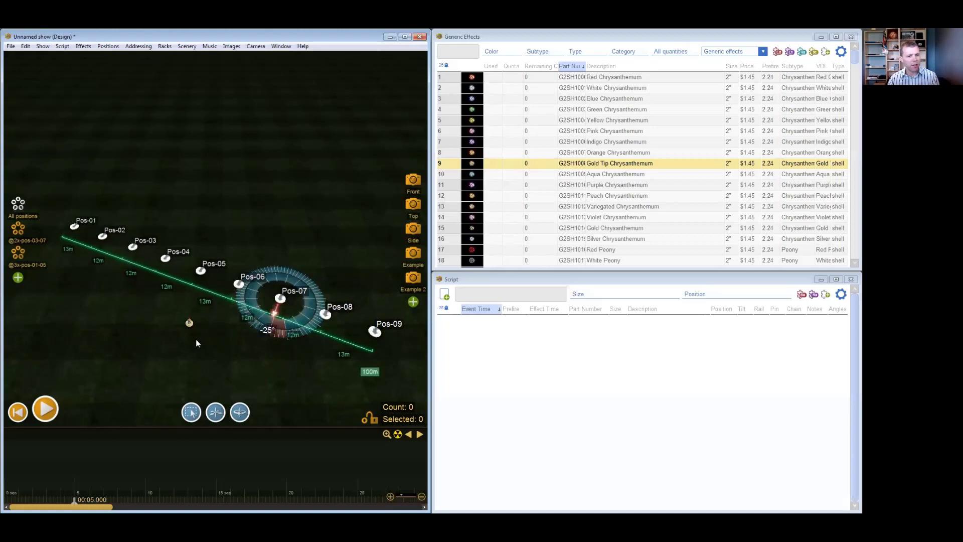
- Examine the direction arrows of Pos-01 and its neighbouring positions in the rotated row, close up and from farther away
{"action": "scroll", "coordinate": [196, 339], "scroll_direction": "down", "scroll_amount": 2}
{"action": "left_click_drag", "start_coordinate": [150, 361], "coordinate": [126, 339]}
{"action": "scroll", "coordinate": [189, 341], "scroll_direction": "up", "scroll_amount": 3}
{"action": "scroll", "coordinate": [126, 338], "scroll_direction": "up", "scroll_amount": 5}
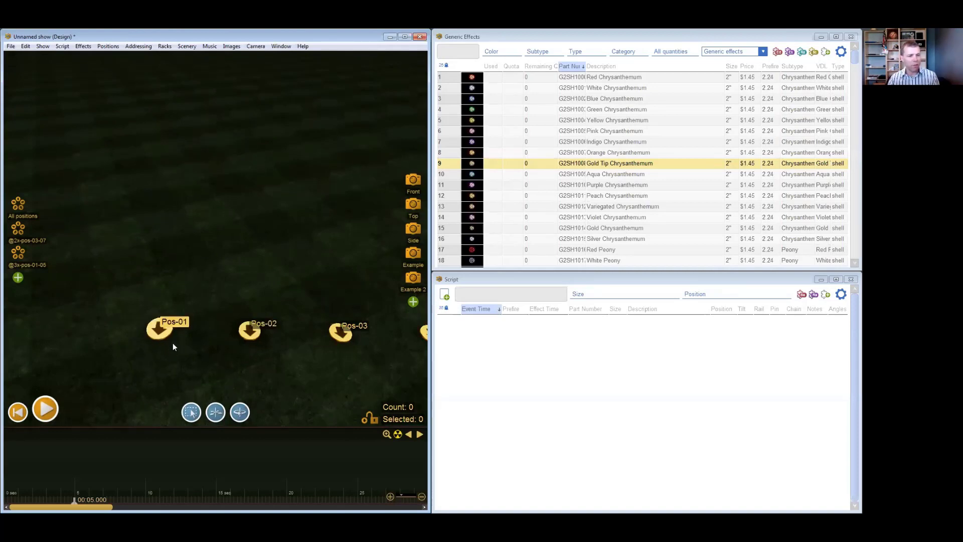
{"action": "scroll", "coordinate": [183, 361], "scroll_direction": "down", "scroll_amount": 3}
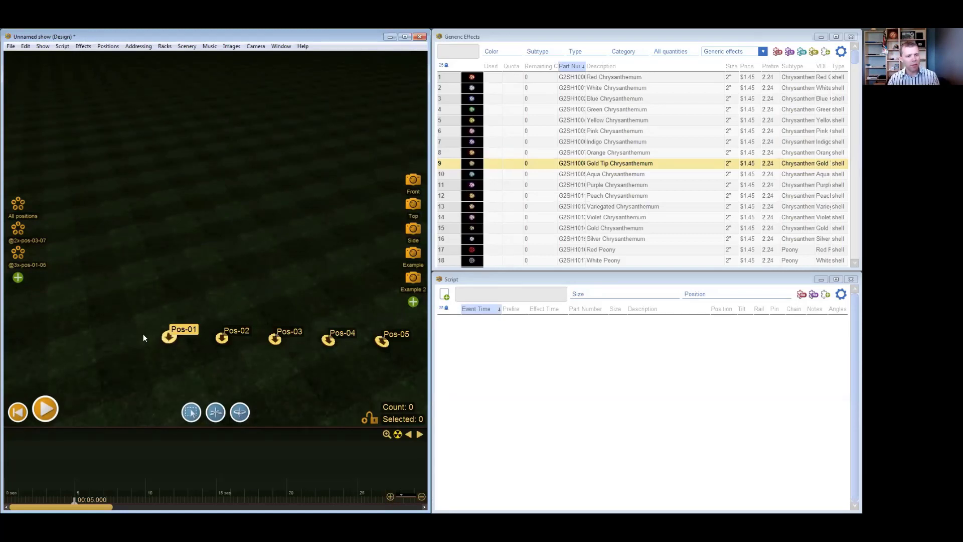
{"action": "scroll", "coordinate": [146, 336], "scroll_direction": "up", "scroll_amount": 3}
{"action": "scroll", "coordinate": [202, 332], "scroll_direction": "up", "scroll_amount": 3}
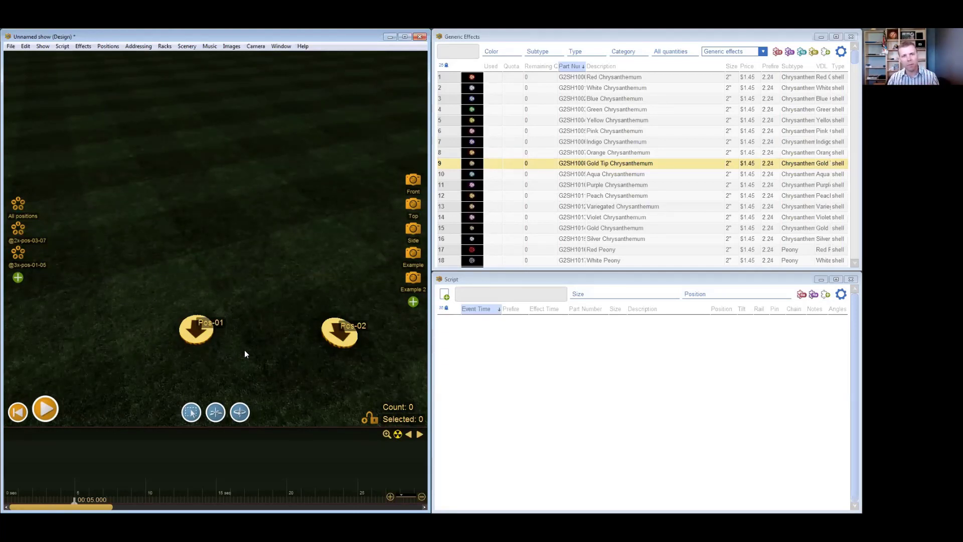
{"action": "scroll", "coordinate": [245, 349], "scroll_direction": "down", "scroll_amount": 4}
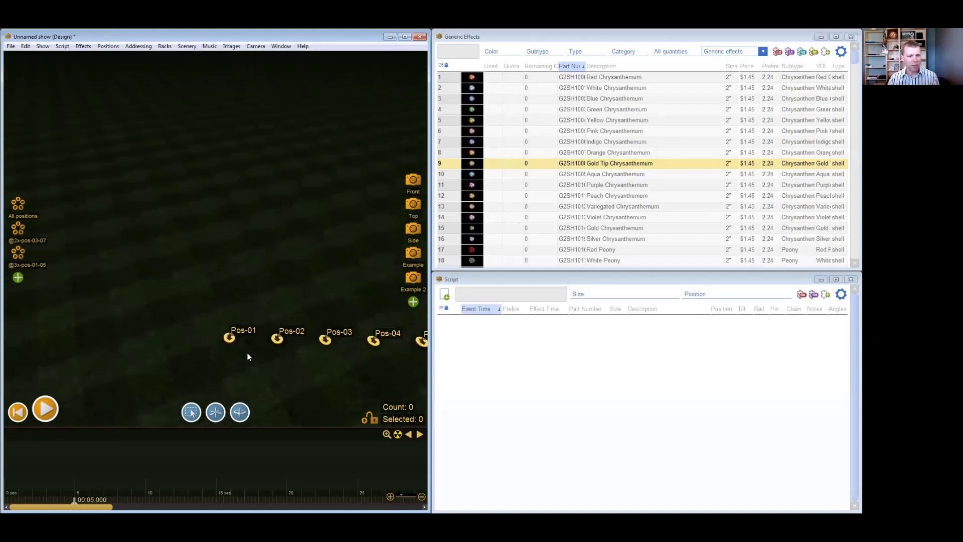
{"action": "scroll", "coordinate": [248, 357], "scroll_direction": "up", "scroll_amount": 4}
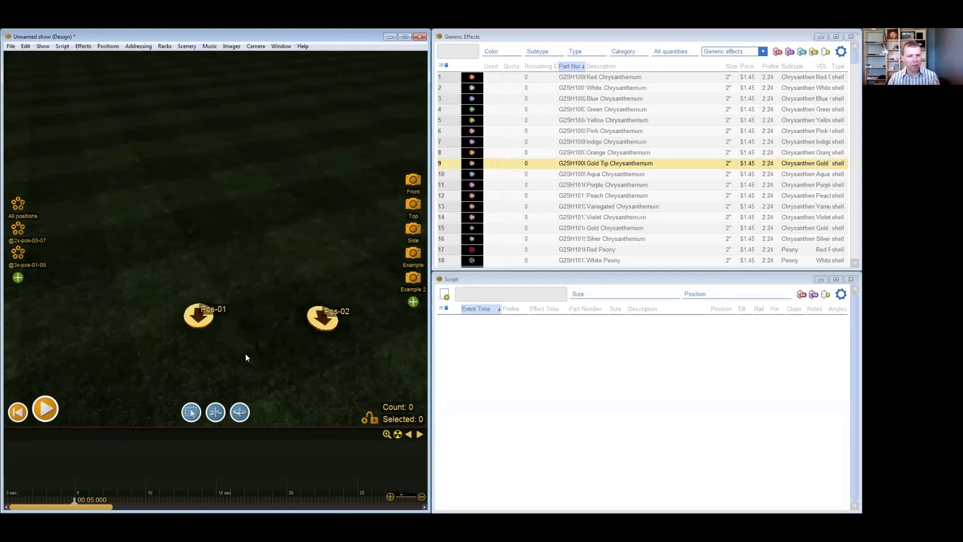
{"action": "scroll", "coordinate": [206, 351], "scroll_direction": "down", "scroll_amount": 4}
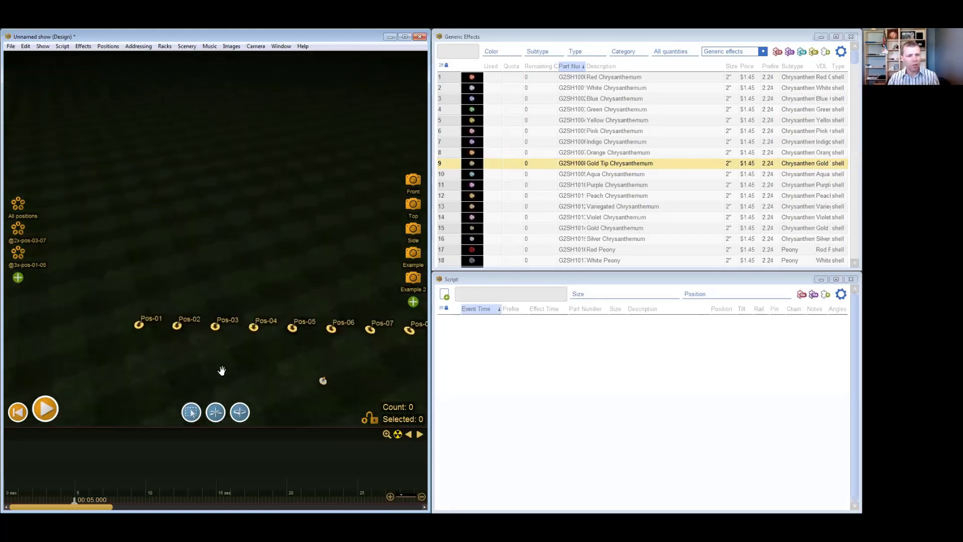
{"action": "left_click_drag", "start_coordinate": [189, 359], "coordinate": [173, 357]}
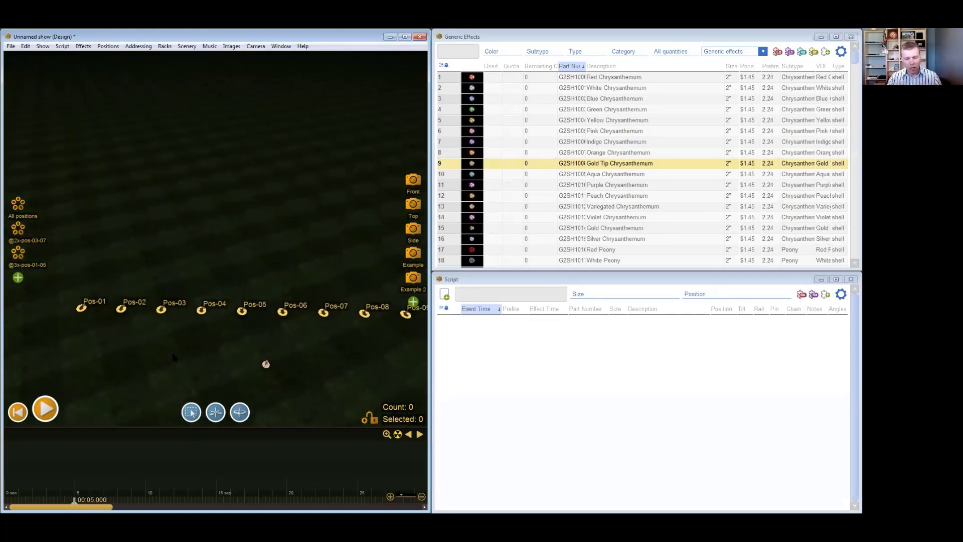
{"action": "scroll", "coordinate": [172, 353], "scroll_direction": "down", "scroll_amount": 3}
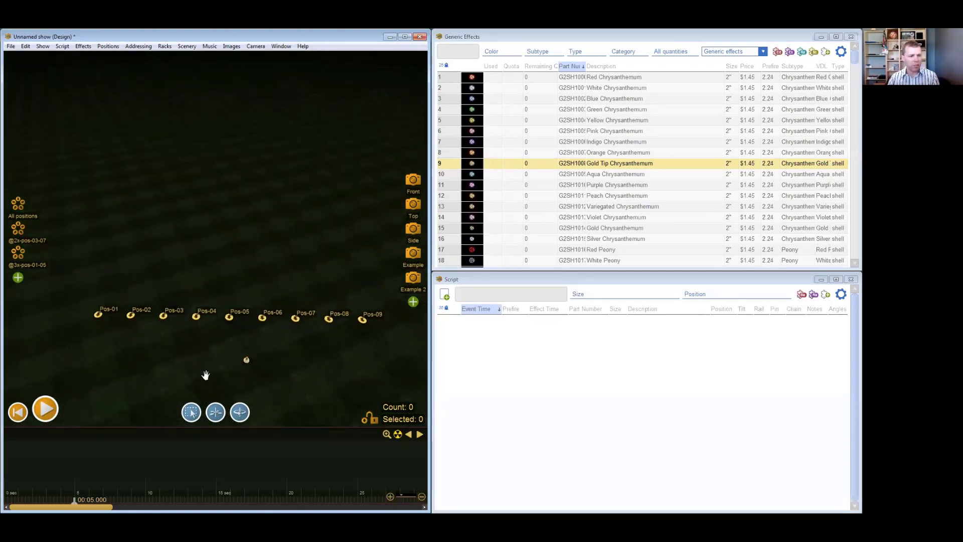
{"action": "left_click_drag", "start_coordinate": [204, 374], "coordinate": [193, 350]}
{"action": "left_click_drag", "start_coordinate": [225, 382], "coordinate": [222, 360]}
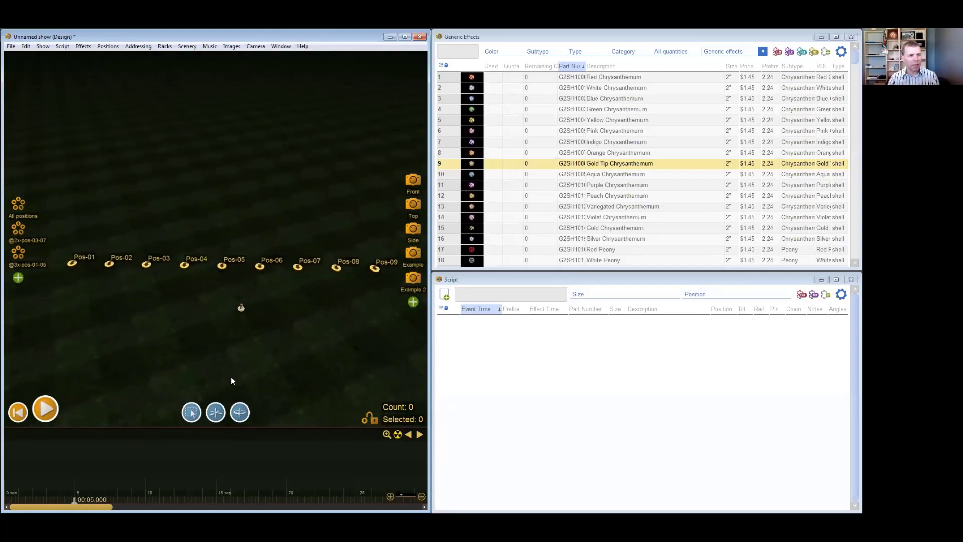
{"action": "scroll", "coordinate": [180, 321], "scroll_direction": "down", "scroll_amount": 1}
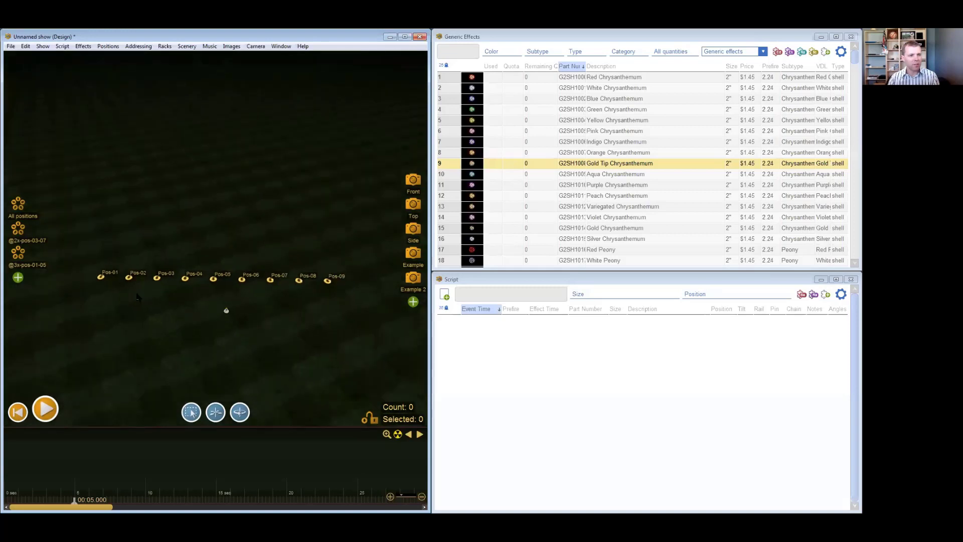
{"action": "left_click_drag", "start_coordinate": [87, 258], "coordinate": [384, 321]}
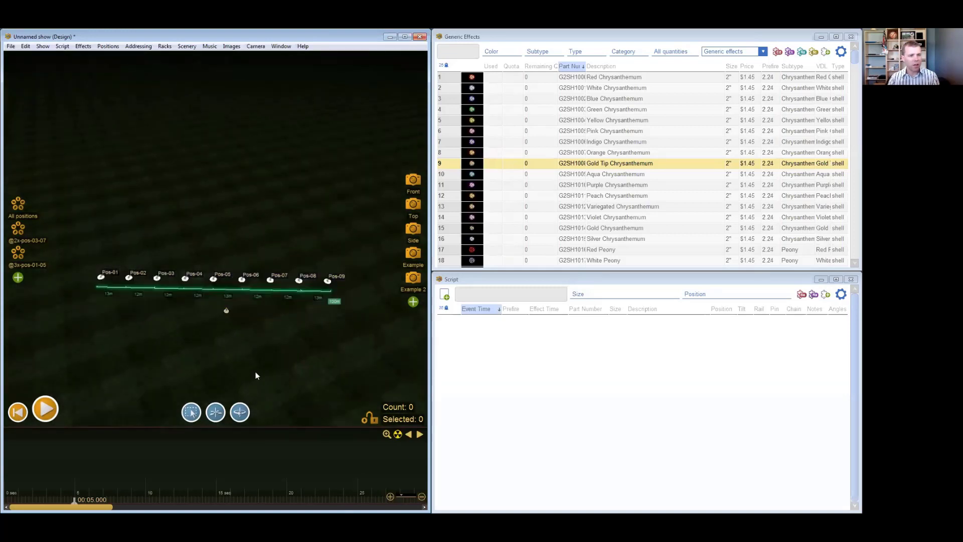
{"action": "right_click", "coordinate": [219, 378]}
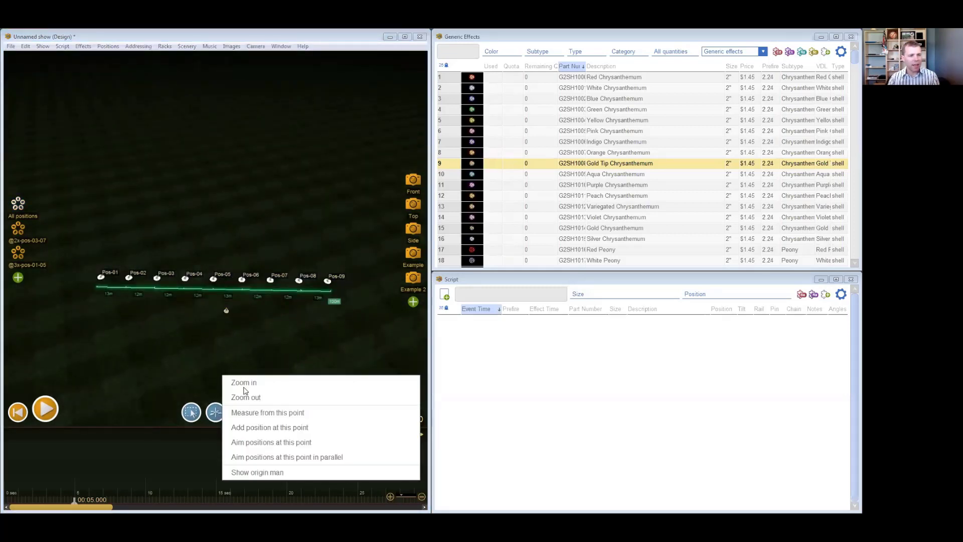
{"action": "left_click", "coordinate": [279, 430]}
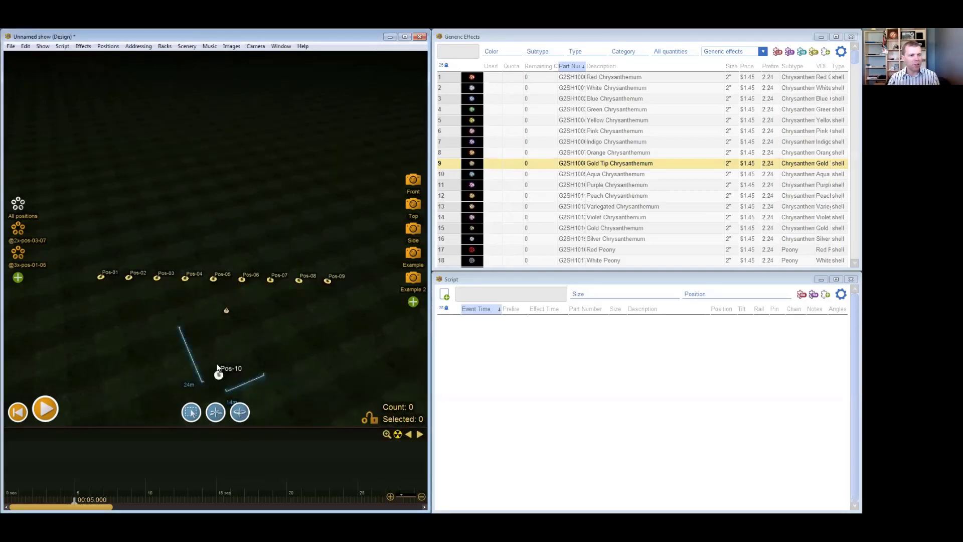
{"action": "key", "text": "Delete"}
- Select Pos-01 to Pos-09 and aim them all at one point on the ground in front of the row
{"action": "left_click_drag", "start_coordinate": [79, 257], "coordinate": [346, 312]}
{"action": "right_click", "coordinate": [220, 378]}
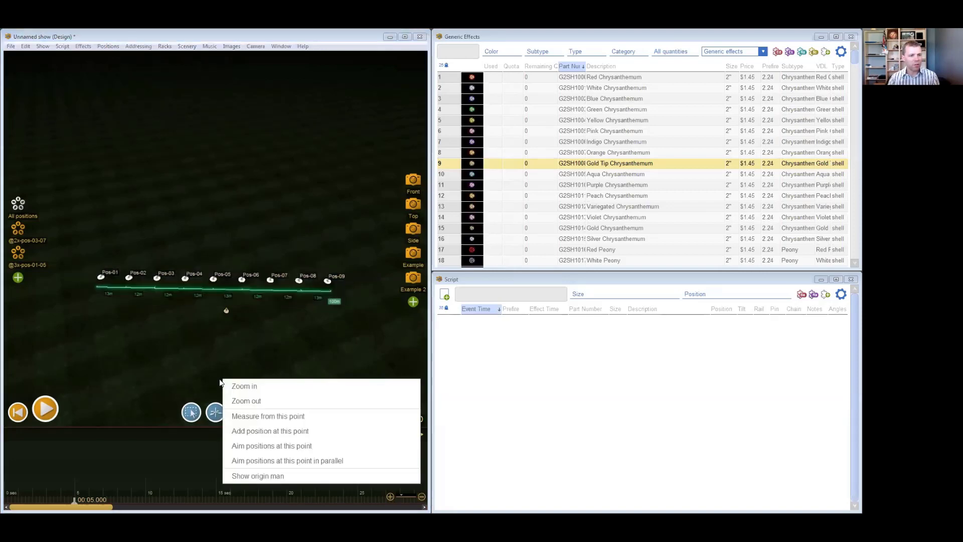
{"action": "left_click", "coordinate": [277, 445]}
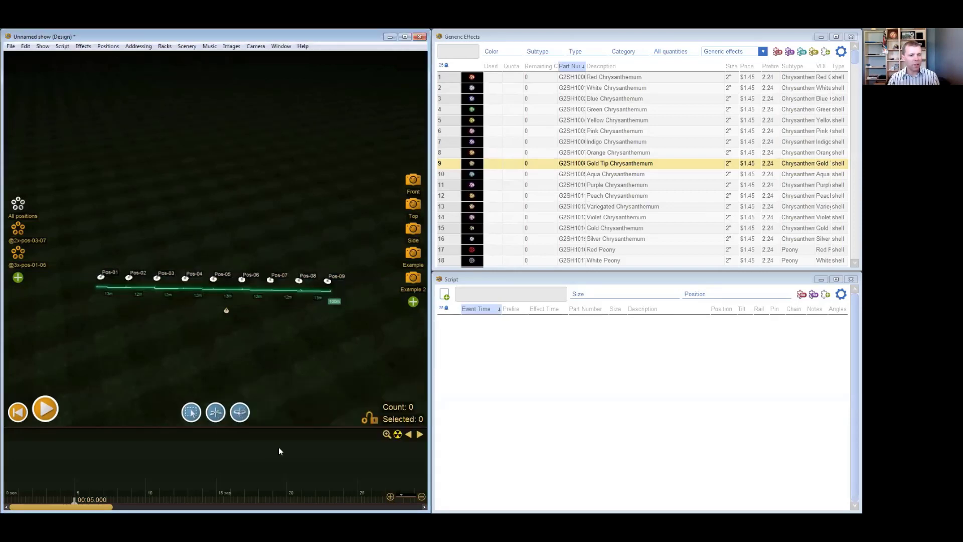
{"action": "left_click_drag", "start_coordinate": [196, 360], "coordinate": [231, 376]}
{"action": "scroll", "coordinate": [167, 339], "scroll_direction": "up", "scroll_amount": 4}
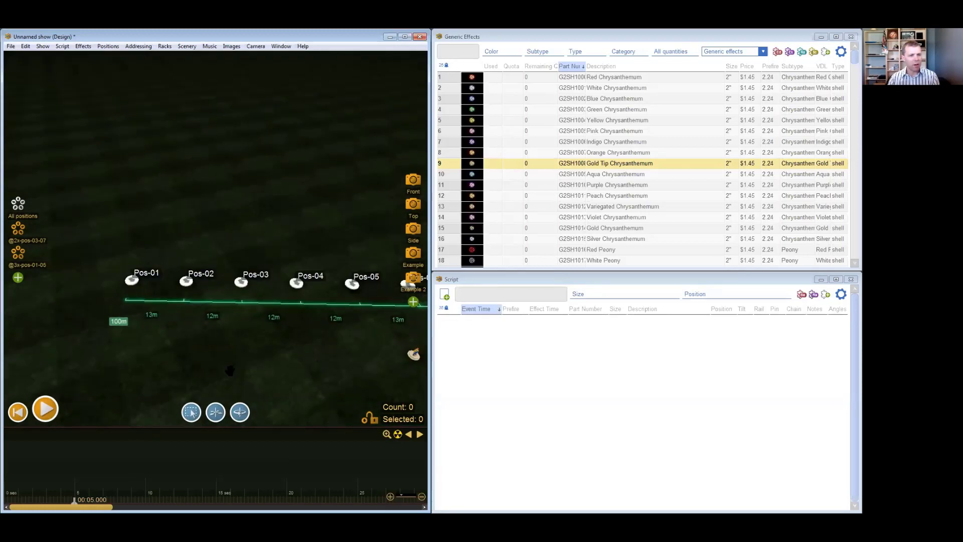
{"action": "left_click_drag", "start_coordinate": [252, 365], "coordinate": [35, 375]}
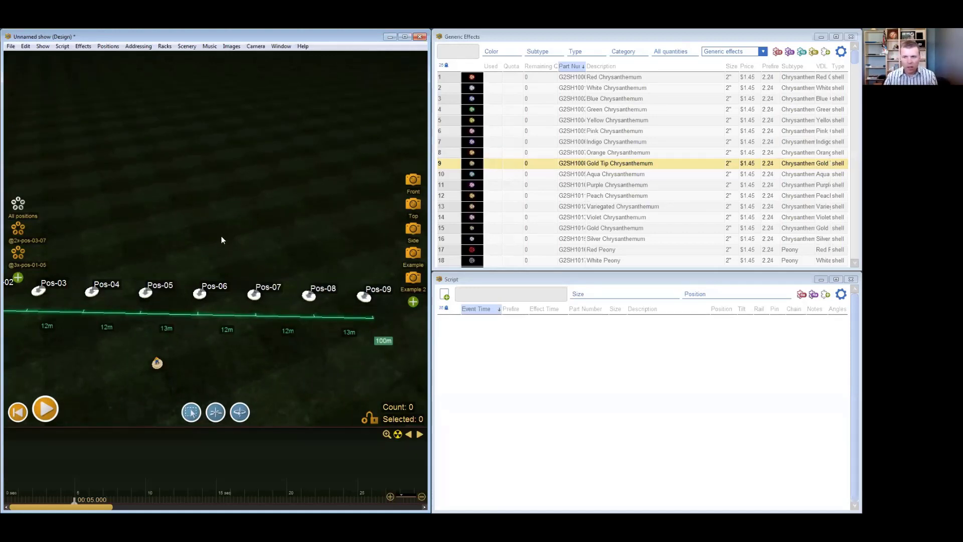
- Aim the selected positions Pos-01 to Pos-09 in parallel at a ground point in front of the middle of the row
{"action": "scroll", "coordinate": [221, 236], "scroll_direction": "down", "scroll_amount": 6}
{"action": "left_click_drag", "start_coordinate": [107, 243], "coordinate": [312, 294]}
{"action": "left_click_drag", "start_coordinate": [176, 340], "coordinate": [206, 329]}
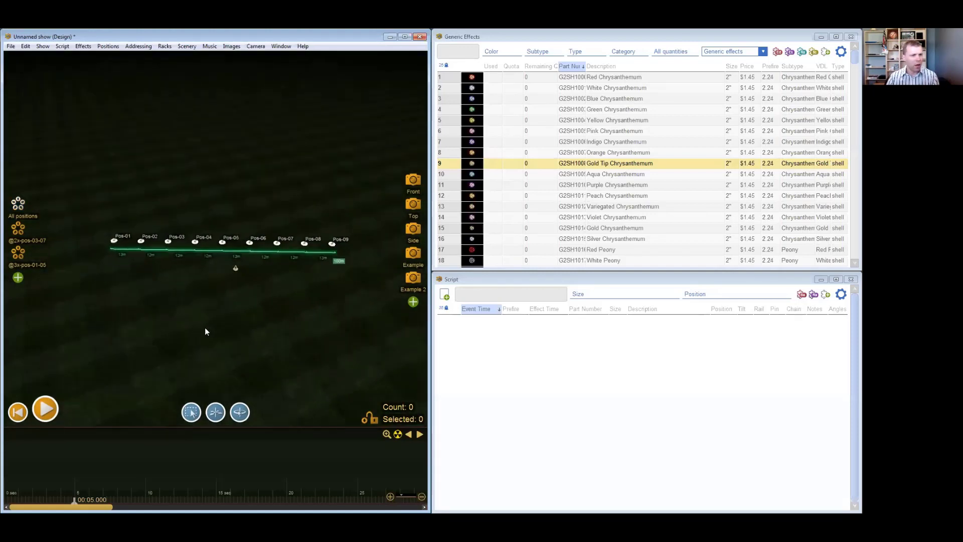
{"action": "right_click", "coordinate": [217, 352]}
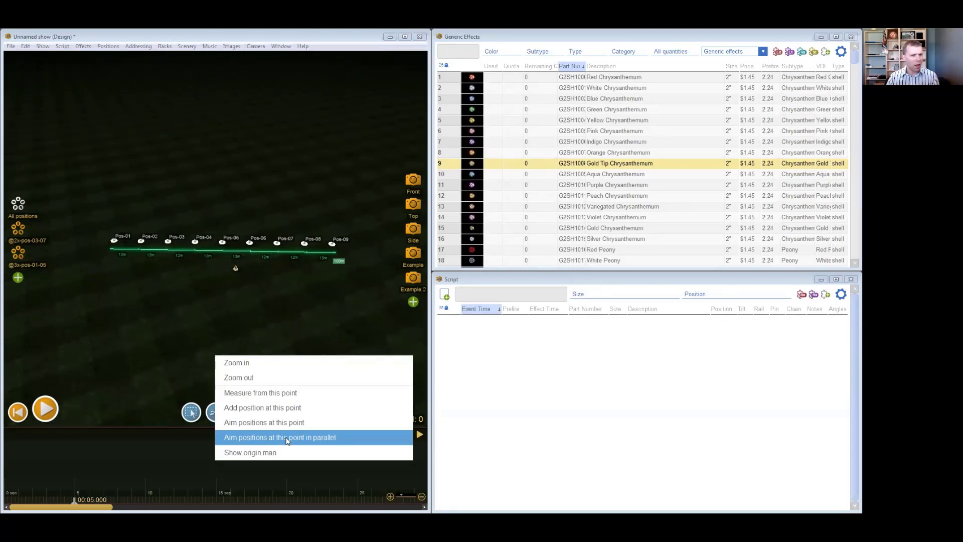
{"action": "left_click", "coordinate": [286, 437]}
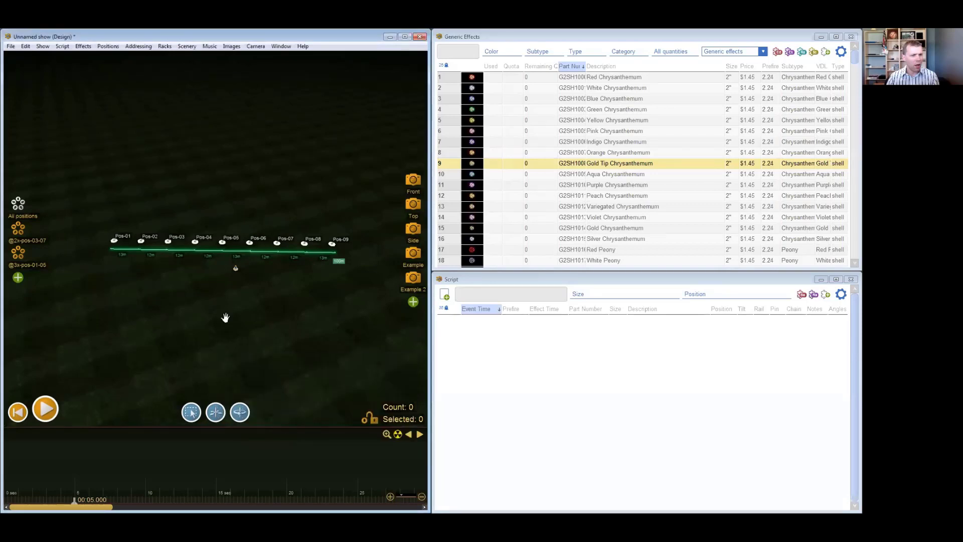
{"action": "scroll", "coordinate": [223, 322], "scroll_direction": "up", "scroll_amount": 2}
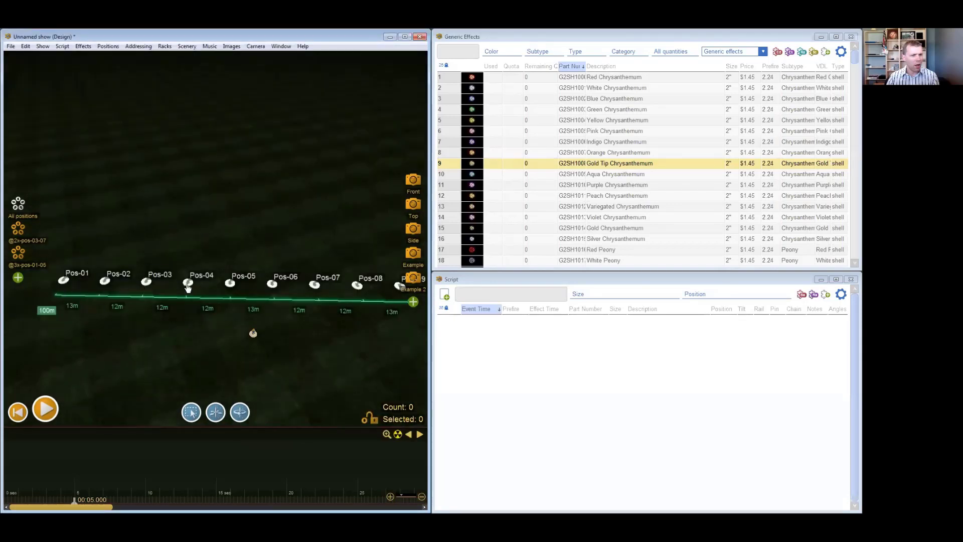
{"action": "scroll", "coordinate": [235, 310], "scroll_direction": "up", "scroll_amount": 2}
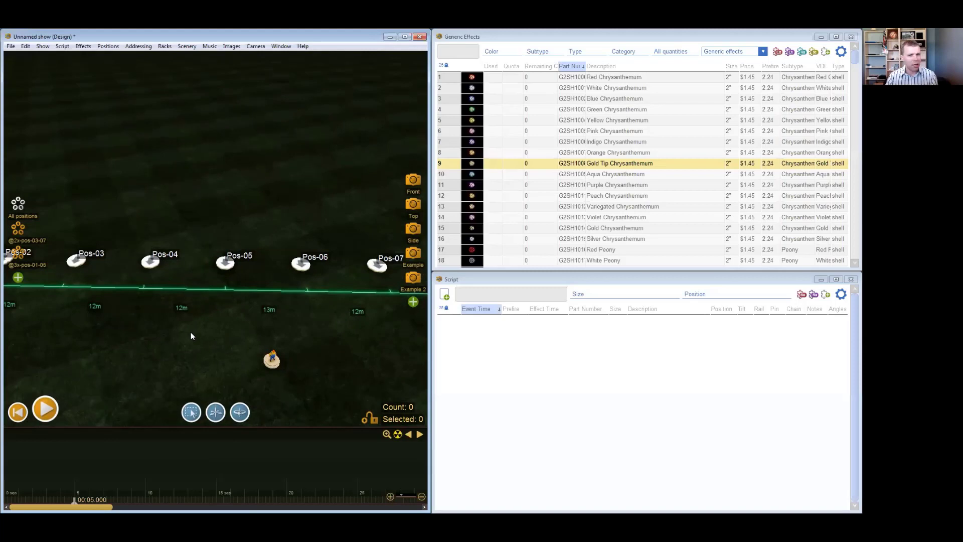
{"action": "scroll", "coordinate": [191, 335], "scroll_direction": "down", "scroll_amount": 3}
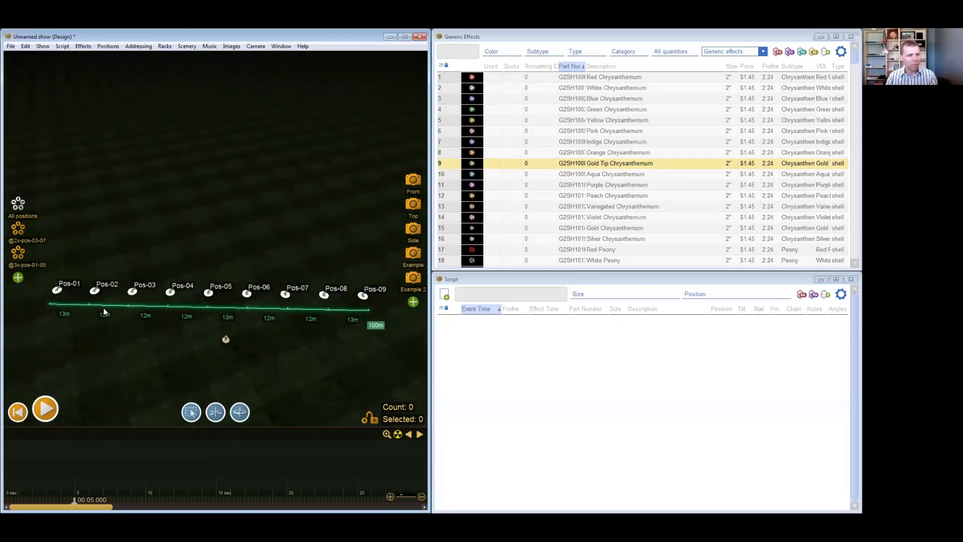
- Aim Pos-01 to Pos-09 in parallel at a different ground point, in front of the row toward the Pos-01 end
{"action": "scroll", "coordinate": [254, 332], "scroll_direction": "down", "scroll_amount": 2}
{"action": "right_click_drag", "start_coordinate": [263, 373], "coordinate": [284, 384]}
{"action": "left_click_drag", "start_coordinate": [284, 384], "coordinate": [358, 255]}
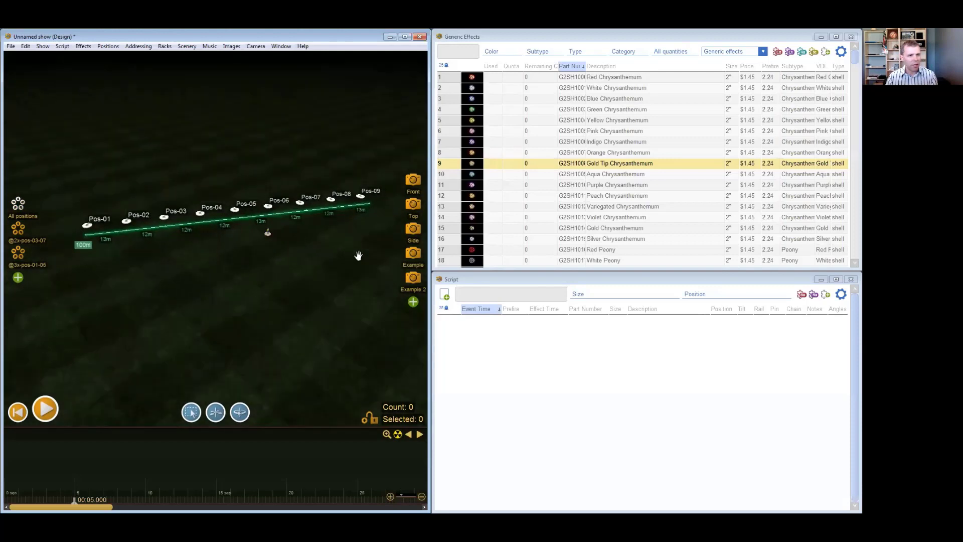
{"action": "right_click", "coordinate": [170, 385]}
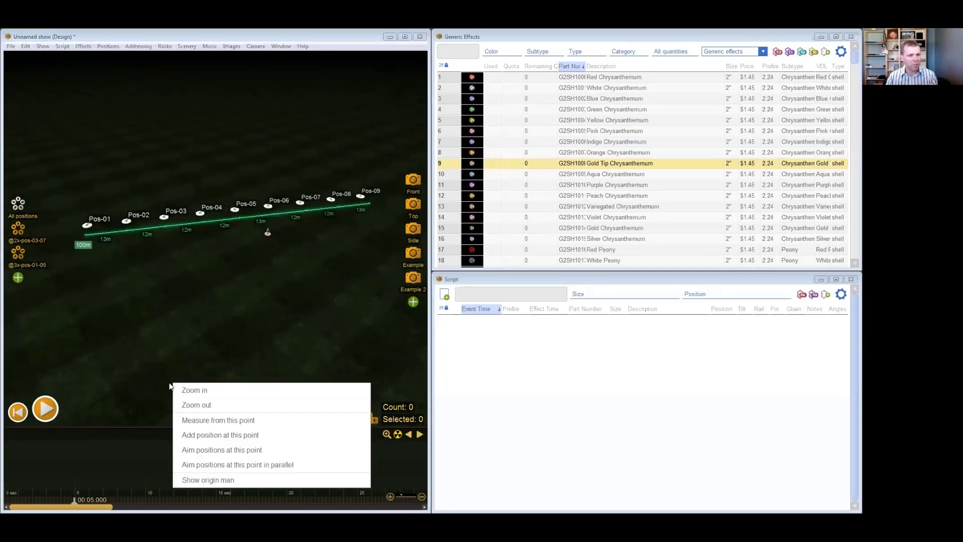
{"action": "left_click", "coordinate": [287, 465]}
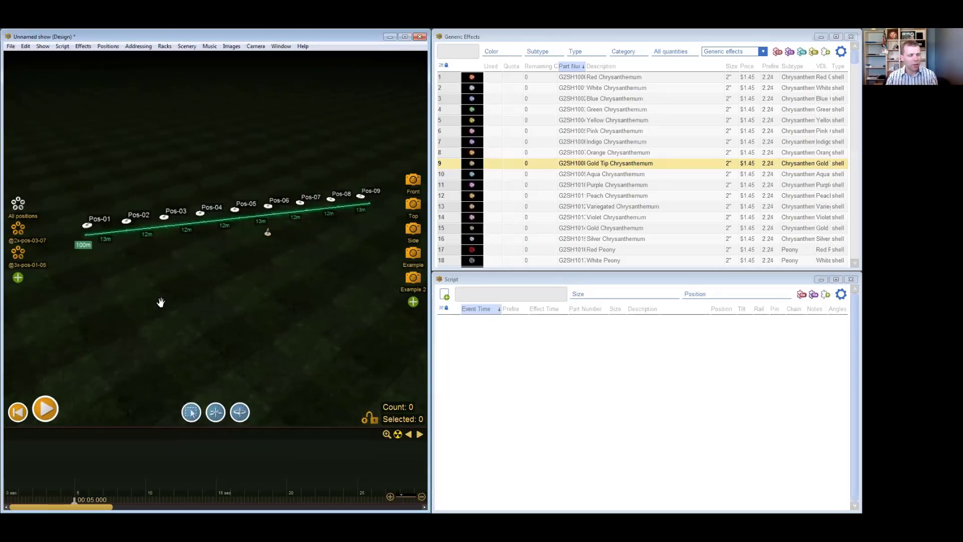
- Examine the direction arrows of Pos-01 to Pos-09 from above, close up and from an angle
{"action": "left_click_drag", "start_coordinate": [158, 298], "coordinate": [172, 398]}
{"action": "scroll", "coordinate": [188, 350], "scroll_direction": "up", "scroll_amount": 3}
{"action": "right_click_drag", "start_coordinate": [188, 349], "coordinate": [157, 386]}
{"action": "right_click_drag", "start_coordinate": [200, 229], "coordinate": [213, 255]}
{"action": "scroll", "coordinate": [228, 349], "scroll_direction": "up", "scroll_amount": 4}
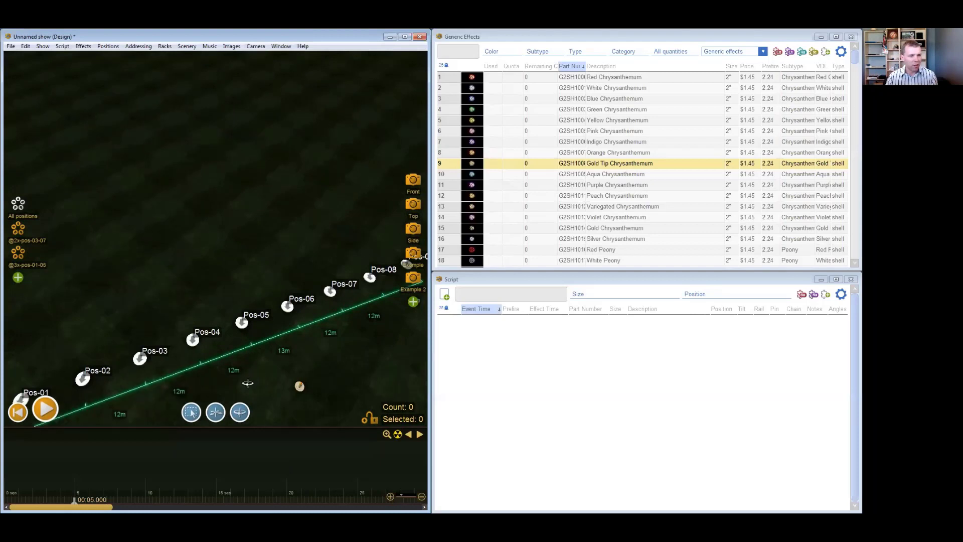
{"action": "right_click_drag", "start_coordinate": [255, 376], "coordinate": [221, 384]}
{"action": "scroll", "coordinate": [222, 383], "scroll_direction": "down", "scroll_amount": 2}
{"action": "left_click_drag", "start_coordinate": [182, 387], "coordinate": [171, 372]}
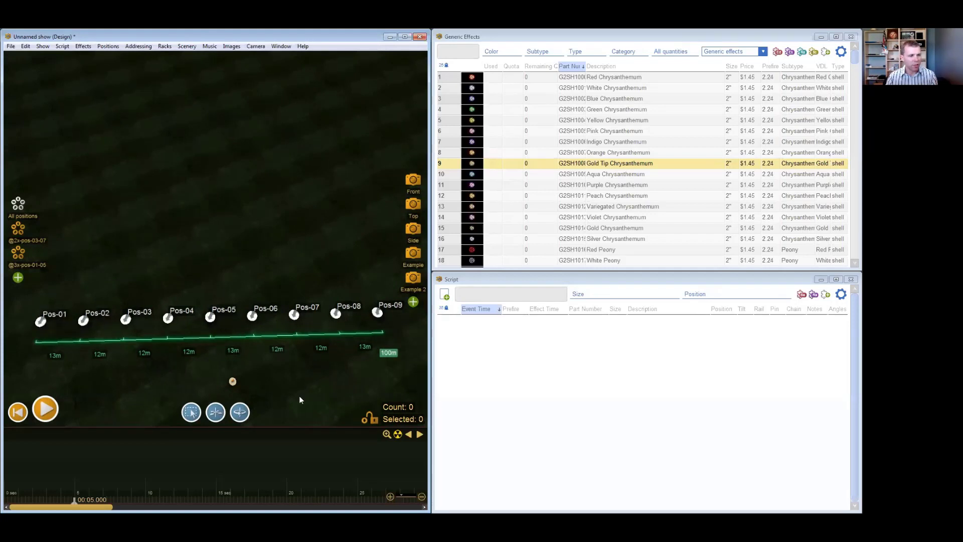
{"action": "left_click_drag", "start_coordinate": [294, 383], "coordinate": [263, 231]}
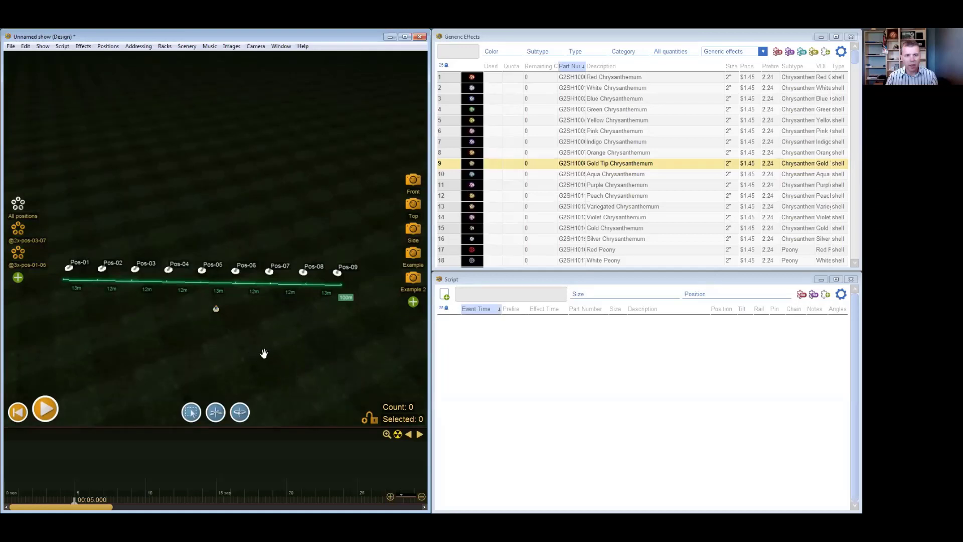
{"action": "right_click_drag", "start_coordinate": [266, 342], "coordinate": [275, 333]}
{"action": "left_click", "coordinate": [108, 46]}
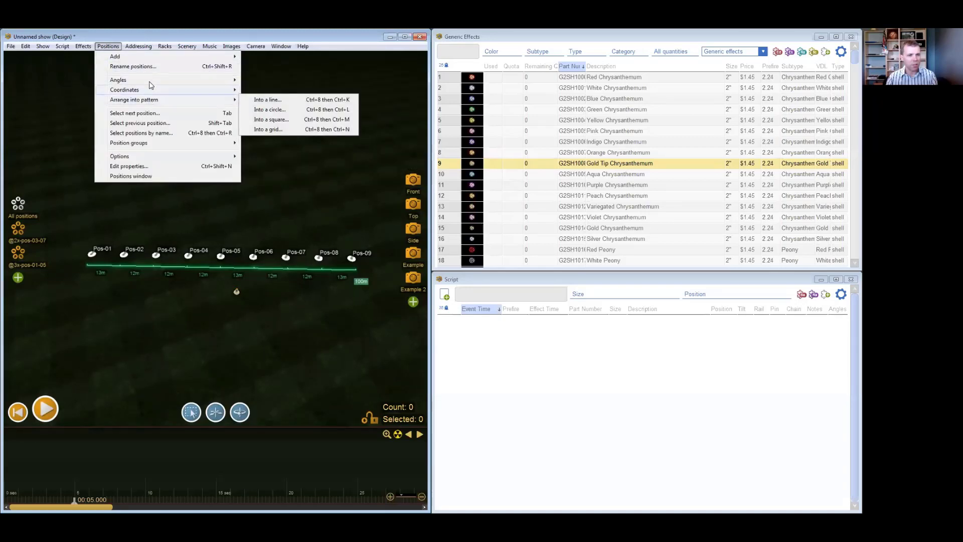
{"action": "left_click_drag", "start_coordinate": [230, 339], "coordinate": [234, 293]}
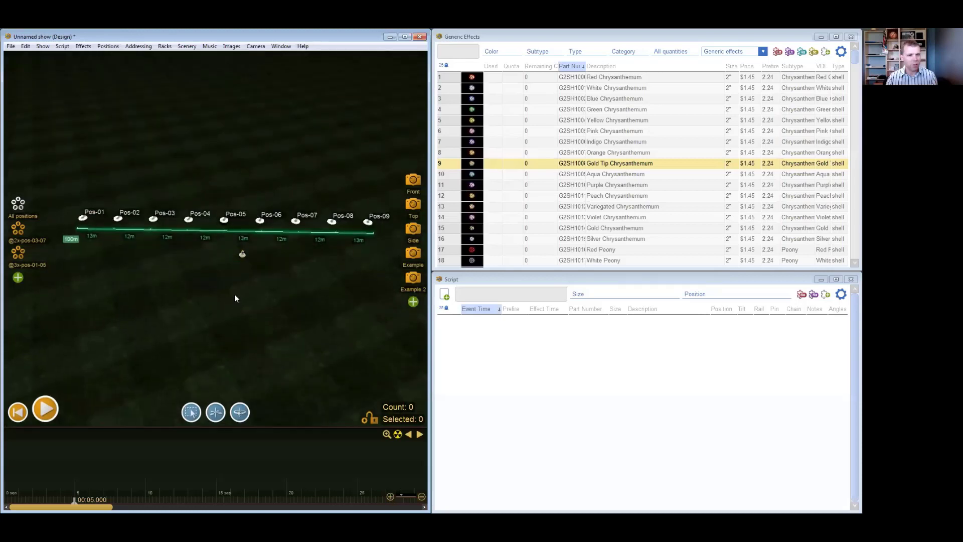
{"action": "scroll", "coordinate": [233, 294], "scroll_direction": "down", "scroll_amount": 2}
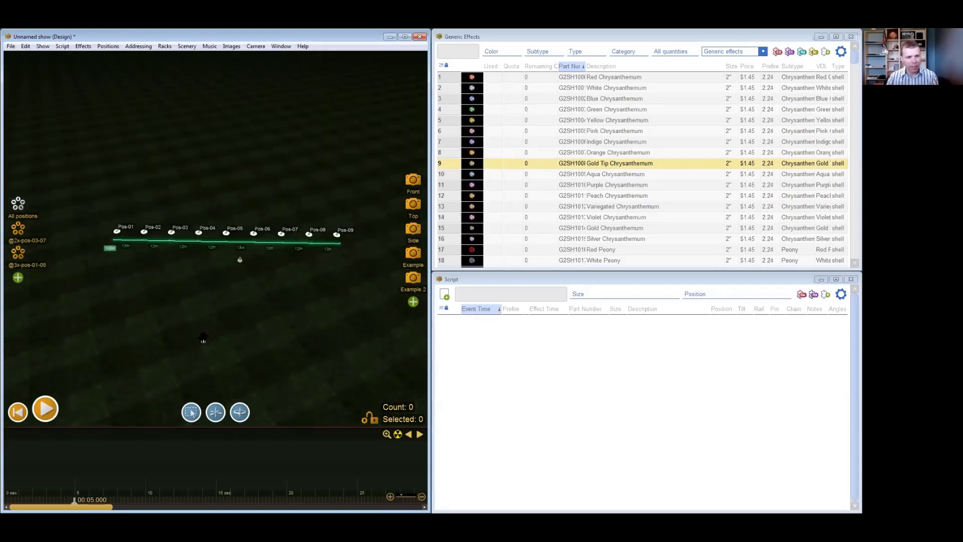
{"action": "right_click", "coordinate": [123, 284]}
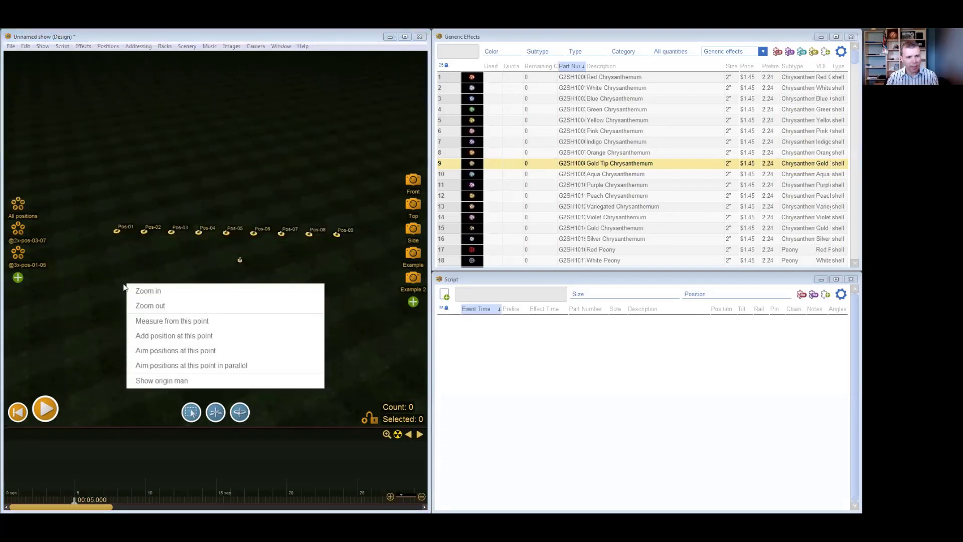
{"action": "left_click", "coordinate": [104, 335]}
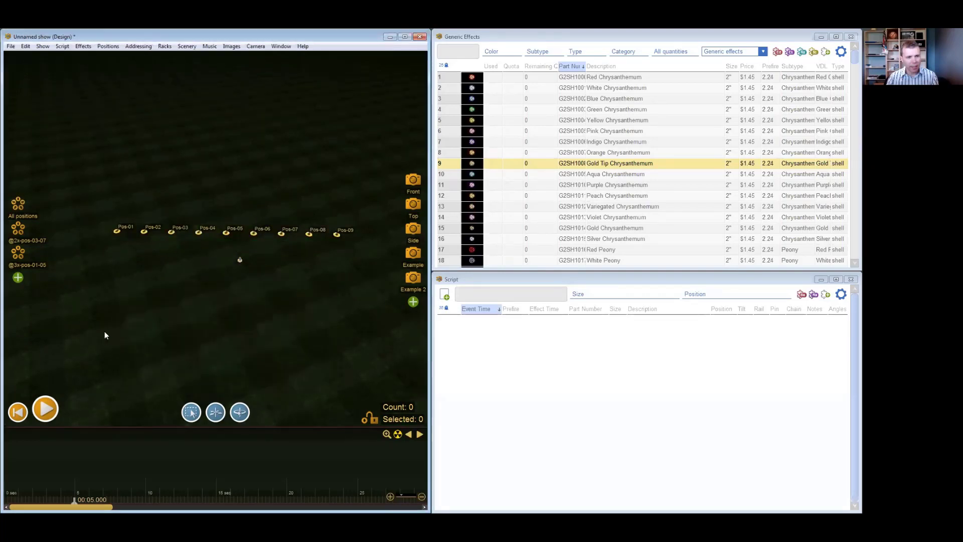
- Add three widely spaced positions on the ground in a second line in front of the row Pos-01 to Pos-09
{"action": "right_click", "coordinate": [119, 303]}
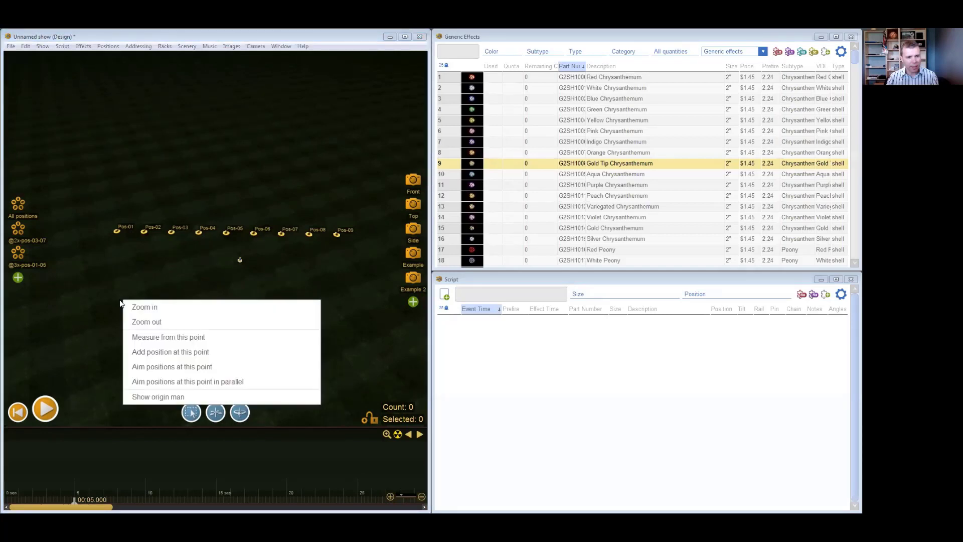
{"action": "left_click", "coordinate": [167, 354]}
{"action": "right_click", "coordinate": [221, 308]}
{"action": "left_click", "coordinate": [257, 357]}
{"action": "right_click", "coordinate": [337, 311]}
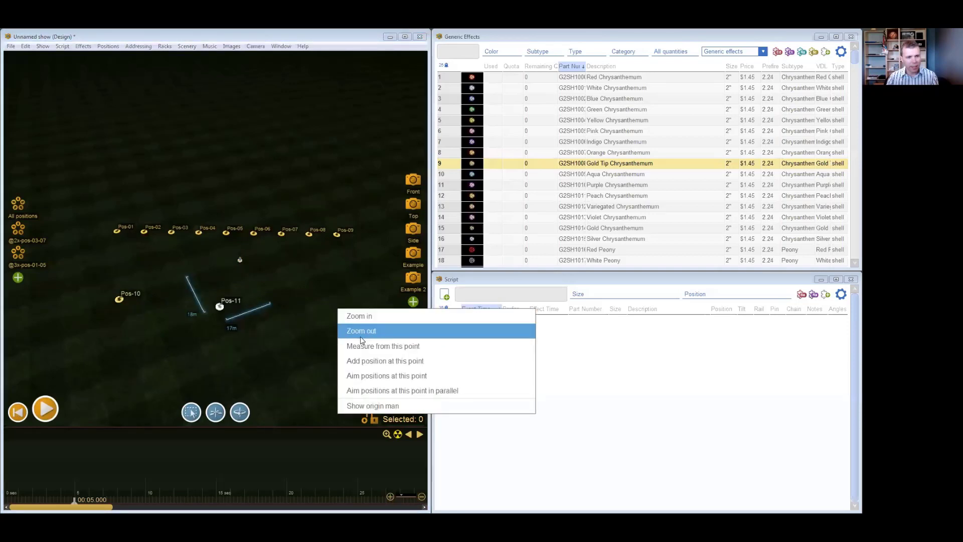
{"action": "left_click", "coordinate": [371, 361]}
{"action": "left_click", "coordinate": [300, 368]}
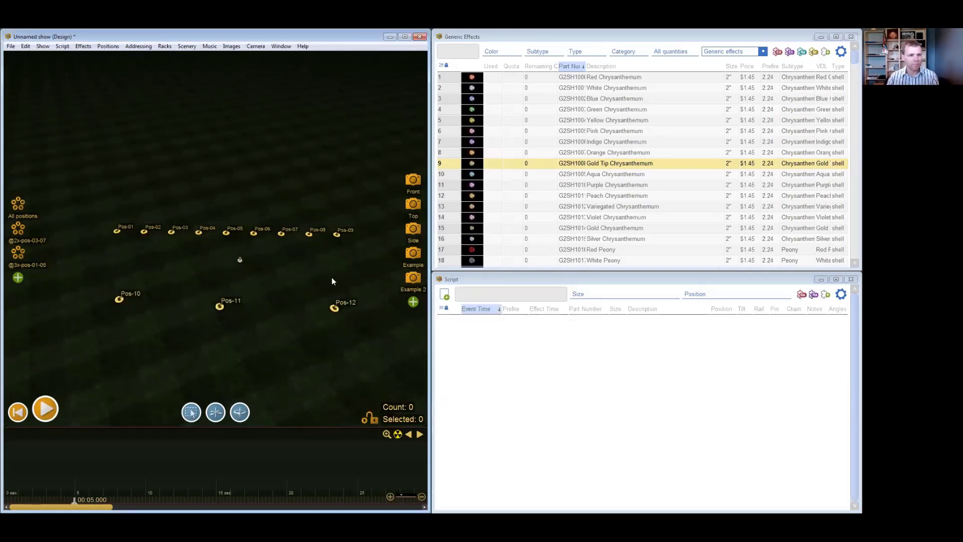
- Open the shared properties of all twelve positions and set their diameter to 1
{"action": "middle_click_drag", "start_coordinate": [295, 337], "coordinate": [292, 314]}
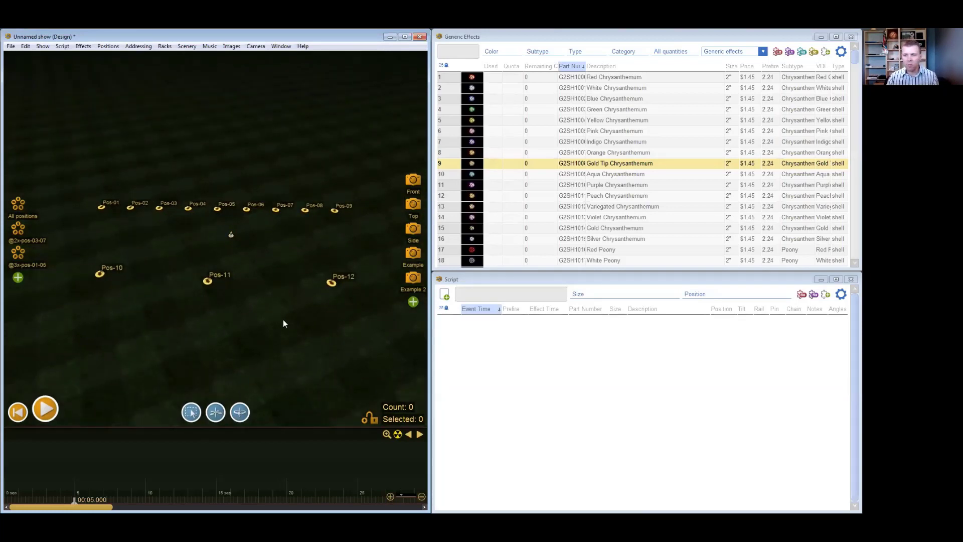
{"action": "middle_click_drag", "start_coordinate": [278, 323], "coordinate": [209, 281]}
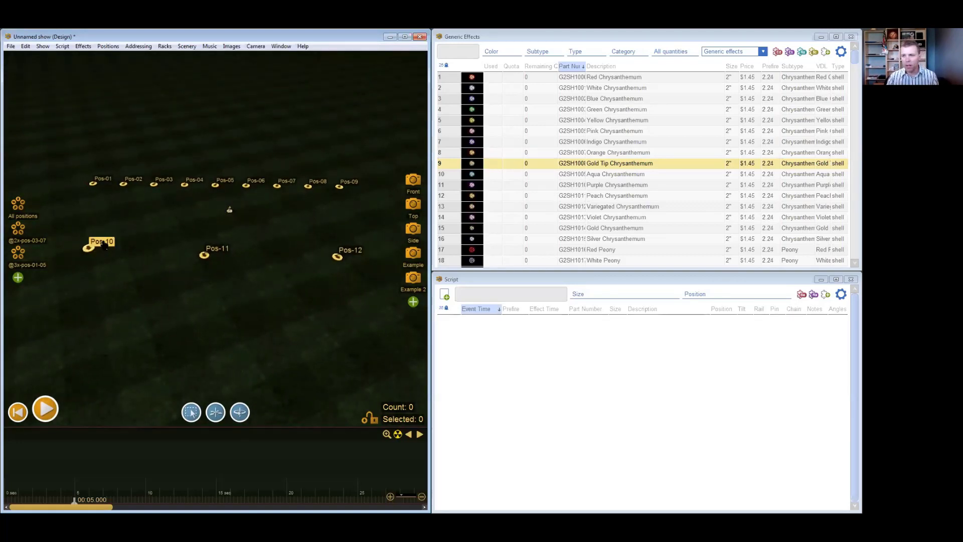
{"action": "left_click_drag", "start_coordinate": [60, 153], "coordinate": [372, 288]}
{"action": "right_click", "coordinate": [204, 259]}
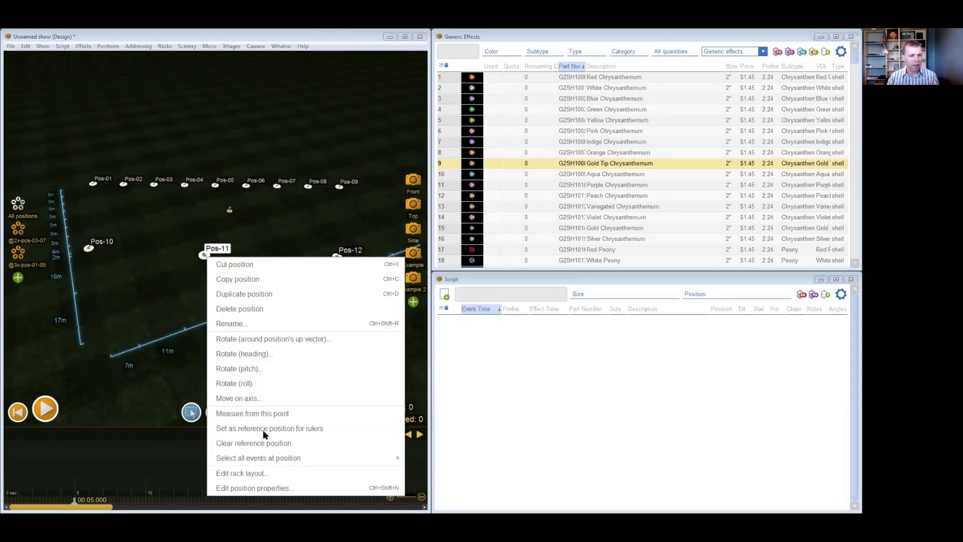
{"action": "left_click", "coordinate": [274, 489]}
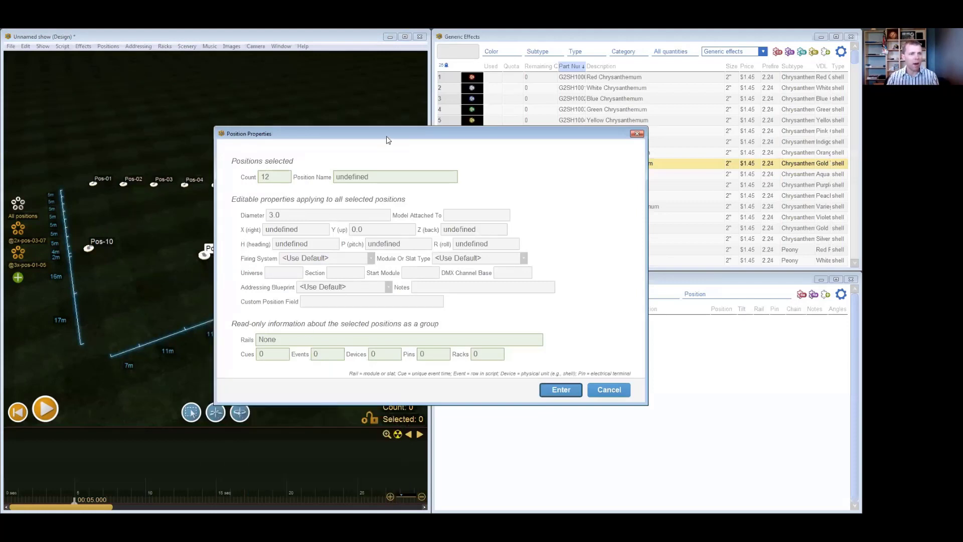
{"action": "left_click_drag", "start_coordinate": [387, 140], "coordinate": [483, 158]}
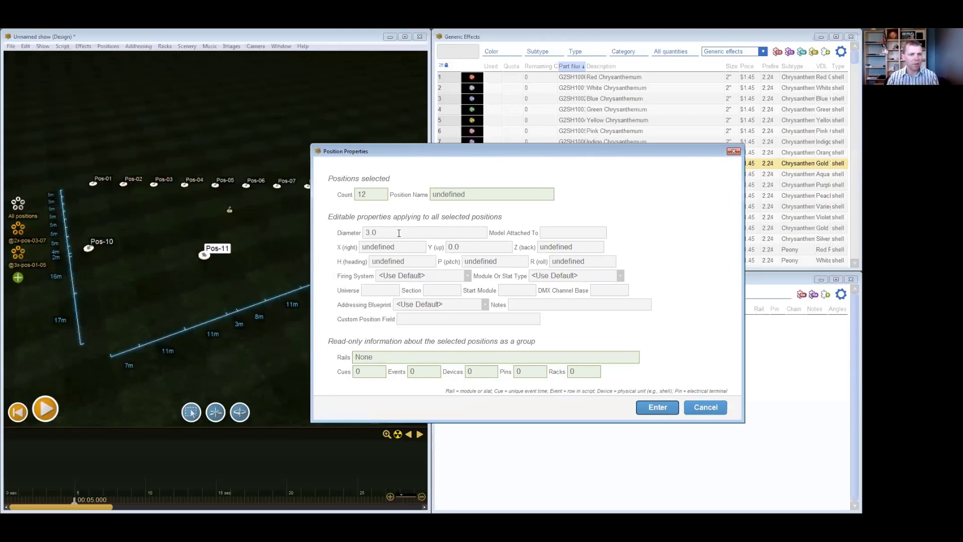
{"action": "left_click", "coordinate": [365, 233]}
{"action": "left_click", "coordinate": [409, 233]}
{"action": "double_click", "coordinate": [362, 233]}
{"action": "type", "text": "1"}
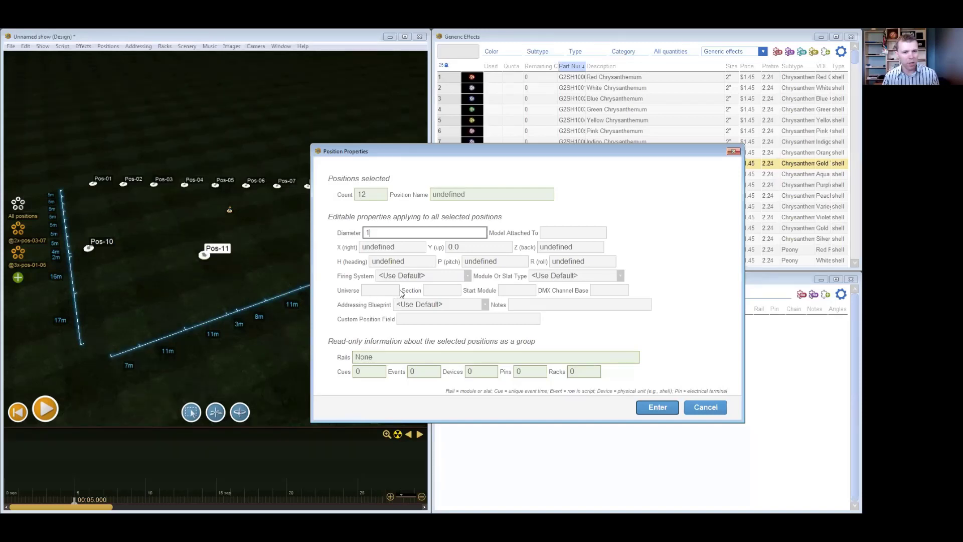
- Set the Start Module of all twelve positions to 01 and apply the property changes
{"action": "left_click", "coordinate": [506, 290]}
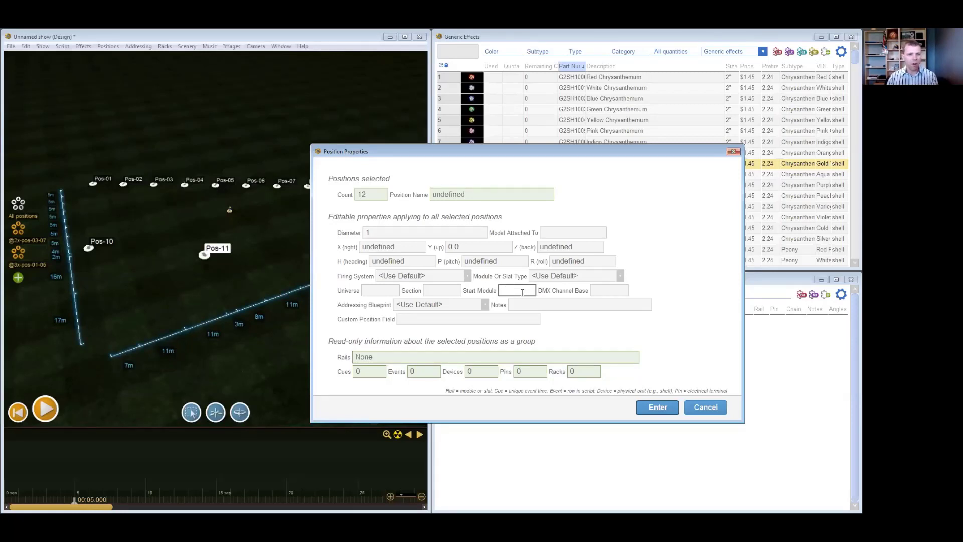
{"action": "type", "text": "01"}
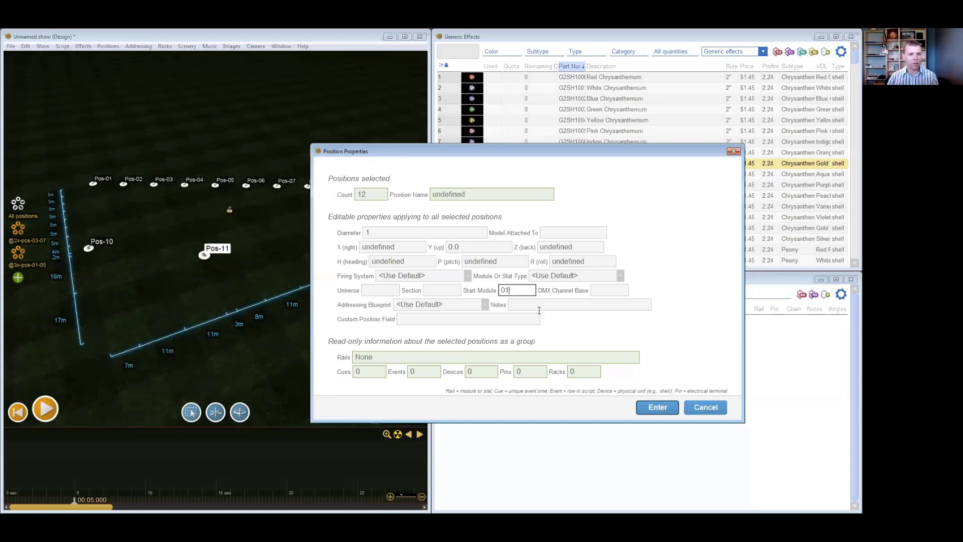
{"action": "left_click", "coordinate": [657, 407]}
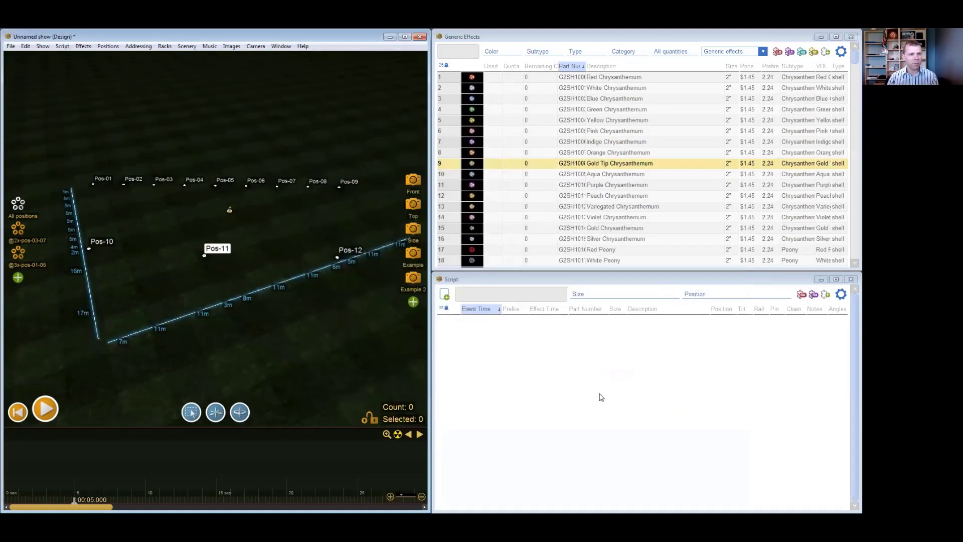
- Inspect the resized position markers up close and review the properties of Pos-06 without changing them
{"action": "scroll", "coordinate": [241, 210], "scroll_direction": "up", "scroll_amount": 3}
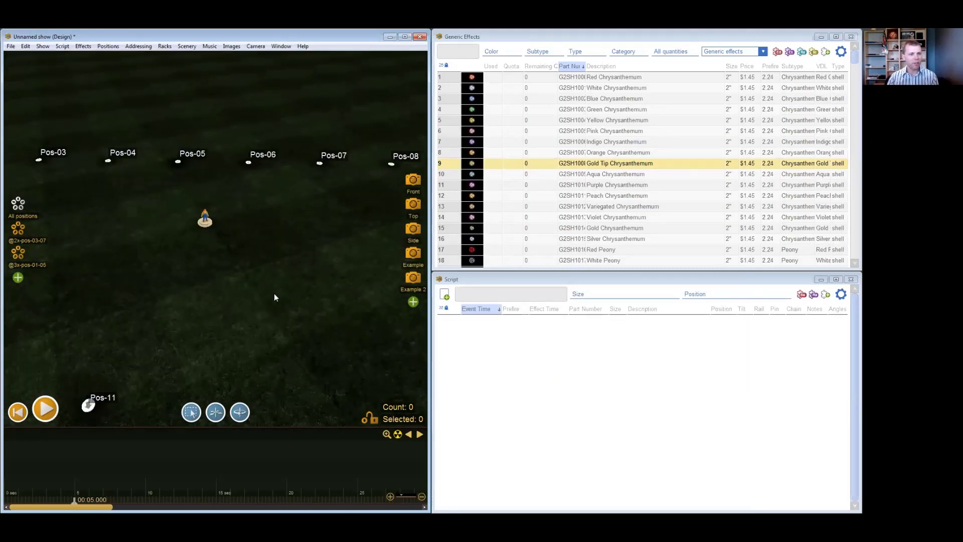
{"action": "scroll", "coordinate": [275, 293], "scroll_direction": "down", "scroll_amount": 3}
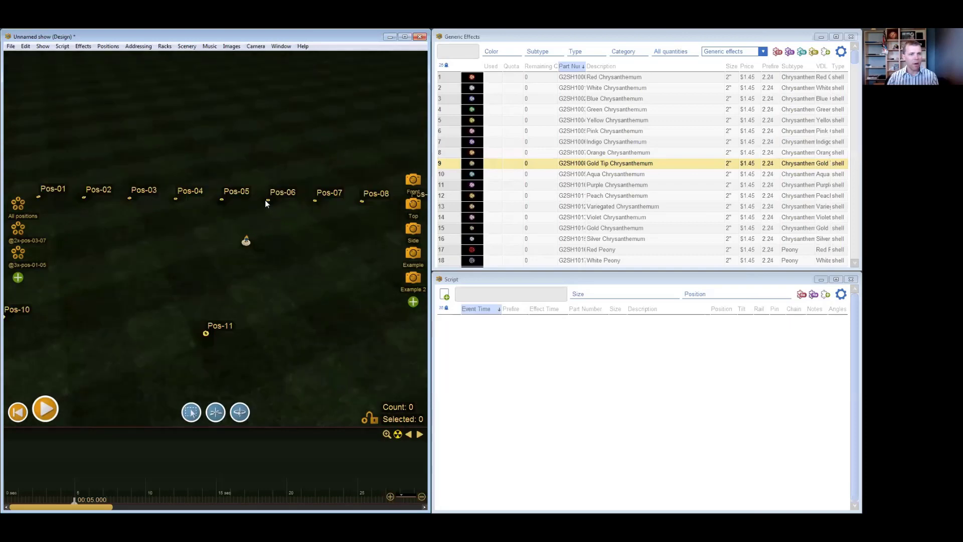
{"action": "right_click", "coordinate": [268, 201]}
{"action": "left_click", "coordinate": [313, 431]}
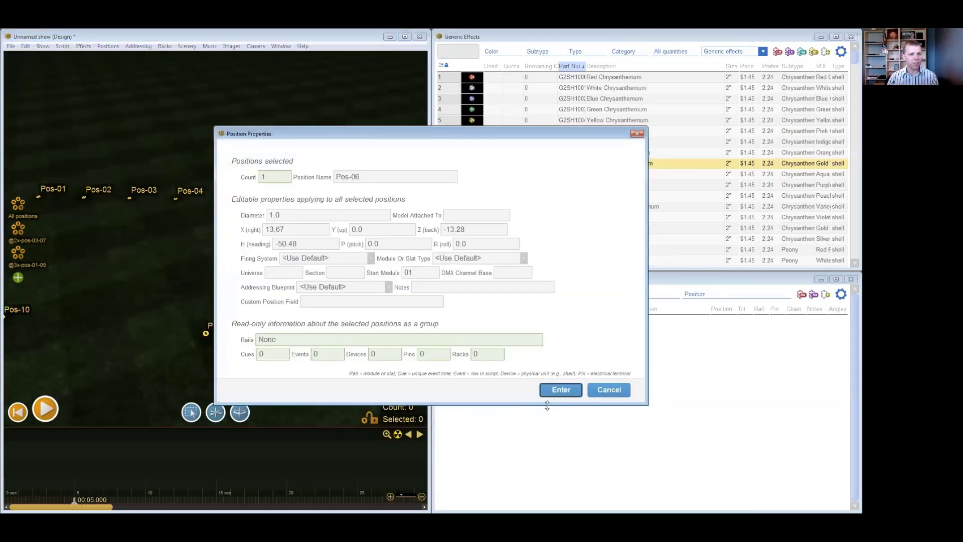
{"action": "left_click", "coordinate": [609, 389]}
{"action": "scroll", "coordinate": [316, 322], "scroll_direction": "down", "scroll_amount": 1}
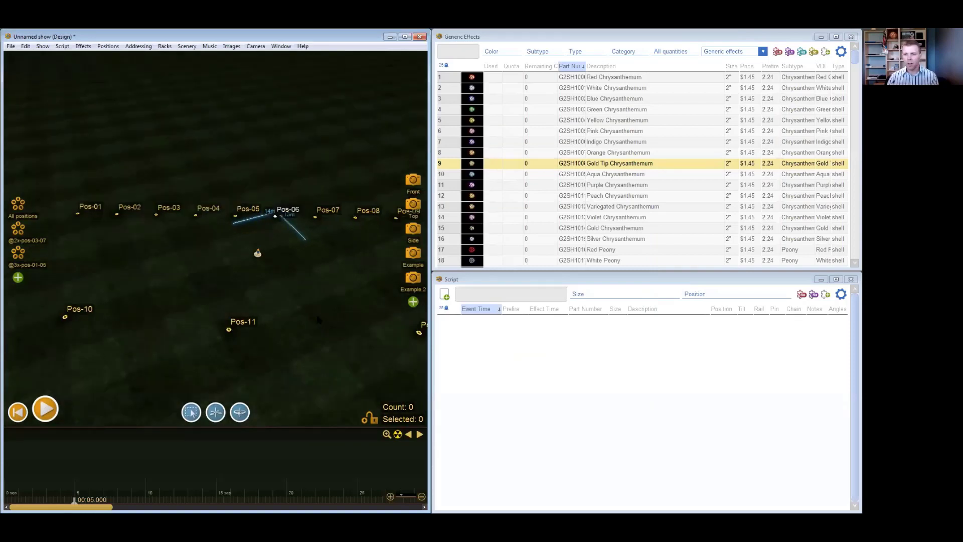
- Open the Positions window and place it over the middle of the workspace
{"action": "left_click", "coordinate": [276, 45]}
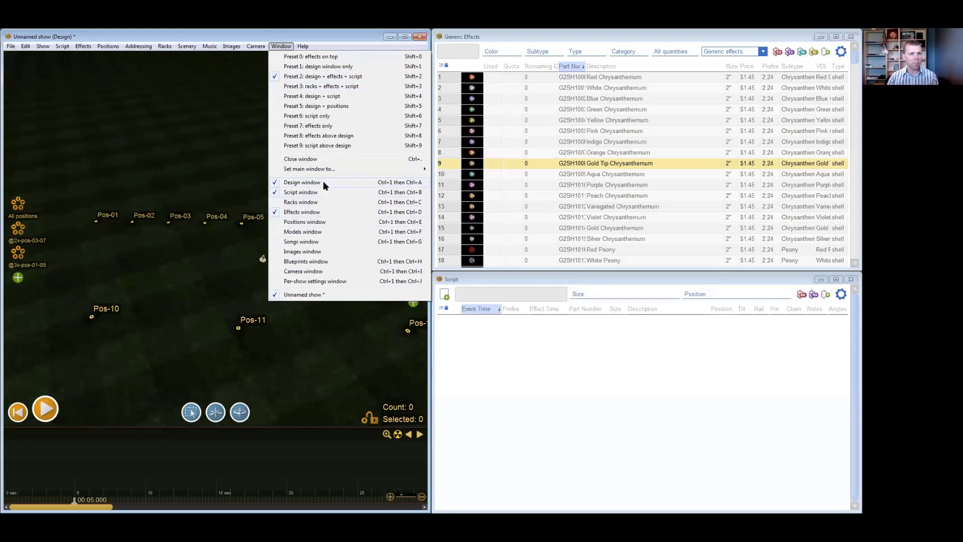
{"action": "left_click", "coordinate": [326, 222]}
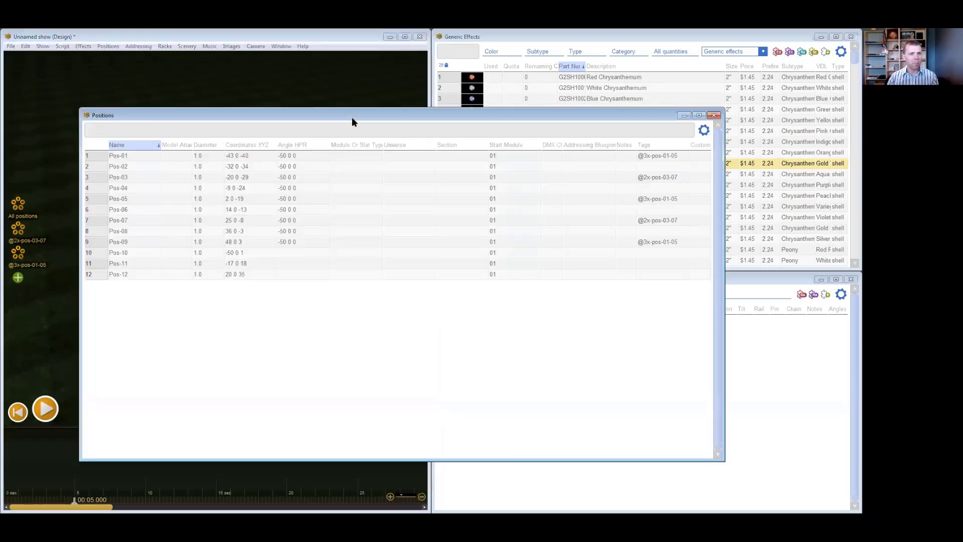
{"action": "left_click_drag", "start_coordinate": [405, 124], "coordinate": [455, 126]}
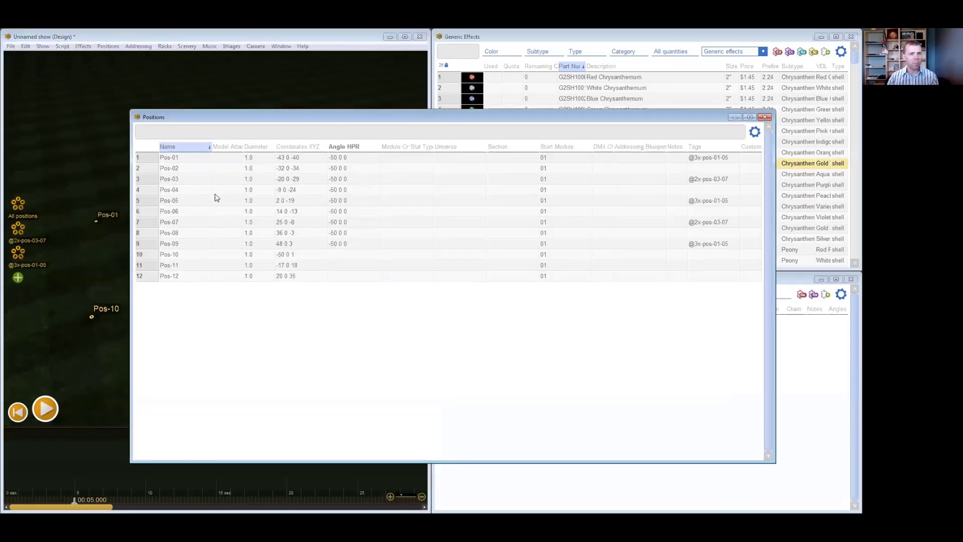
{"action": "left_click_drag", "start_coordinate": [391, 116], "coordinate": [416, 119]}
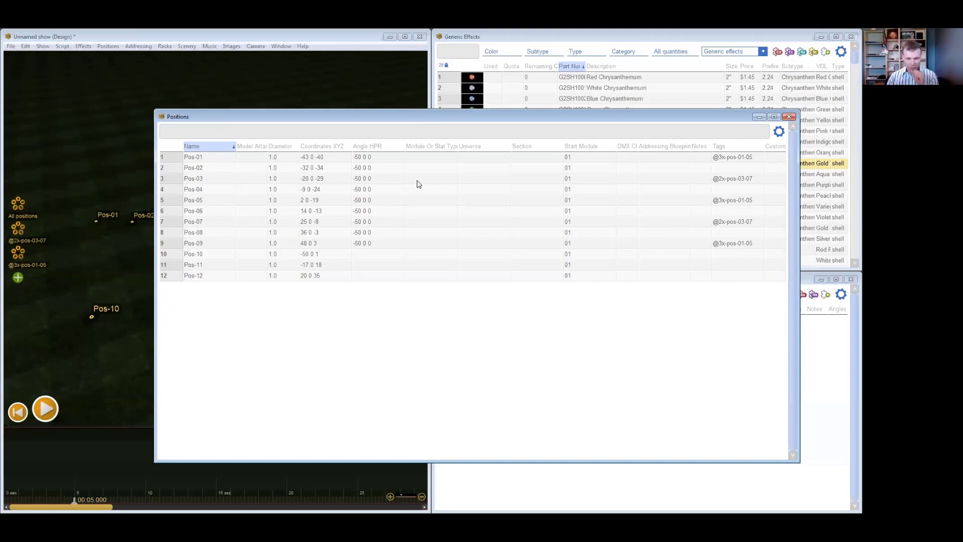
- Examine the Start Module values of Pos-01 to Pos-12 in the positions table
{"action": "left_click_drag", "start_coordinate": [581, 160], "coordinate": [591, 275]}
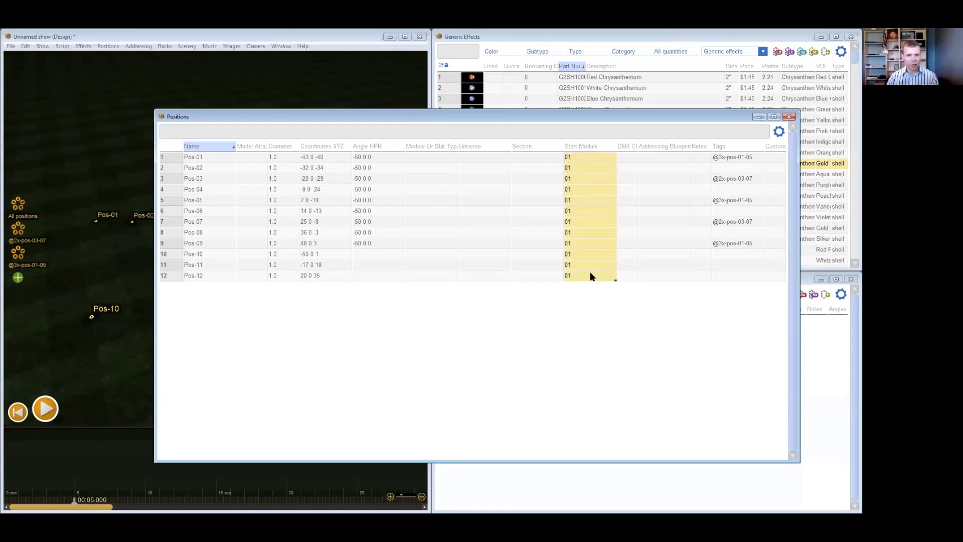
{"action": "left_click", "coordinate": [567, 127]}
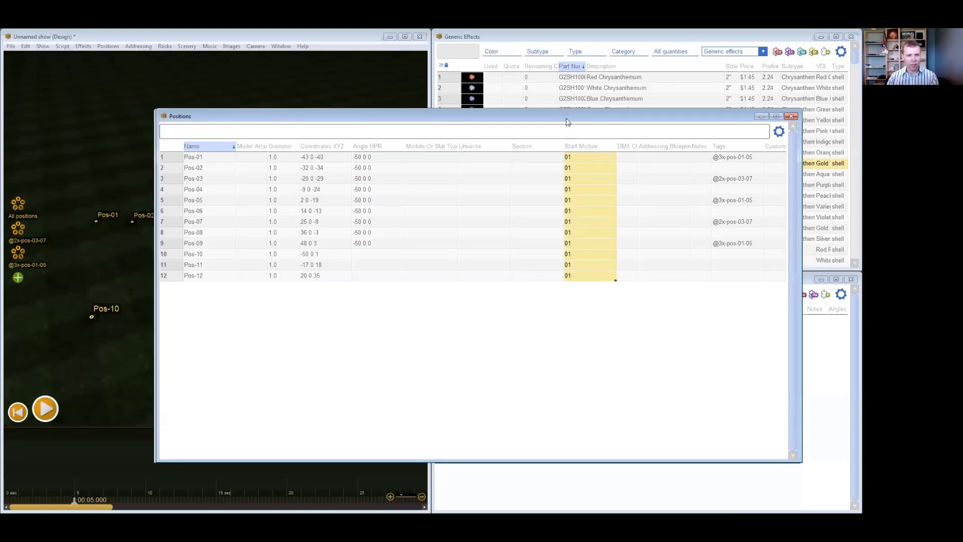
{"action": "left_click_drag", "start_coordinate": [567, 119], "coordinate": [583, 117]}
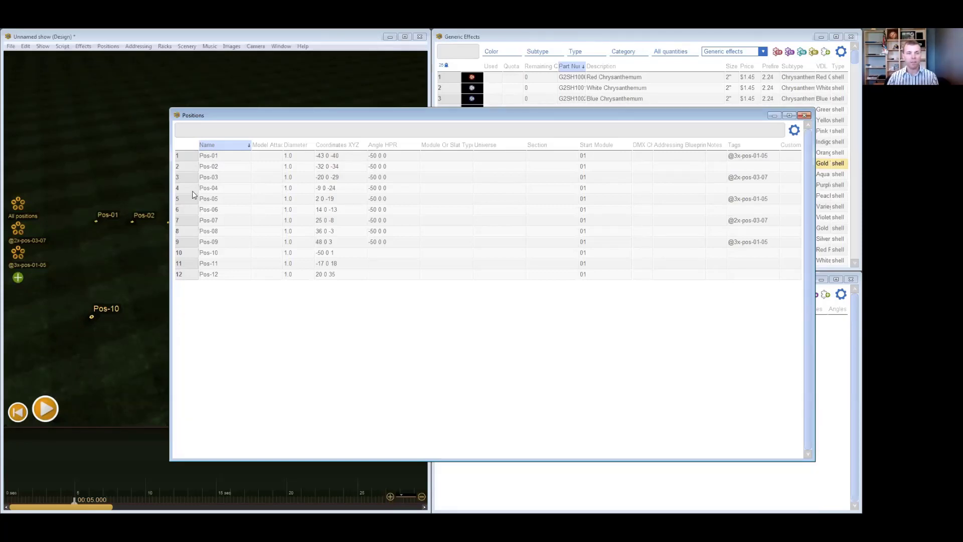
- Set the Universe of Pos-01 to Pos-05 to 01 in the positions table
{"action": "left_click", "coordinate": [499, 159]}
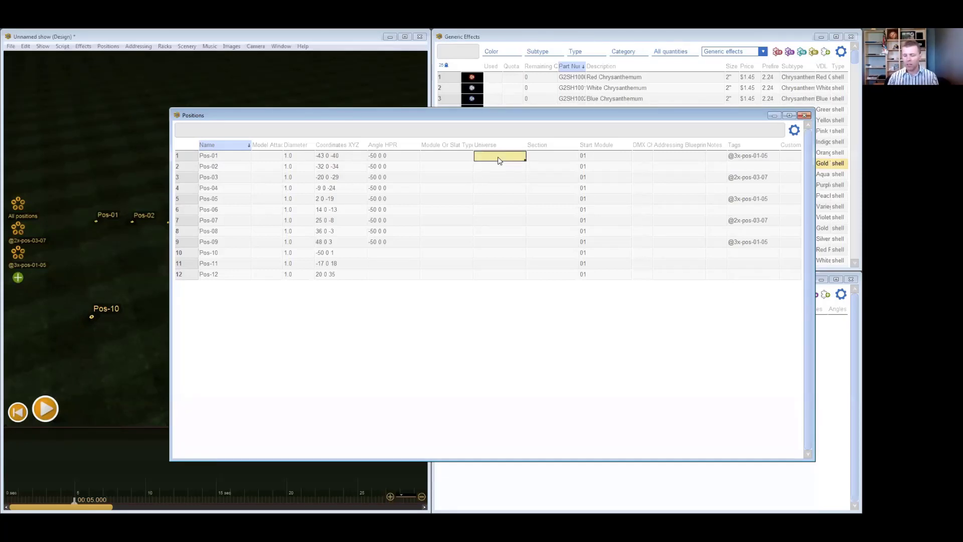
{"action": "type", "text": "01"}
{"action": "key", "text": "Return"}
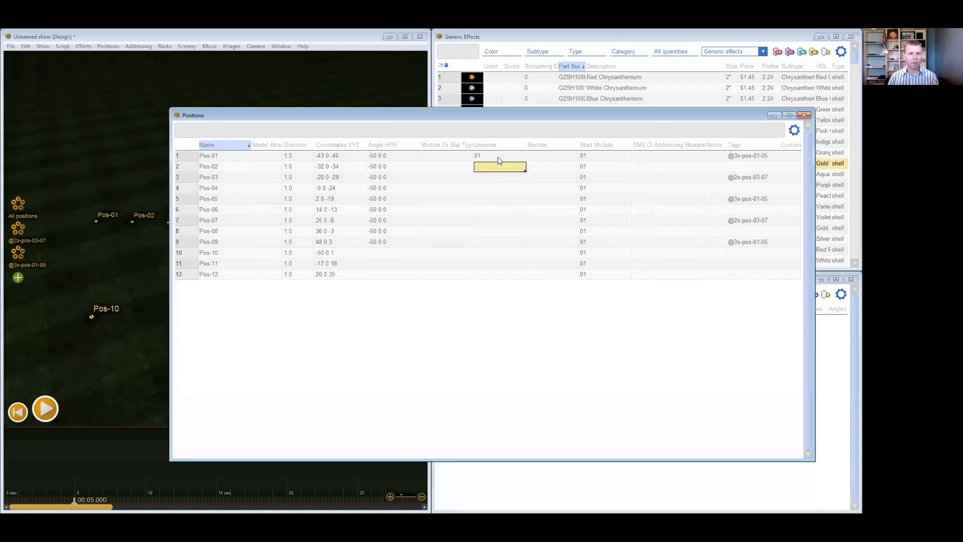
{"action": "left_click_drag", "start_coordinate": [499, 159], "coordinate": [494, 195]}
{"action": "type", "text": "01 01 01"}
- Set the Universe of Pos-06 to Pos-12 to 02 in the positions table
{"action": "left_click", "coordinate": [498, 210]}
{"action": "type", "text": "02"}
{"action": "key", "text": "Return"}
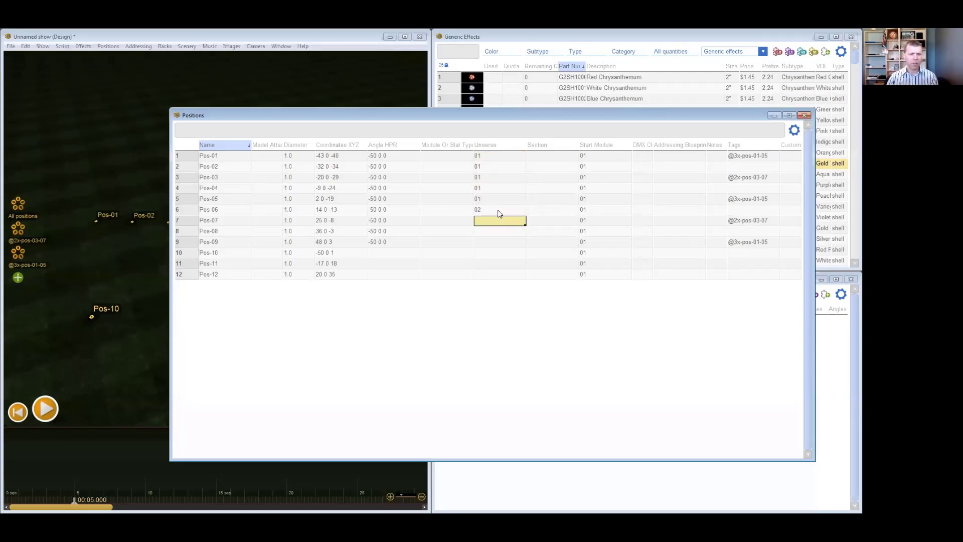
{"action": "left_click_drag", "start_coordinate": [498, 217], "coordinate": [503, 277]}
{"action": "key", "text": "ctrl+v"}
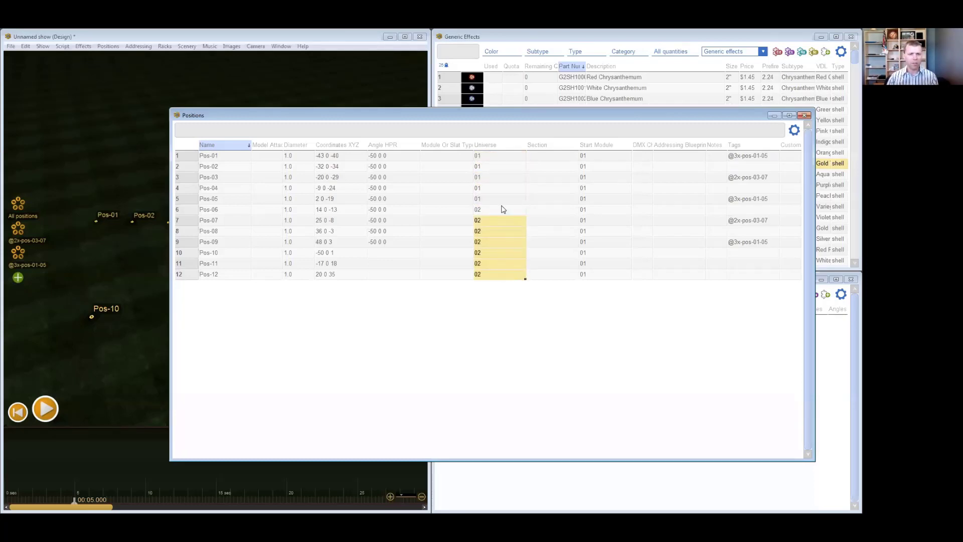
- Review the Universe assignments of Pos-01 to Pos-12 and the Section cell of Pos-01
{"action": "left_click", "coordinate": [503, 210]}
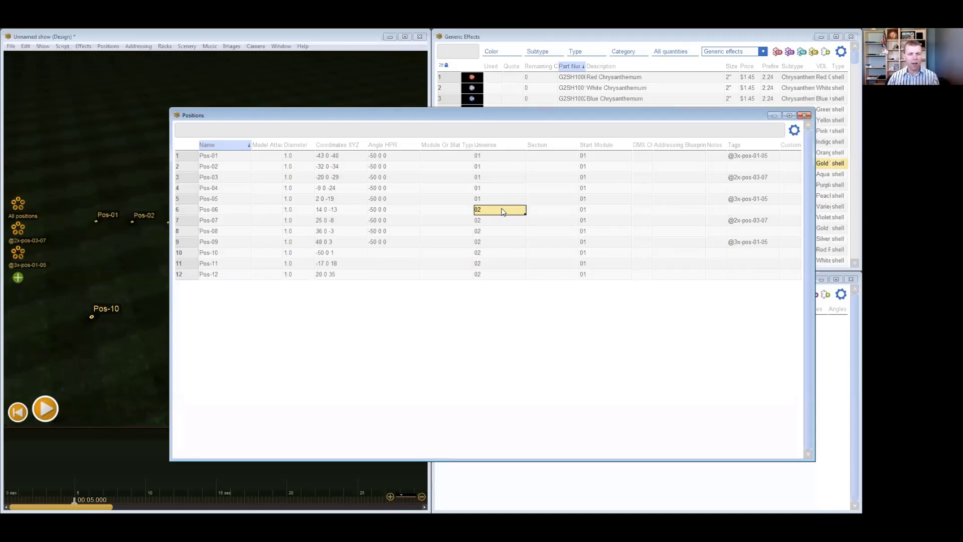
{"action": "left_click_drag", "start_coordinate": [498, 157], "coordinate": [498, 278]}
{"action": "left_click_drag", "start_coordinate": [498, 157], "coordinate": [497, 198]}
{"action": "left_click", "coordinate": [497, 212]}
{"action": "left_click", "coordinate": [547, 157]}
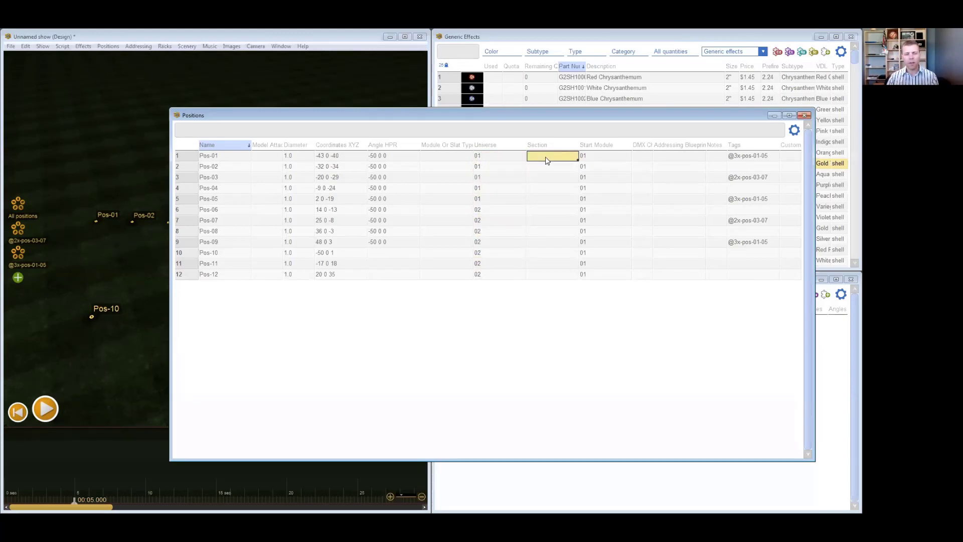
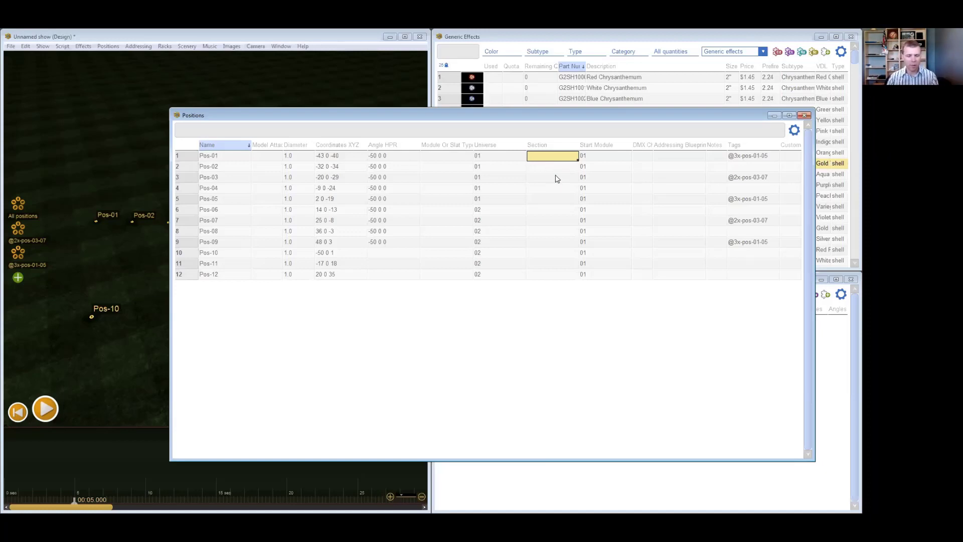
- Set the Section of Pos-01 to Pos-03 to "Section 1" in the positions table
{"action": "type", "text": "Section 1"}
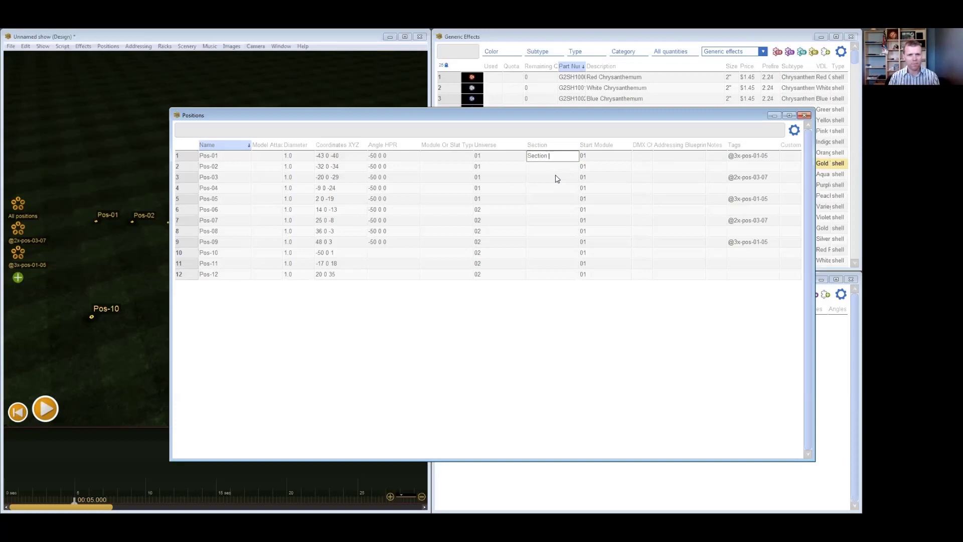
{"action": "key", "text": "Return"}
{"action": "left_click", "coordinate": [551, 157]}
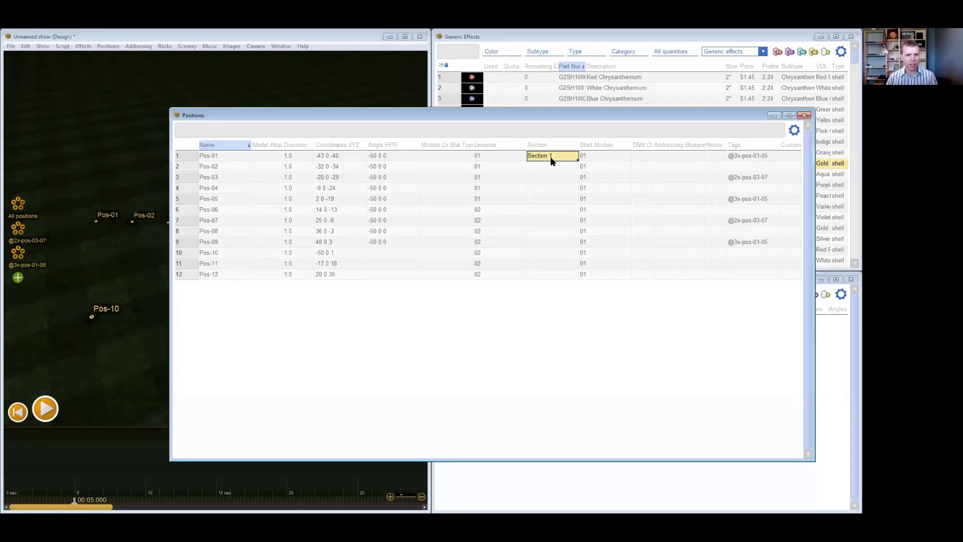
{"action": "left_click_drag", "start_coordinate": [552, 177], "coordinate": [556, 157]}
{"action": "key", "text": "ctrl+d"}
- Set the Section of Pos-08 and Pos-09 to "Section 2" in the positions table
{"action": "left_click", "coordinate": [555, 231]}
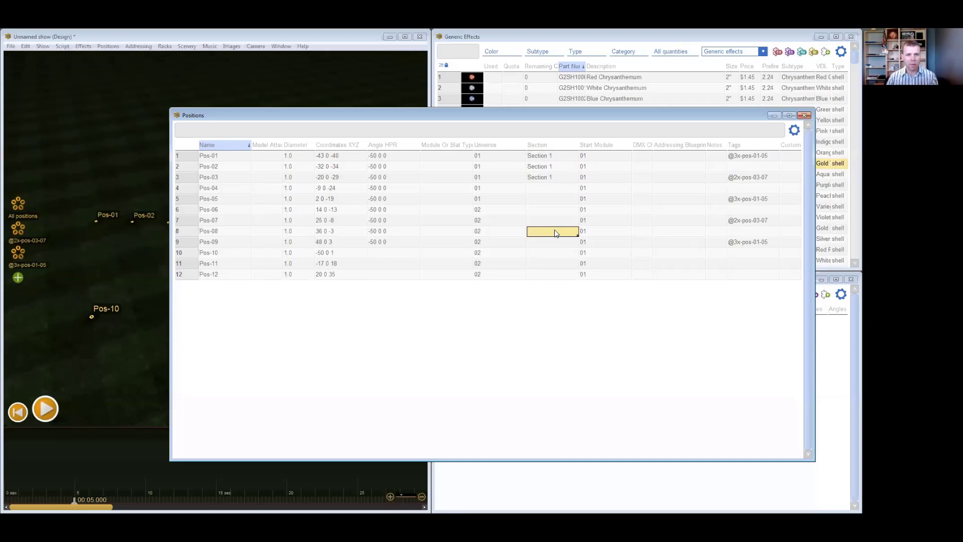
{"action": "type", "text": "Secti"}
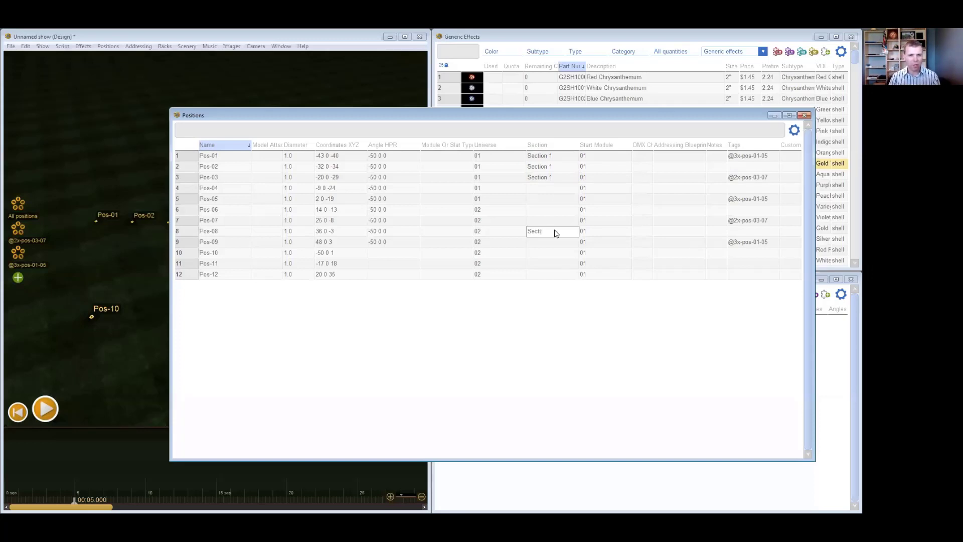
{"action": "type", "text": "on 2"}
{"action": "key", "text": "Return"}
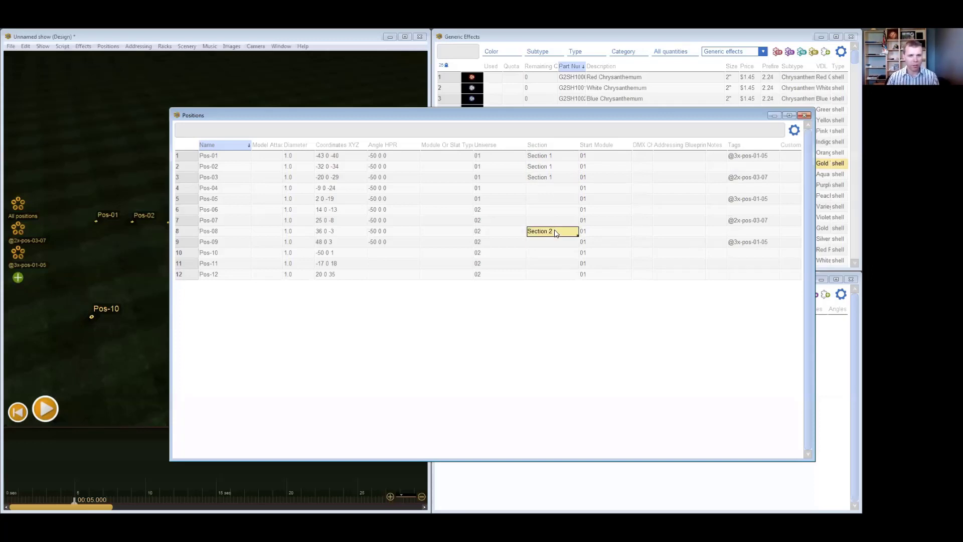
{"action": "left_click", "coordinate": [553, 242]}
{"action": "left_click_drag", "start_coordinate": [554, 232], "coordinate": [553, 241]}
{"action": "key", "text": "ctrl+d"}
{"action": "left_click", "coordinate": [553, 230]}
{"action": "left_click", "coordinate": [553, 210]}
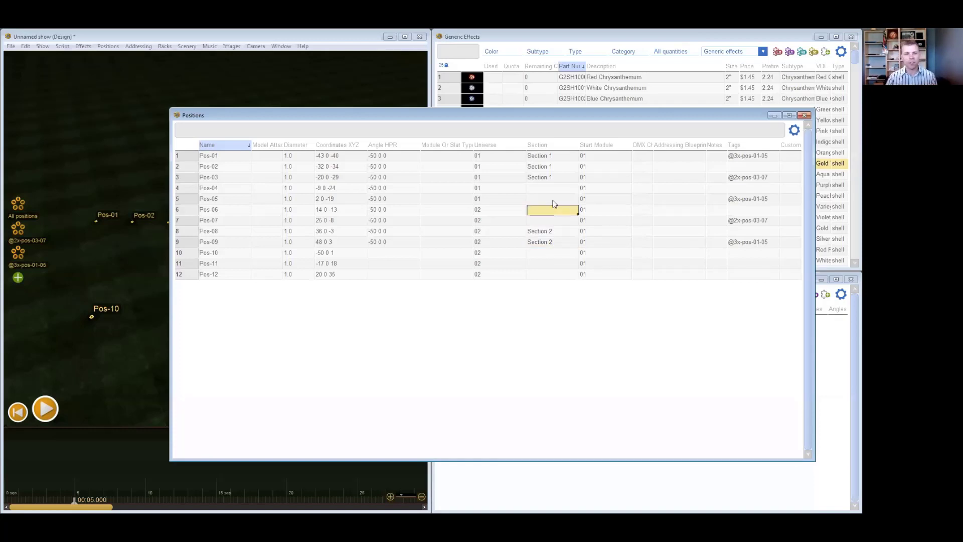
{"action": "left_click", "coordinate": [554, 200]}
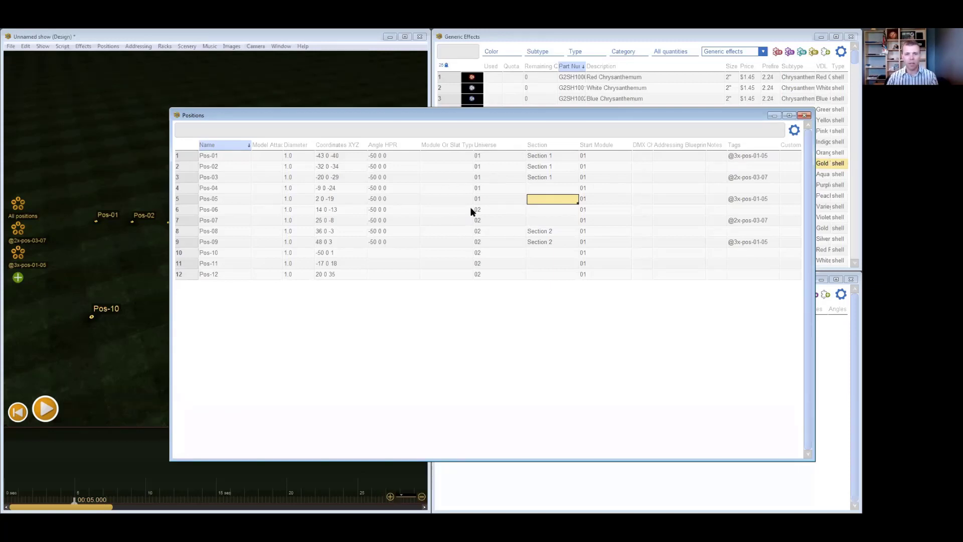
- Close the positions table, examine the properties of Pos-06, and leave them without changes
{"action": "left_click", "coordinate": [804, 115]}
{"action": "right_click", "coordinate": [282, 230]}
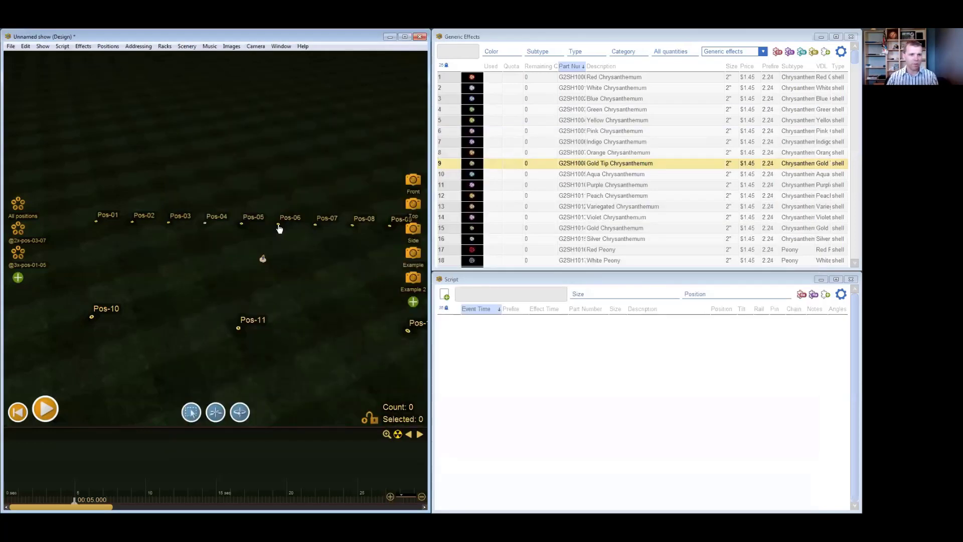
{"action": "left_click", "coordinate": [329, 455]}
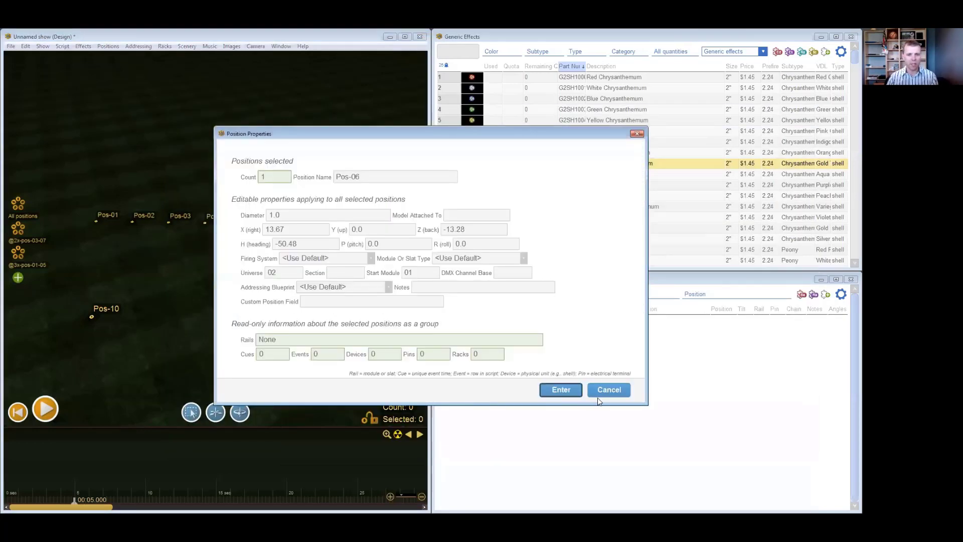
{"action": "left_click", "coordinate": [600, 392]}
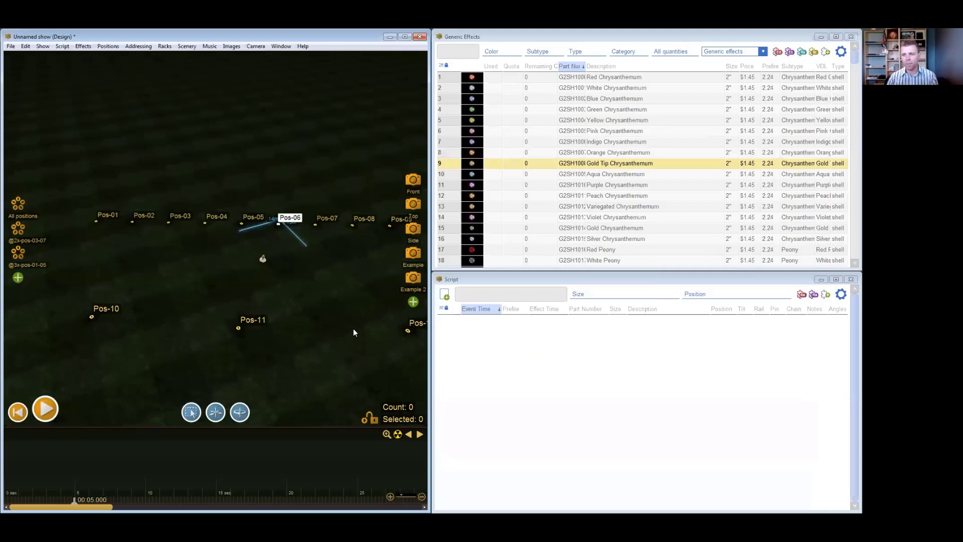
- Select all twelve positions in the 3D view and delete them
{"action": "left_click_drag", "start_coordinate": [333, 284], "coordinate": [291, 273]}
{"action": "scroll", "coordinate": [295, 283], "scroll_direction": "down", "scroll_amount": 2}
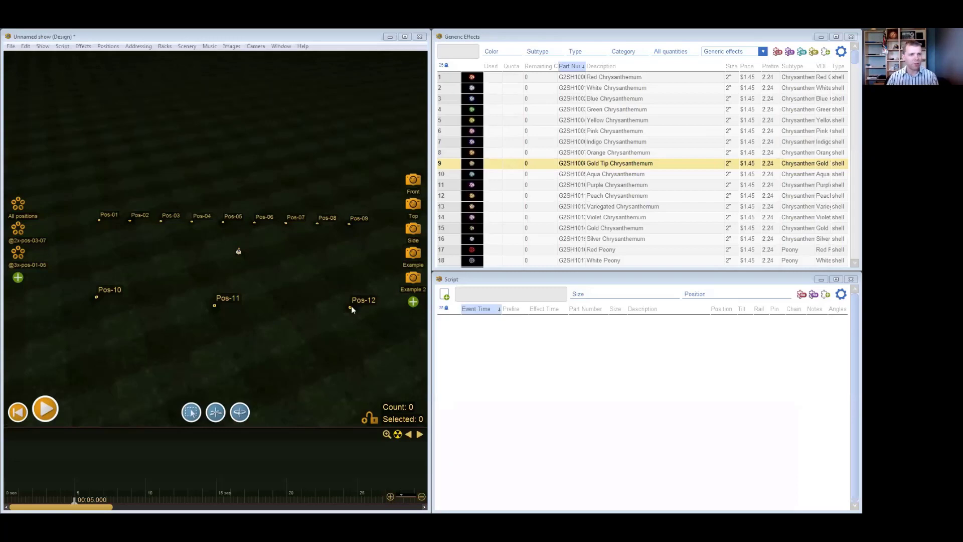
{"action": "scroll", "coordinate": [350, 300], "scroll_direction": "down", "scroll_amount": 3}
{"action": "left_click_drag", "start_coordinate": [123, 216], "coordinate": [374, 334]}
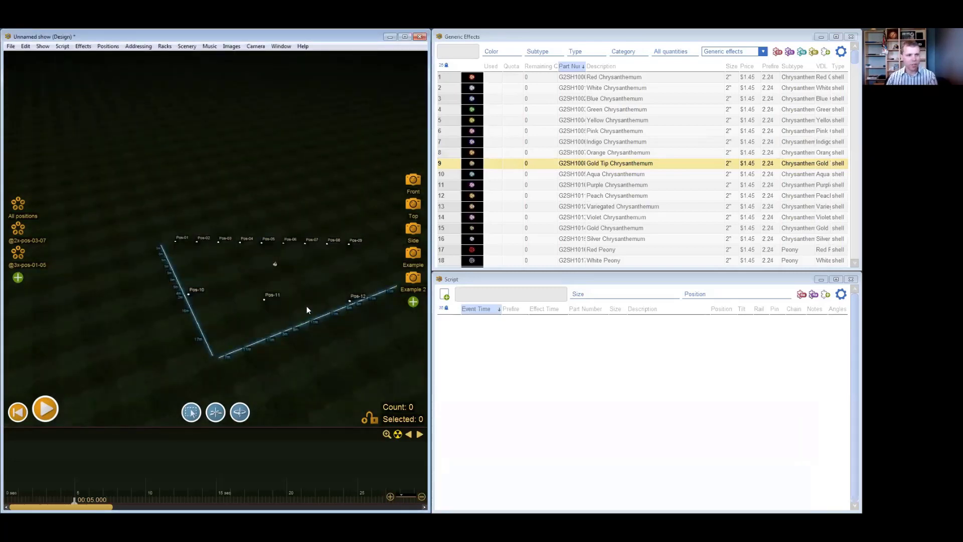
{"action": "key", "text": "Delete"}
- Switch to the Front camera and add a row of 9 new positions
{"action": "left_click", "coordinate": [412, 186]}
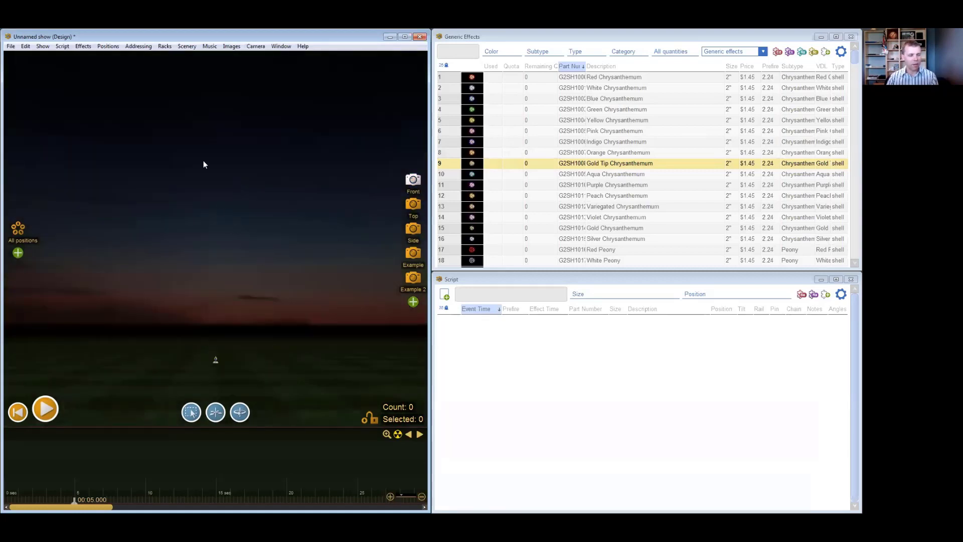
{"action": "key", "text": "ctrl+p"}
{"action": "type", "text": "89"}
{"action": "key", "text": "BackSpace"}
{"action": "key", "text": "BackSpace"}
{"action": "type", "text": "9"}
{"action": "key", "text": "Return"}
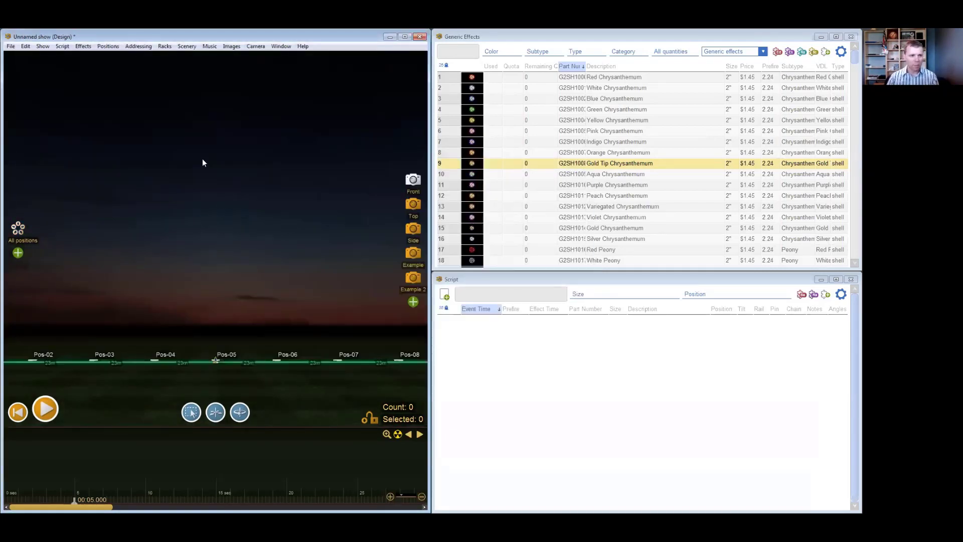
{"action": "scroll", "coordinate": [228, 314], "scroll_direction": "down", "scroll_amount": 3}
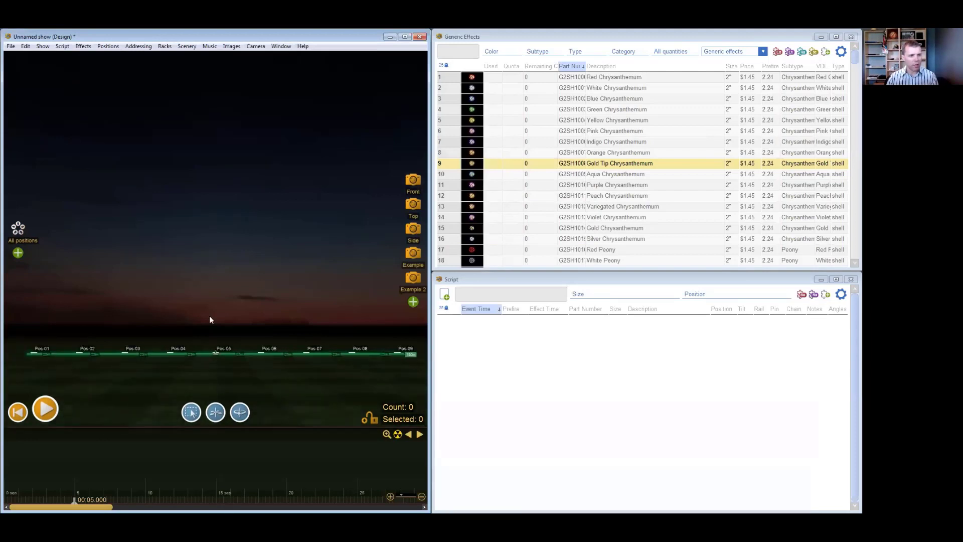
{"action": "left_click_drag", "start_coordinate": [224, 285], "coordinate": [206, 344]}
{"action": "scroll", "coordinate": [194, 351], "scroll_direction": "down", "scroll_amount": 2}
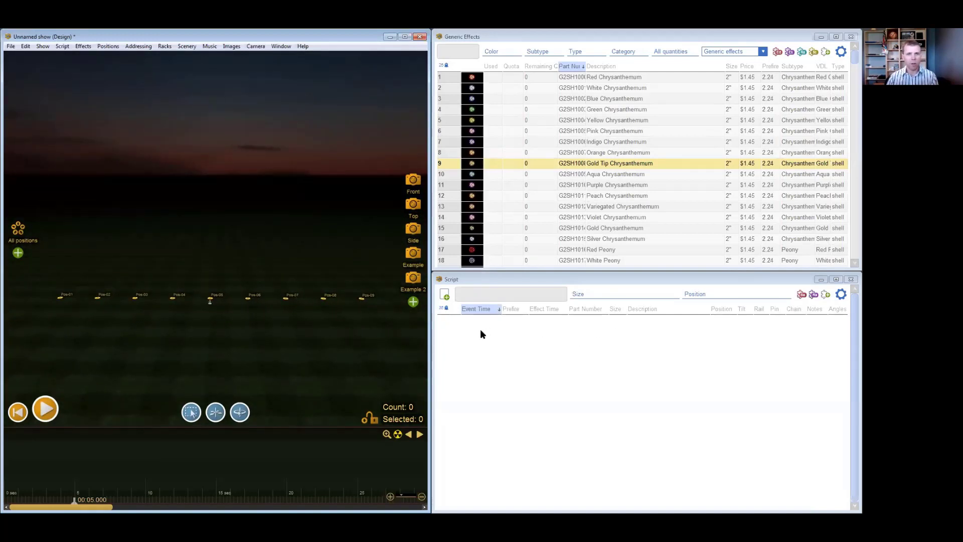
- Look through the Yellow, Red, White, Blue and Green Chrysanthemum shells in the generic effects list
{"action": "left_click", "coordinate": [623, 122]}
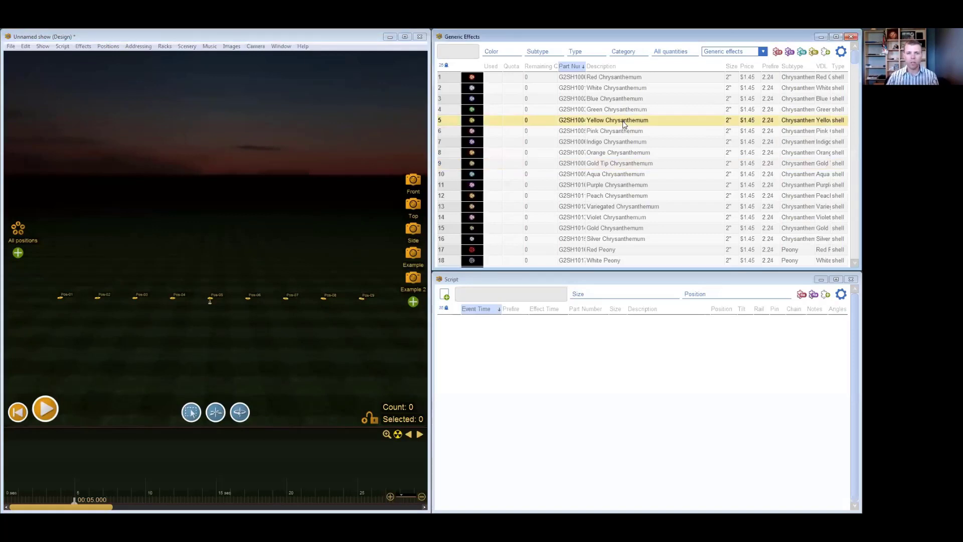
{"action": "left_click", "coordinate": [630, 80]}
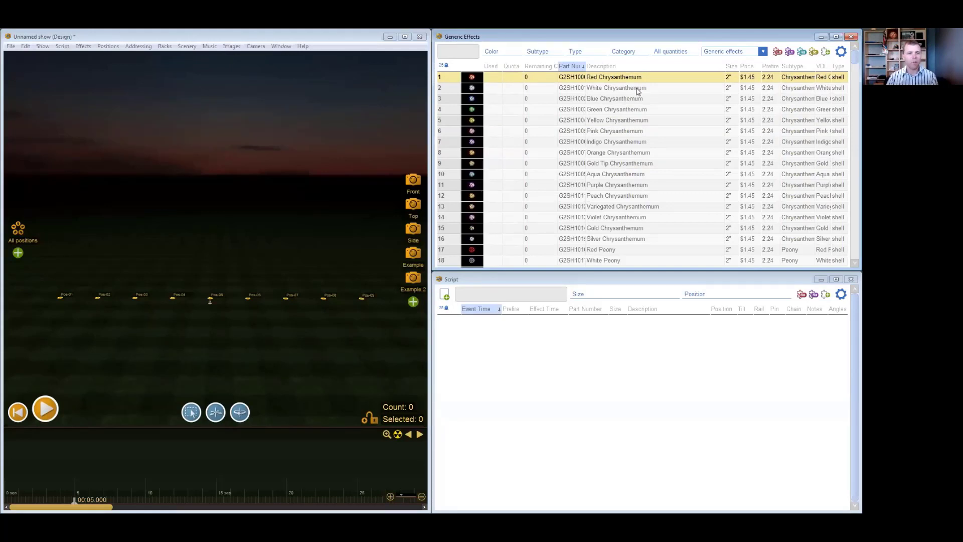
{"action": "left_click", "coordinate": [638, 90]}
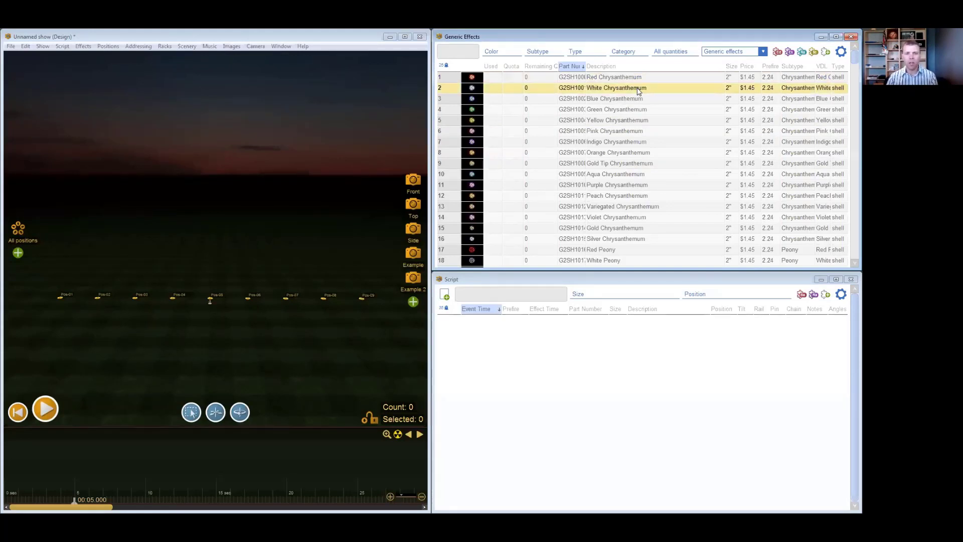
{"action": "left_click", "coordinate": [640, 100]}
{"action": "left_click", "coordinate": [642, 110]}
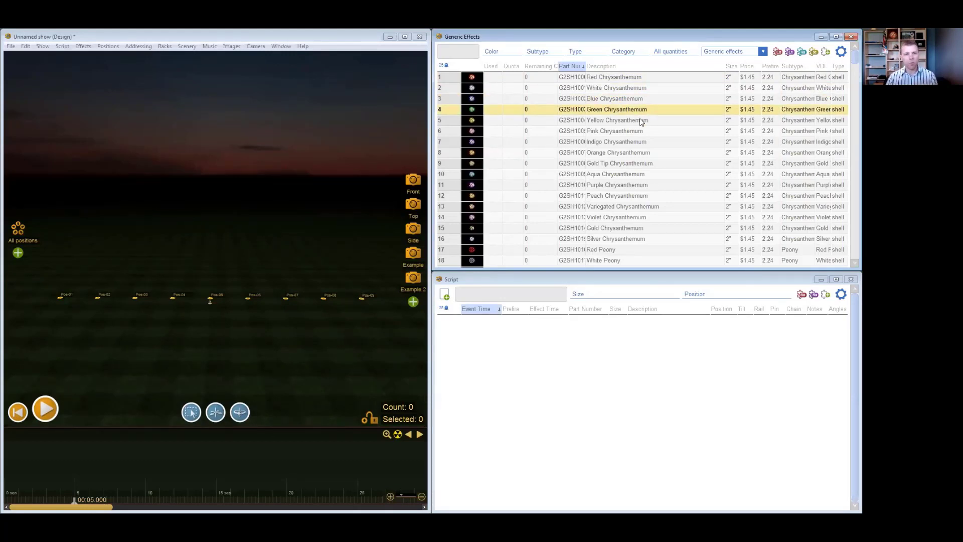
- Select Pos-05 and lock the positions against accidental movement
{"action": "left_click", "coordinate": [217, 293]}
{"action": "left_click", "coordinate": [211, 298]}
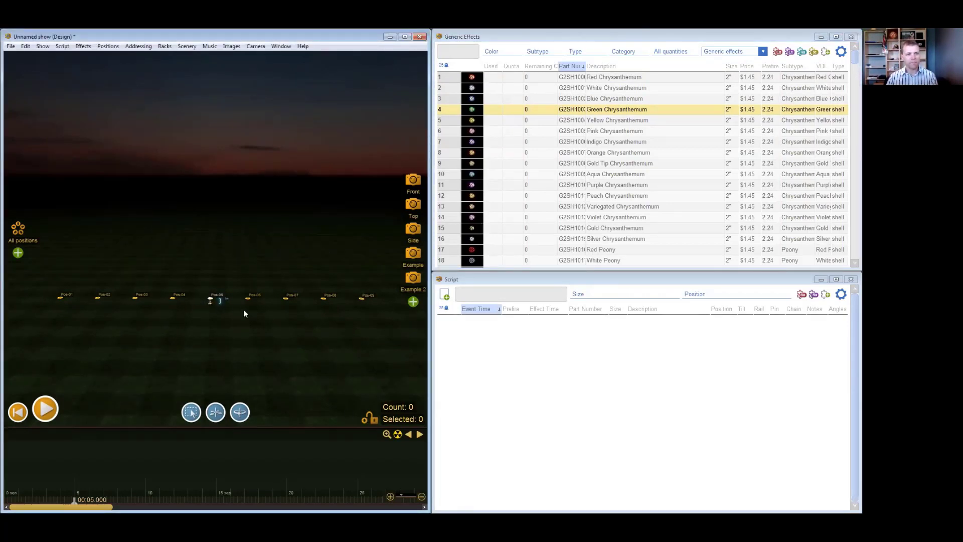
{"action": "left_click", "coordinate": [373, 419]}
- Insert a 2" Green Chrysanthemum at Pos-05 at 00:05.000, and delete it again
{"action": "left_click", "coordinate": [216, 300]}
{"action": "double_click", "coordinate": [472, 114]}
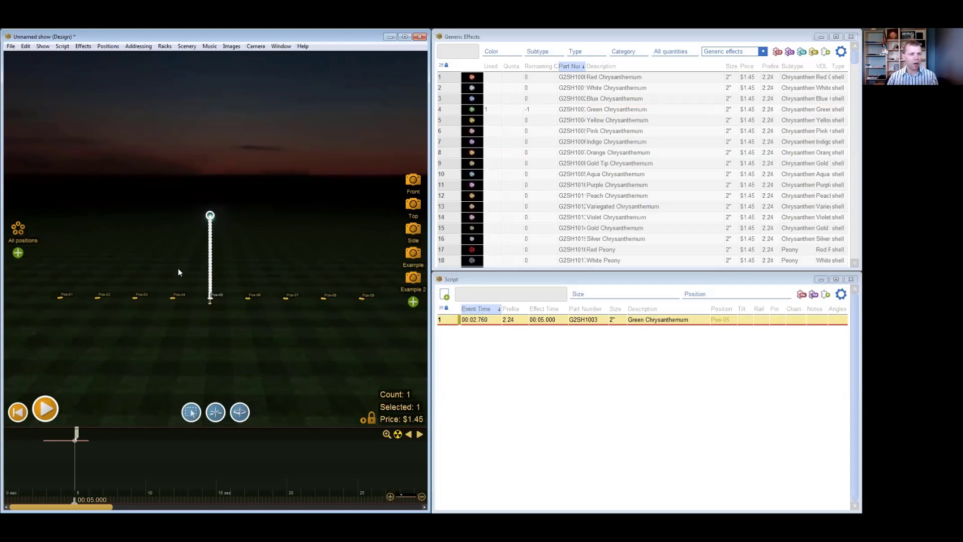
{"action": "key", "text": "Delete"}
- Insert a 2" Green Chrysanthemum at all nine positions at 00:05.000, and delete the inserted effects
{"action": "left_click_drag", "start_coordinate": [42, 322], "coordinate": [389, 269]}
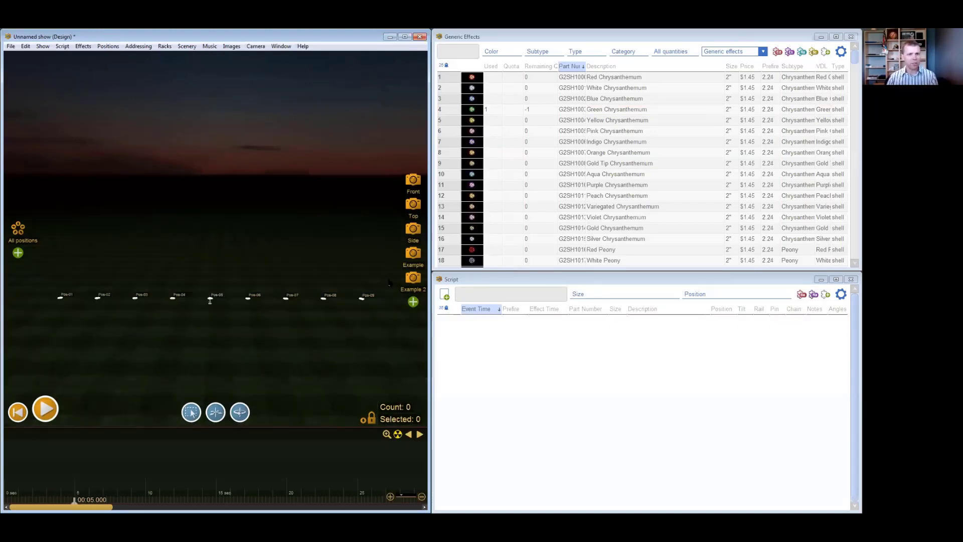
{"action": "double_click", "coordinate": [472, 113]}
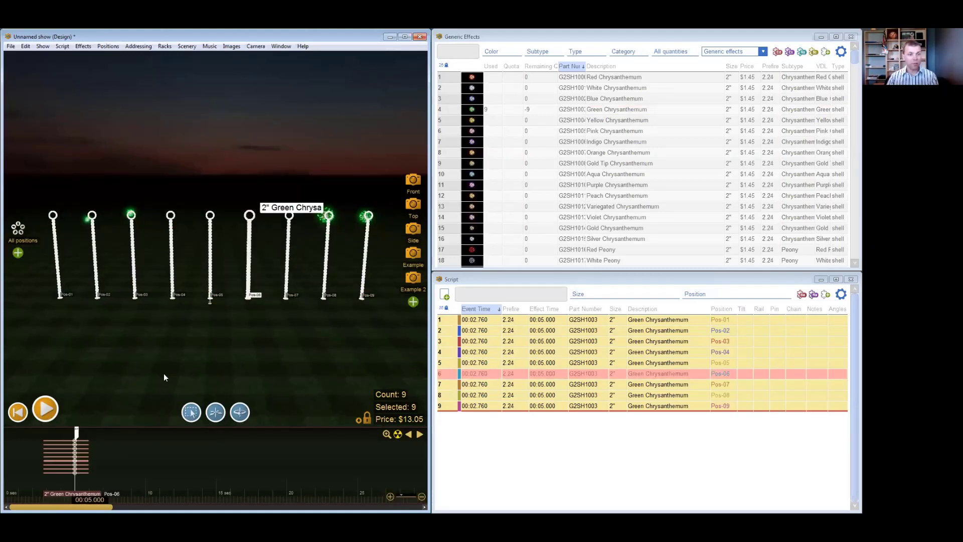
{"action": "key", "text": "Delete"}
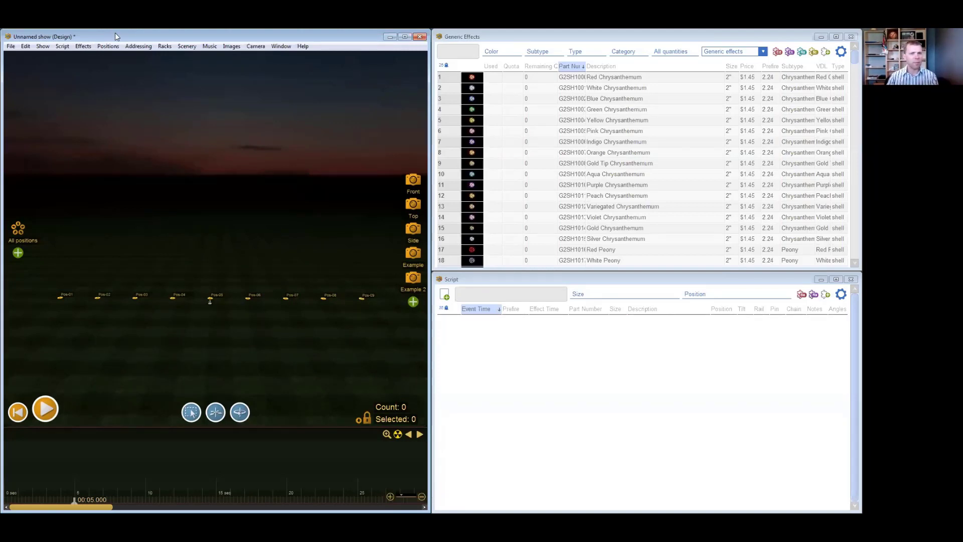
- Review the script commands and shortcuts for choosing, inserting and replacing effects
{"action": "left_click", "coordinate": [62, 47]}
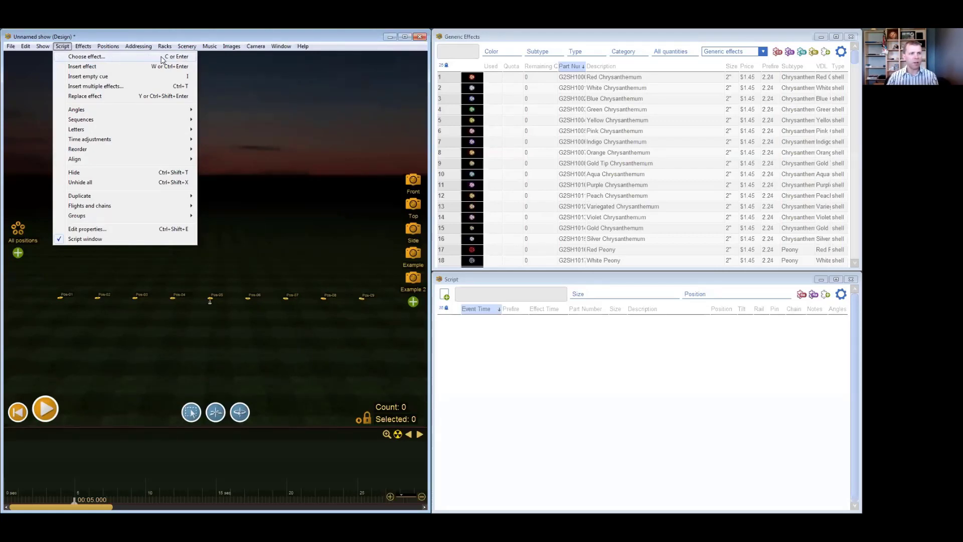
{"action": "left_click", "coordinate": [174, 38]}
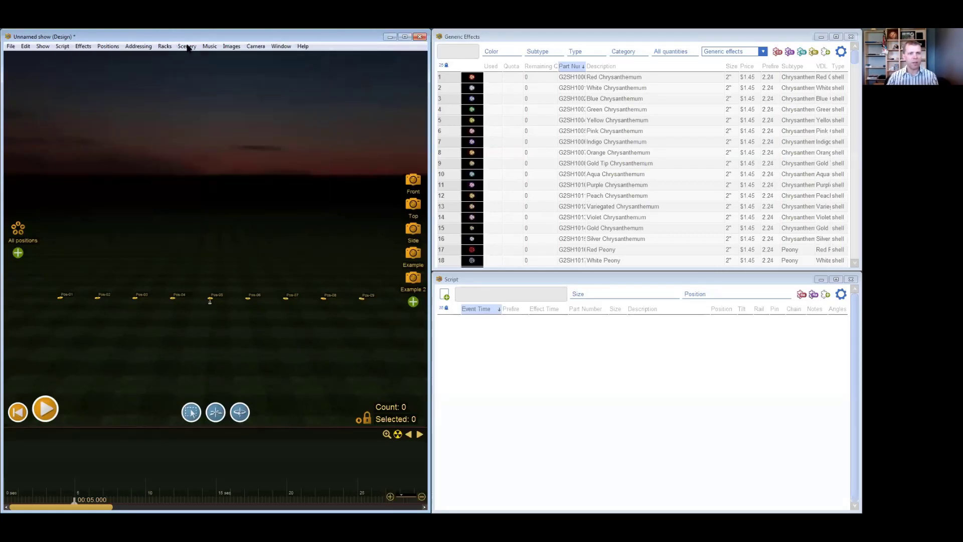
{"action": "left_click", "coordinate": [584, 38]}
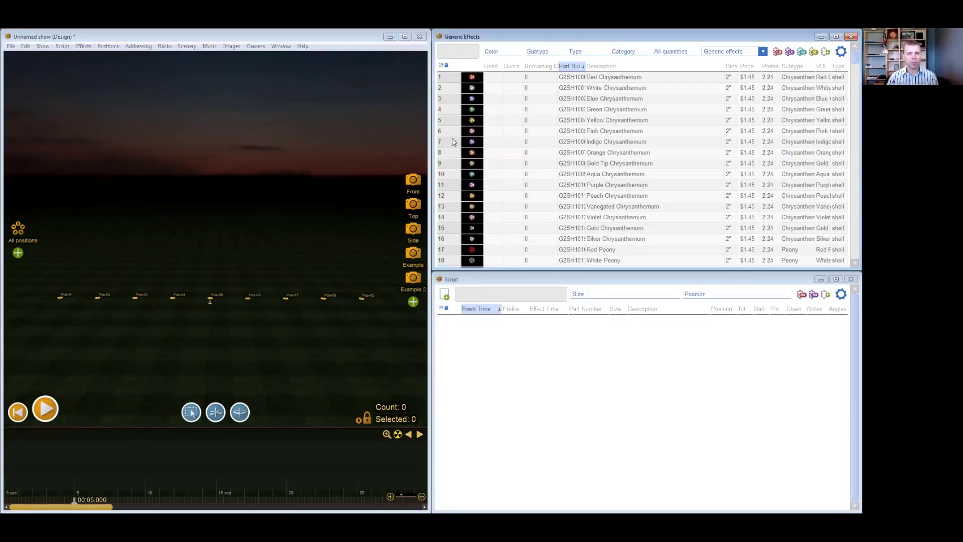
{"action": "left_click", "coordinate": [247, 232]}
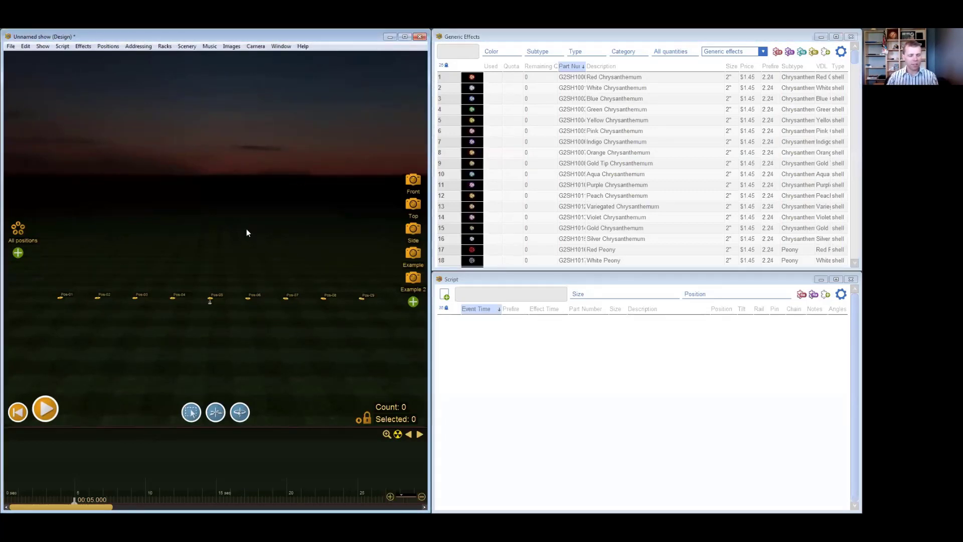
- Dismiss the effect-choosing instructions and search the generic effects for "red"
{"action": "key", "text": "ctrl+f"}
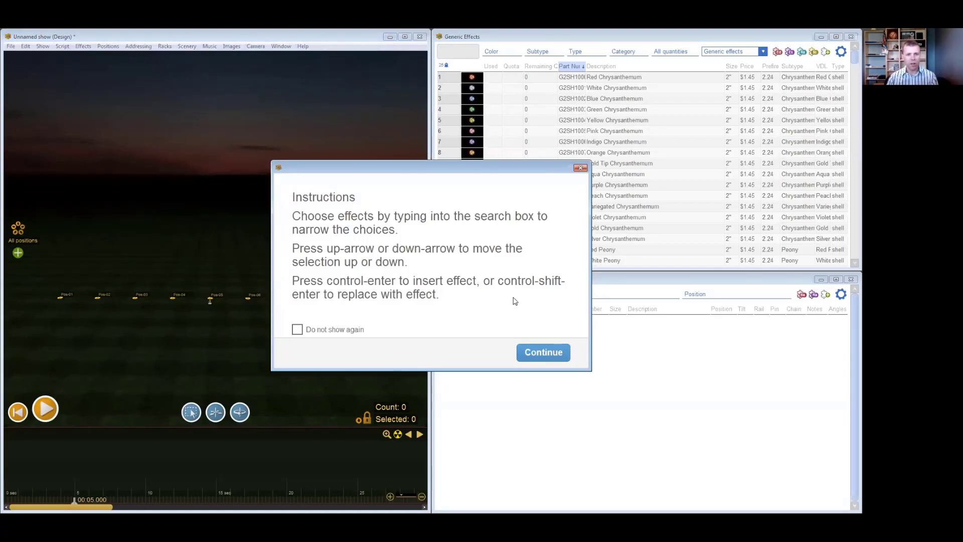
{"action": "left_click", "coordinate": [546, 356]}
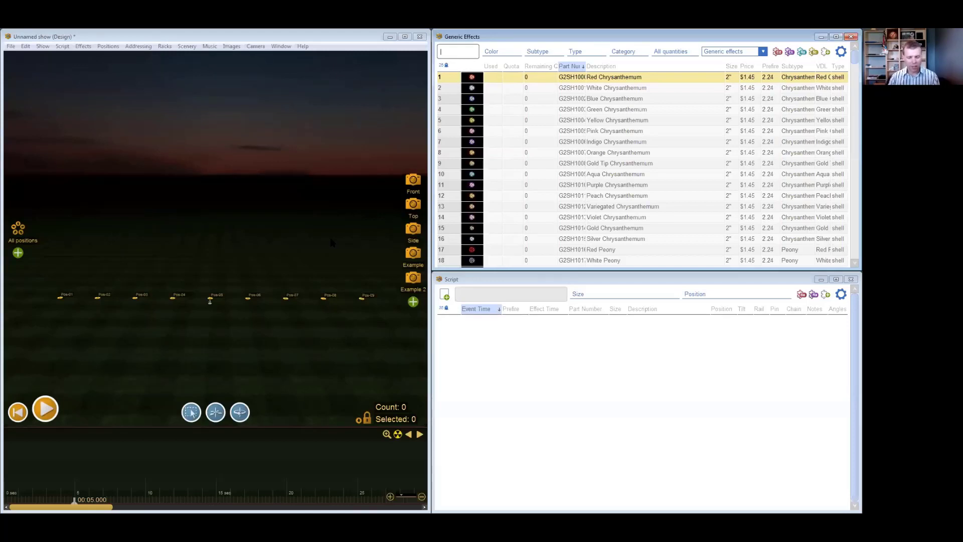
{"action": "type", "text": "red"}
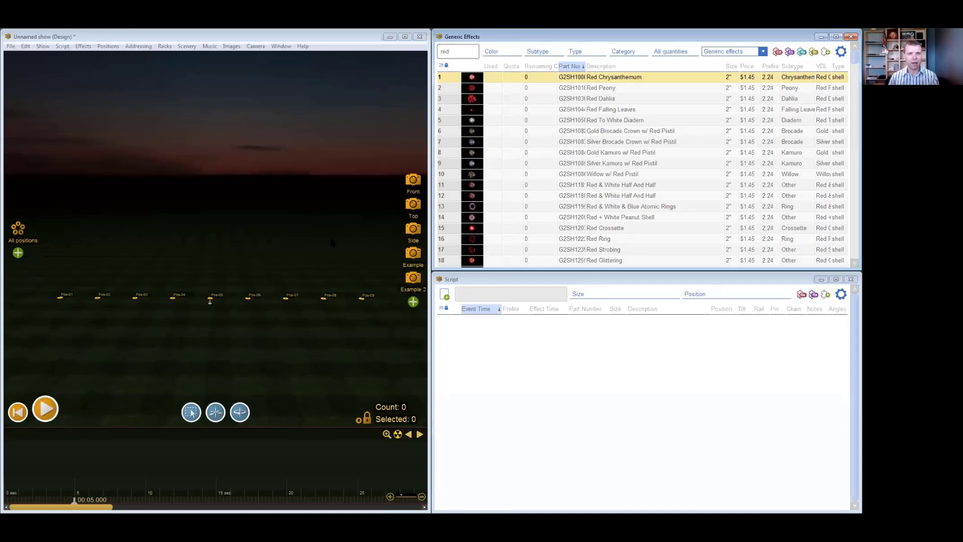
- Step up and down through the red effects, from Red Chrysanthemum to Gold Brocade Crown w/ Red Pistil
{"action": "key", "text": "Down"}
{"action": "key", "text": "Down"}
{"action": "key", "text": "Down"}
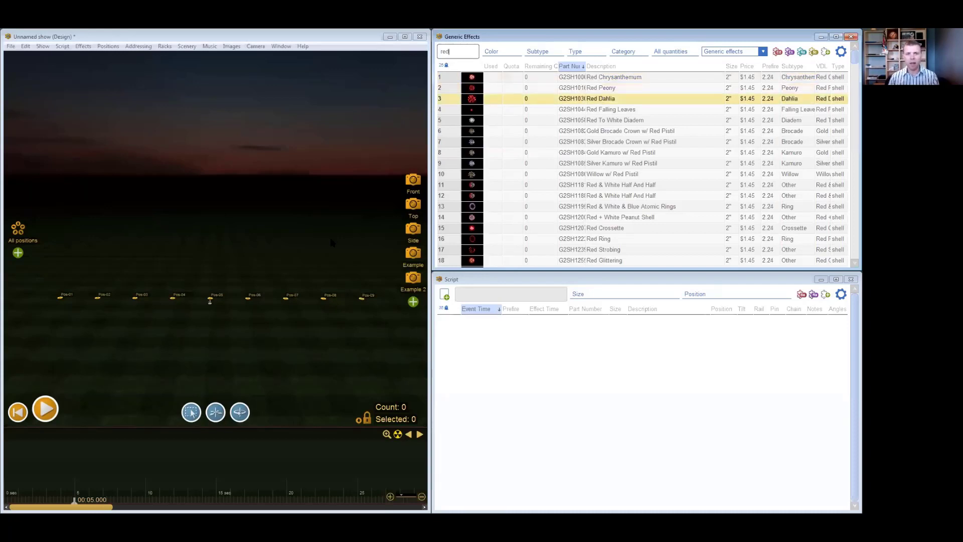
{"action": "key", "text": "Up"}
{"action": "key", "text": "Up"}
{"action": "key", "text": "Up"}
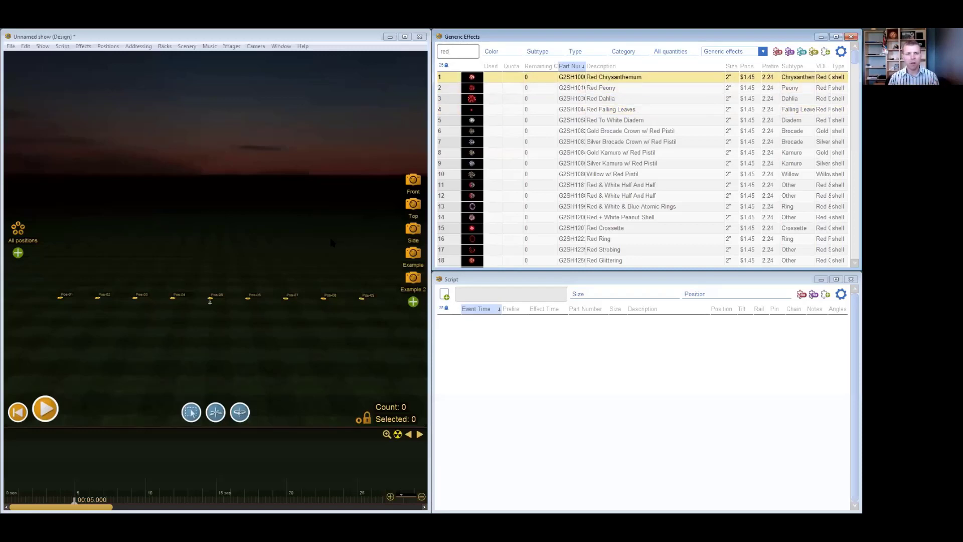
{"action": "key", "text": "Down"}
{"action": "key", "text": "Down"}
{"action": "key", "text": "Down"}
{"action": "key", "text": "Down"}
{"action": "key", "text": "Down"}
{"action": "key", "text": "Down"}
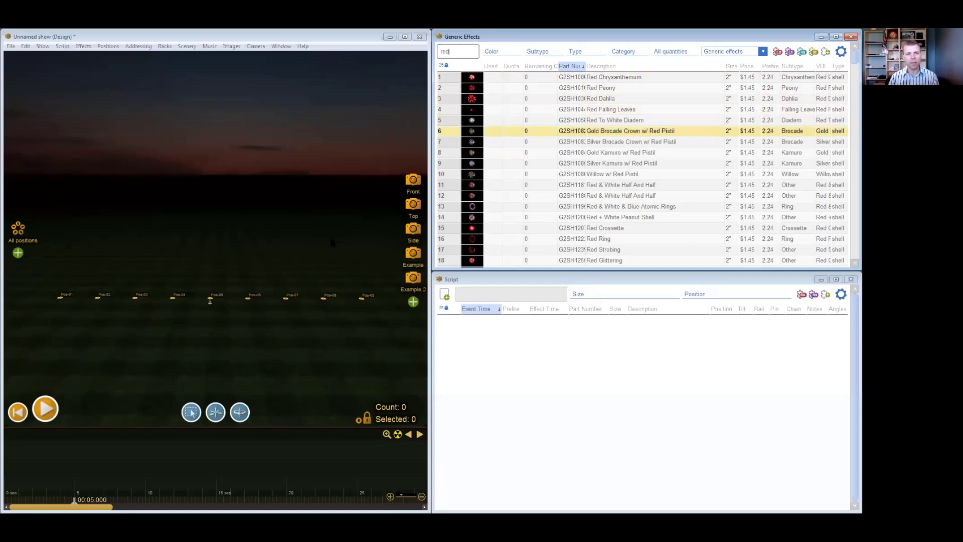
- Insert the 2" Silver Brocade Crown w/ Red Pistil at Pos-01 at 00:05.000
{"action": "key", "text": "Down"}
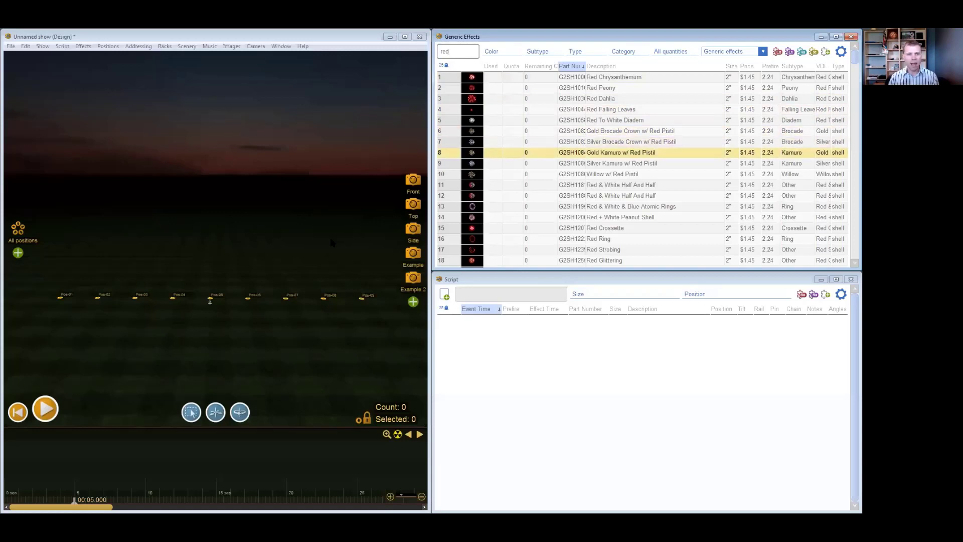
{"action": "key", "text": "Up"}
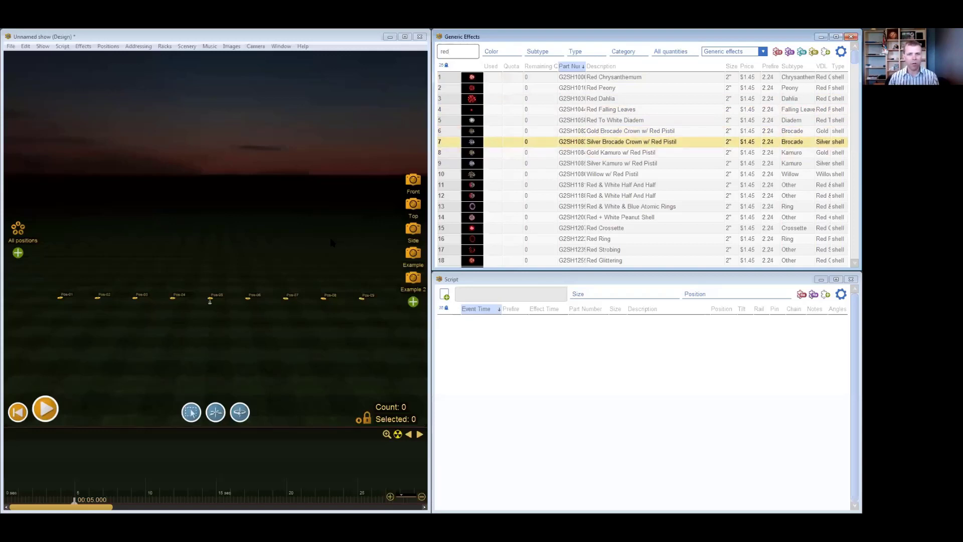
{"action": "key", "text": "Return"}
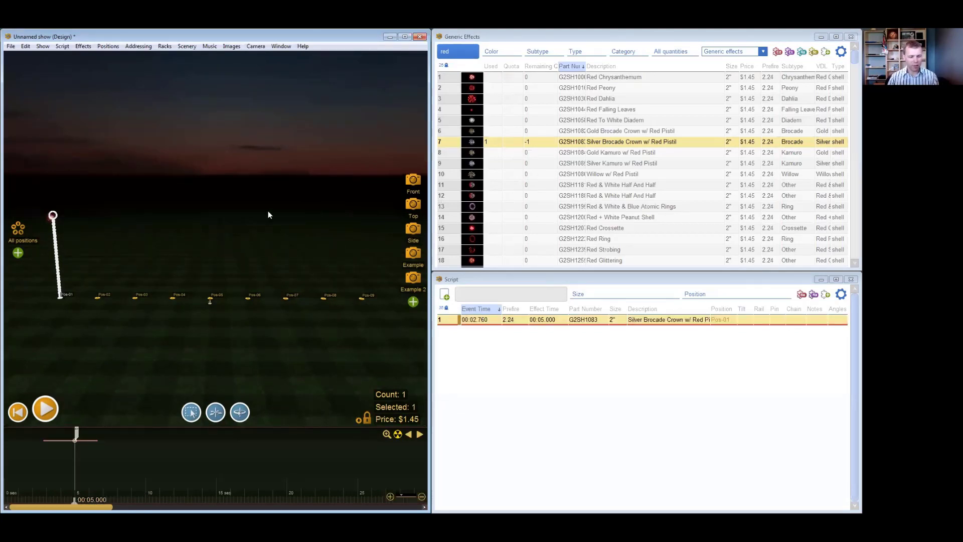
- Dismiss the effect-choosing instructions so they do not show again, and search the generic effects for "blue willow"
{"action": "key", "text": "ctrl+e"}
{"action": "left_click", "coordinate": [299, 331]}
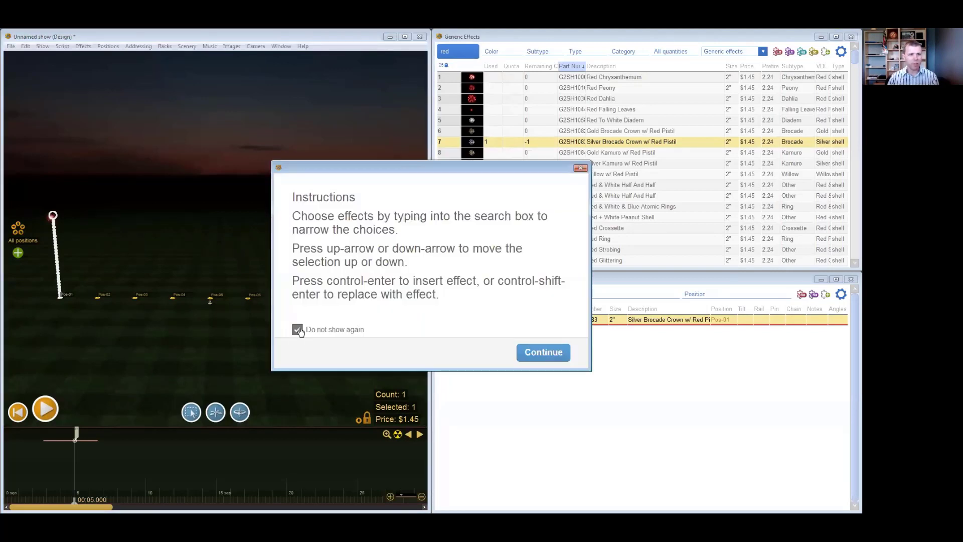
{"action": "left_click", "coordinate": [542, 353]}
{"action": "type", "text": "b"}
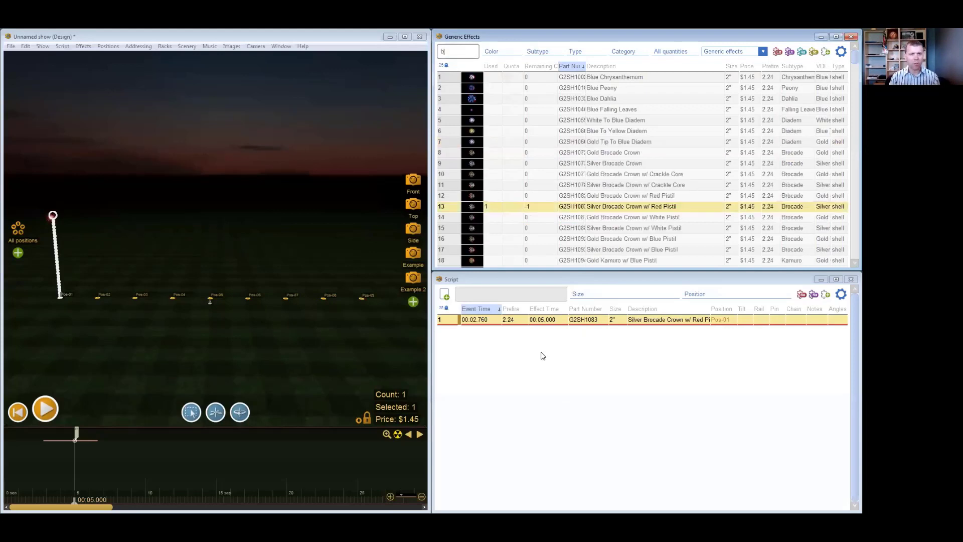
{"action": "type", "text": "lue wi"}
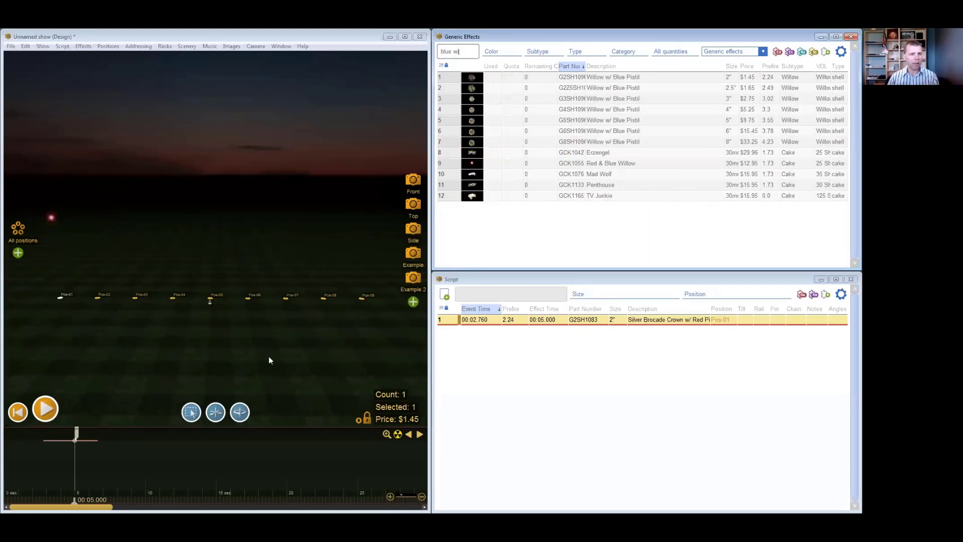
{"action": "type", "text": "llow"}
- Insert the 4" Willow w/ Blue Pistil at Pos-05, and replace it with the 6" Willow w/ Blue Pistil
{"action": "left_click", "coordinate": [211, 299]}
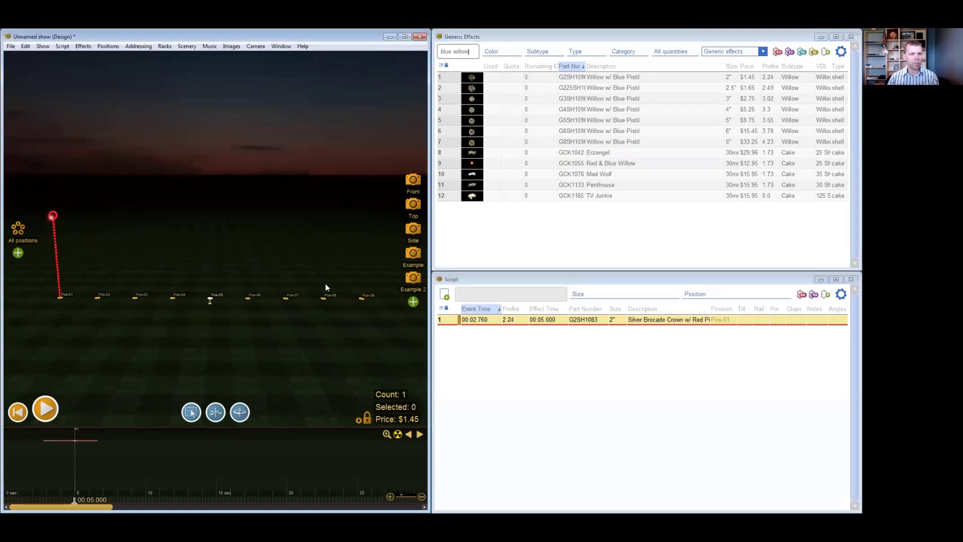
{"action": "left_click", "coordinate": [514, 41]}
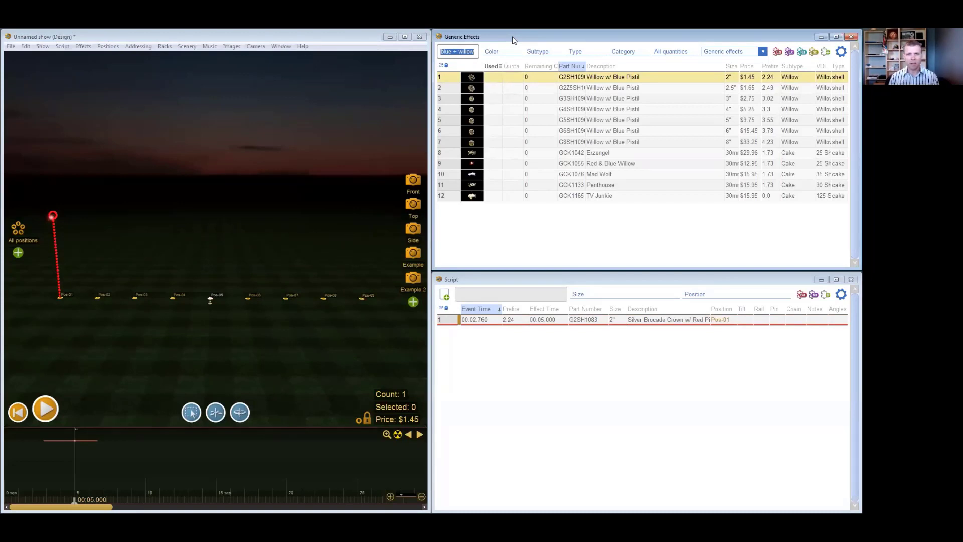
{"action": "key", "text": "Down"}
{"action": "key", "text": "Down"}
{"action": "key", "text": "Down"}
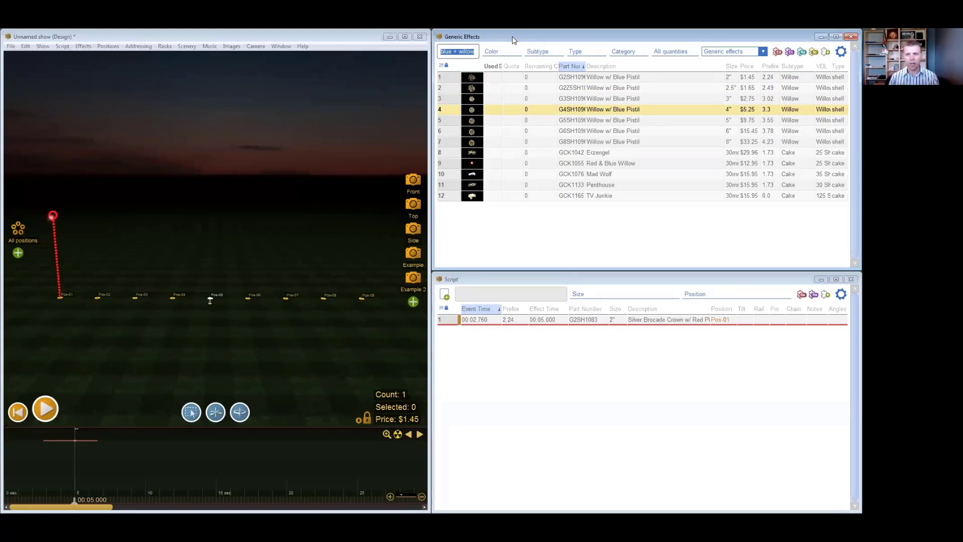
{"action": "key", "text": "Return"}
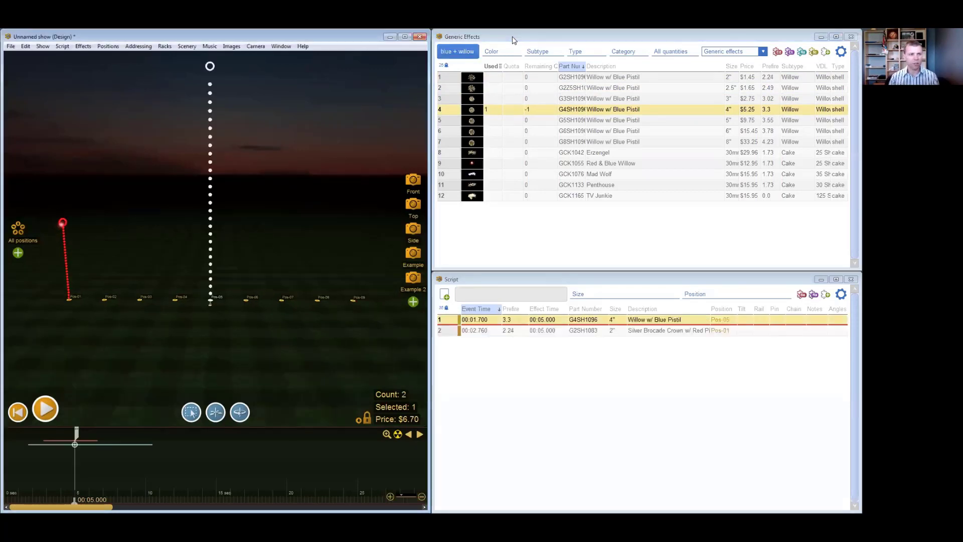
{"action": "left_click", "coordinate": [507, 131]}
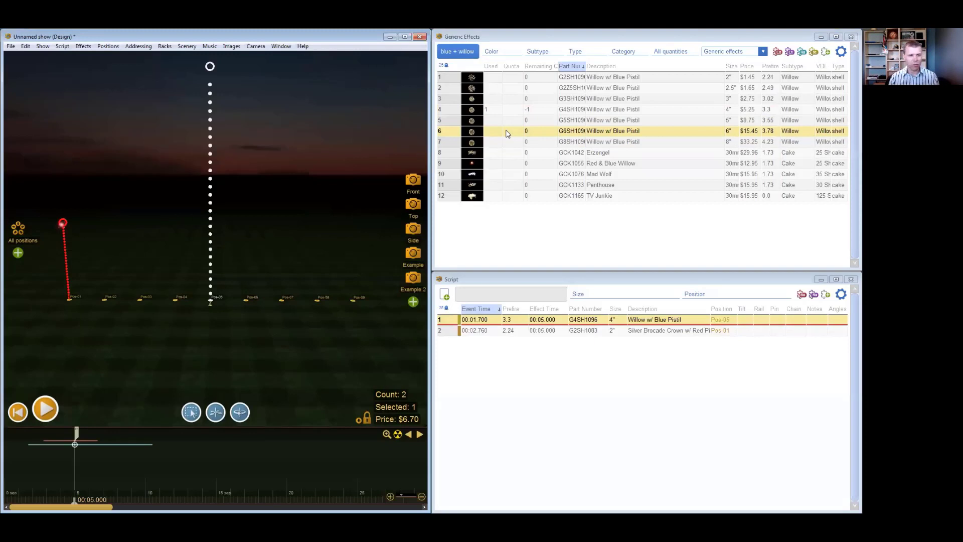
{"action": "double_click", "coordinate": [506, 133]}
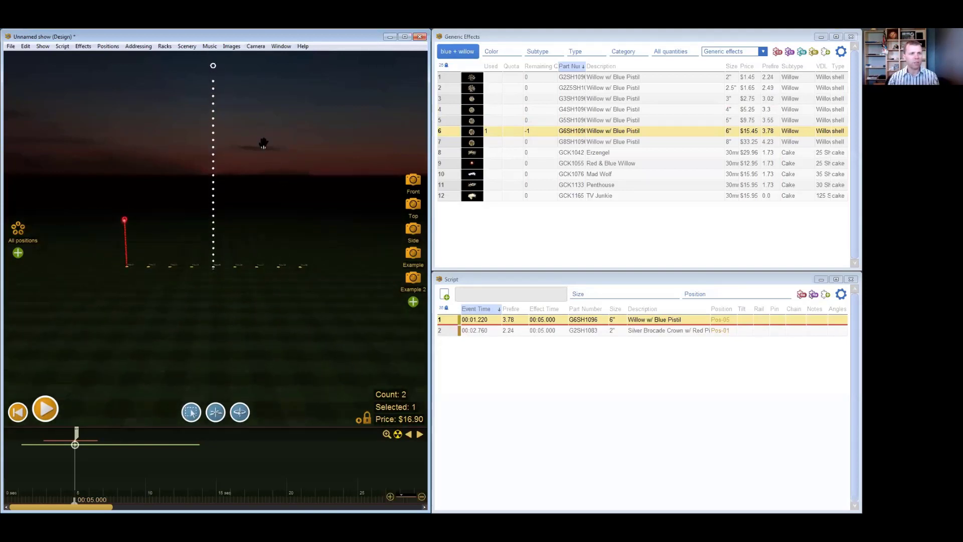
- Search for "pink peony" and replace the Pos-01 effect with the 4" Pink Peony
{"action": "left_click", "coordinate": [129, 252]}
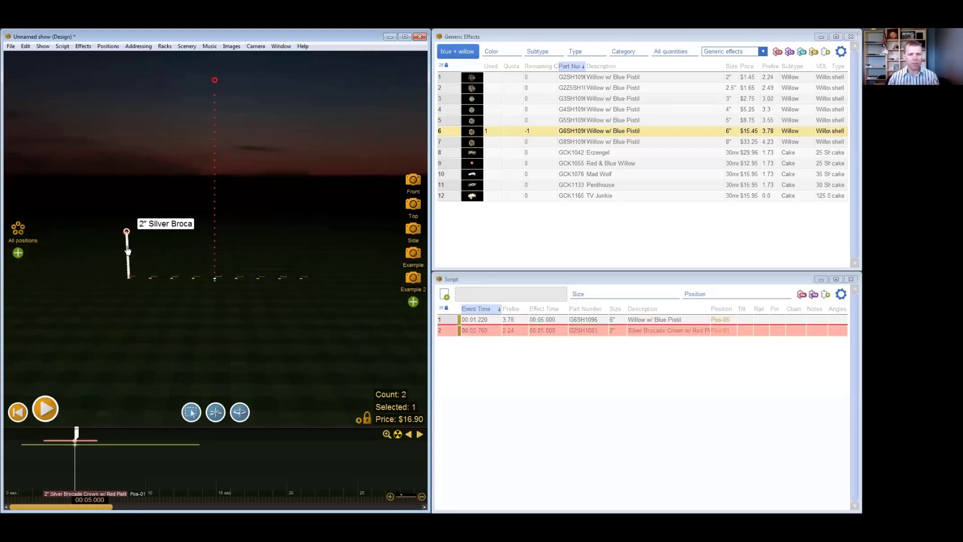
{"action": "key", "text": "ctrl+f"}
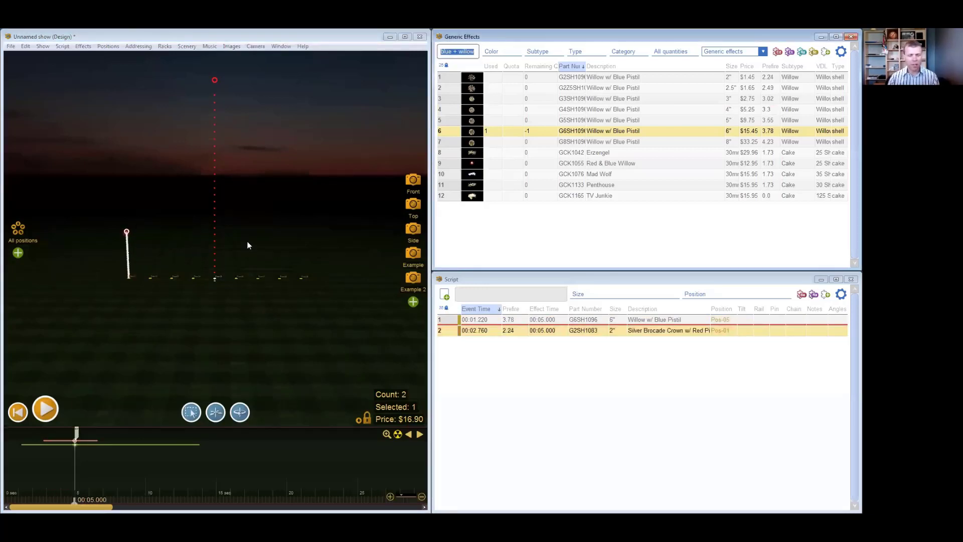
{"action": "type", "text": "pink pe"}
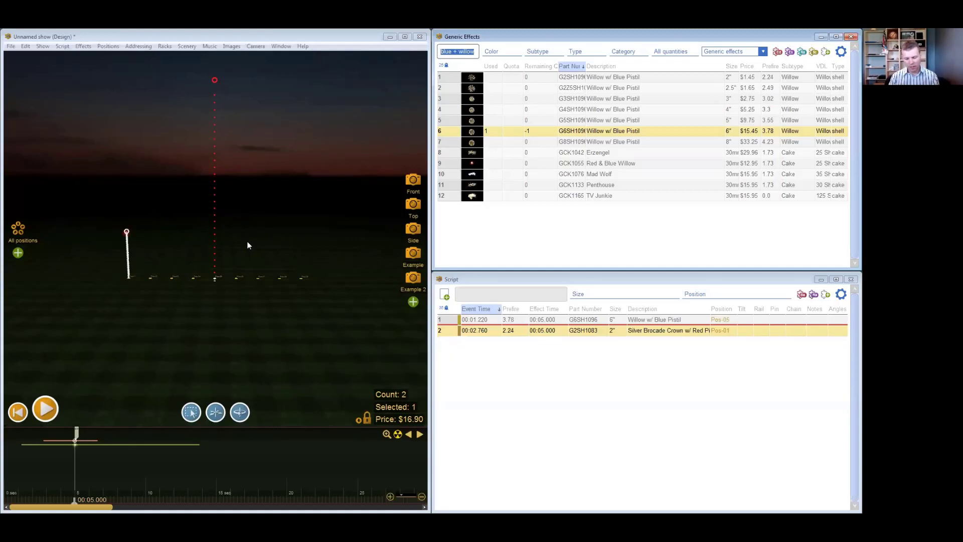
{"action": "type", "text": "ony"}
{"action": "key", "text": "Down"}
{"action": "key", "text": "Down"}
{"action": "key", "text": "Down"}
{"action": "key", "text": "Down"}
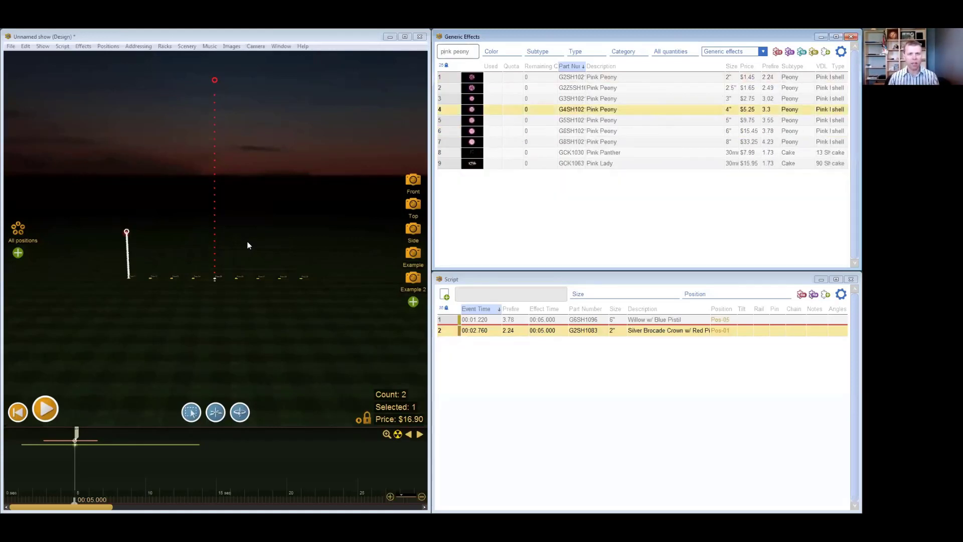
{"action": "key", "text": "Return"}
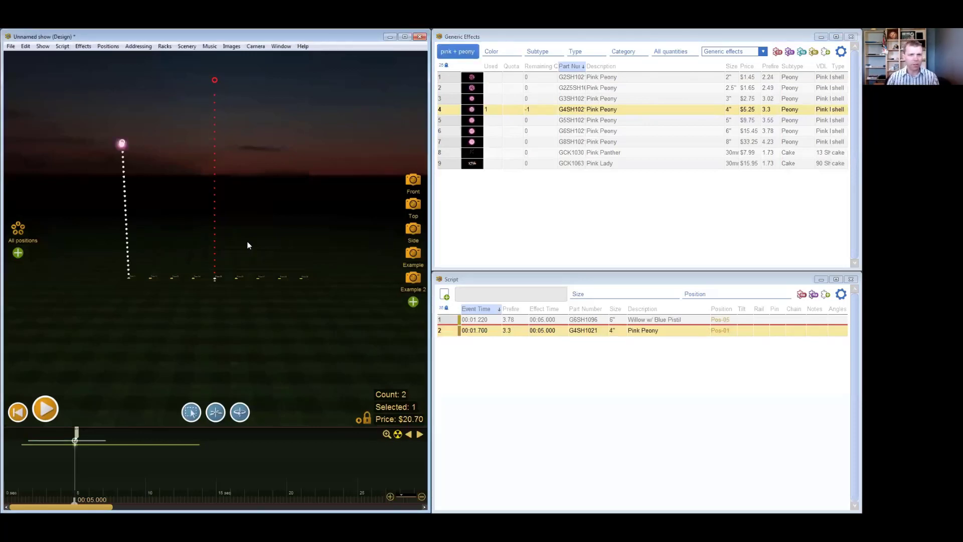
- Maximize the design window, place the effects window over its center, and clear the effects search
{"action": "left_click", "coordinate": [404, 36]}
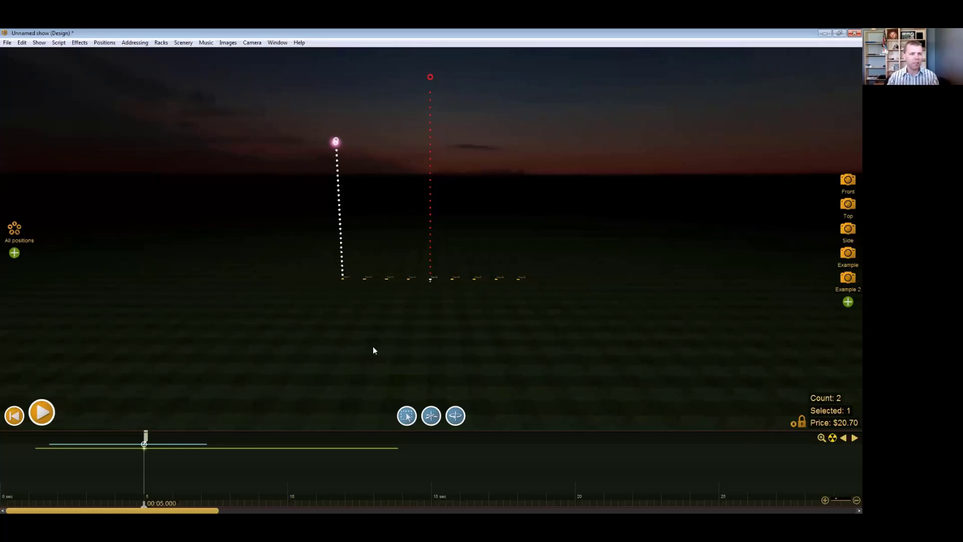
{"action": "key", "text": "ctrl+f"}
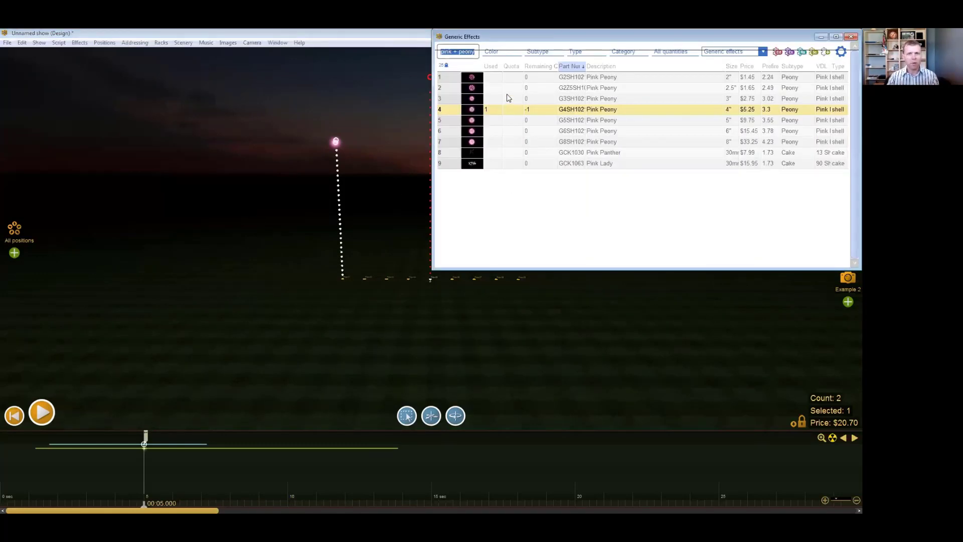
{"action": "left_click_drag", "start_coordinate": [548, 39], "coordinate": [381, 125]}
{"action": "left_click", "coordinate": [317, 140]}
{"action": "left_click", "coordinate": [302, 137]}
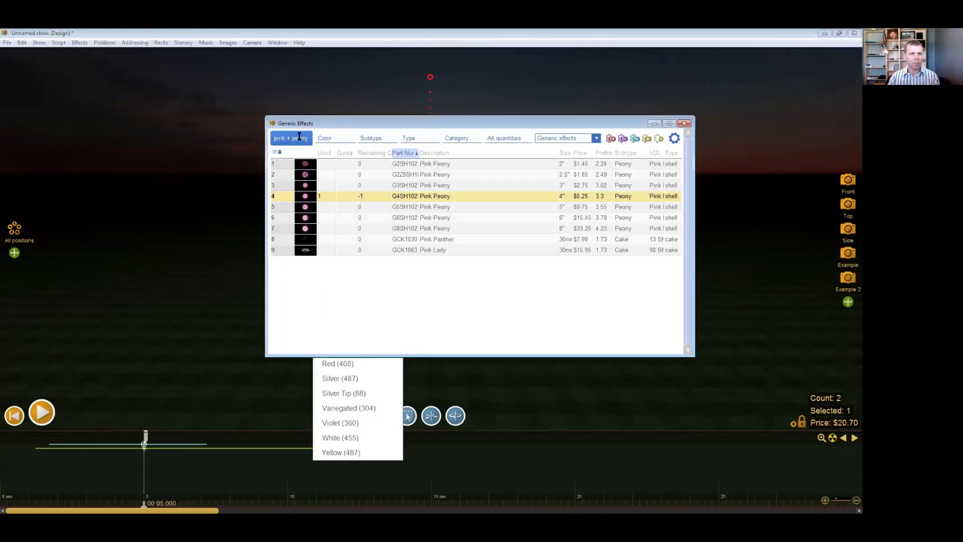
{"action": "left_click", "coordinate": [296, 135]}
{"action": "key", "text": "BackSpace"}
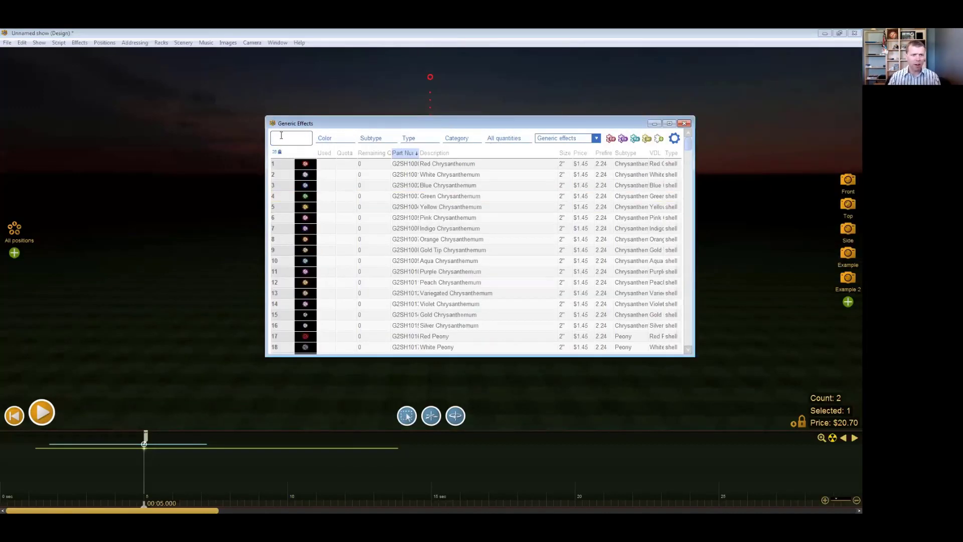
{"action": "left_click_drag", "start_coordinate": [463, 128], "coordinate": [421, 132]}
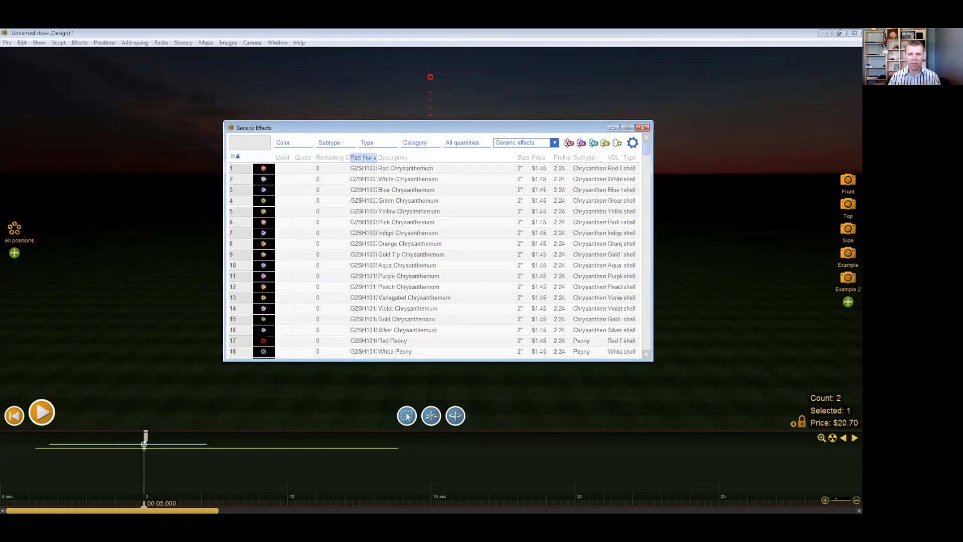
- Search for "gold willow" and insert the 2" Willow w/ Blue Pistil at Pos-05
{"action": "left_click", "coordinate": [250, 143]}
{"action": "type", "text": "gold willow"}
{"action": "key", "text": "Down"}
{"action": "key", "text": "Down"}
{"action": "key", "text": "Down"}
{"action": "key", "text": "Return"}
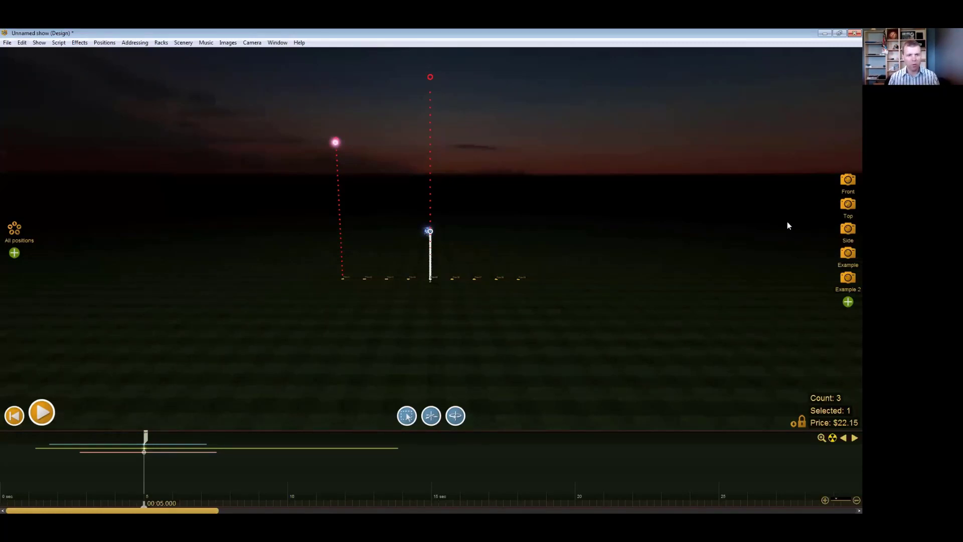
- Search for "gold comet" and insert the 2" Pink Comet w/ Gold Bouquet at Pos-05
{"action": "key", "text": "ctrl+f"}
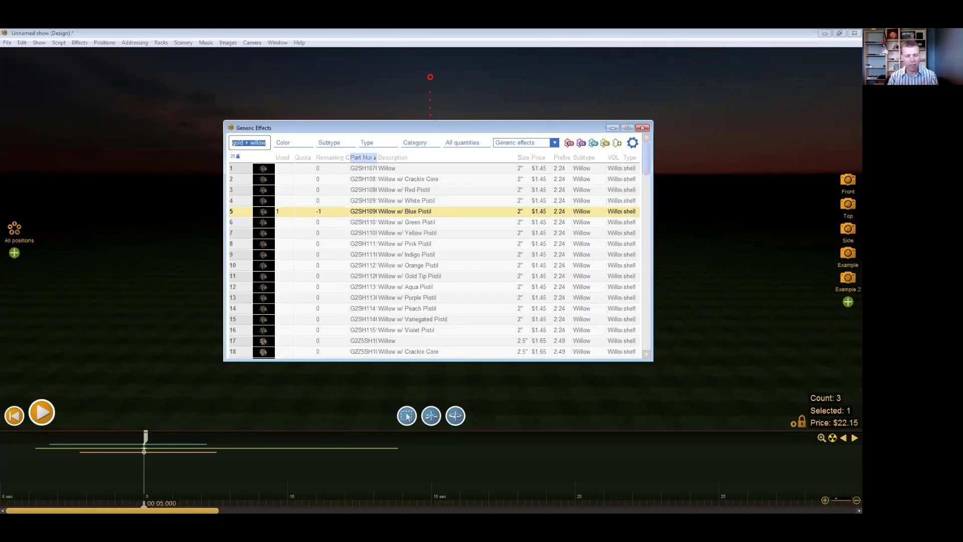
{"action": "type", "text": "gold comet"}
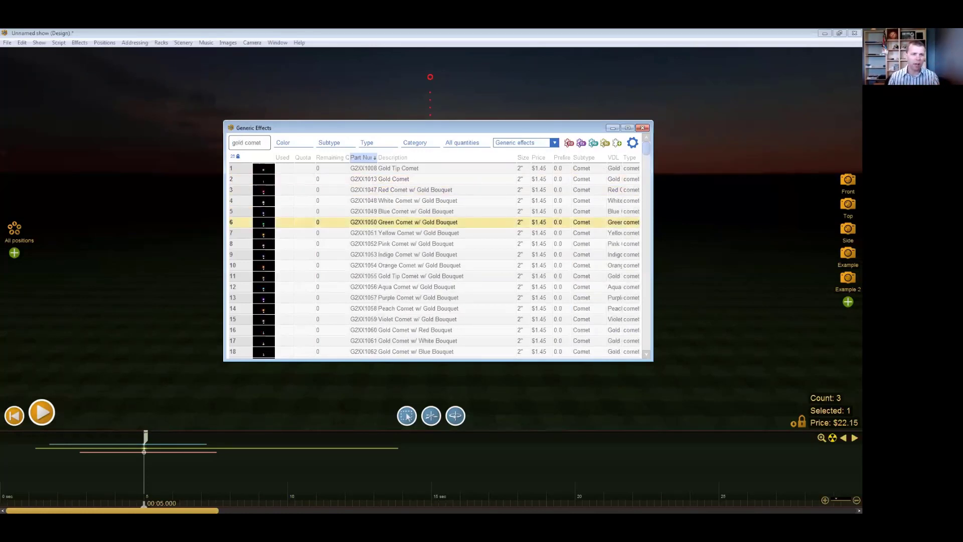
{"action": "key", "text": "Return"}
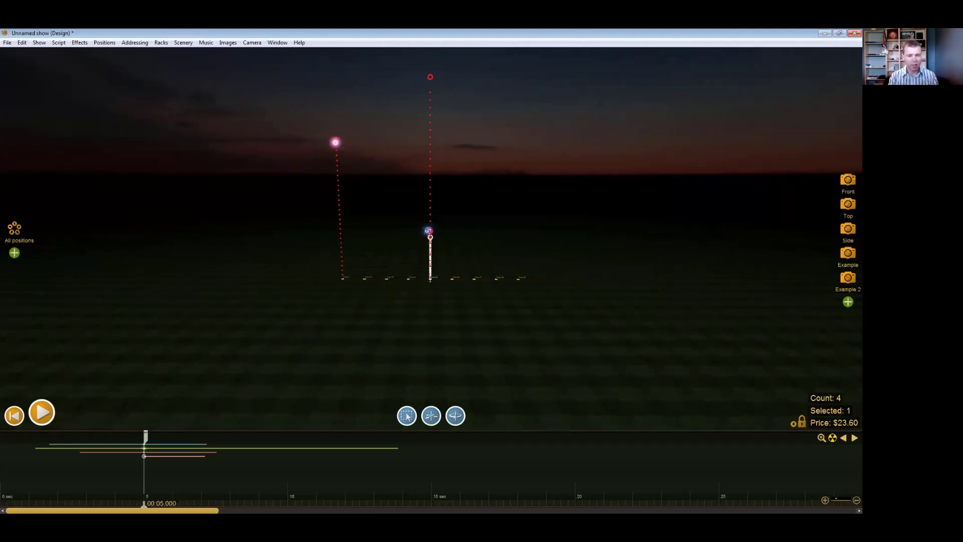
- Restore the design window beside the effects and script windows, and clear the effects search
{"action": "key", "text": "super+Down"}
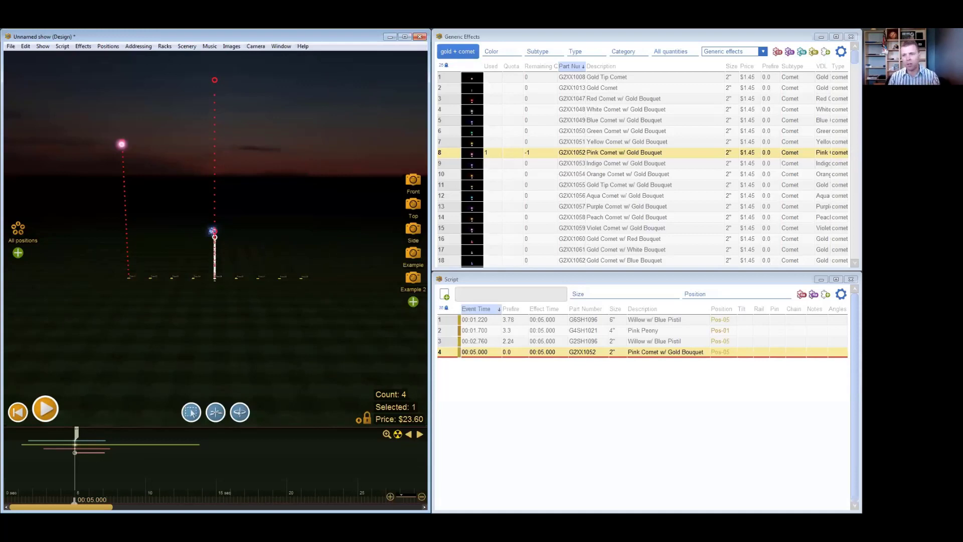
{"action": "left_click", "coordinate": [458, 51]}
{"action": "key", "text": "BackSpace"}
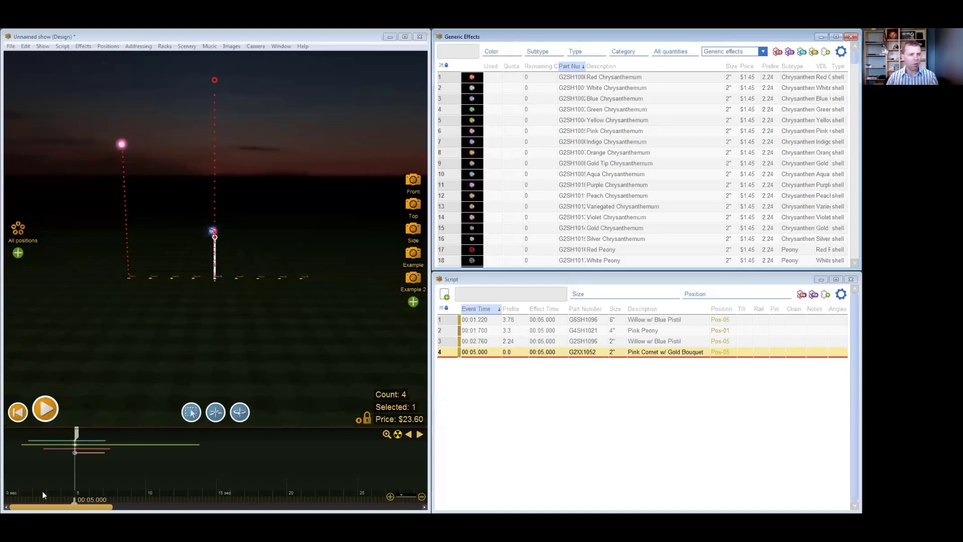
- Select all the effects on the timeline and delete them from the show
{"action": "left_click_drag", "start_coordinate": [23, 465], "coordinate": [58, 469]}
{"action": "left_click_drag", "start_coordinate": [143, 474], "coordinate": [50, 473]}
{"action": "key", "text": "Delete"}
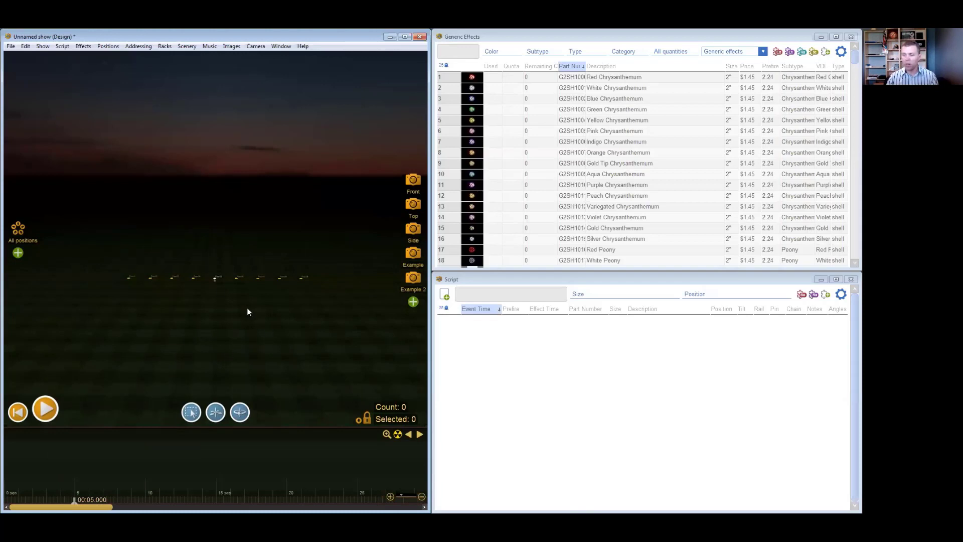
- Start importing effect quotas into the show
{"action": "left_click", "coordinate": [11, 46]}
{"action": "mouse_move", "coordinate": [51, 145]}
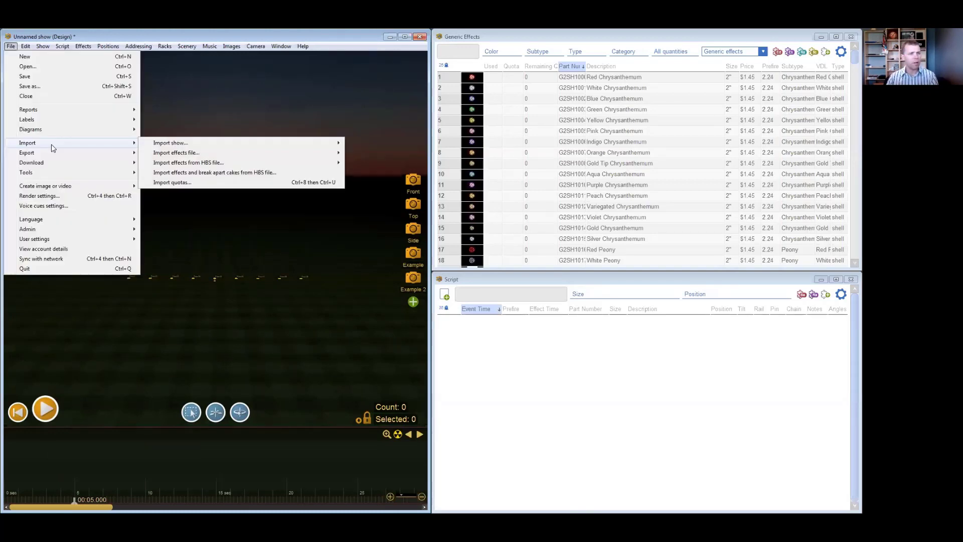
{"action": "mouse_move", "coordinate": [208, 154]}
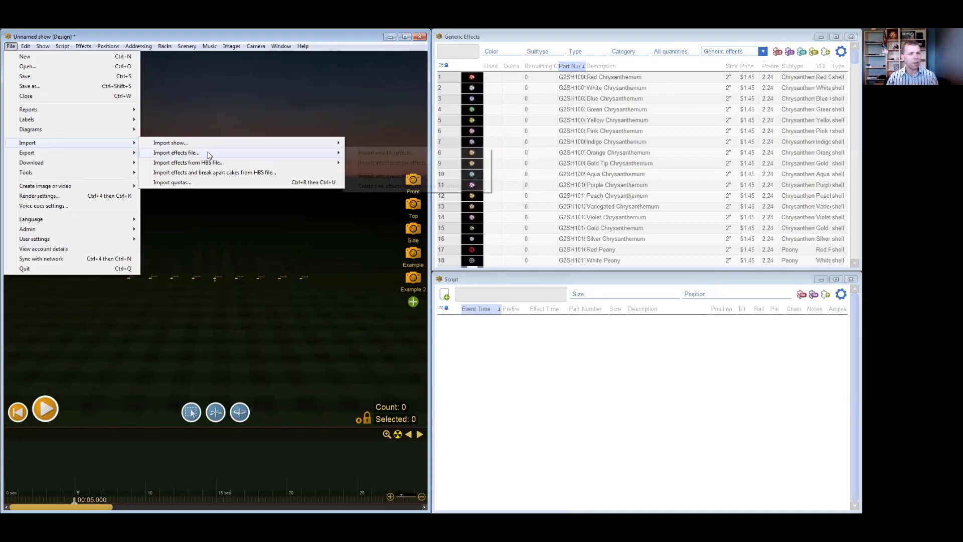
{"action": "left_click", "coordinate": [230, 186]}
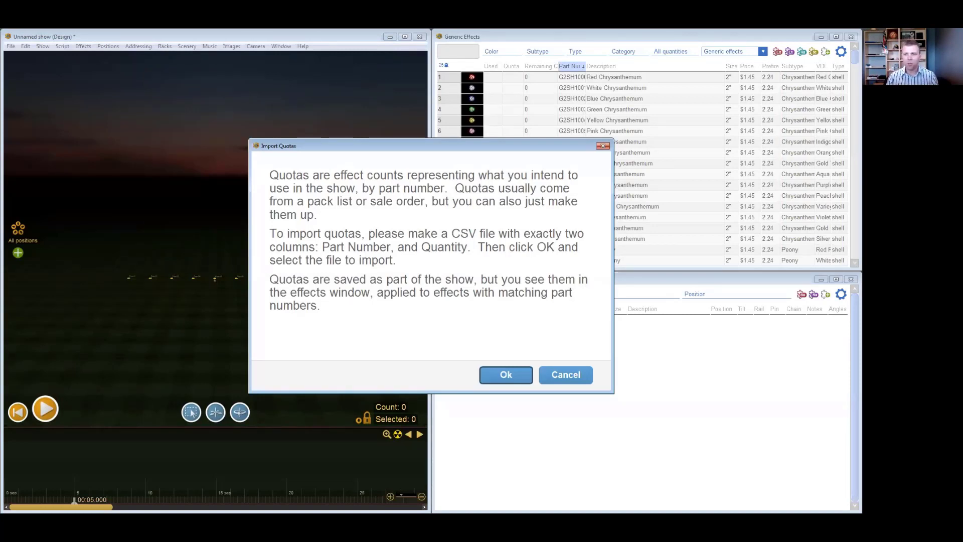
- Switch to the Quotas workbook in Excel and set up a saved copy in Text (Tab delimited) format
{"action": "key", "text": "alt+Tab"}
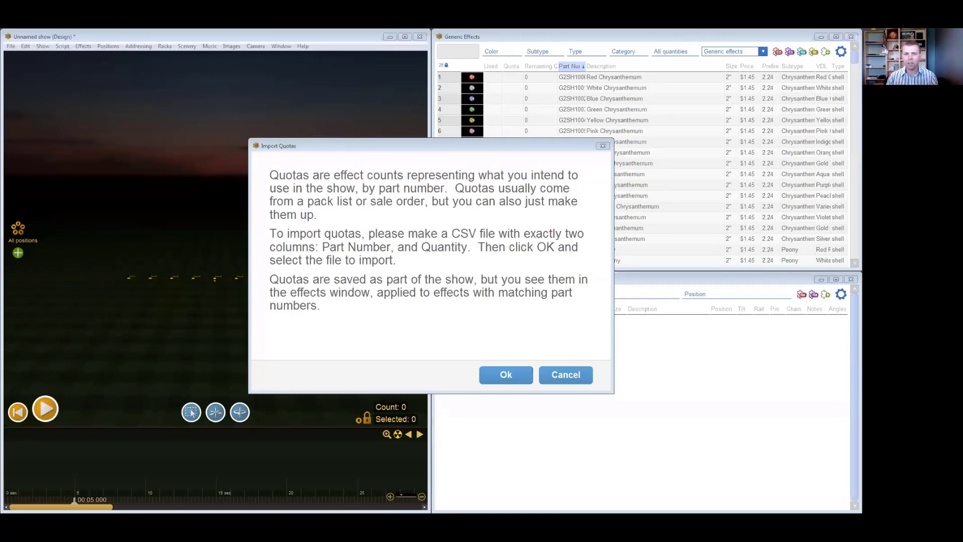
{"action": "key", "text": "alt+Tab"}
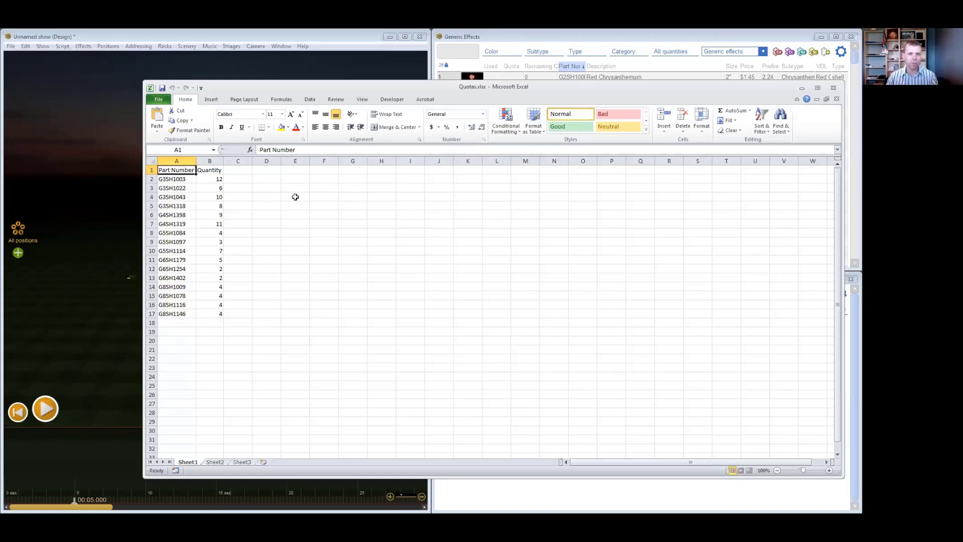
{"action": "left_click", "coordinate": [159, 100]}
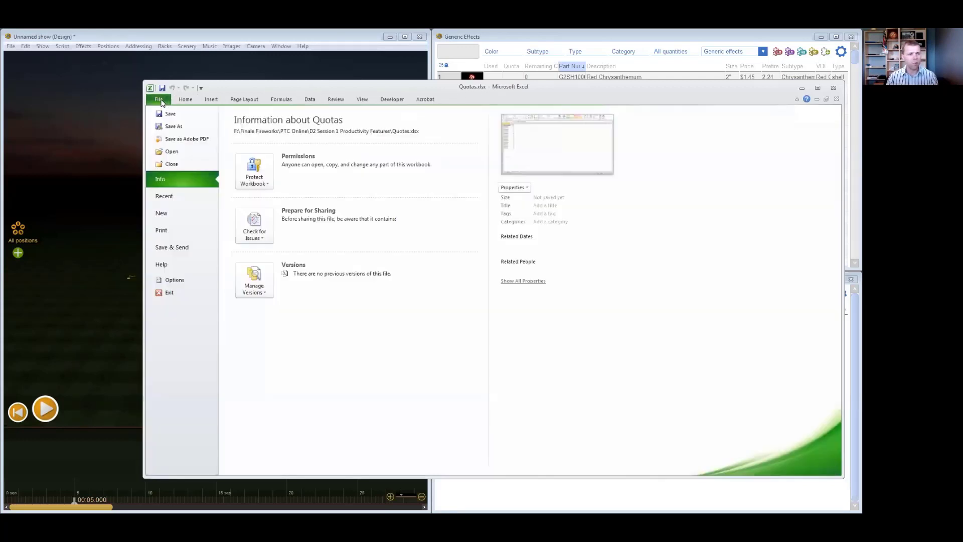
{"action": "left_click", "coordinate": [167, 127]}
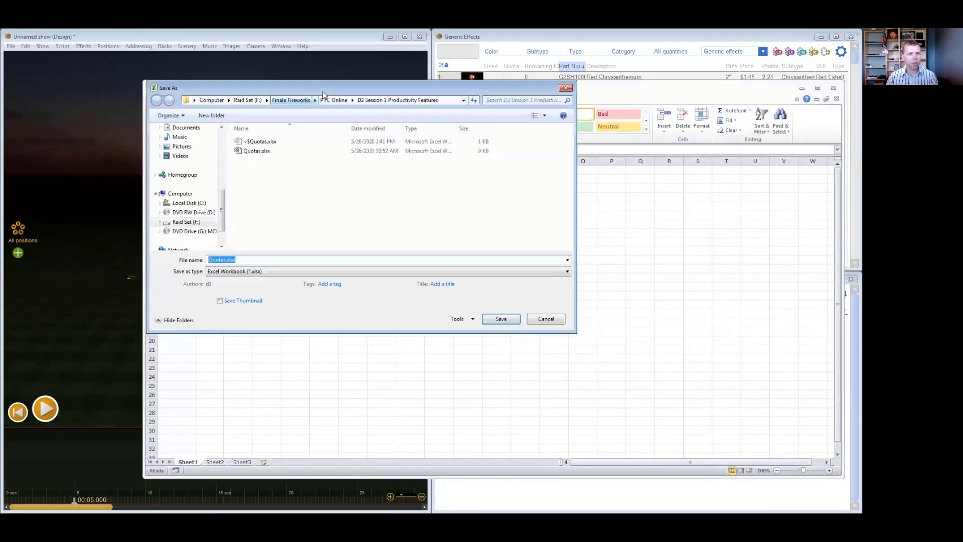
{"action": "left_click_drag", "start_coordinate": [329, 93], "coordinate": [459, 157]}
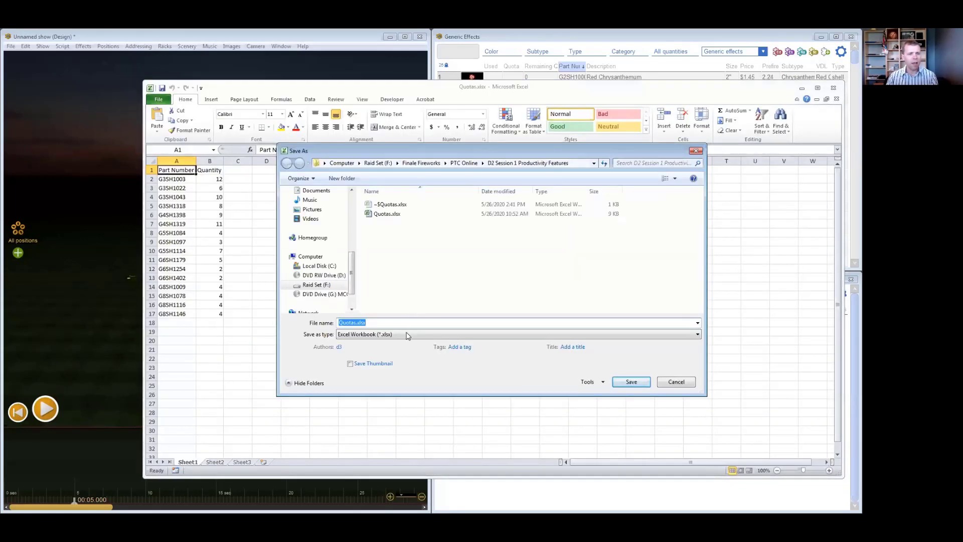
{"action": "left_click", "coordinate": [407, 335]}
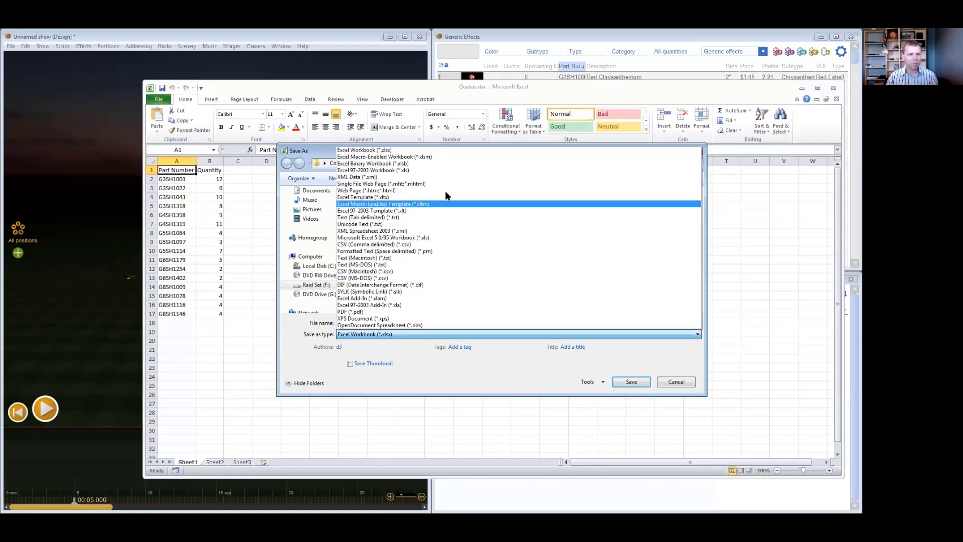
{"action": "left_click", "coordinate": [409, 219]}
- Save the copy as Quotas.txt over the existing file, and close Excel without saving further changes
{"action": "left_click", "coordinate": [393, 323]}
{"action": "left_click", "coordinate": [394, 324]}
{"action": "left_click_drag", "start_coordinate": [505, 152], "coordinate": [516, 165]}
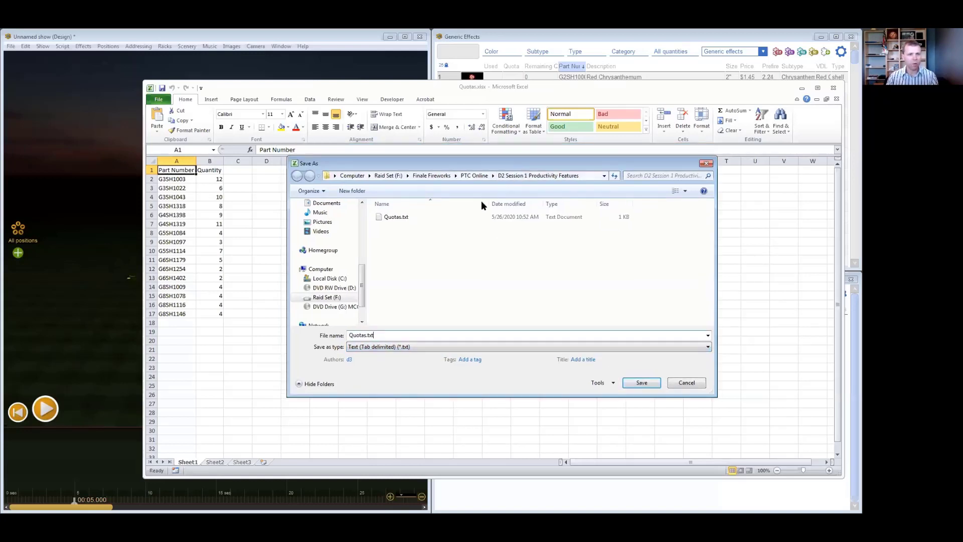
{"action": "left_click", "coordinate": [409, 217]}
{"action": "left_click", "coordinate": [641, 382]}
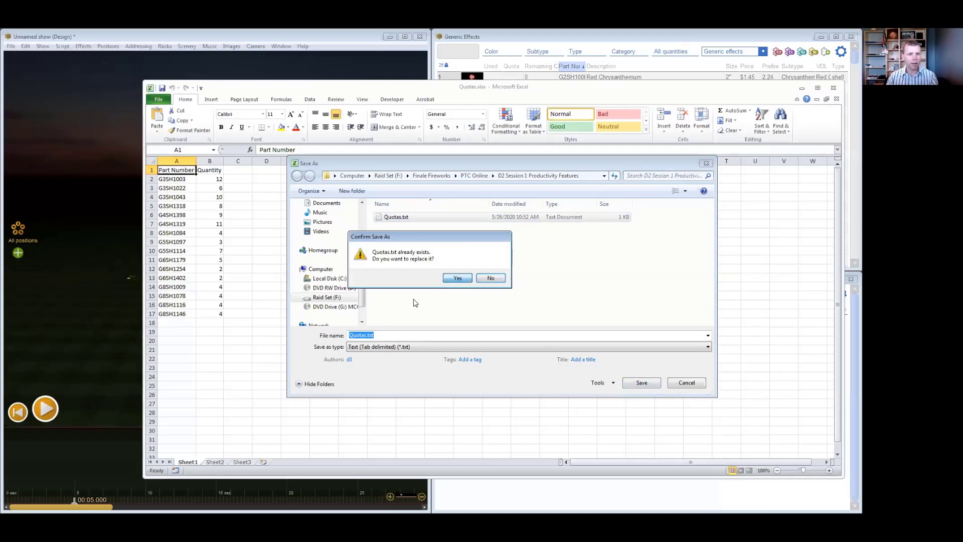
{"action": "key", "text": "Return"}
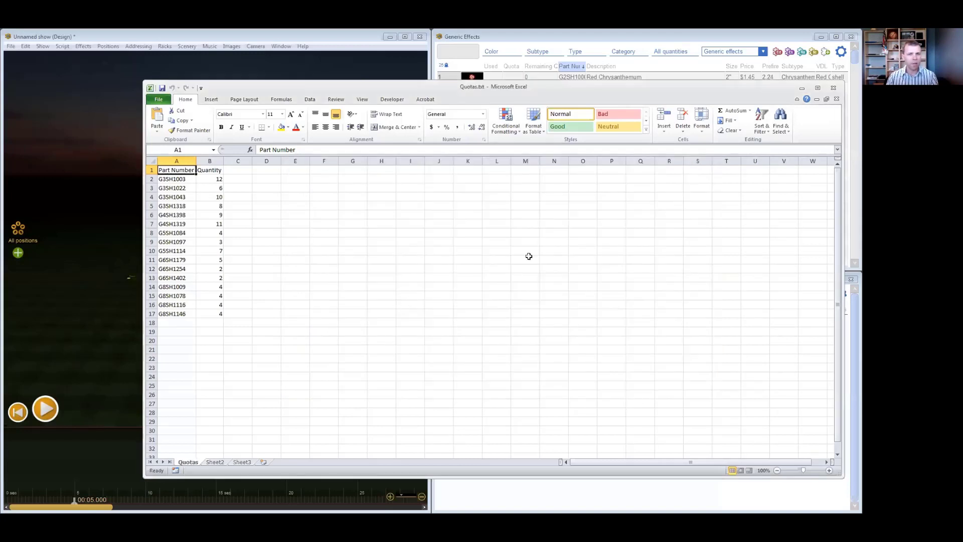
{"action": "left_click", "coordinate": [830, 87]}
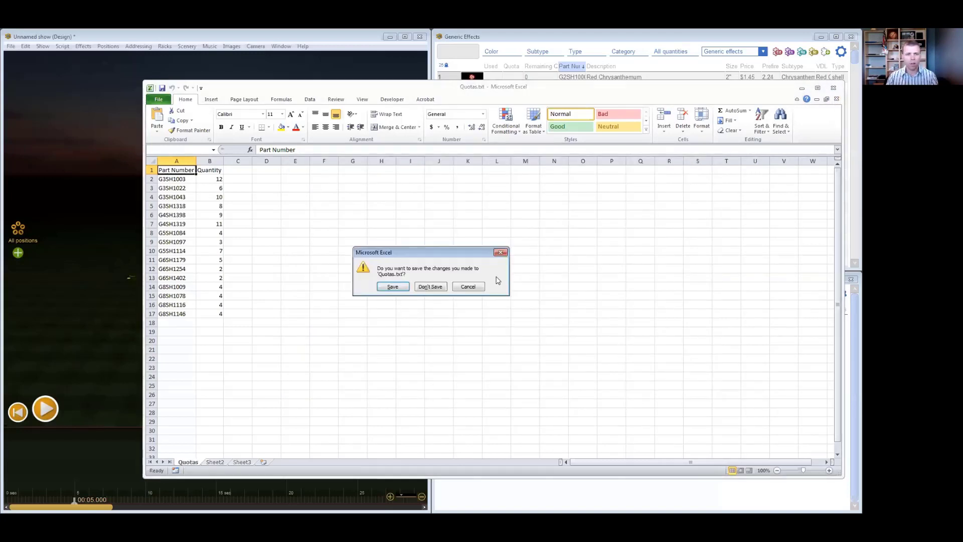
{"action": "left_click", "coordinate": [425, 287]}
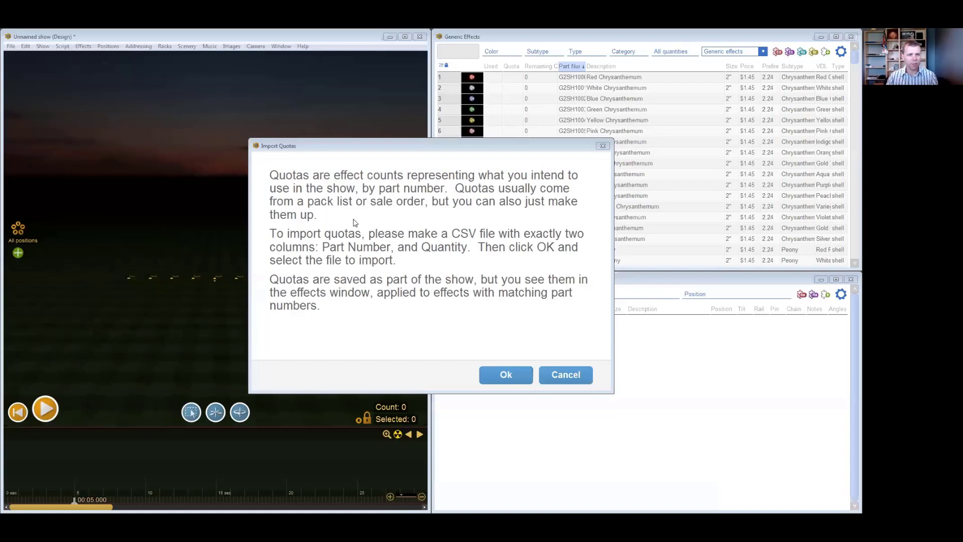
- Import the quotas from Quotas.txt in the D2 Session 1 Productivity Features folder and finish the import
{"action": "left_click_drag", "start_coordinate": [433, 150], "coordinate": [431, 155]}
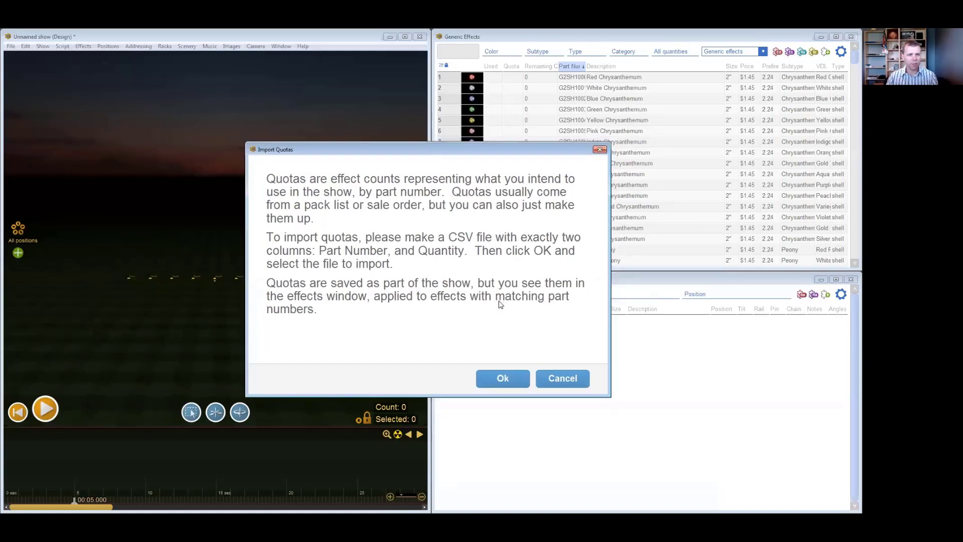
{"action": "left_click", "coordinate": [503, 379]}
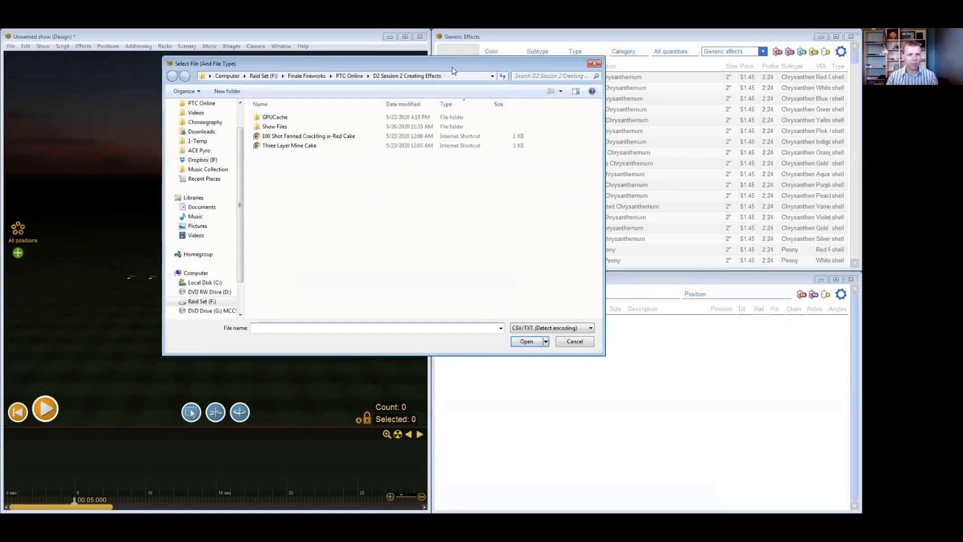
{"action": "left_click", "coordinate": [363, 101]}
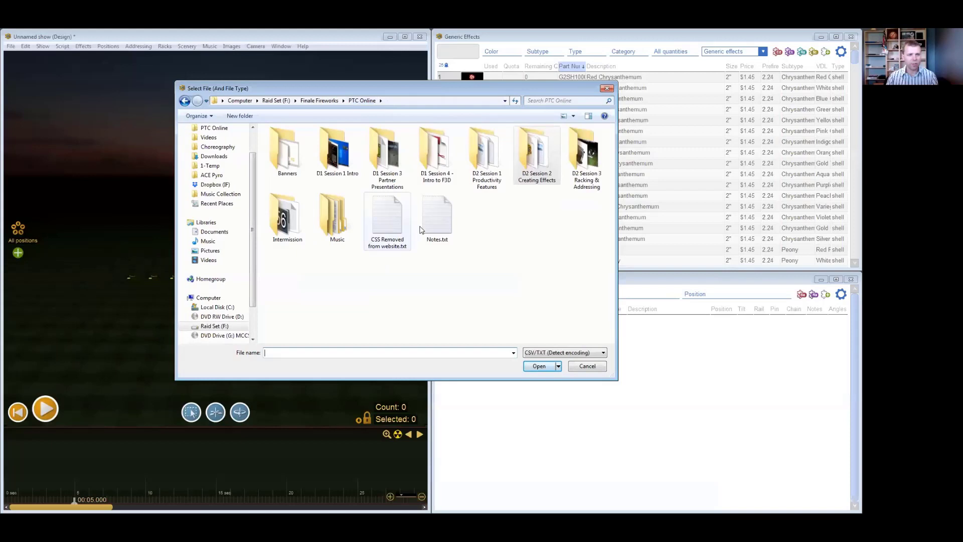
{"action": "double_click", "coordinate": [486, 162]}
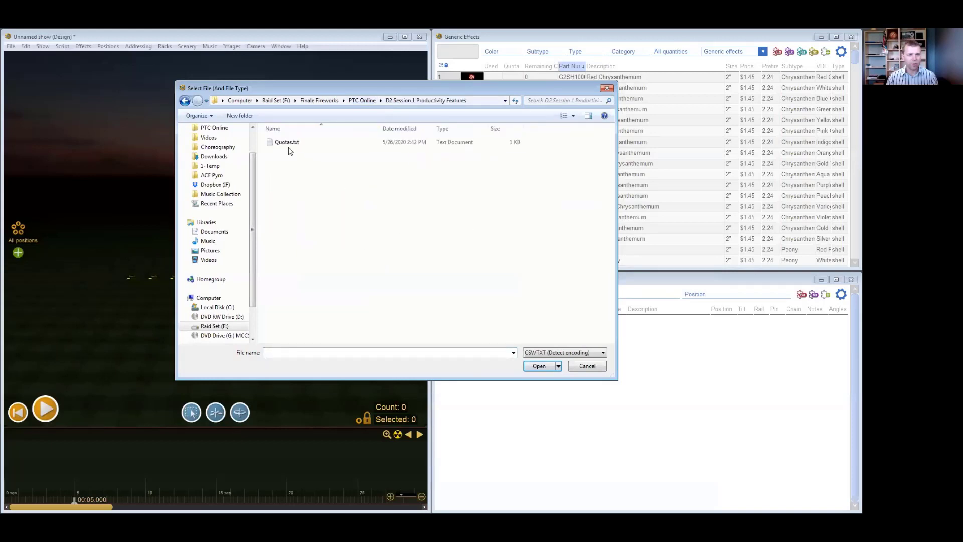
{"action": "left_click", "coordinate": [284, 143]}
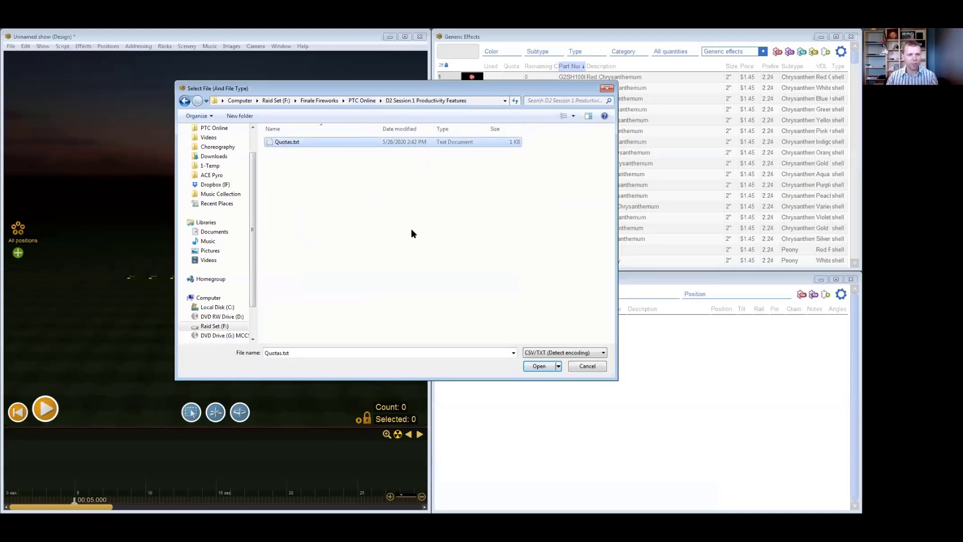
{"action": "left_click", "coordinate": [537, 366]}
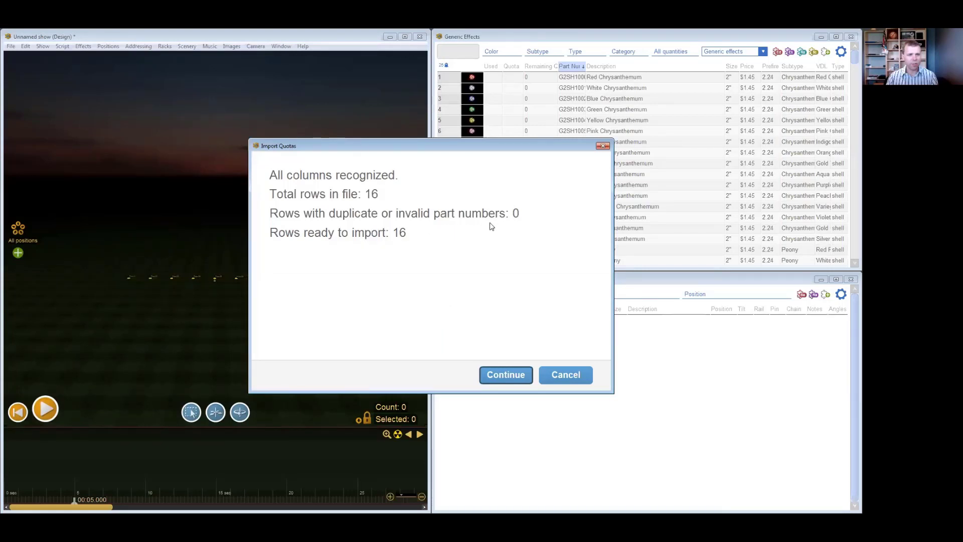
{"action": "left_click", "coordinate": [522, 376]}
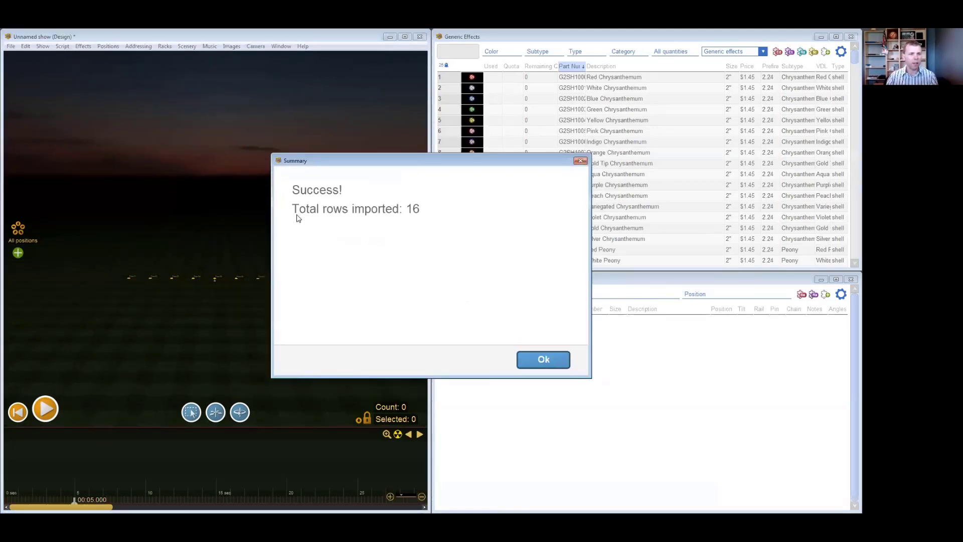
{"action": "left_click", "coordinate": [552, 359]}
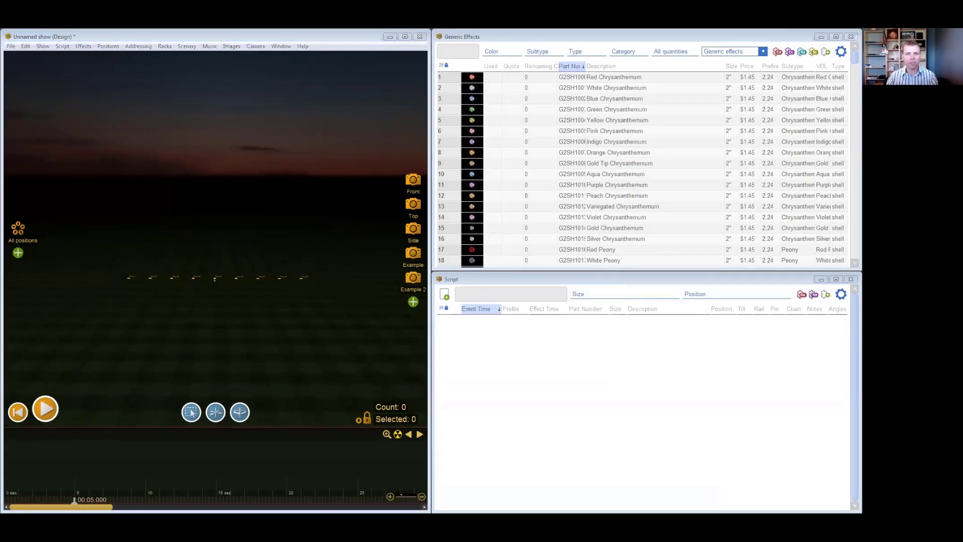
- Show the Per-show effects collection and look through the imported part numbers and quotas
{"action": "left_click", "coordinate": [762, 52]}
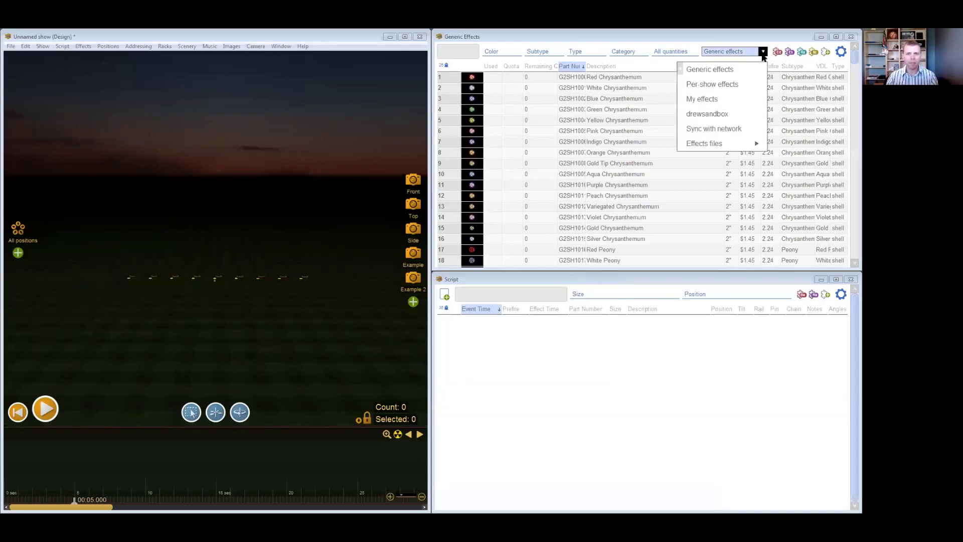
{"action": "left_click", "coordinate": [738, 85]}
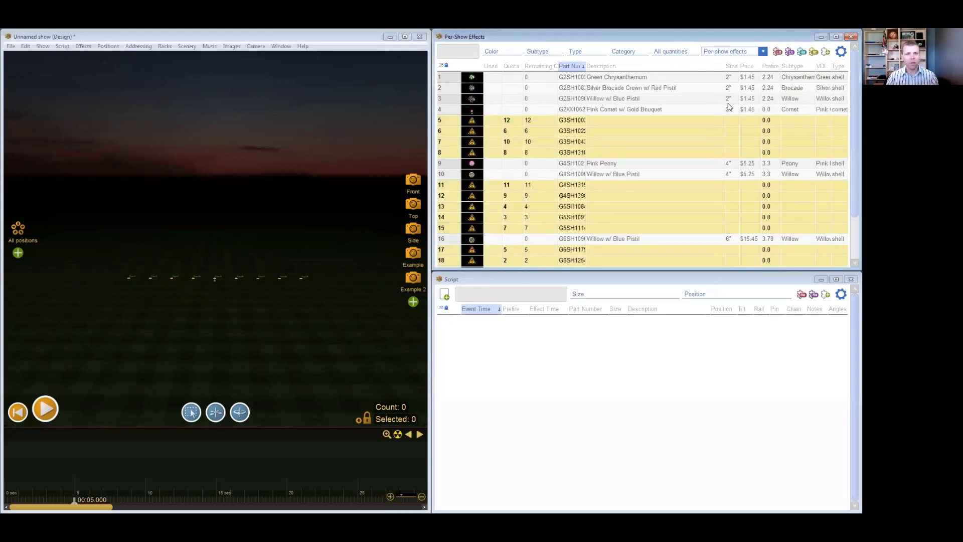
{"action": "left_click", "coordinate": [678, 101]}
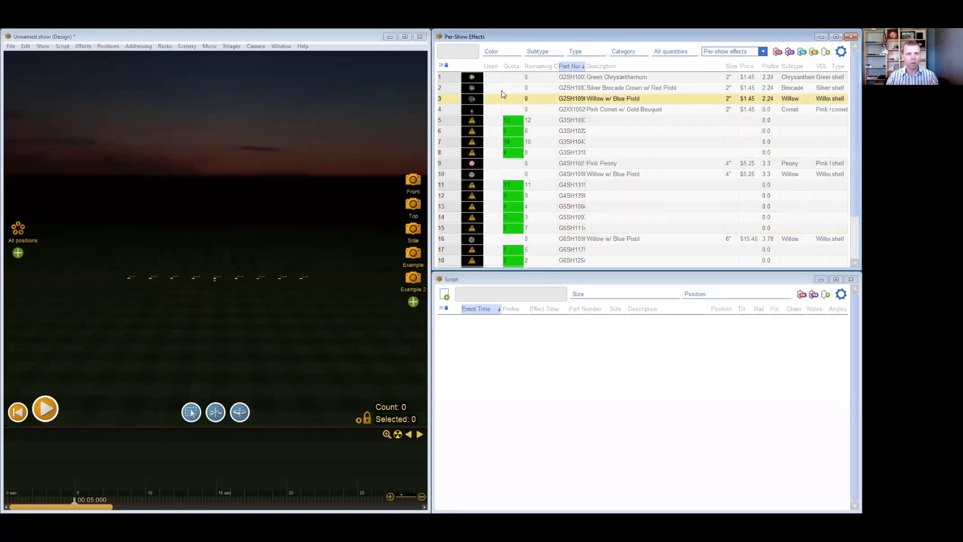
{"action": "scroll", "coordinate": [565, 153], "scroll_direction": "down", "scroll_amount": 2}
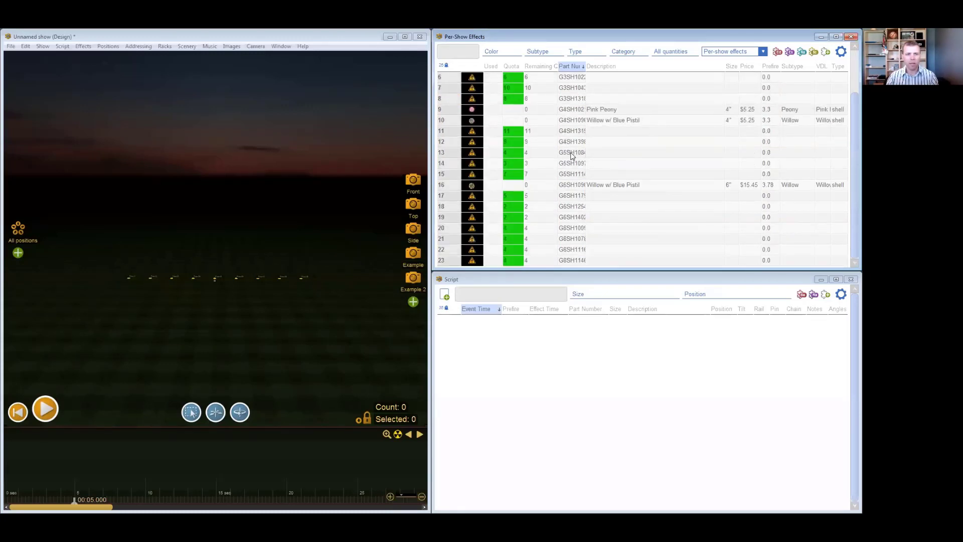
{"action": "scroll", "coordinate": [574, 159], "scroll_direction": "up", "scroll_amount": 2}
- Delete all per-show effects without a quota, from the 2" Green Chrysanthemum to the 6" Willow w/ Blue Pistil
{"action": "left_click_drag", "start_coordinate": [446, 78], "coordinate": [454, 109]}
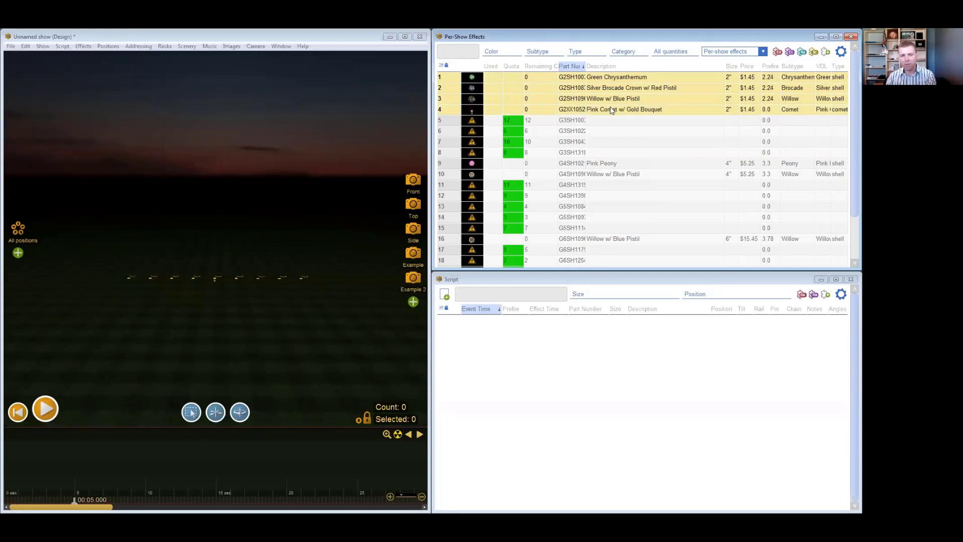
{"action": "key", "text": "Delete"}
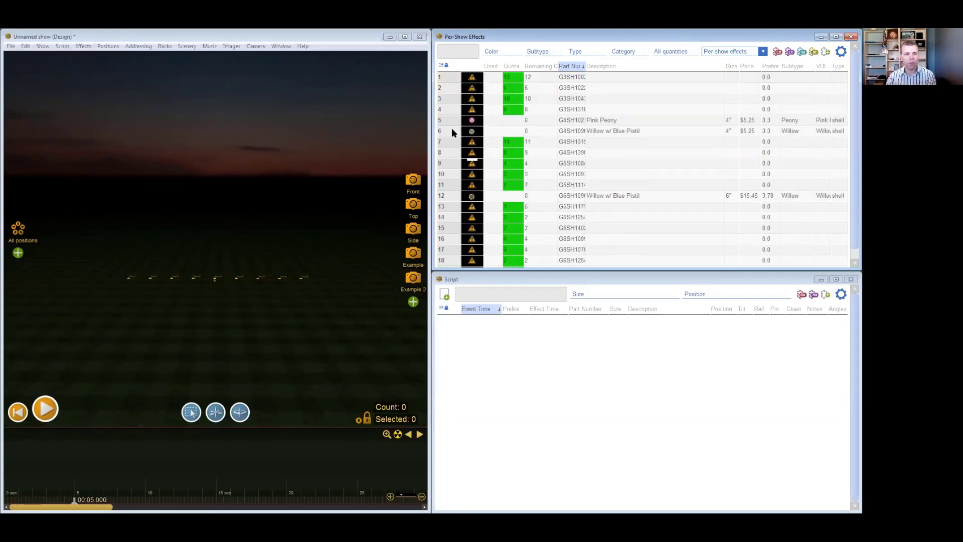
{"action": "left_click_drag", "start_coordinate": [447, 118], "coordinate": [446, 129]}
{"action": "key", "text": "Delete"}
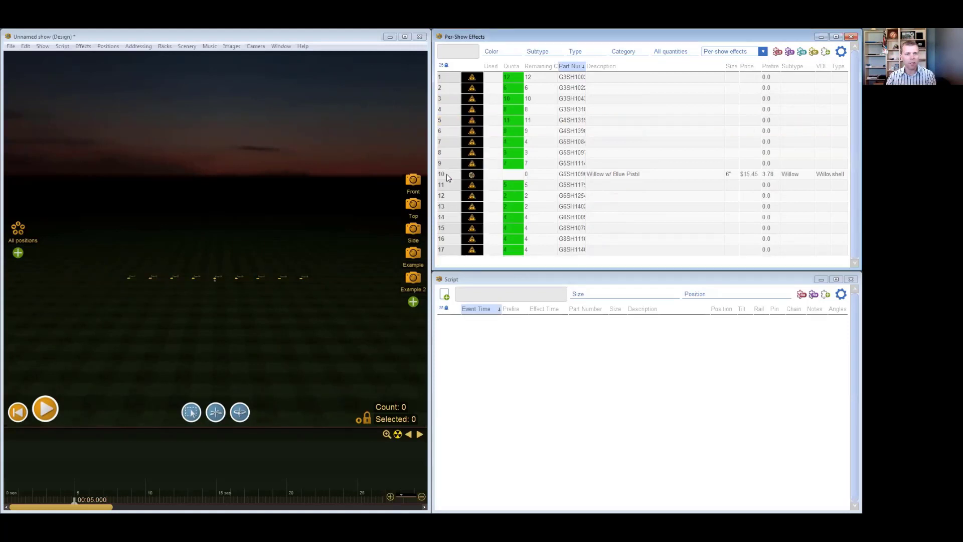
{"action": "left_click", "coordinate": [448, 177]}
{"action": "key", "text": "Delete"}
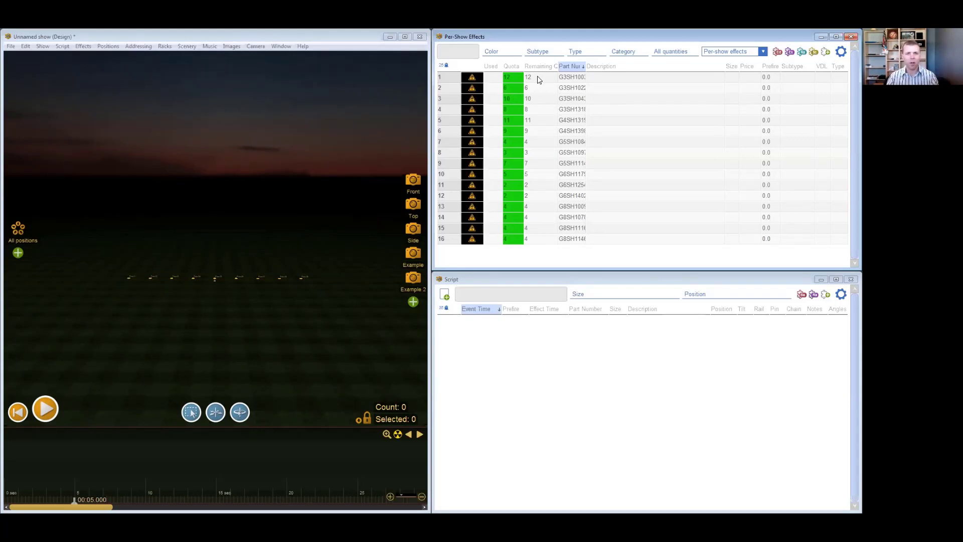
- Update the per-show effects with the data of matching part numbers from all collections
{"action": "left_click", "coordinate": [620, 77]}
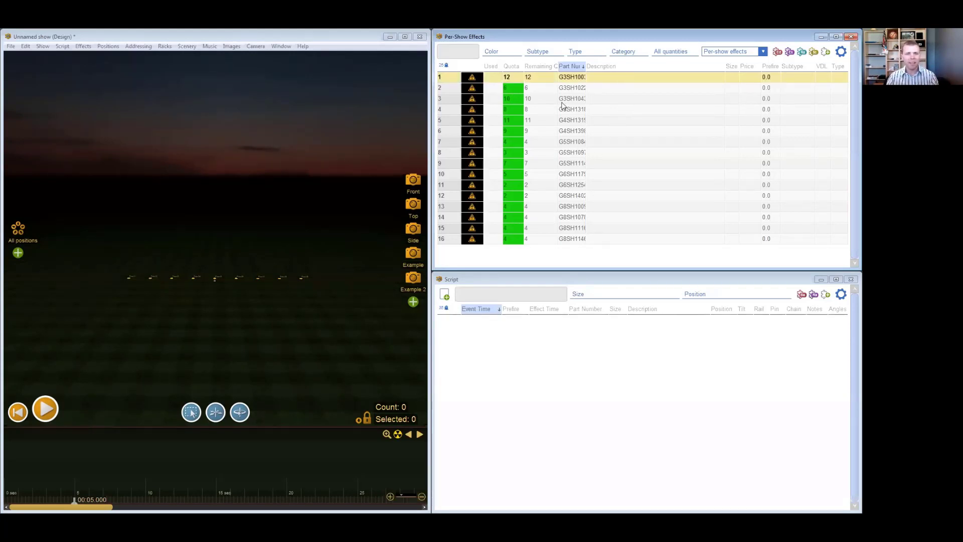
{"action": "left_click", "coordinate": [646, 142]}
{"action": "left_click", "coordinate": [624, 80]}
{"action": "left_click", "coordinate": [84, 46]}
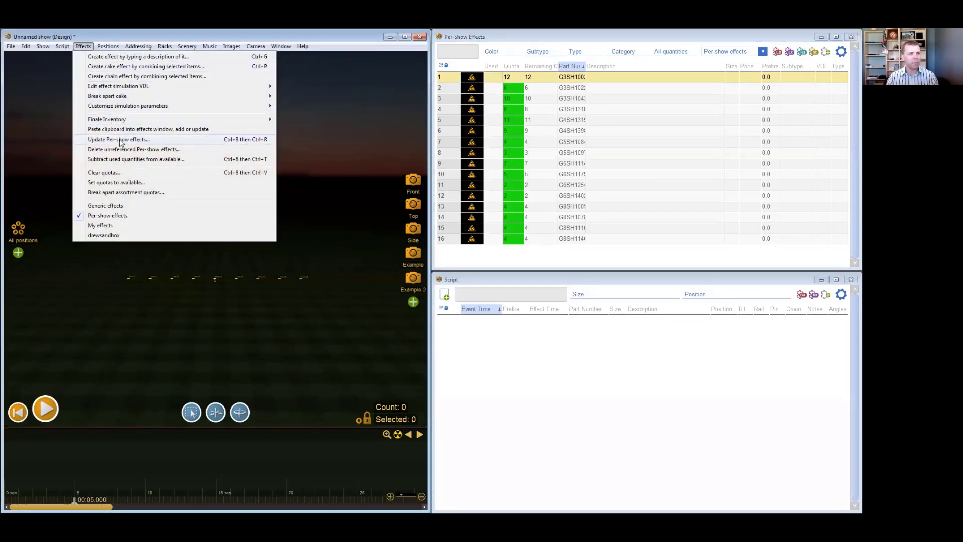
{"action": "left_click", "coordinate": [140, 142]}
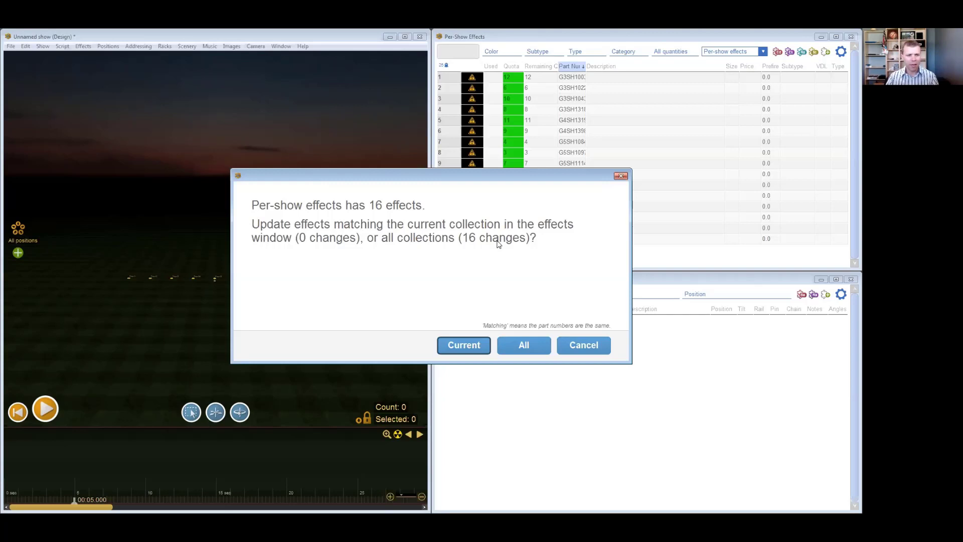
{"action": "left_click", "coordinate": [525, 346]}
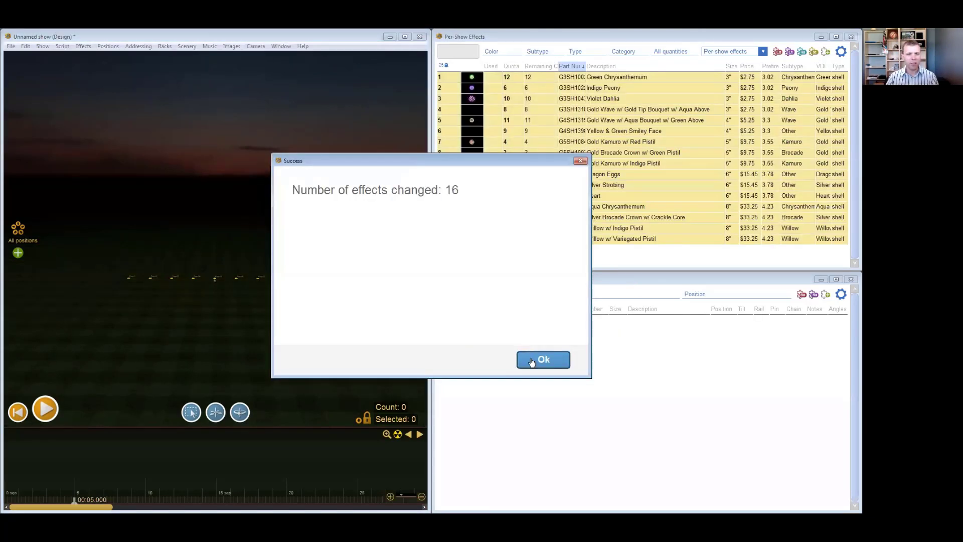
{"action": "left_click", "coordinate": [607, 132]}
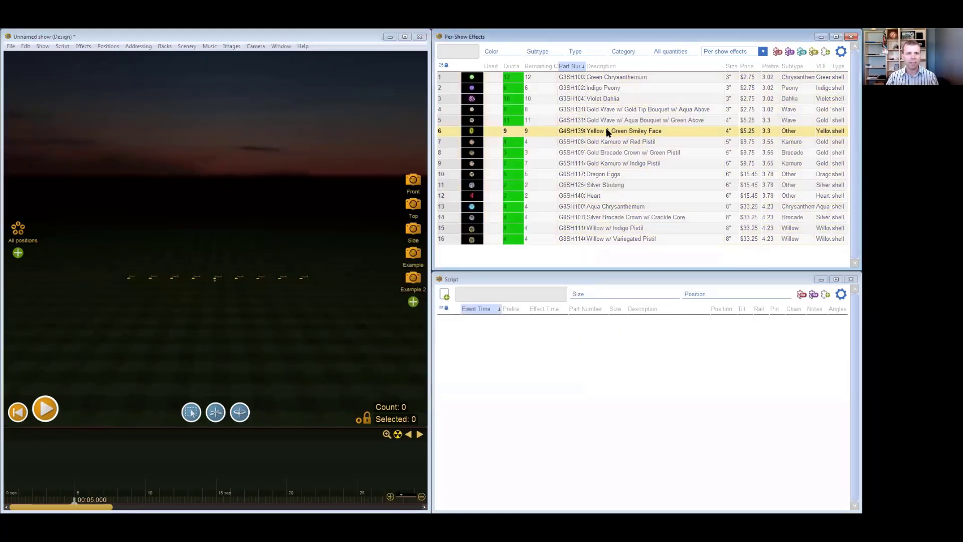
{"action": "left_click", "coordinate": [633, 79]}
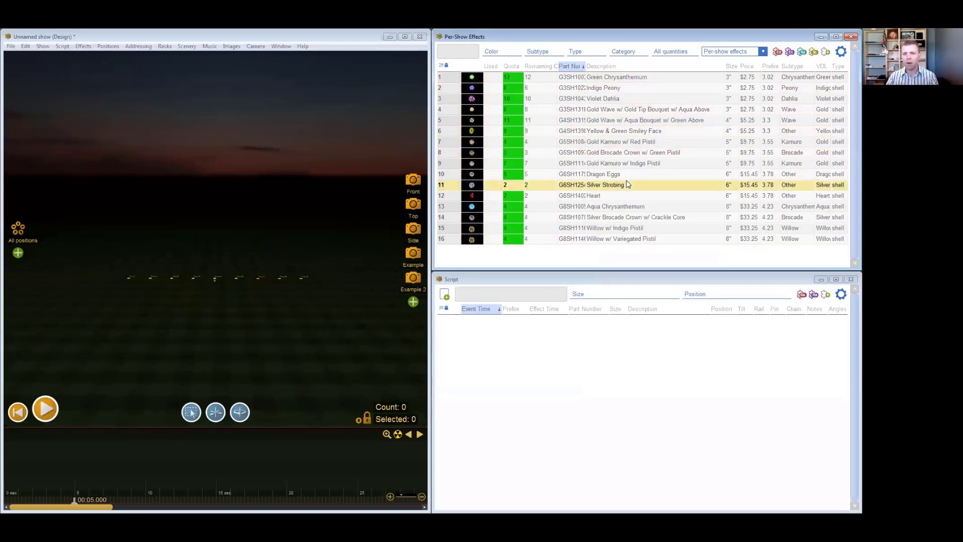
{"action": "left_click", "coordinate": [612, 143]}
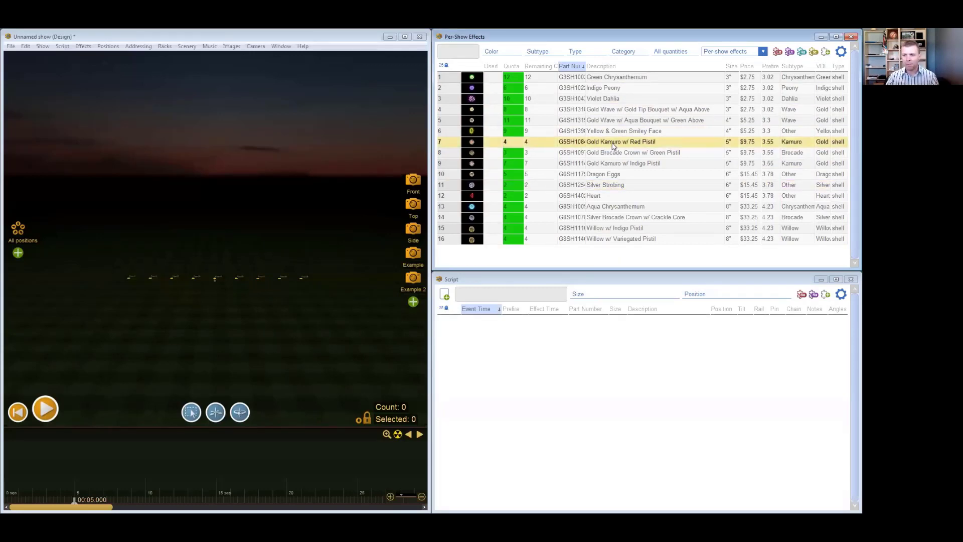
{"action": "left_click", "coordinate": [610, 120]}
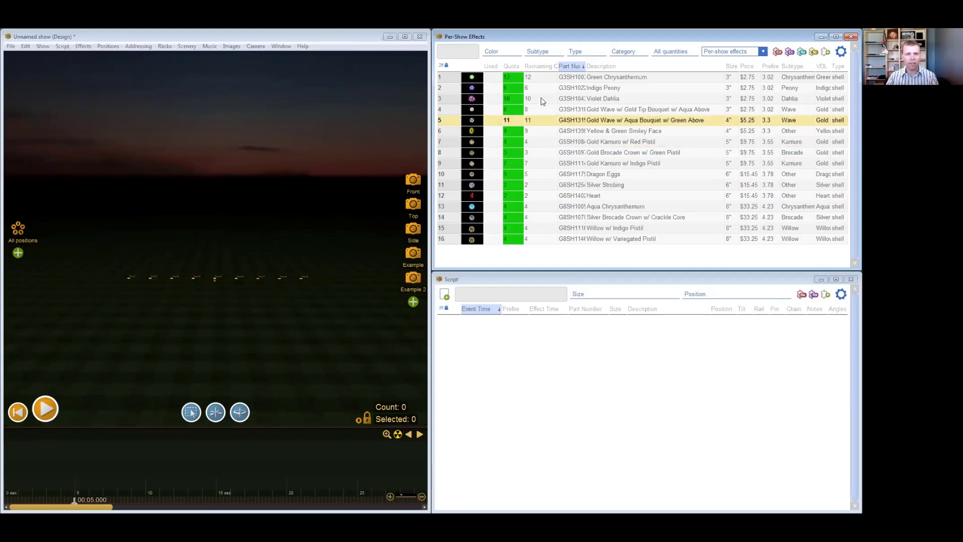
- Switch the effects list from the per-show collection to Generic effects and look through its entries
{"action": "left_click", "coordinate": [457, 54]}
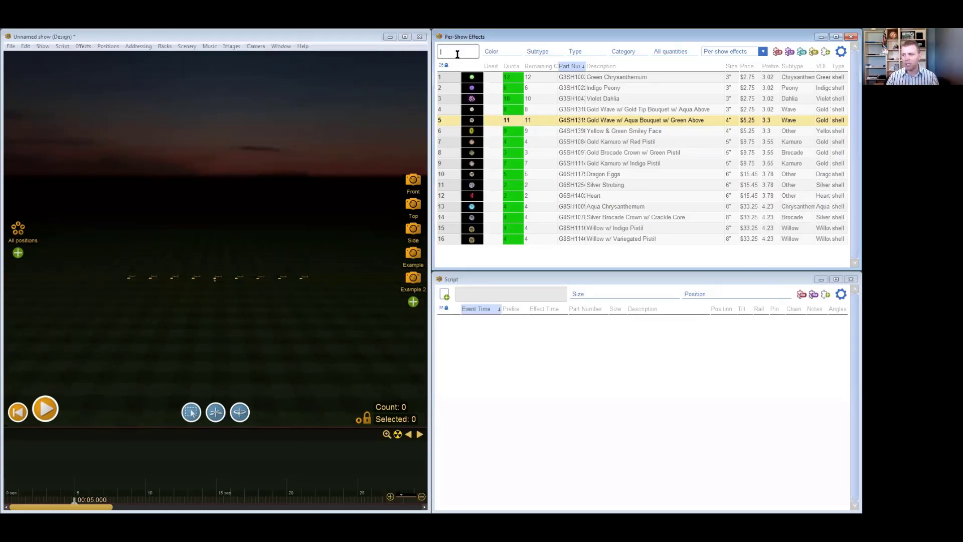
{"action": "key", "text": "alt+Tab"}
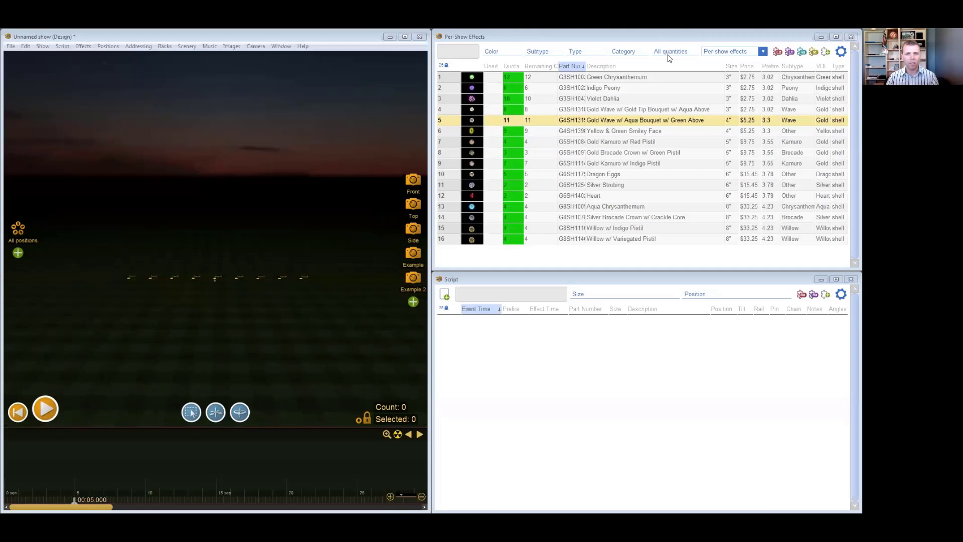
{"action": "left_click", "coordinate": [730, 51]}
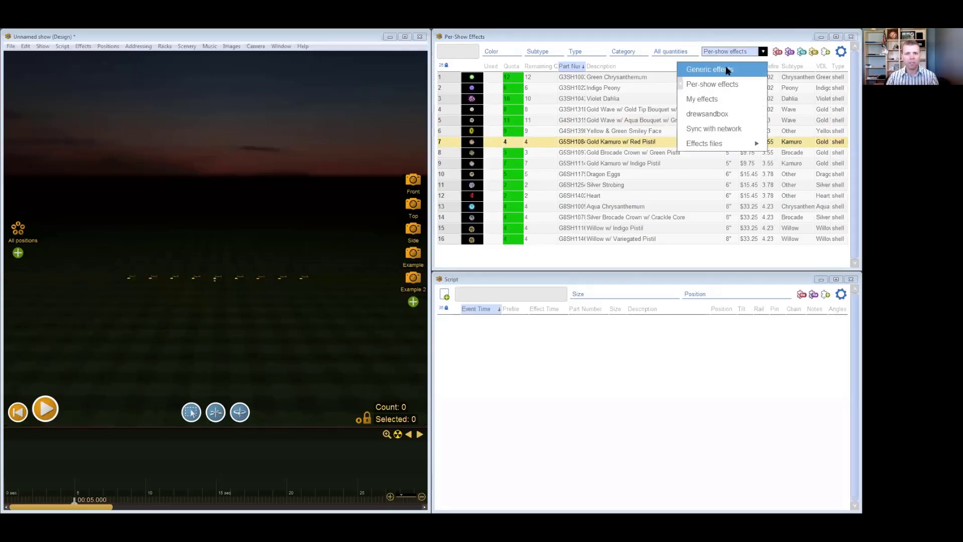
{"action": "left_click", "coordinate": [725, 69]}
{"action": "left_click_drag", "start_coordinate": [848, 54], "coordinate": [847, 74]}
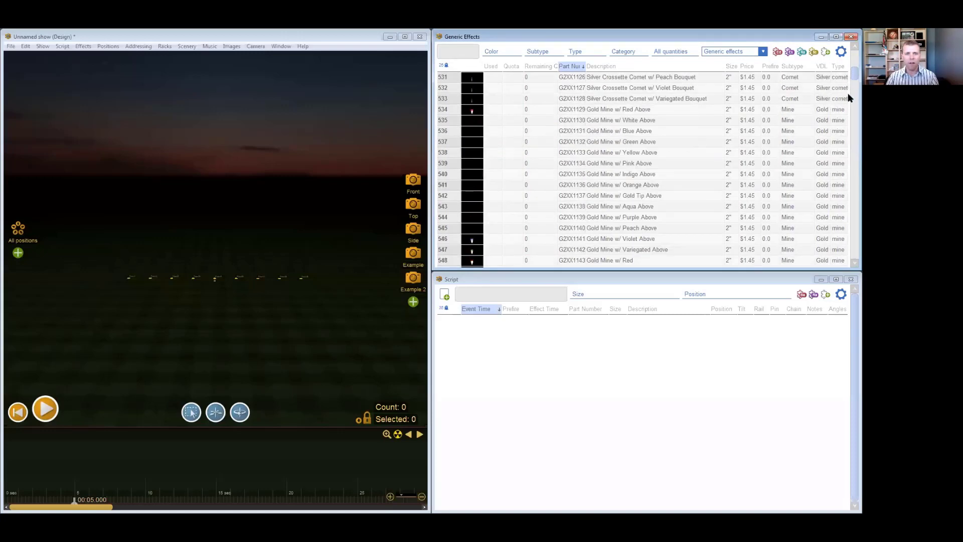
{"action": "left_click_drag", "start_coordinate": [849, 74], "coordinate": [848, 54]}
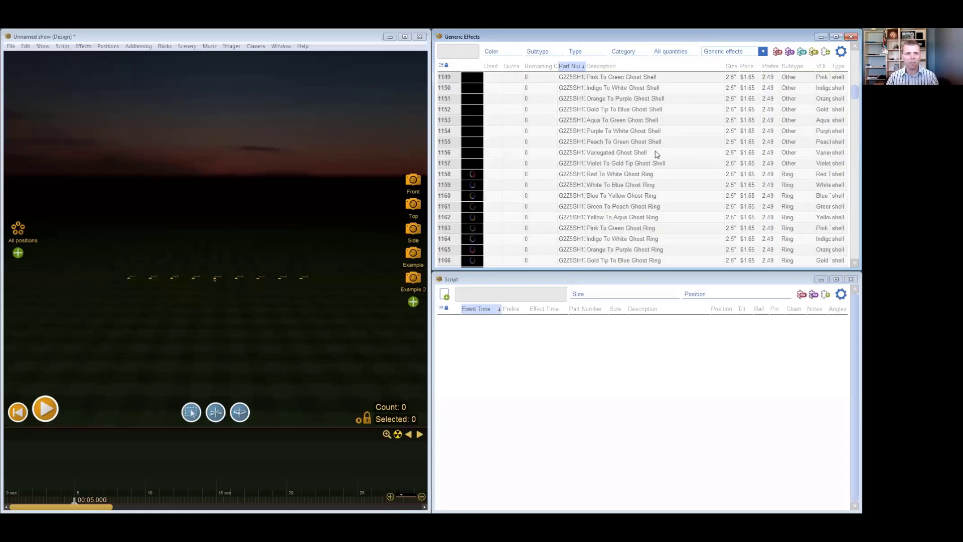
- Filter the generic effects by quantity to Used > 0 or Quota > 0
{"action": "left_click", "coordinate": [674, 52]}
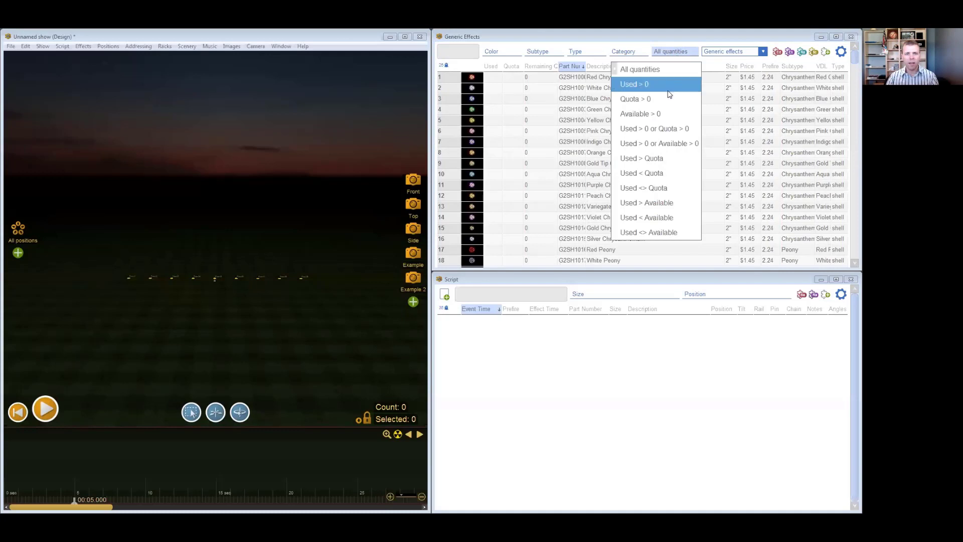
{"action": "left_click", "coordinate": [670, 132]}
{"action": "left_click", "coordinate": [616, 140]}
{"action": "left_click", "coordinate": [631, 111]}
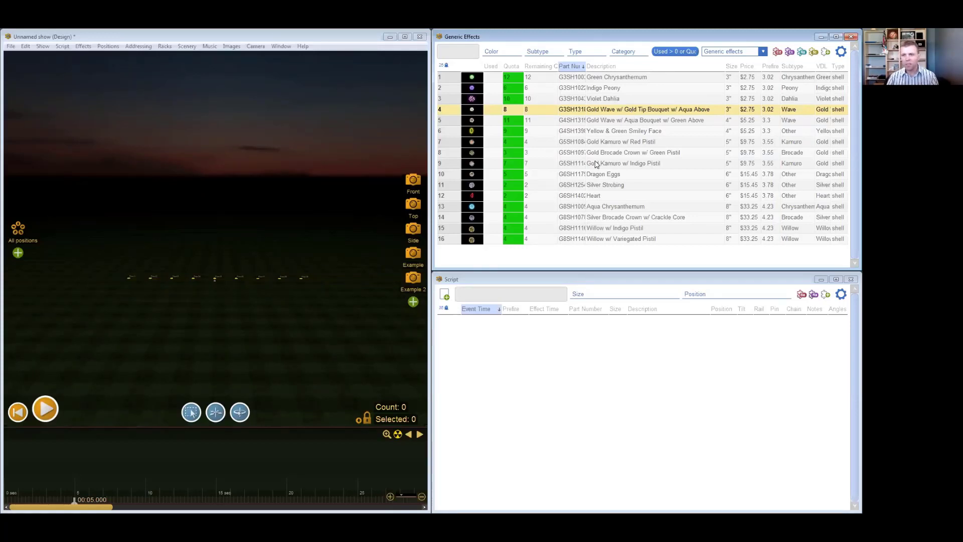
- Insert Gold Wave w/ Gold Tip Bouquet w/ Aqua Above, Gold Brocade Crown w/ Green Pistil and Dragon Eggs at the center position at 5 seconds
{"action": "left_click", "coordinate": [218, 279]}
{"action": "left_click", "coordinate": [471, 111]}
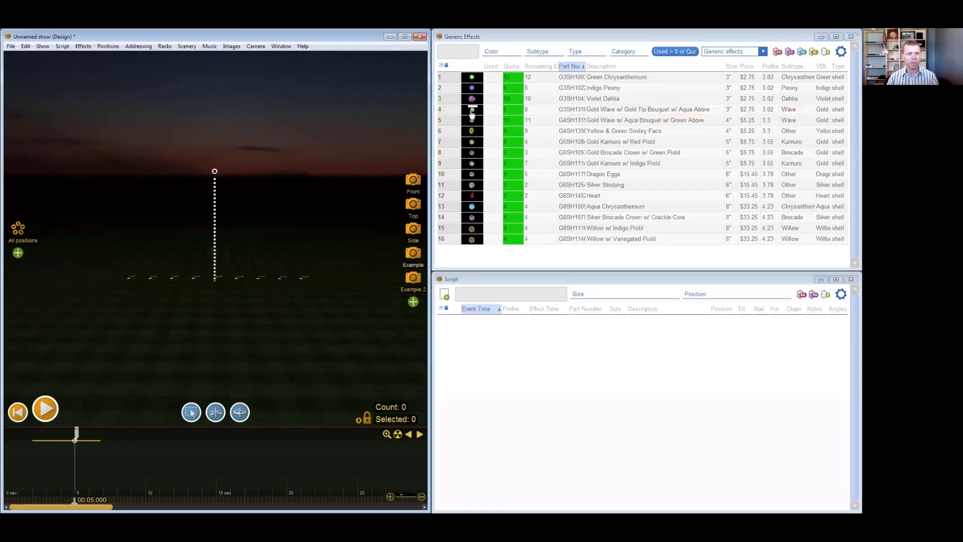
{"action": "left_click", "coordinate": [472, 152]}
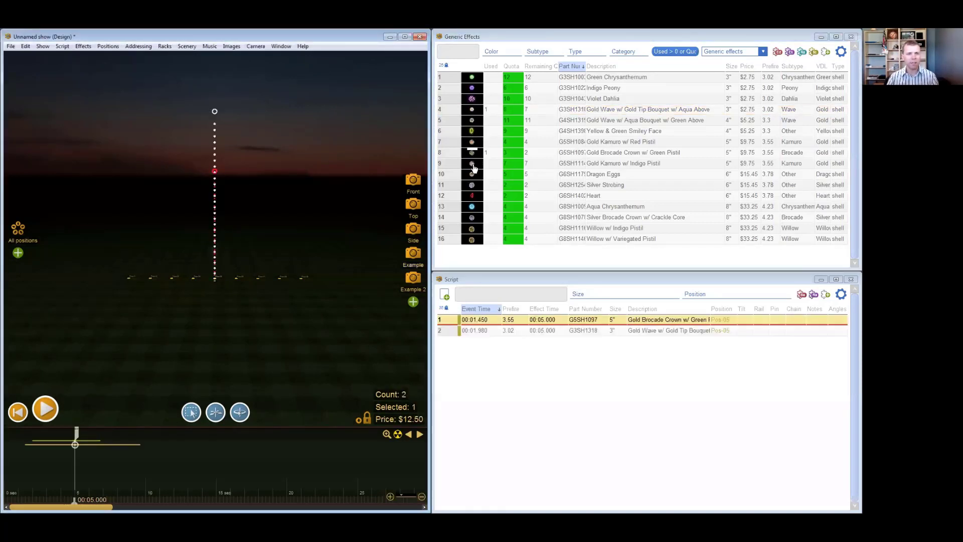
{"action": "left_click", "coordinate": [472, 174]}
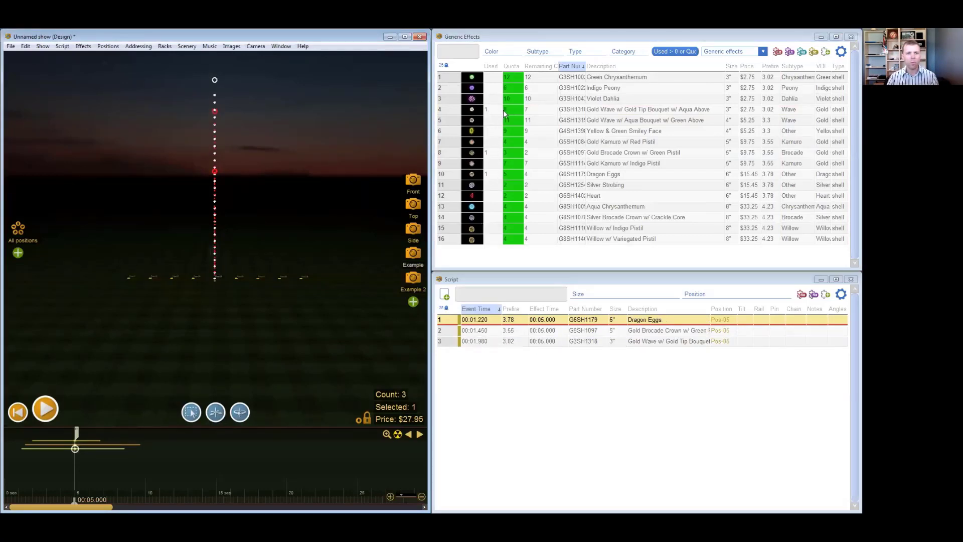
- Delete the three effects at 5 seconds from the timeline
{"action": "left_click", "coordinate": [535, 112]}
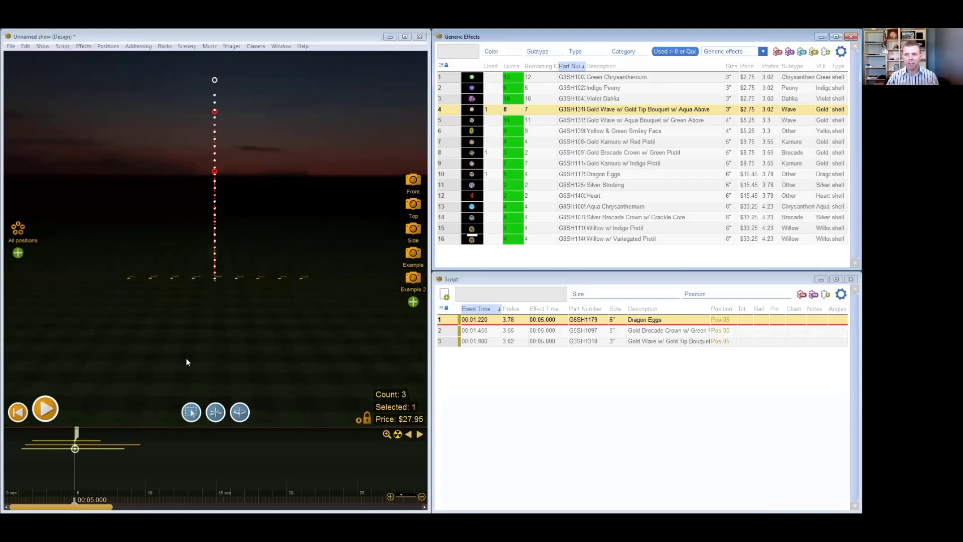
{"action": "left_click_drag", "start_coordinate": [54, 465], "coordinate": [97, 471]}
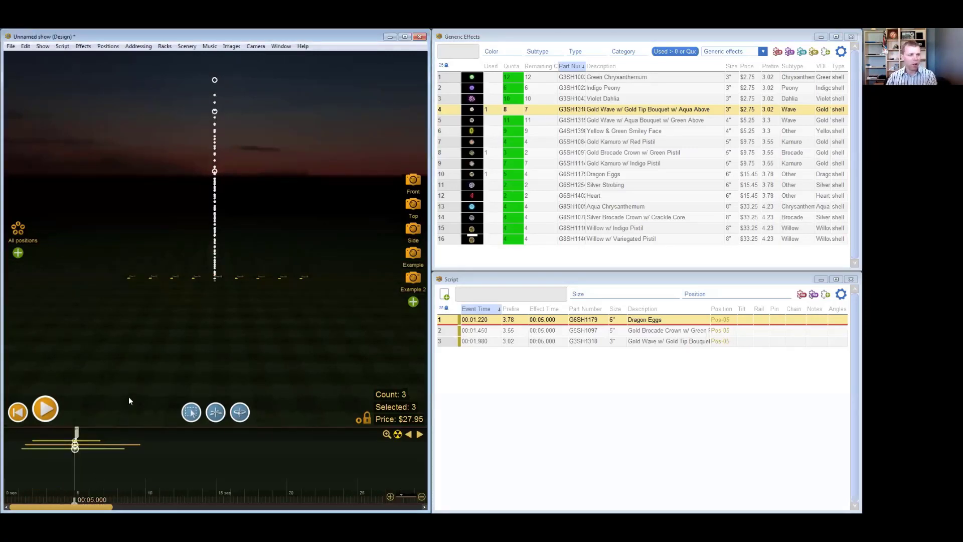
{"action": "key", "text": "Delete"}
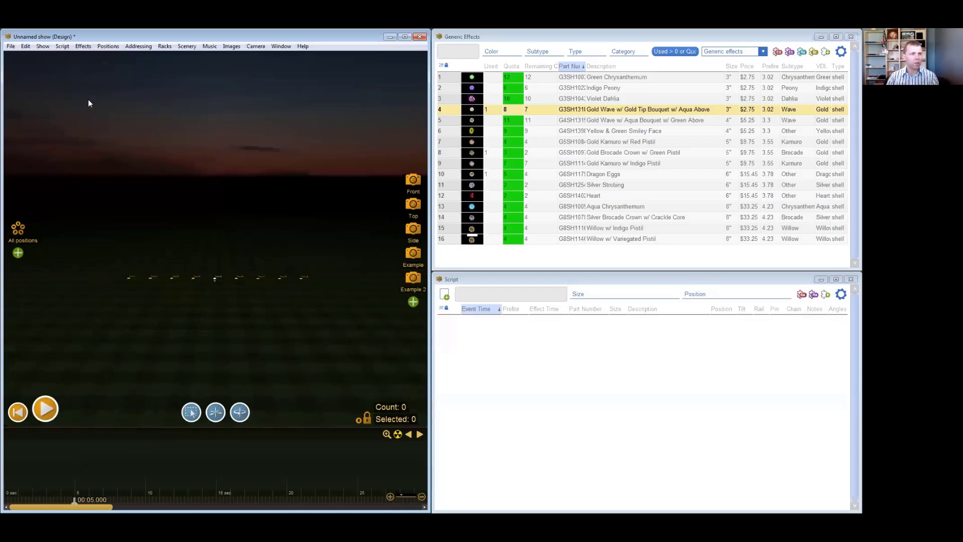
- Insert multiple effects using "All effects, by quota", with 1.0 second between them and no randomizing
{"action": "left_click", "coordinate": [82, 48]}
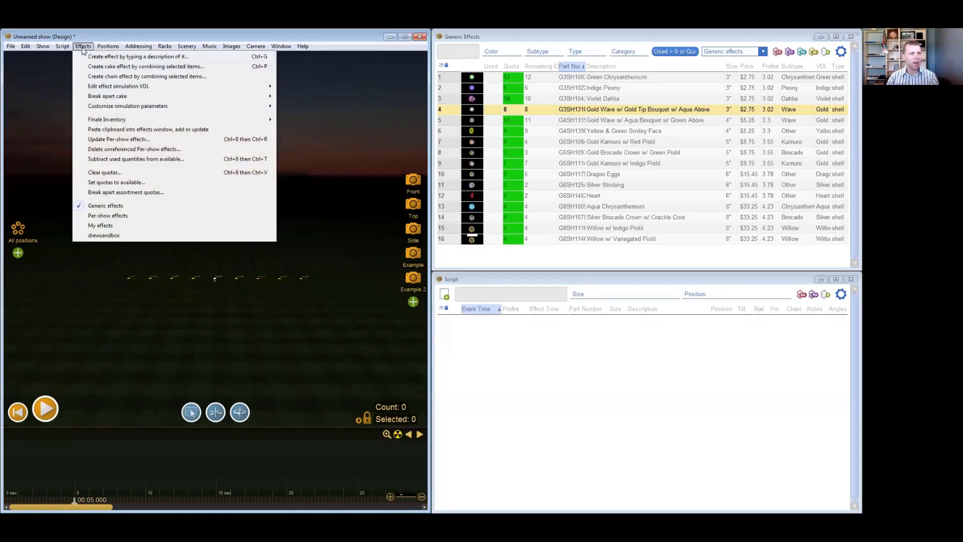
{"action": "mouse_move", "coordinate": [64, 46]}
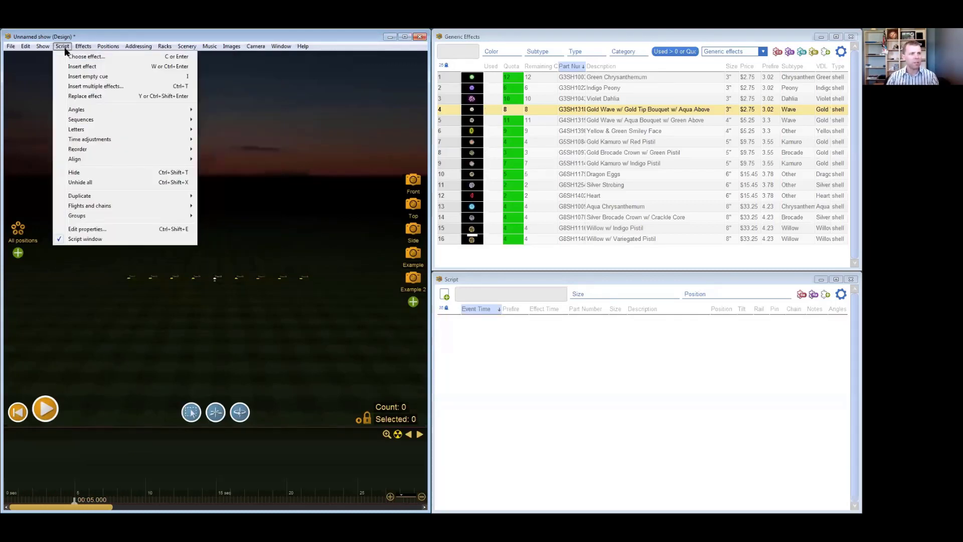
{"action": "left_click", "coordinate": [89, 87]}
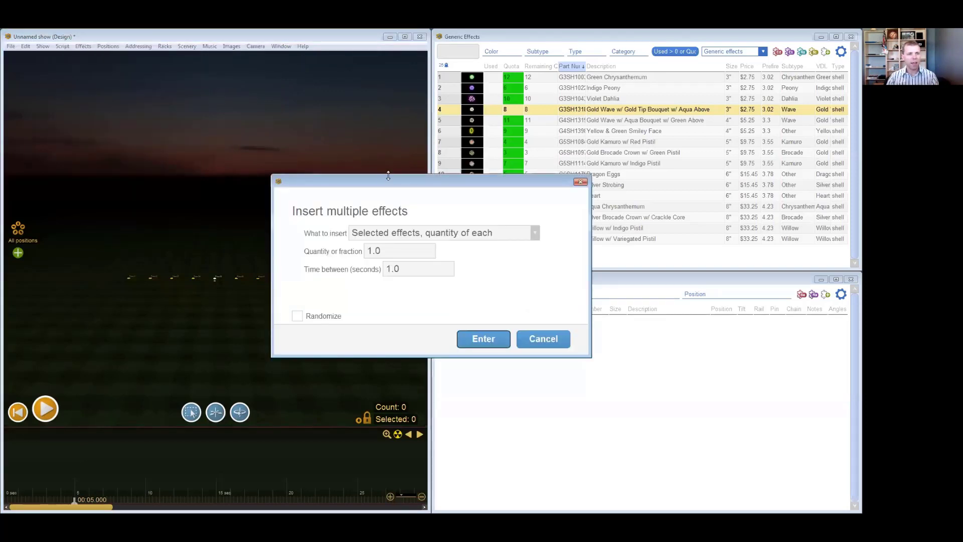
{"action": "left_click_drag", "start_coordinate": [356, 173], "coordinate": [272, 163]}
{"action": "left_click", "coordinate": [401, 226]}
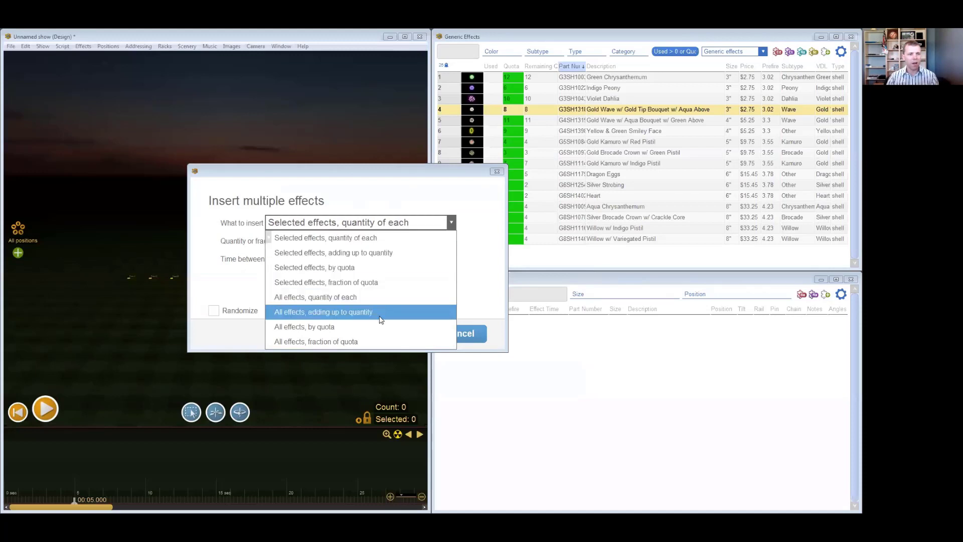
{"action": "left_click", "coordinate": [339, 332]}
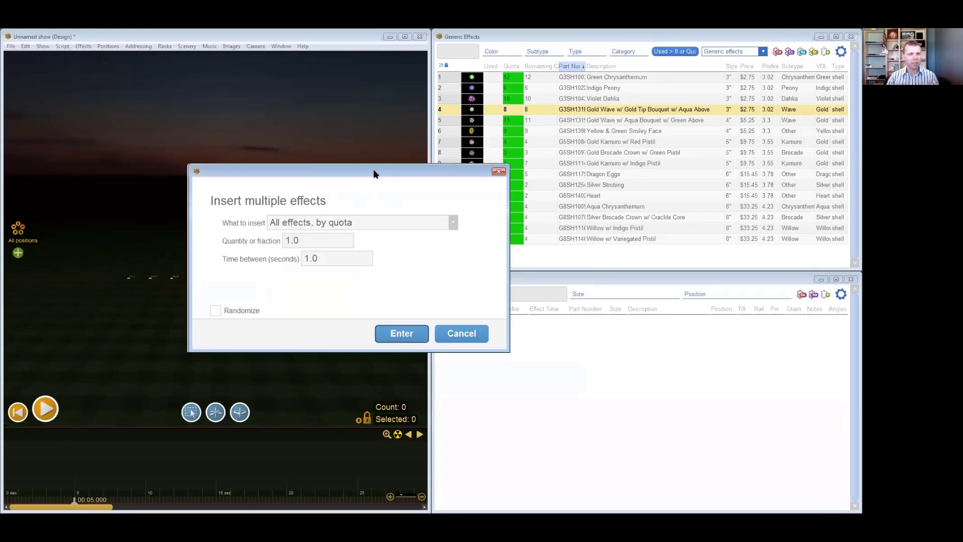
{"action": "left_click_drag", "start_coordinate": [373, 174], "coordinate": [501, 206]}
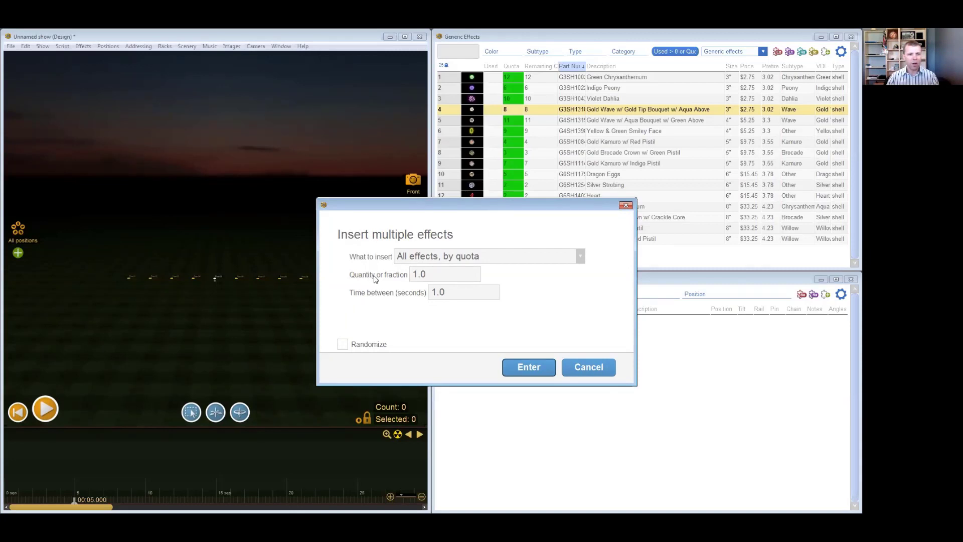
{"action": "left_click", "coordinate": [437, 274]}
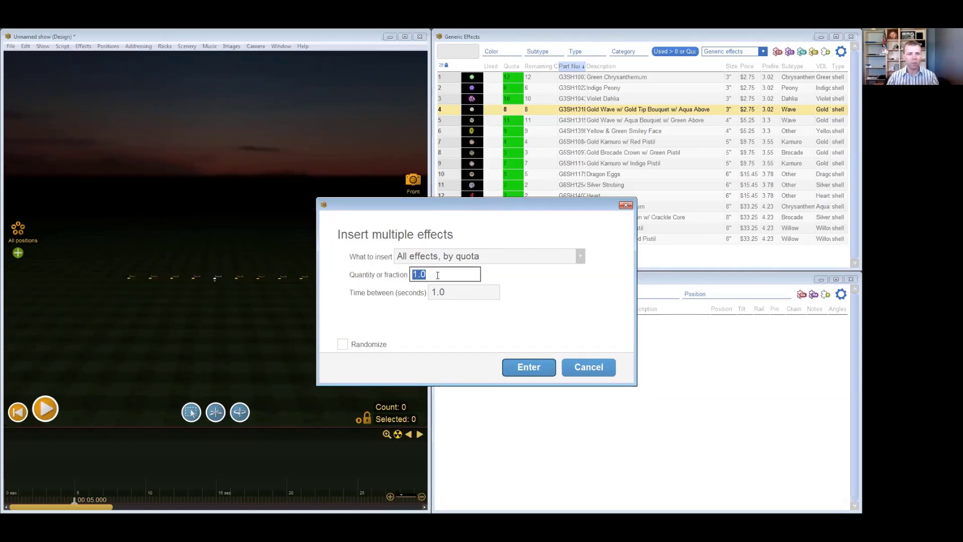
{"action": "left_click", "coordinate": [458, 291]}
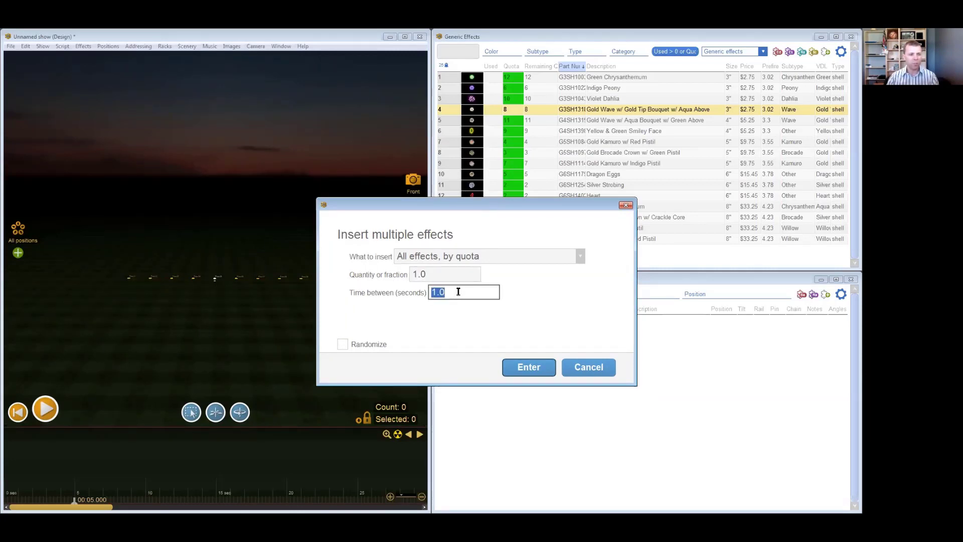
{"action": "left_click", "coordinate": [531, 370]}
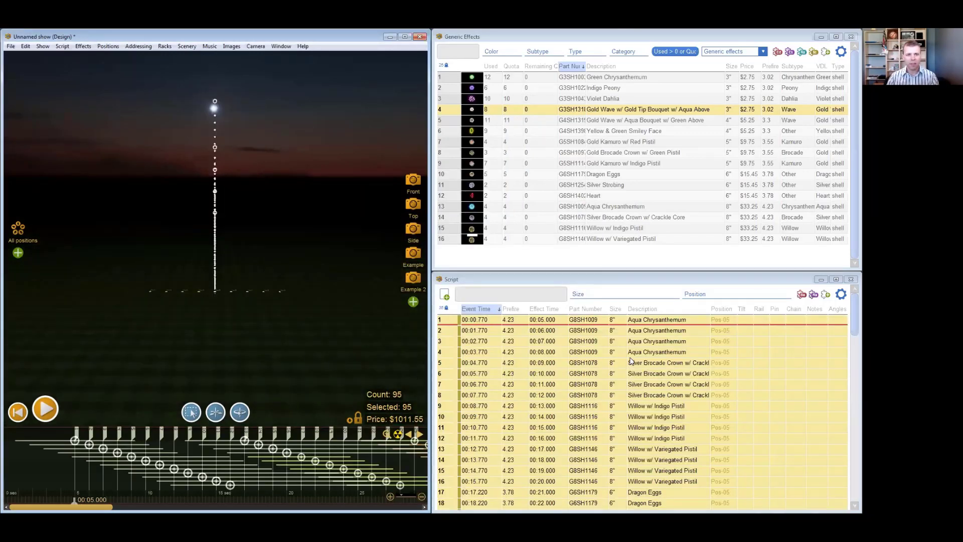
- Select the whole sequence of quota effects on the timeline and delete it
{"action": "left_click", "coordinate": [75, 482]}
{"action": "scroll", "coordinate": [75, 483], "scroll_direction": "down", "scroll_amount": 3}
{"action": "scroll", "coordinate": [74, 483], "scroll_direction": "down", "scroll_amount": 3}
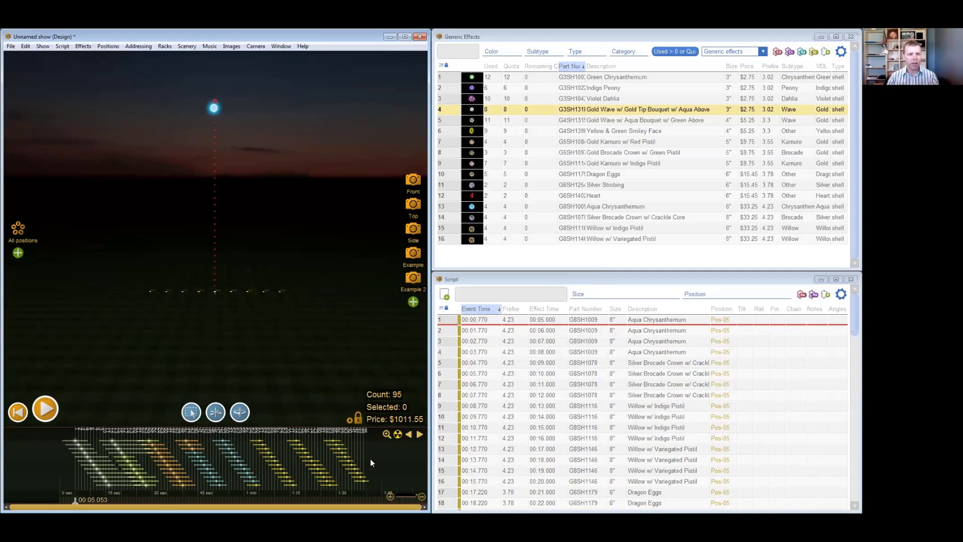
{"action": "left_click_drag", "start_coordinate": [374, 459], "coordinate": [68, 470]}
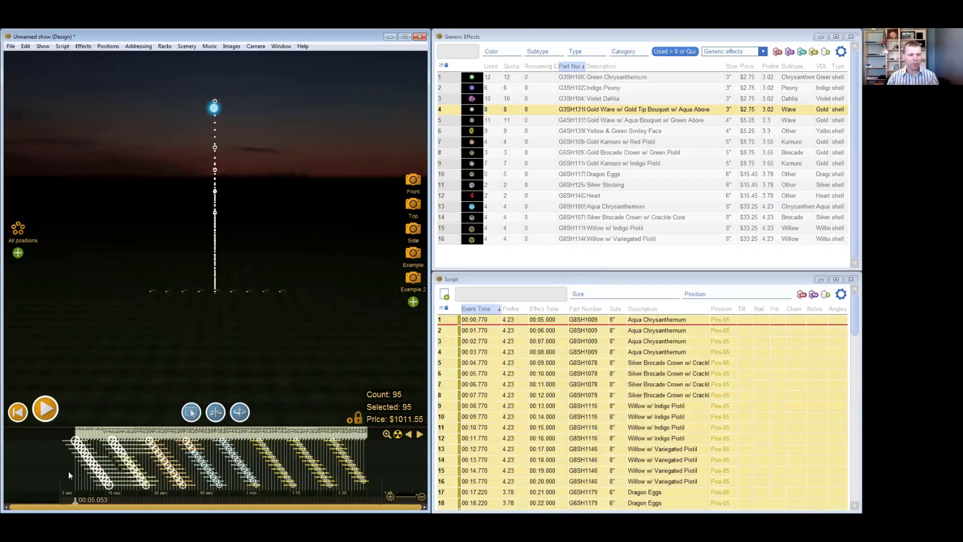
{"action": "left_click", "coordinate": [68, 471]}
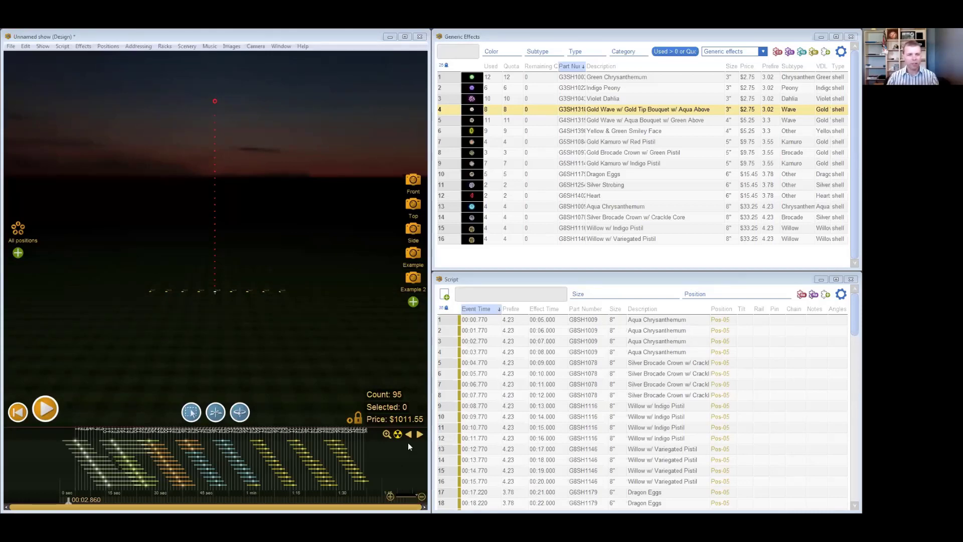
{"action": "left_click_drag", "start_coordinate": [379, 458], "coordinate": [68, 458]}
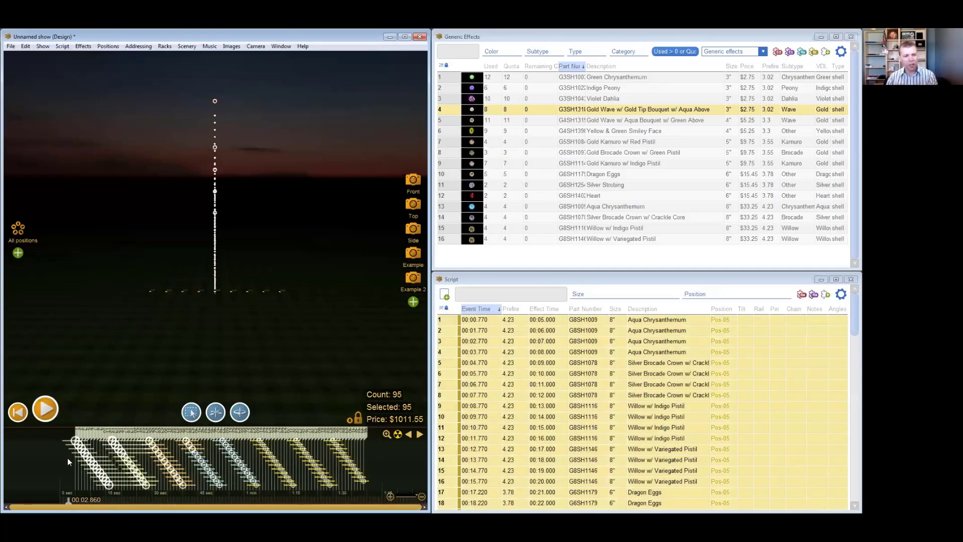
{"action": "key", "text": "Delete"}
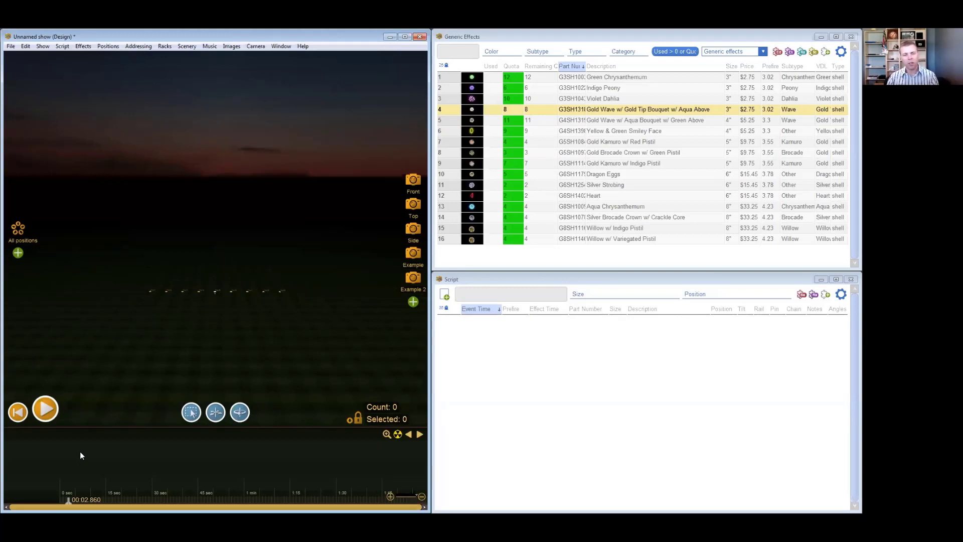
- Insert an empty cue at about 15.6 seconds and move it to about 13.3 seconds on the timeline
{"action": "left_click", "coordinate": [108, 464]}
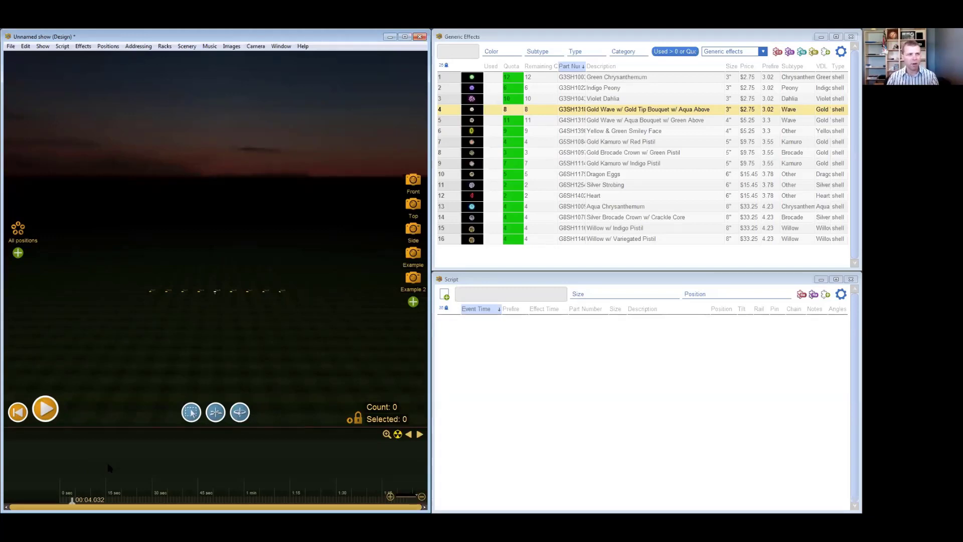
{"action": "left_click", "coordinate": [108, 464]}
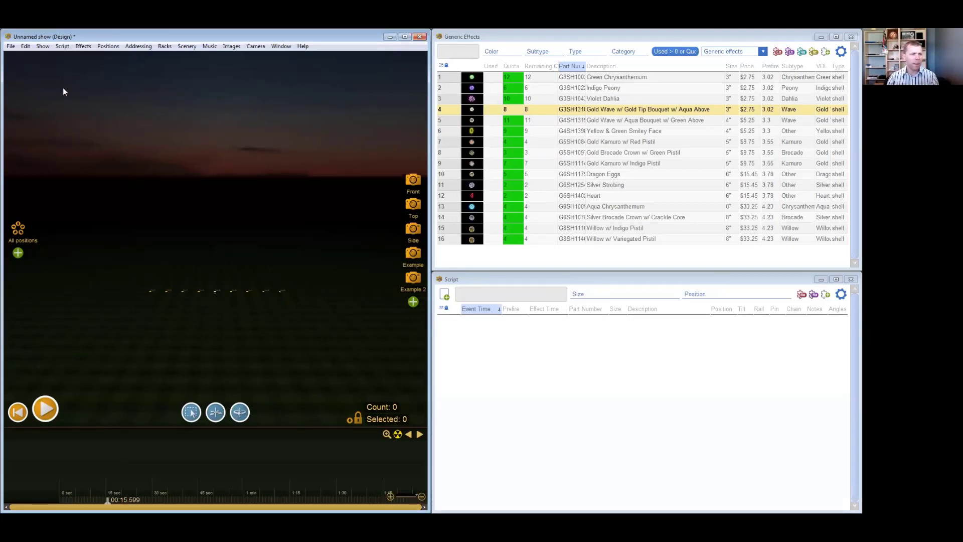
{"action": "left_click", "coordinate": [63, 46]}
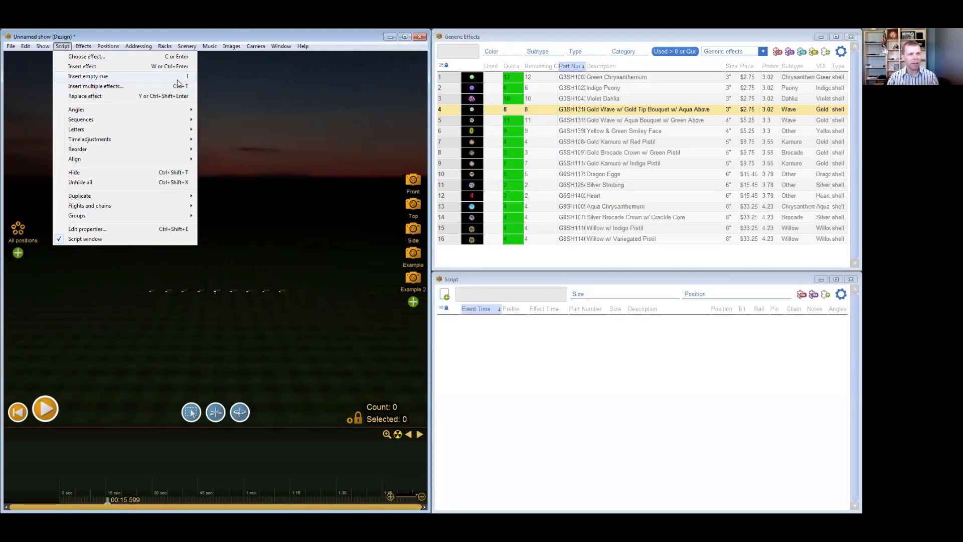
{"action": "left_click", "coordinate": [176, 78]}
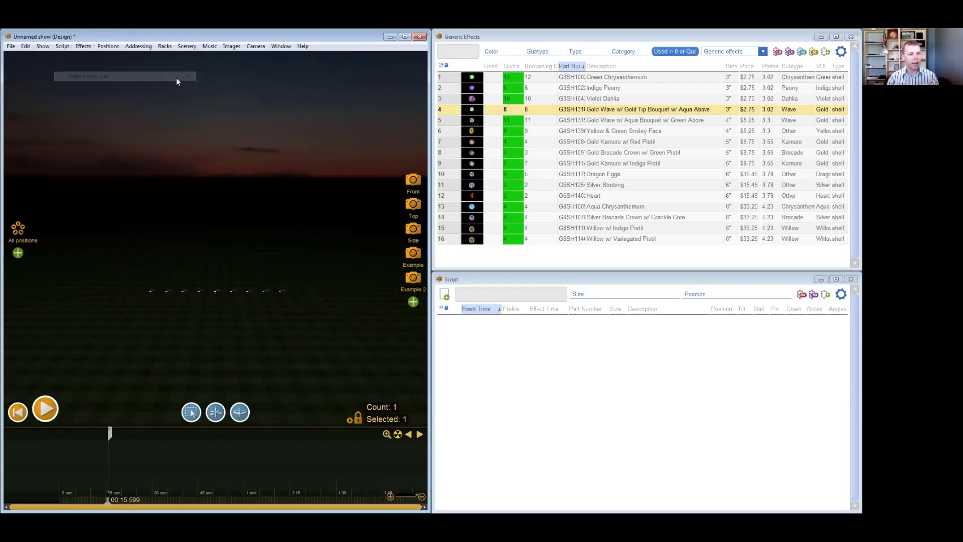
{"action": "scroll", "coordinate": [91, 451], "scroll_direction": "up", "scroll_amount": 2}
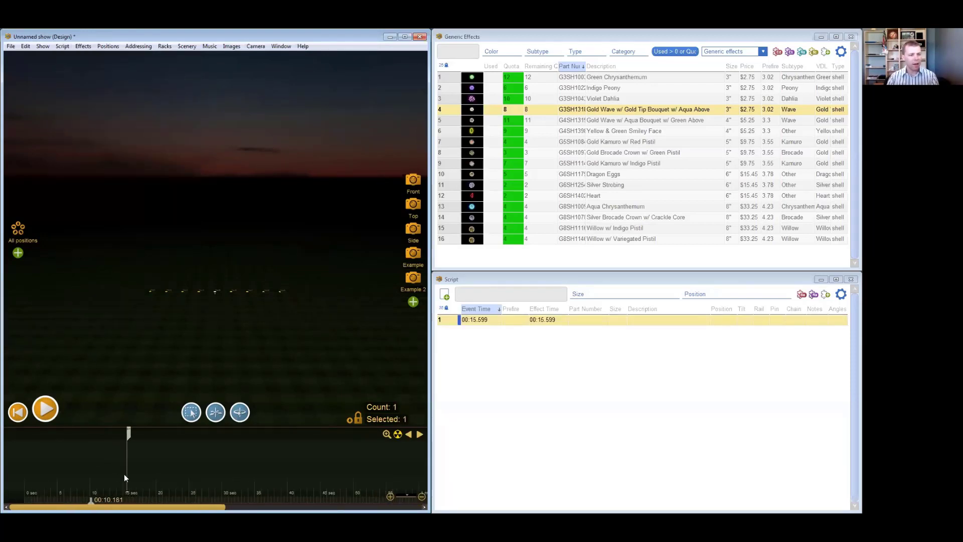
{"action": "left_click_drag", "start_coordinate": [125, 449], "coordinate": [114, 458]}
- Insert a Gold Wave w/ Aqua Bouquet w/ Green Above at about 24.7 seconds and move its effect time to about 20.6 seconds
{"action": "left_click", "coordinate": [186, 437]}
{"action": "left_click", "coordinate": [471, 121]}
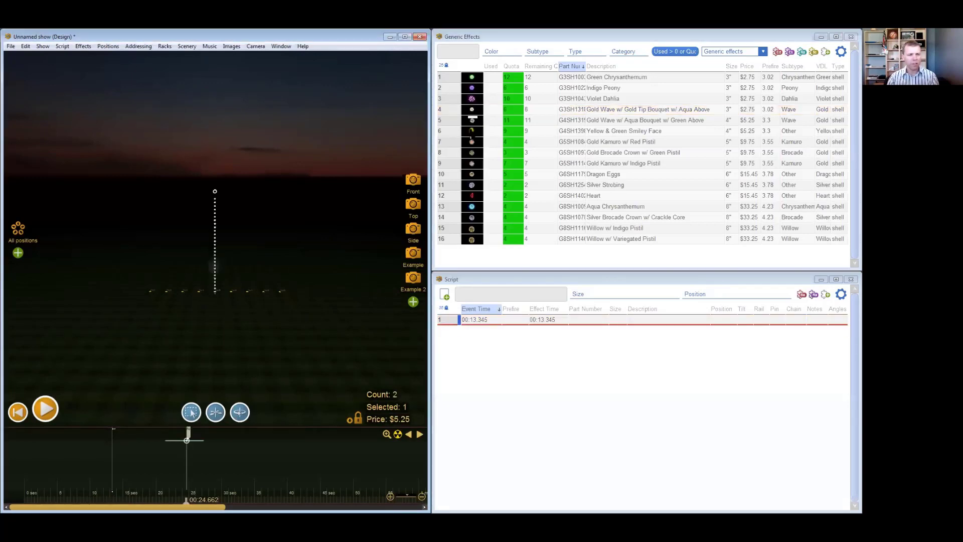
{"action": "left_click_drag", "start_coordinate": [177, 443], "coordinate": [150, 443]}
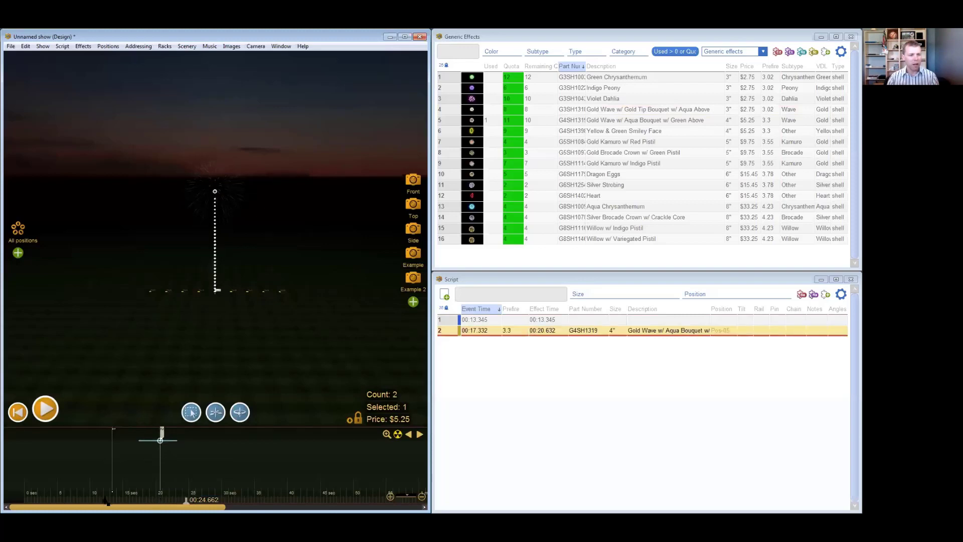
{"action": "left_click", "coordinate": [161, 437]}
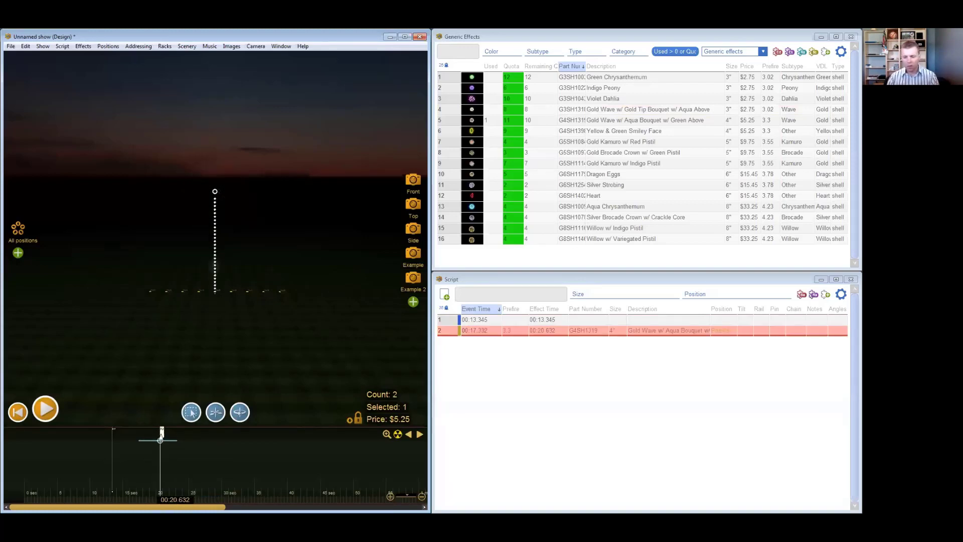
- Delete the Gold Wave effect and insert empty cues during playback at about 17.8, 19.4, 21.0, 23.2 and 25.1 seconds
{"action": "key", "text": "Delete"}
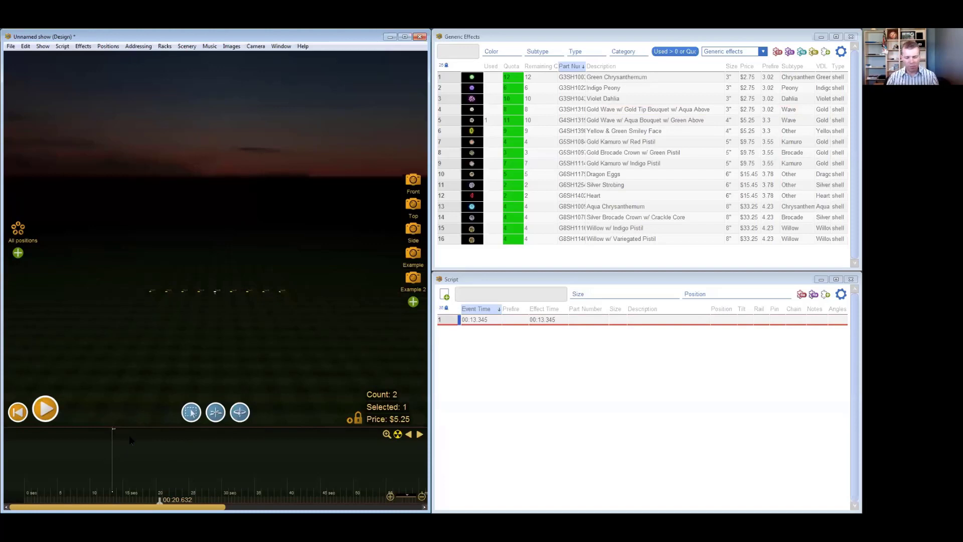
{"action": "left_click", "coordinate": [129, 436]}
{"action": "key", "text": "space"}
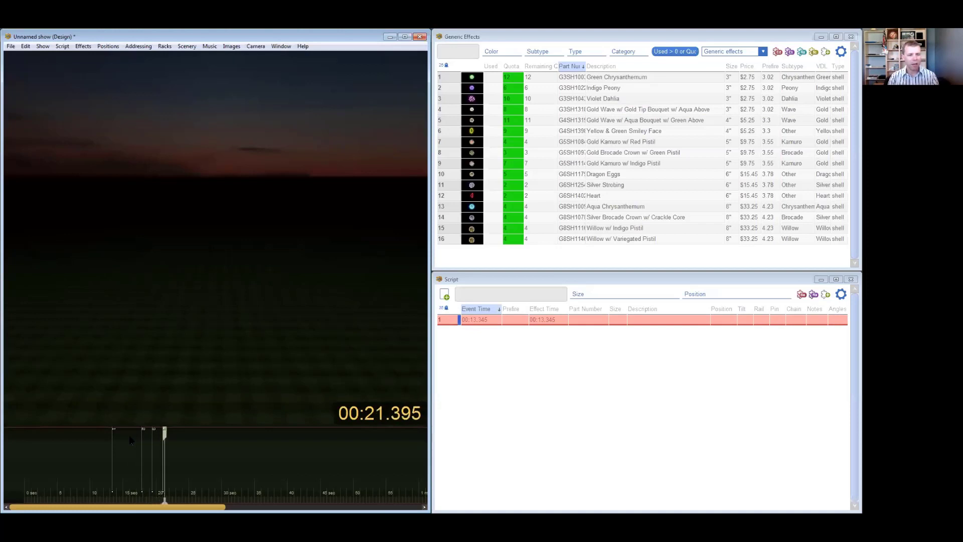
{"action": "key", "text": "Insert"}
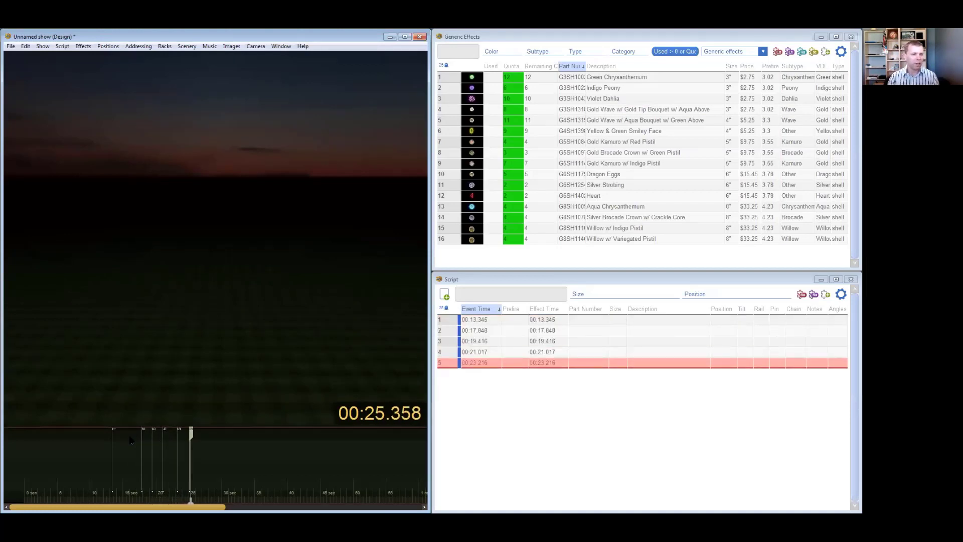
{"action": "key", "text": "space"}
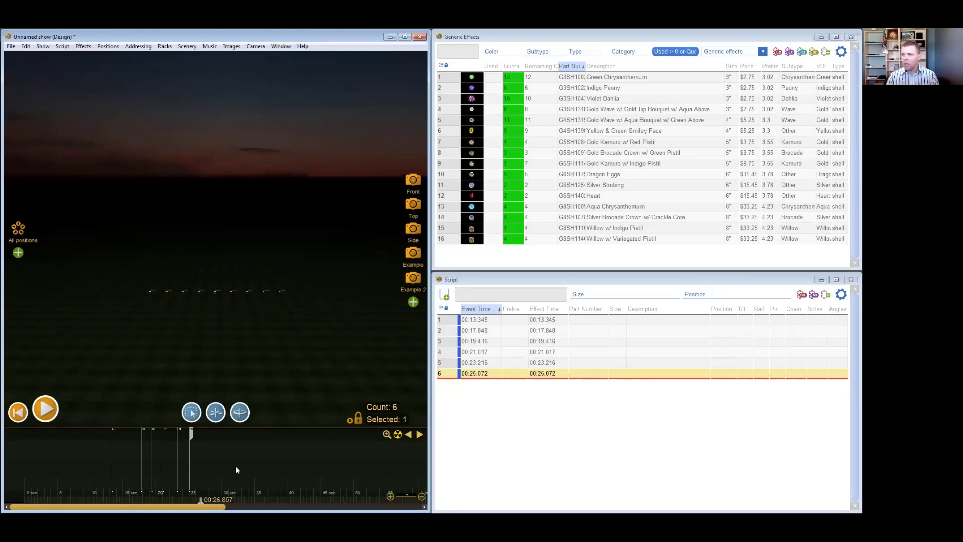
- Assign the 5" Gold Kamuro w/ Red Pistil to the empty cue at 17.848 seconds
{"action": "left_click", "coordinate": [116, 441]}
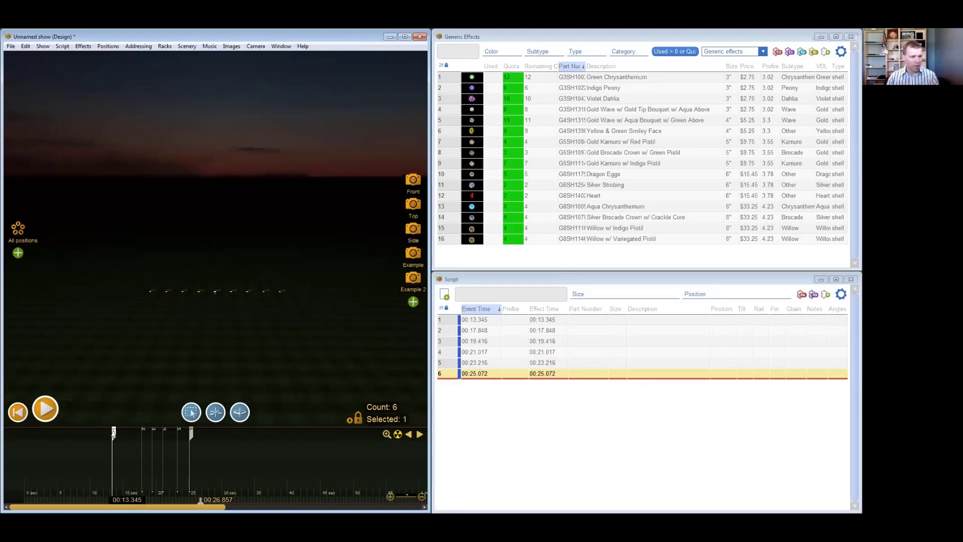
{"action": "left_click", "coordinate": [142, 434]}
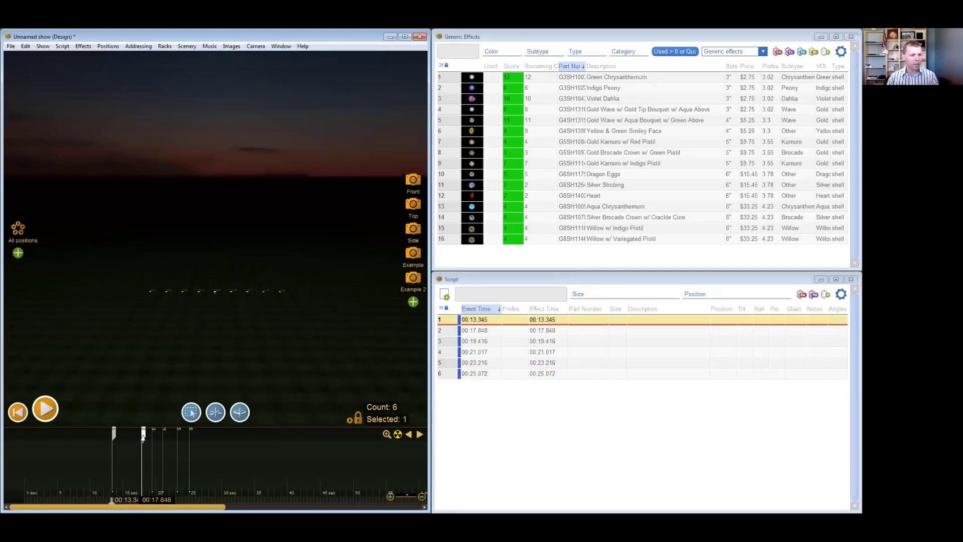
{"action": "left_click", "coordinate": [113, 434]}
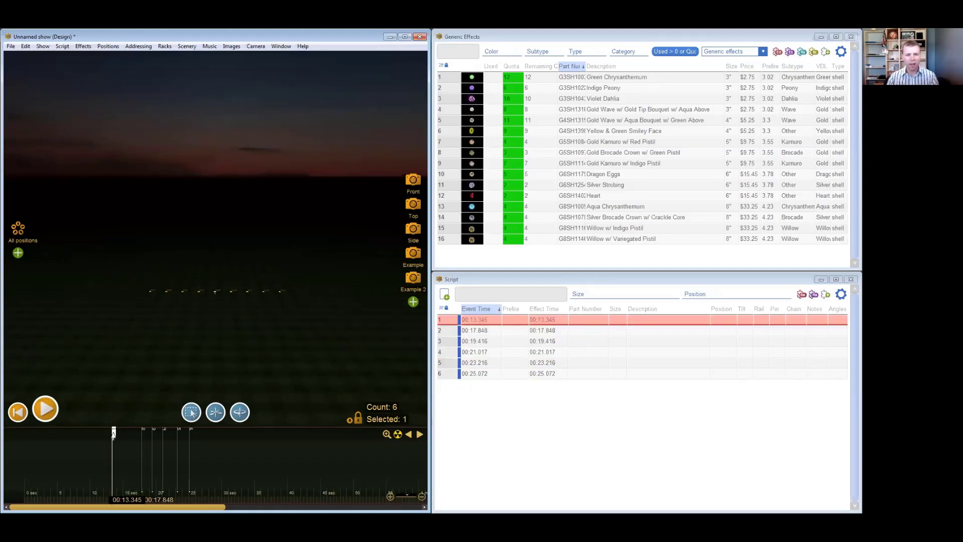
{"action": "left_click", "coordinate": [142, 435]}
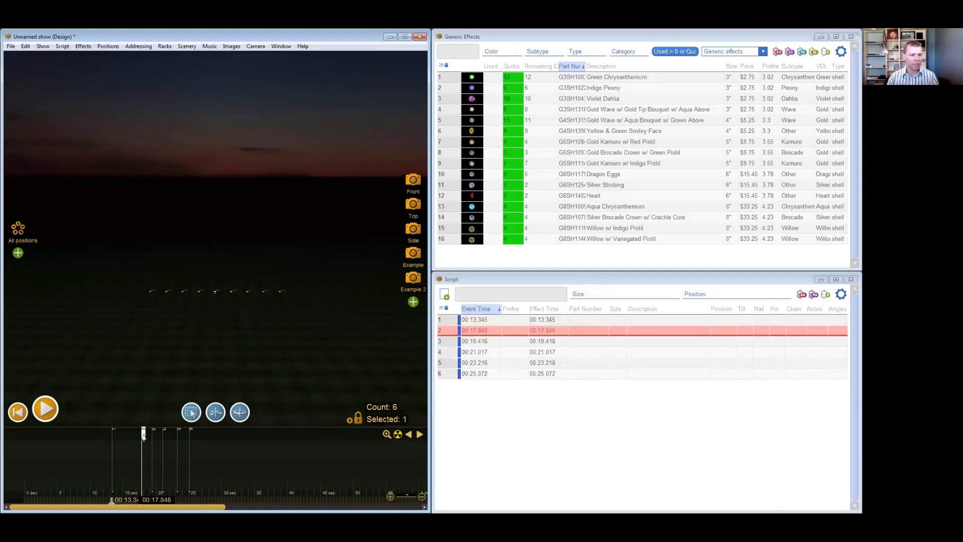
{"action": "double_click", "coordinate": [473, 143]}
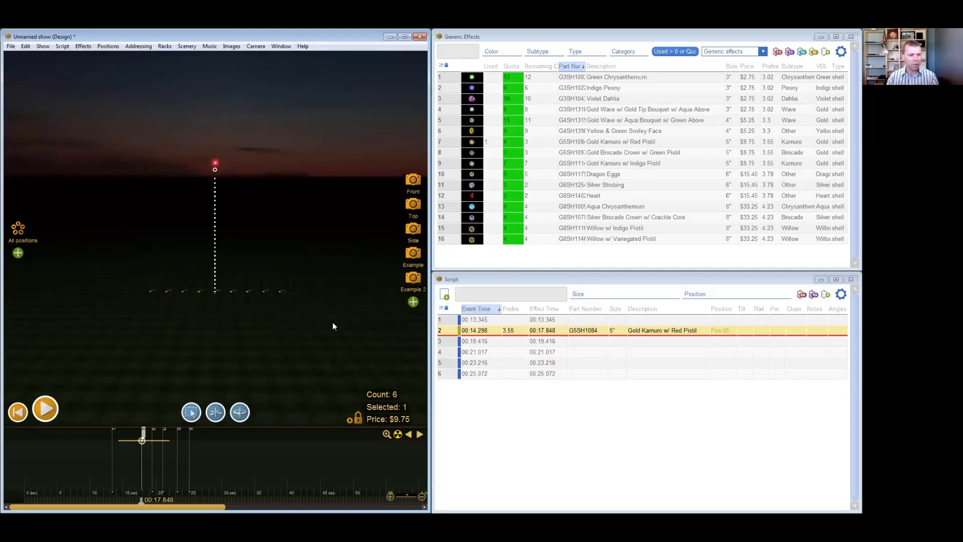
- Assign Dragon Eggs to the empty cue at 19.416 seconds and Silver Strobing to the one at 21.017 seconds
{"action": "left_click", "coordinate": [161, 472]}
{"action": "scroll", "coordinate": [161, 472], "scroll_direction": "up", "scroll_amount": 4}
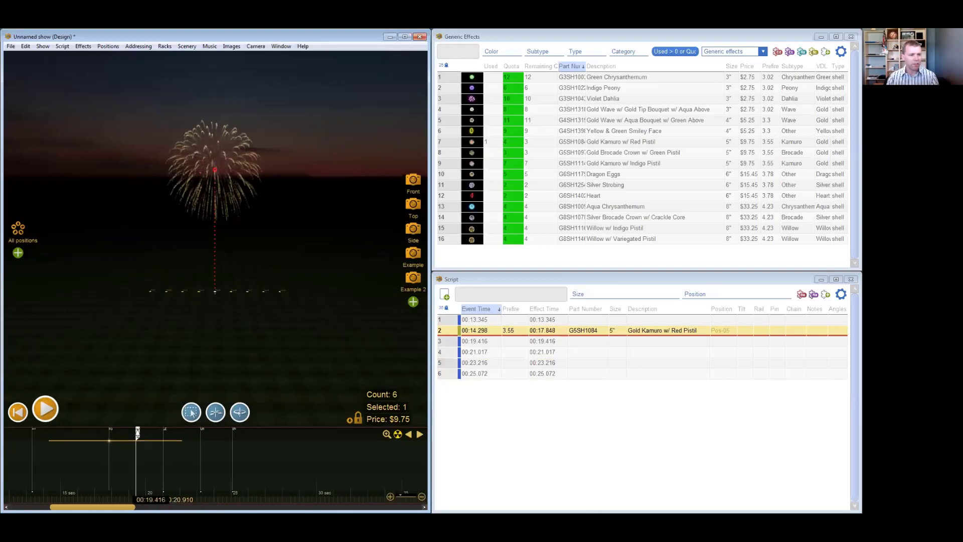
{"action": "left_click", "coordinate": [132, 481]}
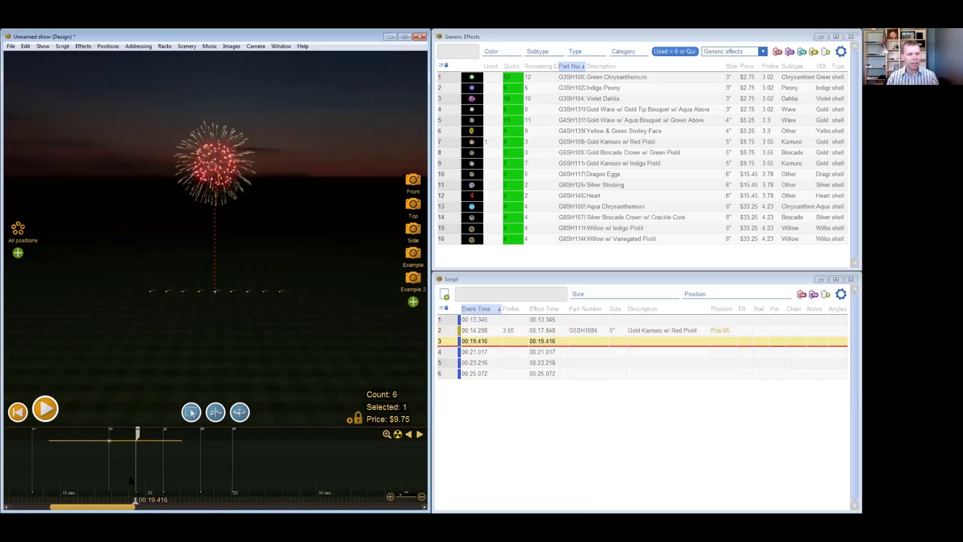
{"action": "double_click", "coordinate": [469, 176]}
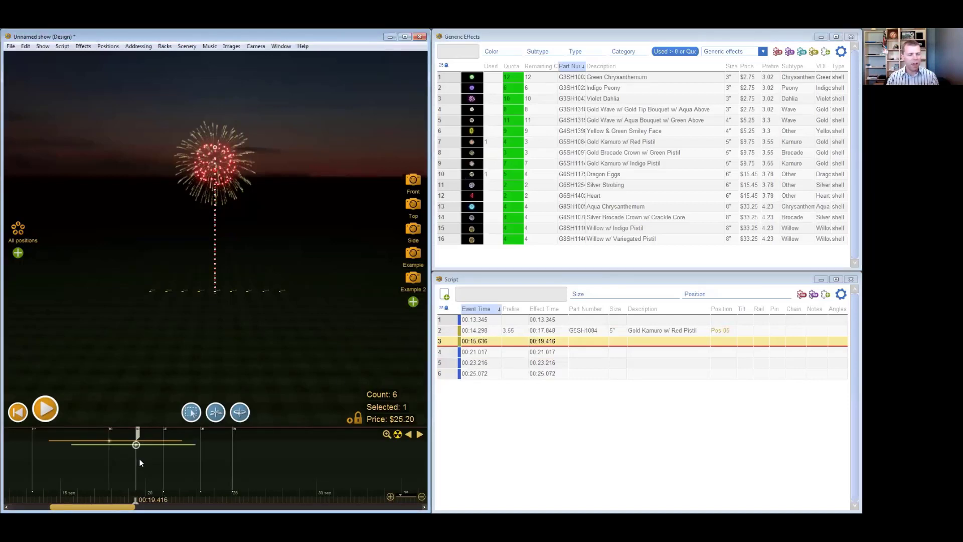
{"action": "left_click", "coordinate": [164, 469]}
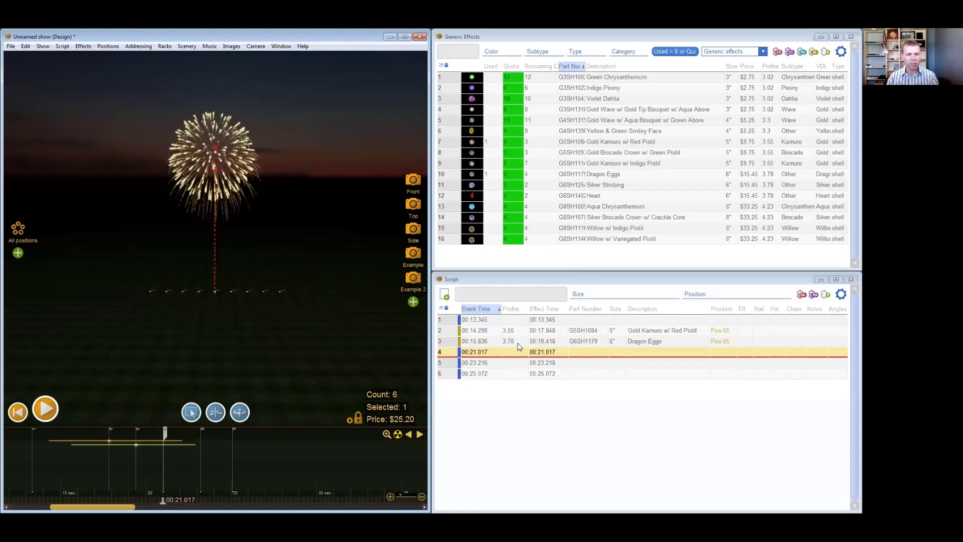
{"action": "double_click", "coordinate": [472, 185]}
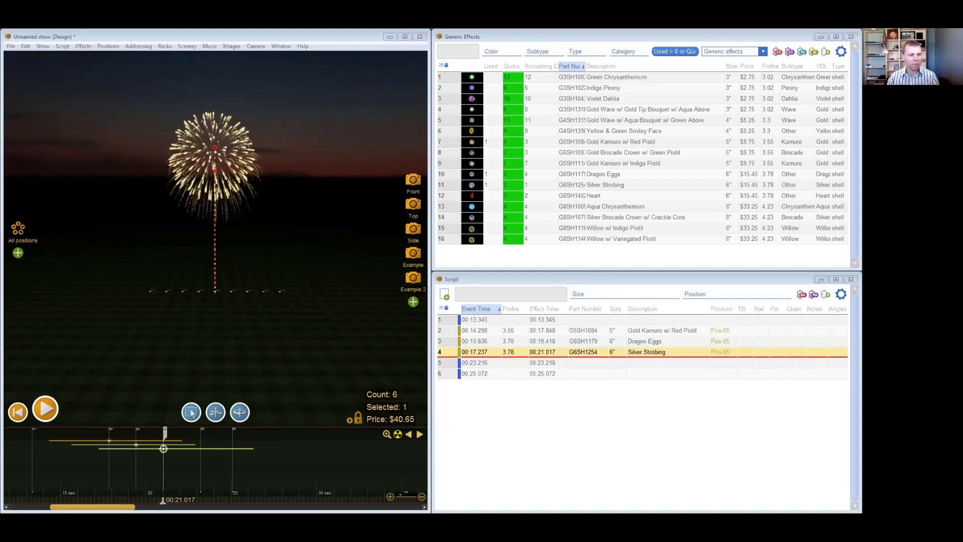
- Select all the cues and effects on the timeline and delete them
{"action": "left_click_drag", "start_coordinate": [384, 477], "coordinate": [14, 476]}
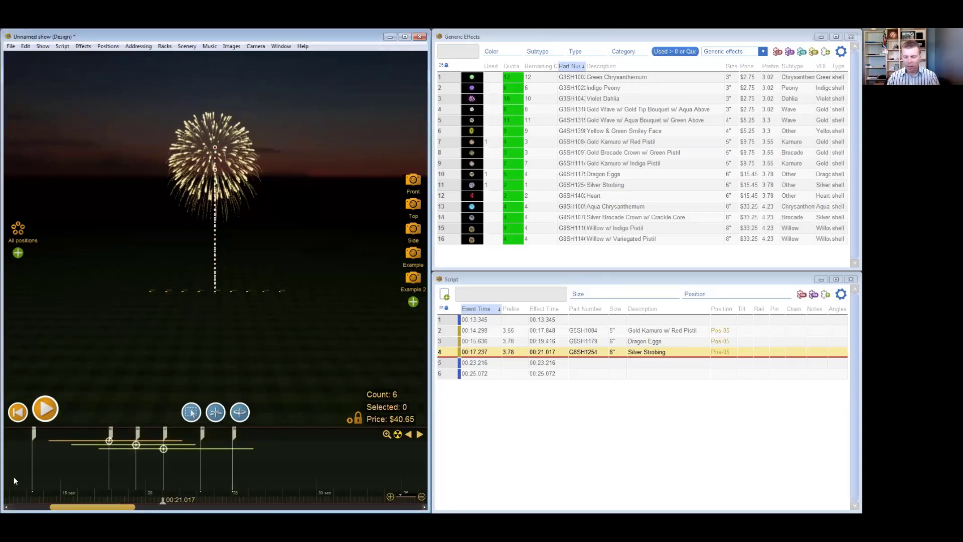
{"action": "key", "text": "Delete"}
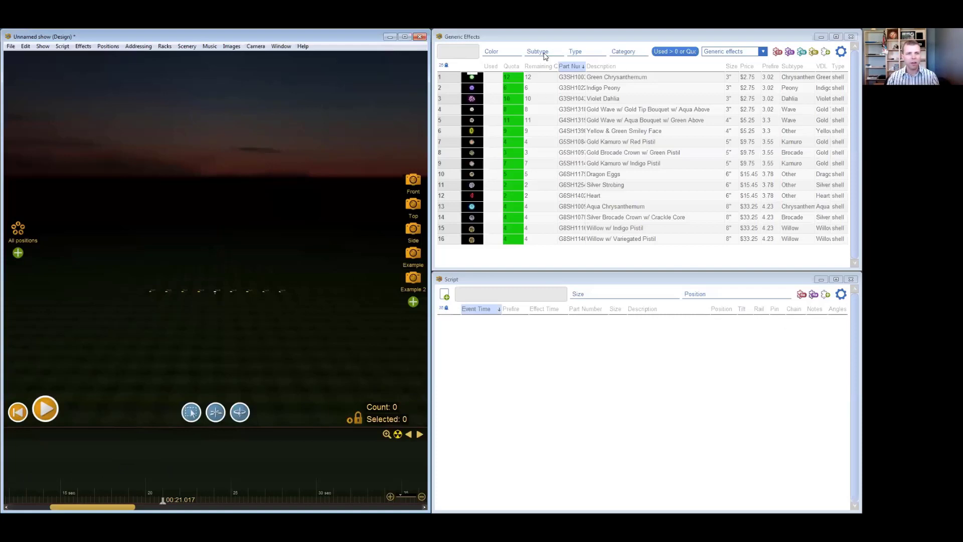
- Search the effects of all quantities for "red comet" and insert the 2" Red Comet at Pos-05 at about 31.1 seconds
{"action": "left_click", "coordinate": [689, 52]}
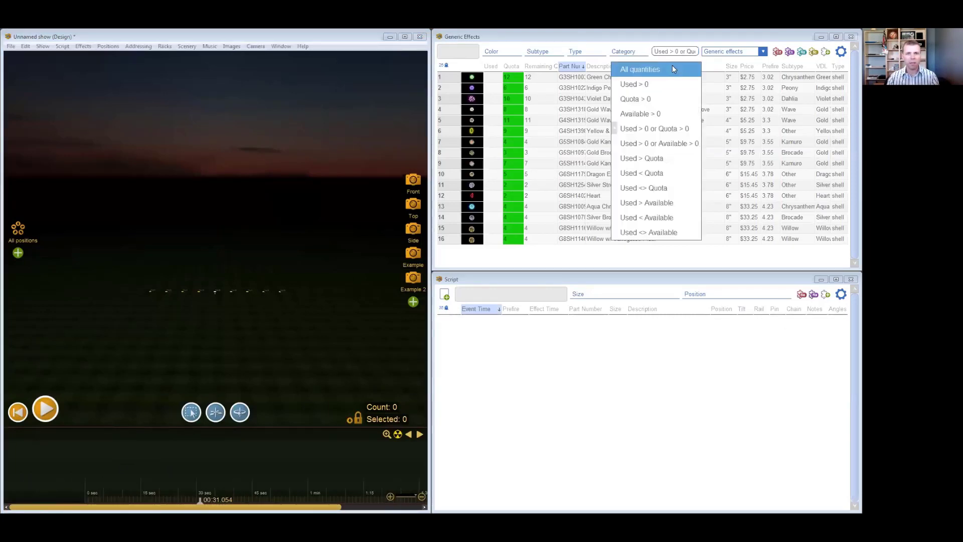
{"action": "left_click", "coordinate": [672, 67]}
{"action": "left_click", "coordinate": [449, 50]}
{"action": "type", "text": "red comet"}
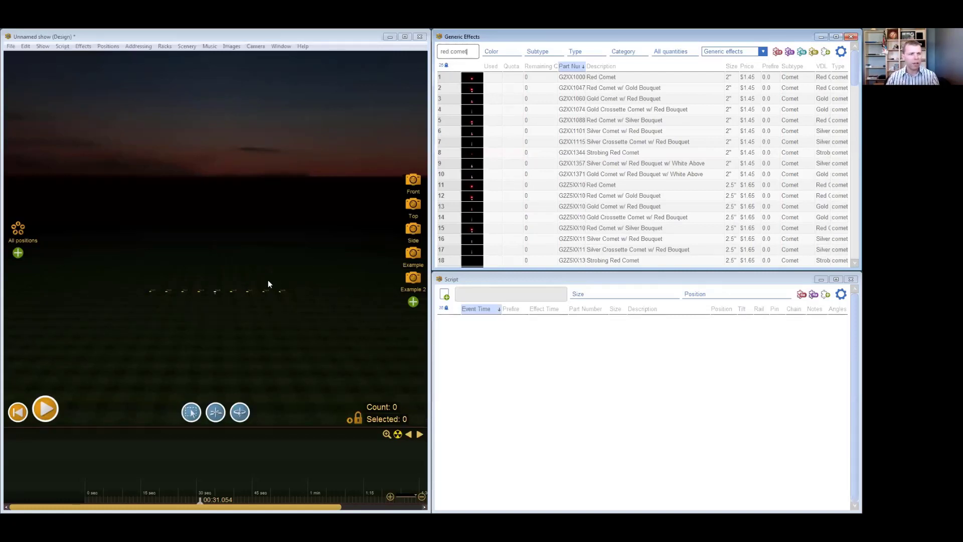
{"action": "left_click_drag", "start_coordinate": [469, 83], "coordinate": [215, 289]}
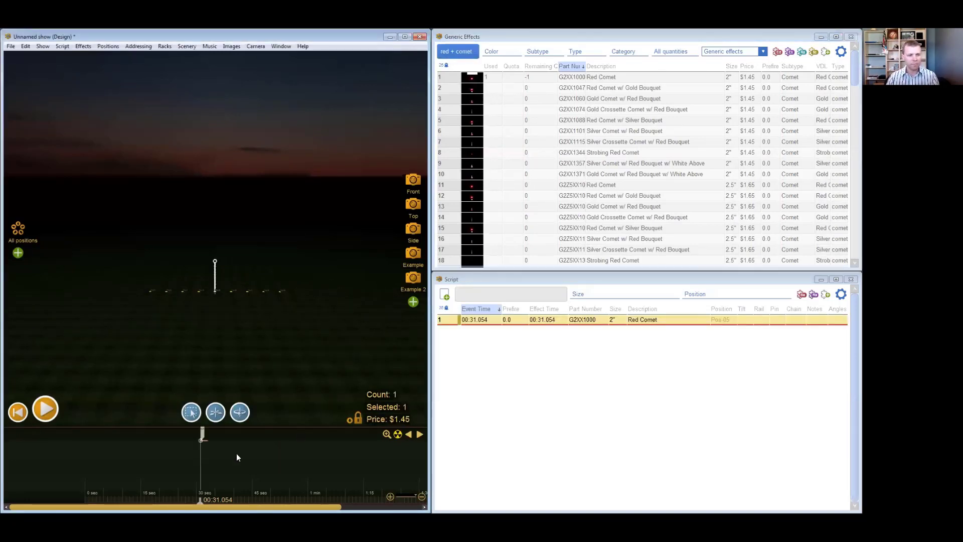
- Copy the 2" Red Comet from Pos-05 to positions Pos-06 through Pos-09 at the same time
{"action": "scroll", "coordinate": [195, 457], "scroll_direction": "up", "scroll_amount": 3}
{"action": "scroll", "coordinate": [195, 458], "scroll_direction": "up", "scroll_amount": 2}
{"action": "scroll", "coordinate": [185, 288], "scroll_direction": "up", "scroll_amount": 2}
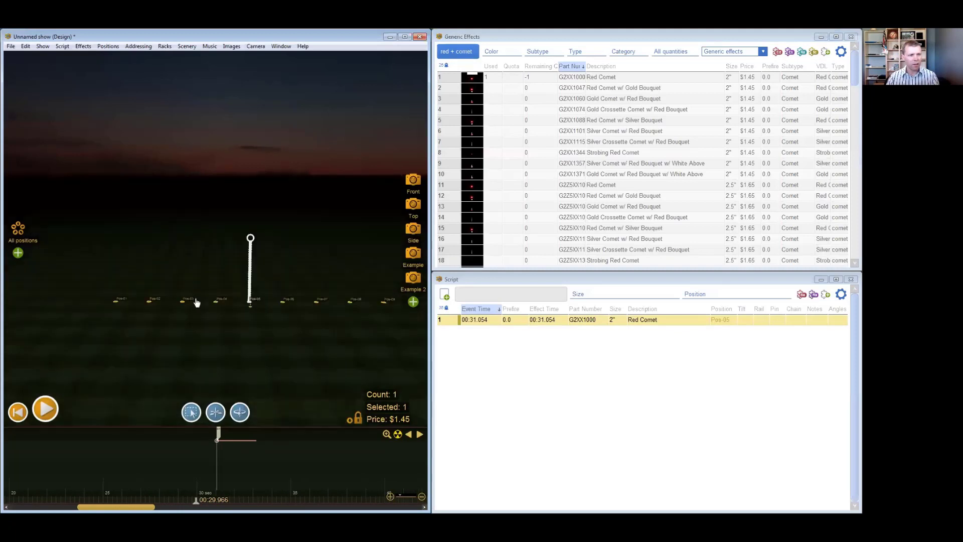
{"action": "left_click_drag", "start_coordinate": [254, 340], "coordinate": [213, 332]}
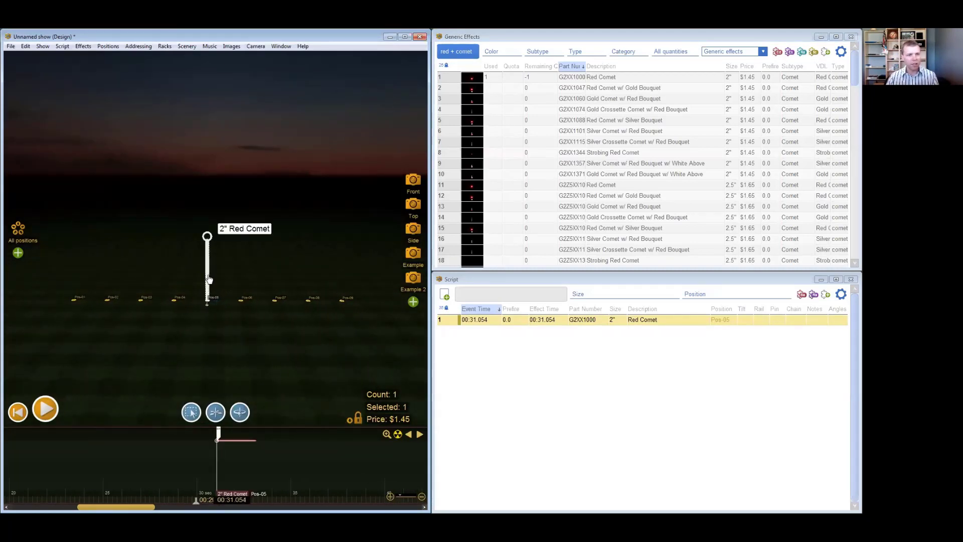
{"action": "left_click_drag", "start_coordinate": [208, 277], "coordinate": [237, 276], "text": "ctrl"}
{"action": "left_click_drag", "start_coordinate": [246, 282], "coordinate": [345, 279]}
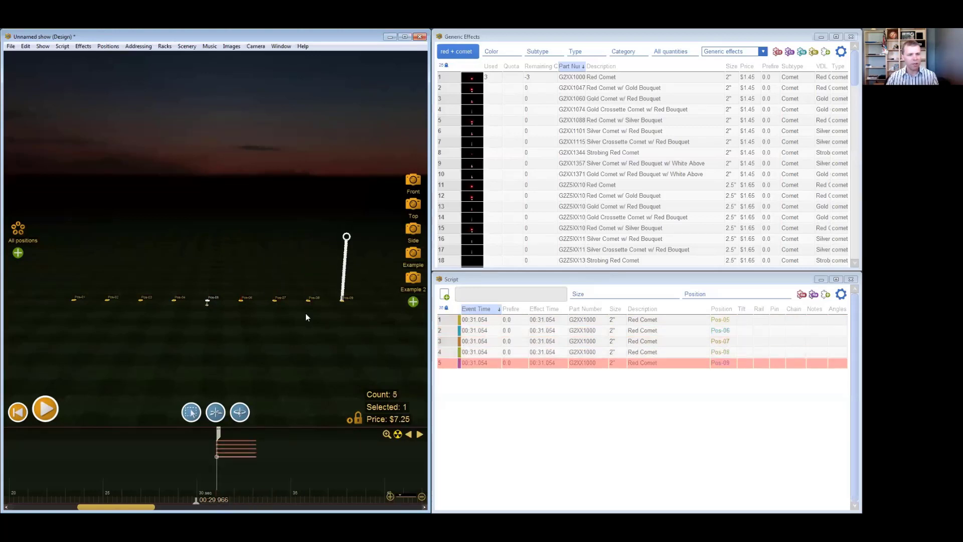
- Copy the 2" Red Comet to the remaining positions Pos-01 through Pos-04 at the same time
{"action": "left_click", "coordinate": [221, 461]}
{"action": "left_click_drag", "start_coordinate": [207, 263], "coordinate": [105, 268], "text": "ctrl"}
{"action": "left_click_drag", "start_coordinate": [173, 266], "coordinate": [70, 267], "text": "ctrl"}
{"action": "left_click", "coordinate": [233, 483]}
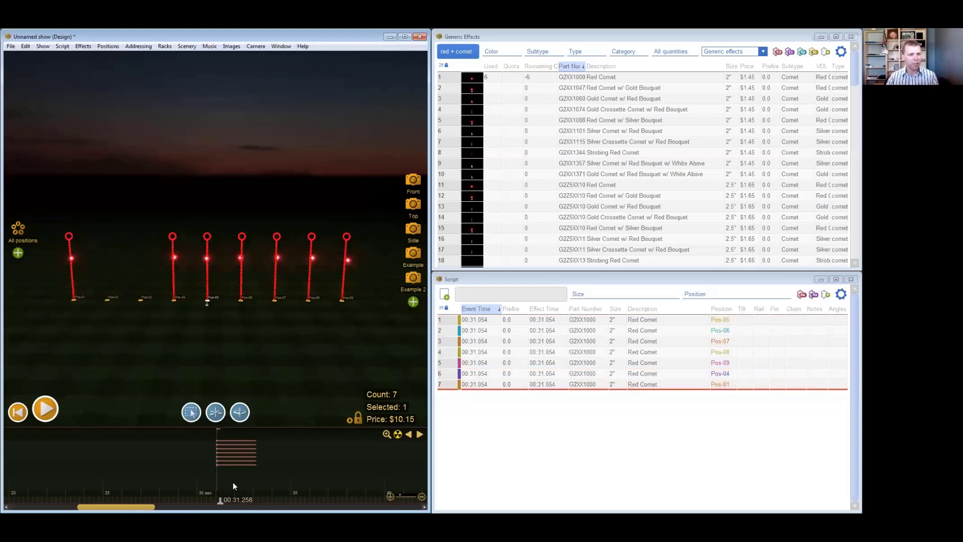
{"action": "left_click_drag", "start_coordinate": [173, 281], "coordinate": [104, 276], "text": "ctrl"}
- Make all nine red comets into a sequence with a total duration of 1.0 second, firing last to first
{"action": "left_click_drag", "start_coordinate": [185, 479], "coordinate": [247, 480]}
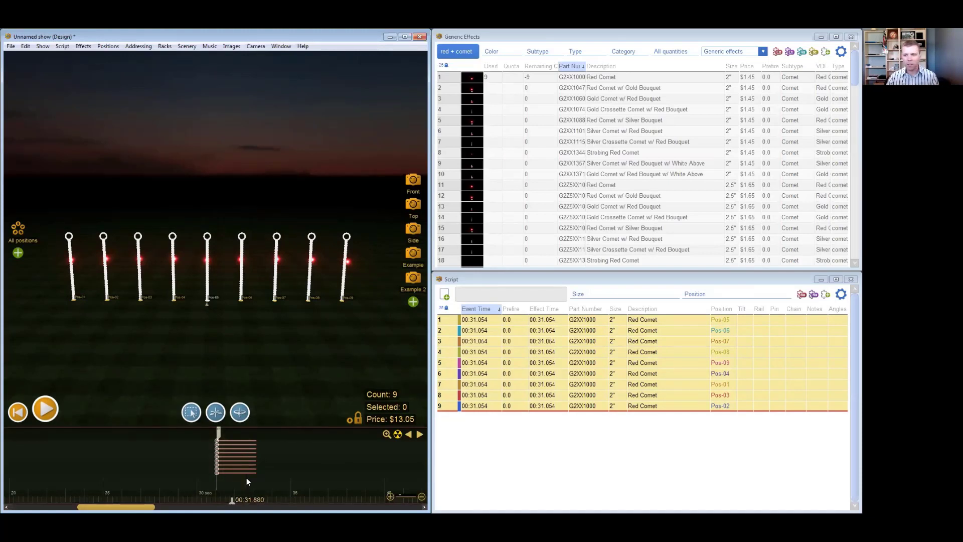
{"action": "left_click", "coordinate": [62, 46]}
{"action": "mouse_move", "coordinate": [116, 120]}
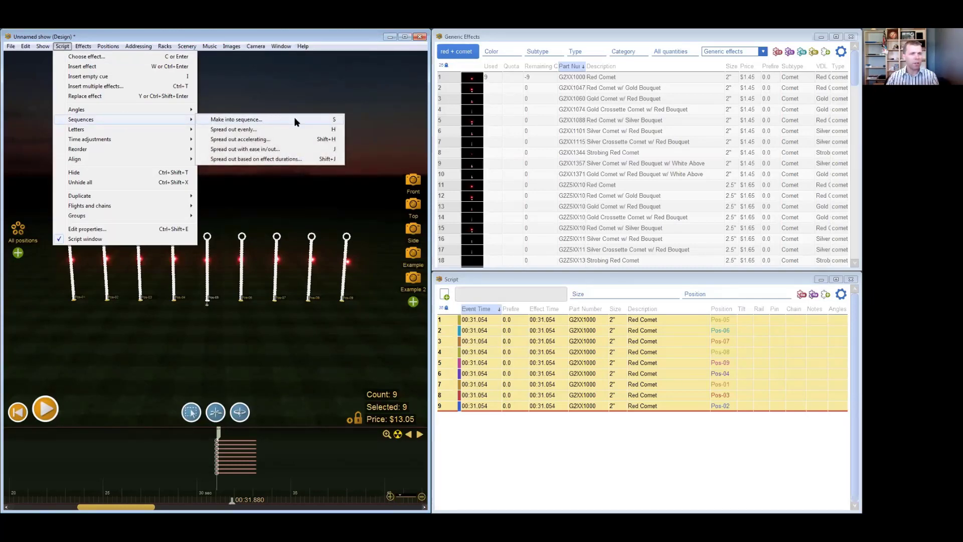
{"action": "left_click", "coordinate": [322, 122]}
{"action": "left_click_drag", "start_coordinate": [381, 171], "coordinate": [486, 190]}
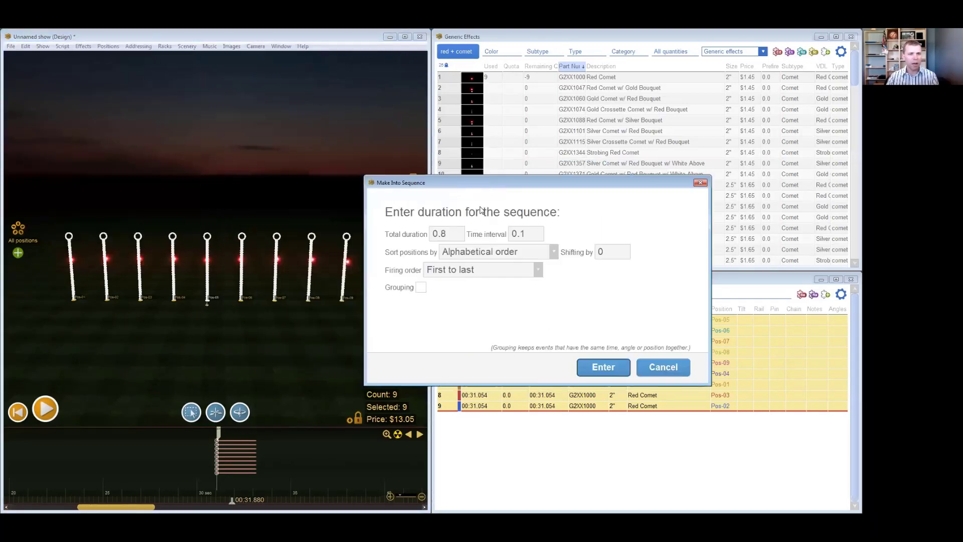
{"action": "left_click", "coordinate": [457, 233]}
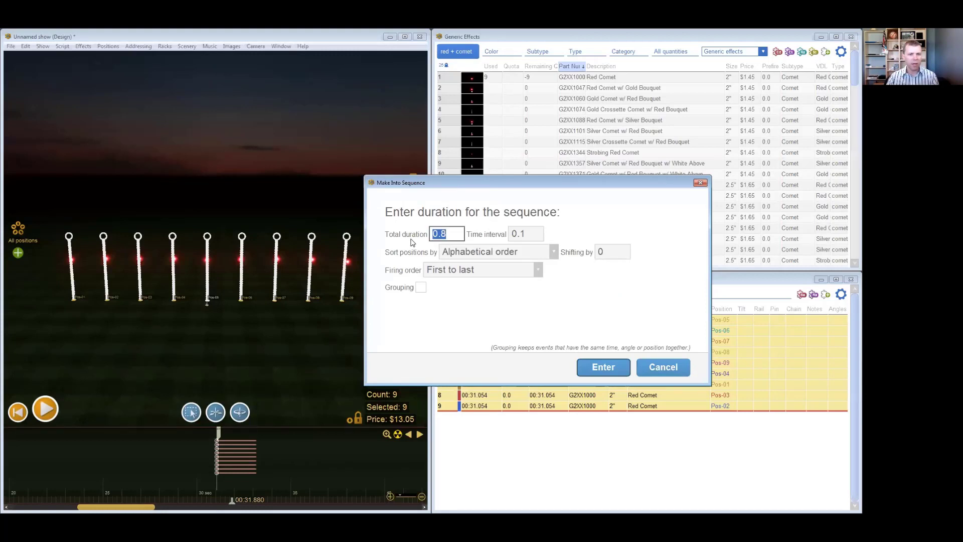
{"action": "type", "text": "1"}
{"action": "left_click", "coordinate": [538, 269]}
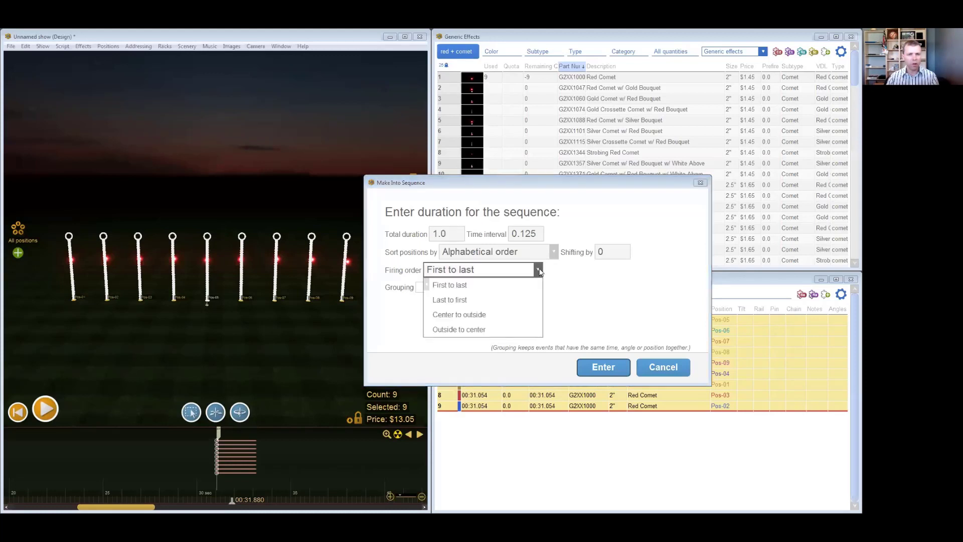
{"action": "left_click", "coordinate": [450, 301]}
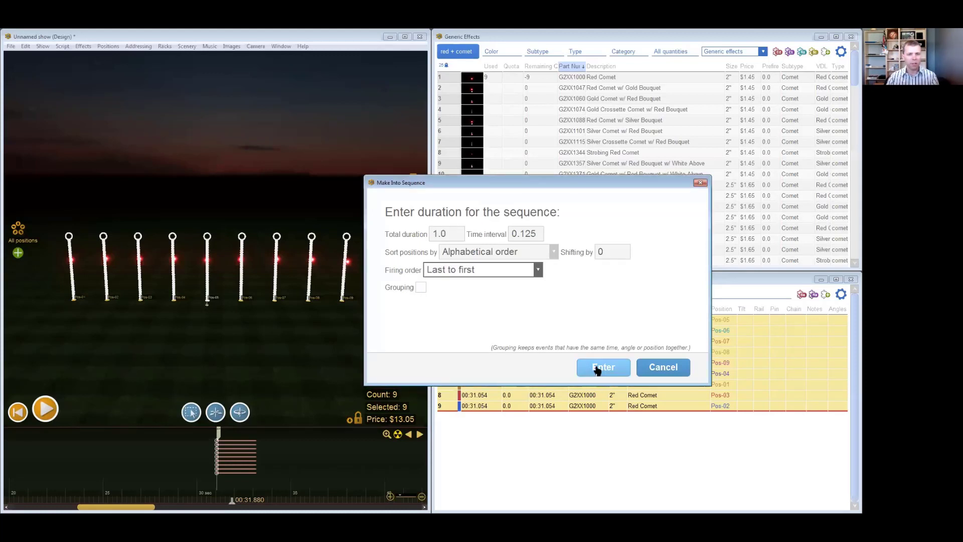
{"action": "left_click", "coordinate": [599, 367]}
- Play back the red comet sequence from just before its first shot to check the firing order
{"action": "left_click", "coordinate": [206, 462]}
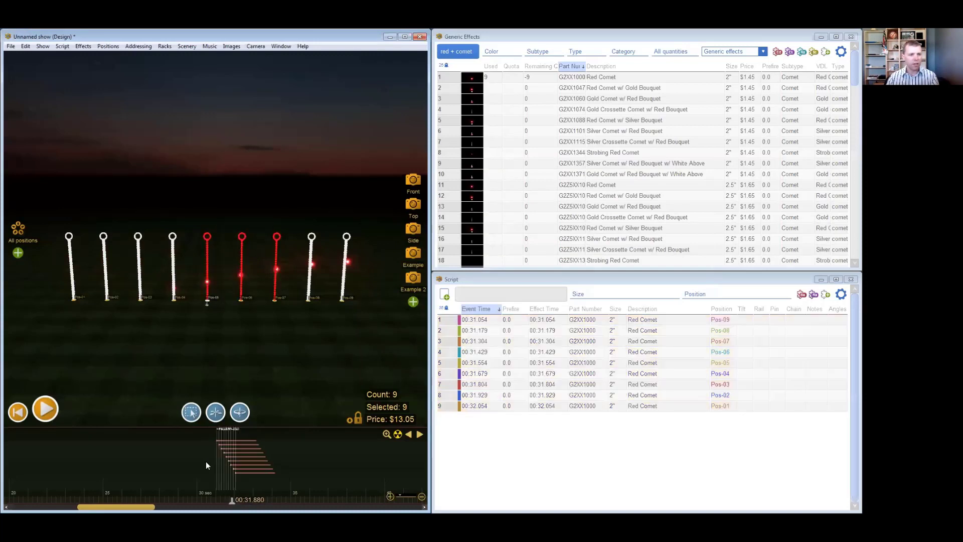
{"action": "key", "text": "space"}
{"action": "key", "text": "space"}
{"action": "left_click", "coordinate": [206, 462]}
{"action": "key", "text": "space"}
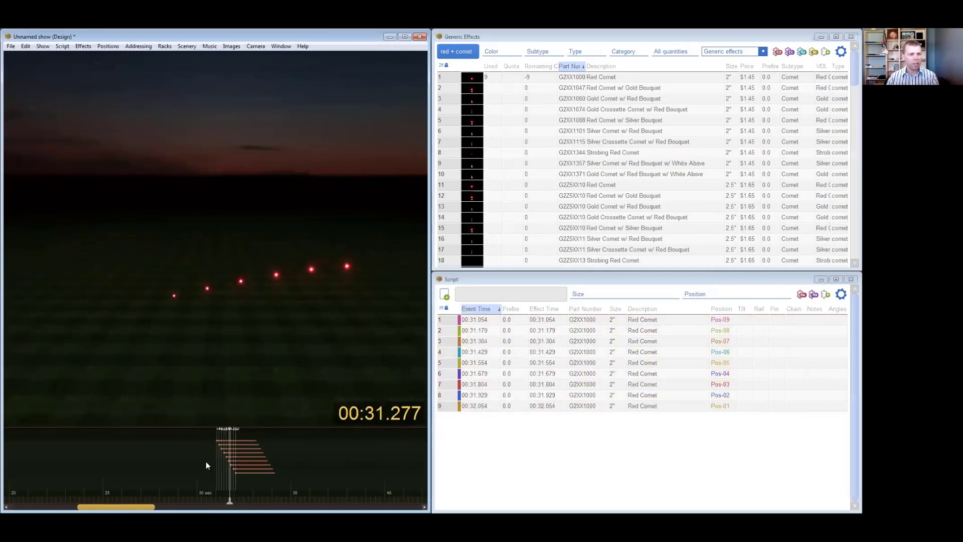
- Make all nine red comets into a left-right fan spreading outward with a total angle of 100 degrees
{"action": "left_click_drag", "start_coordinate": [191, 461], "coordinate": [312, 431]}
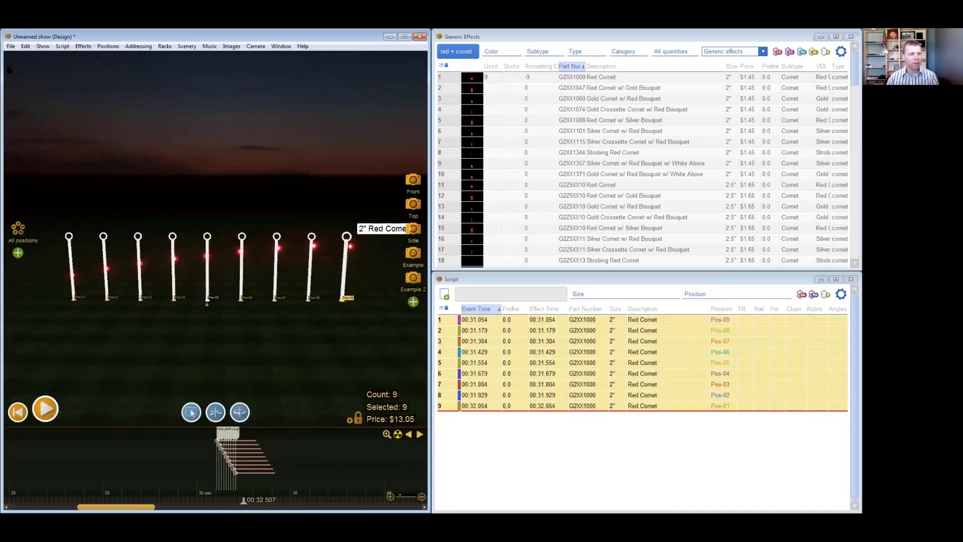
{"action": "left_click", "coordinate": [61, 46]}
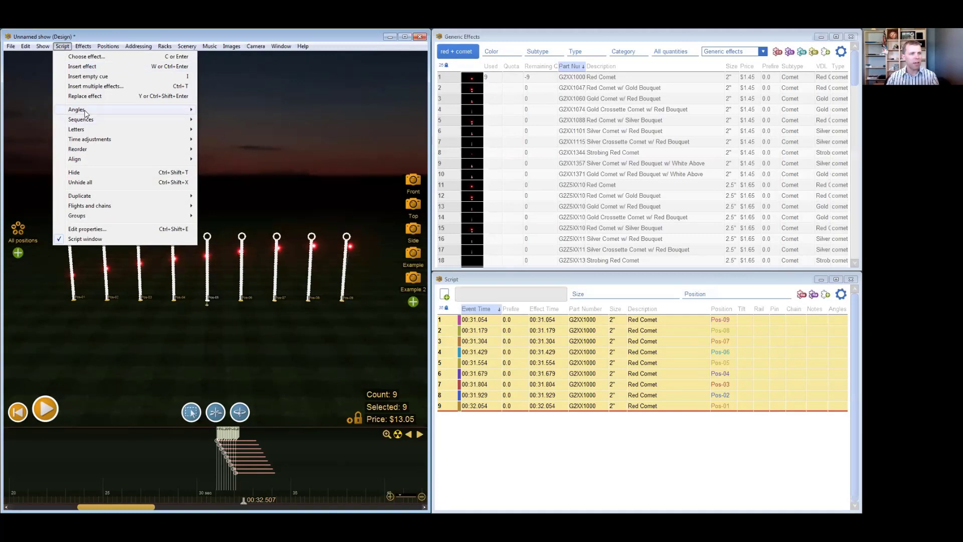
{"action": "mouse_move", "coordinate": [76, 109]}
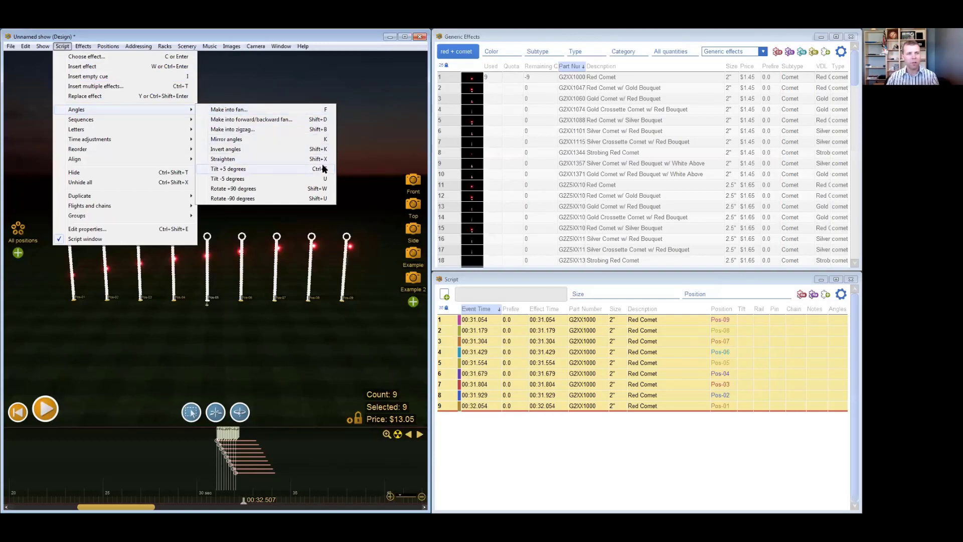
{"action": "left_click", "coordinate": [315, 110]}
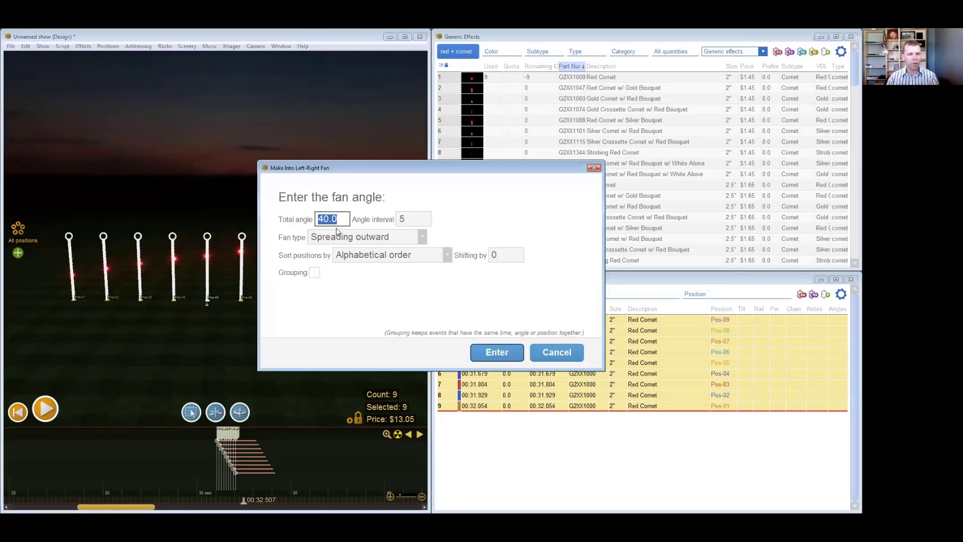
{"action": "left_click_drag", "start_coordinate": [383, 163], "coordinate": [421, 158]}
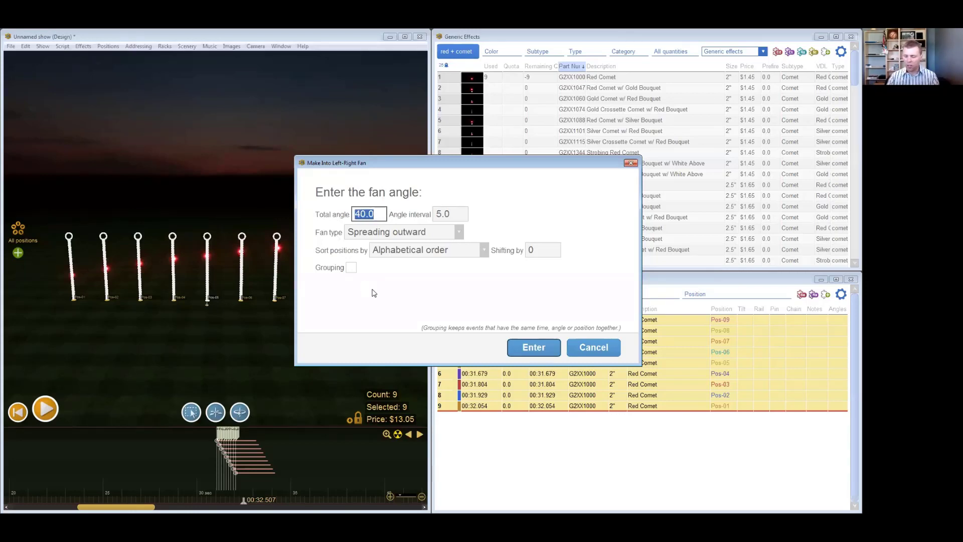
{"action": "type", "text": "100"}
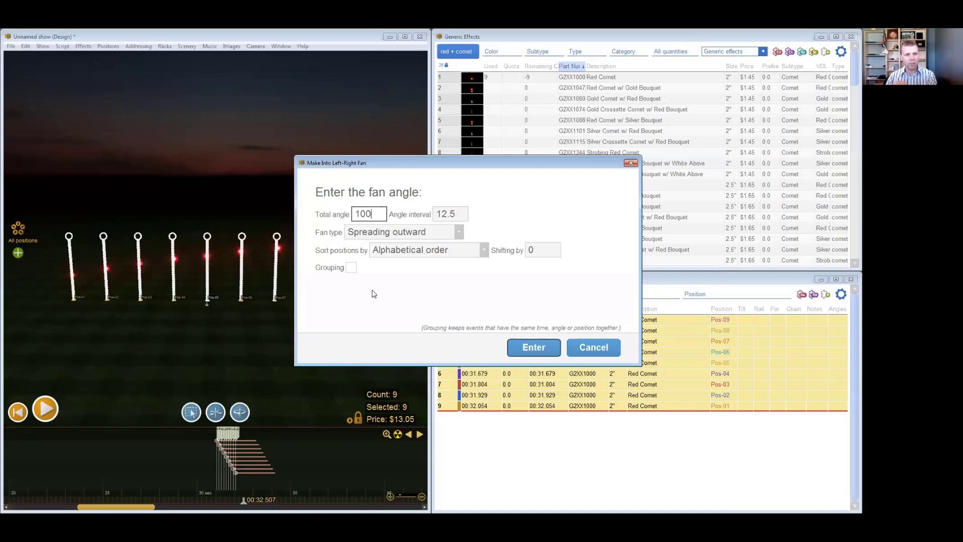
{"action": "left_click", "coordinate": [533, 348]}
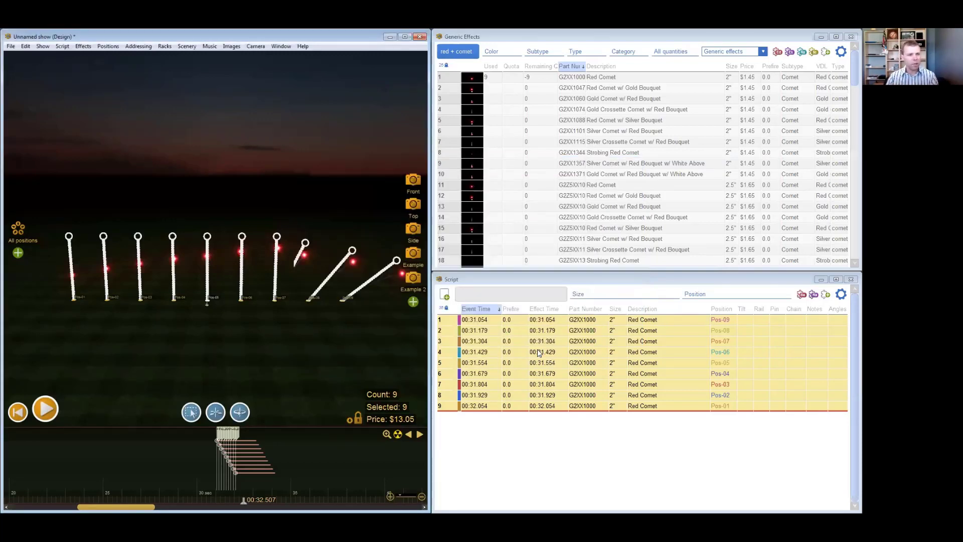
{"action": "left_click", "coordinate": [214, 381]}
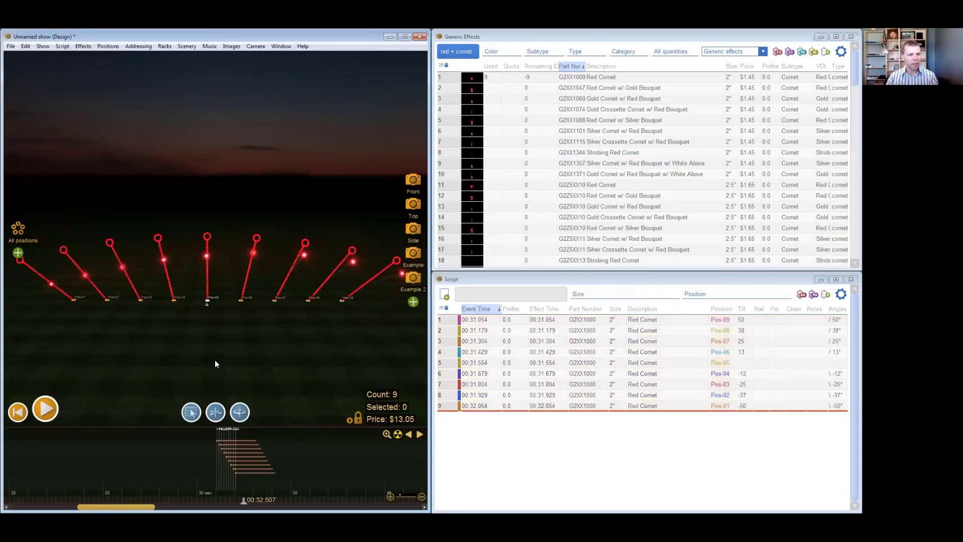
- Play back the fanned red comet sequence from just before its first shot
{"action": "left_click", "coordinate": [214, 444]}
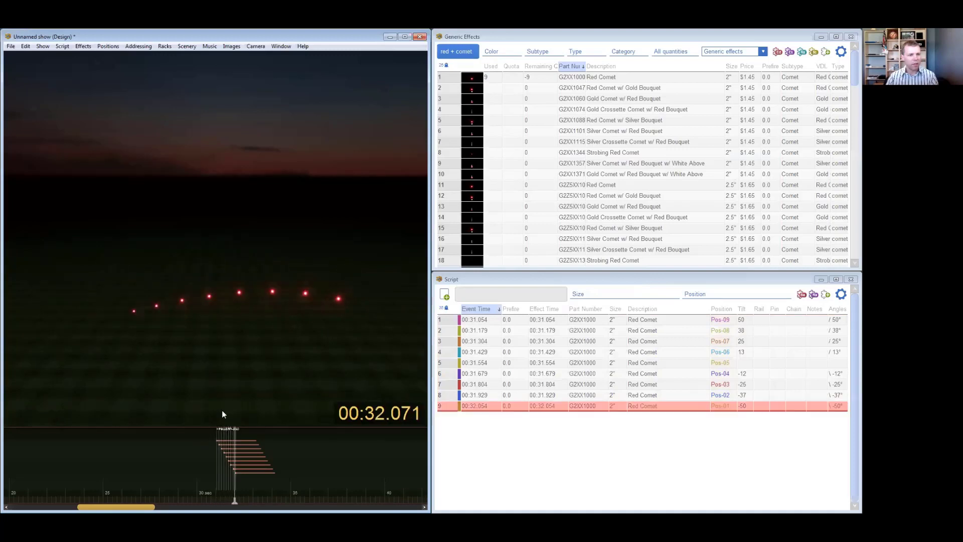
{"action": "key", "text": "space"}
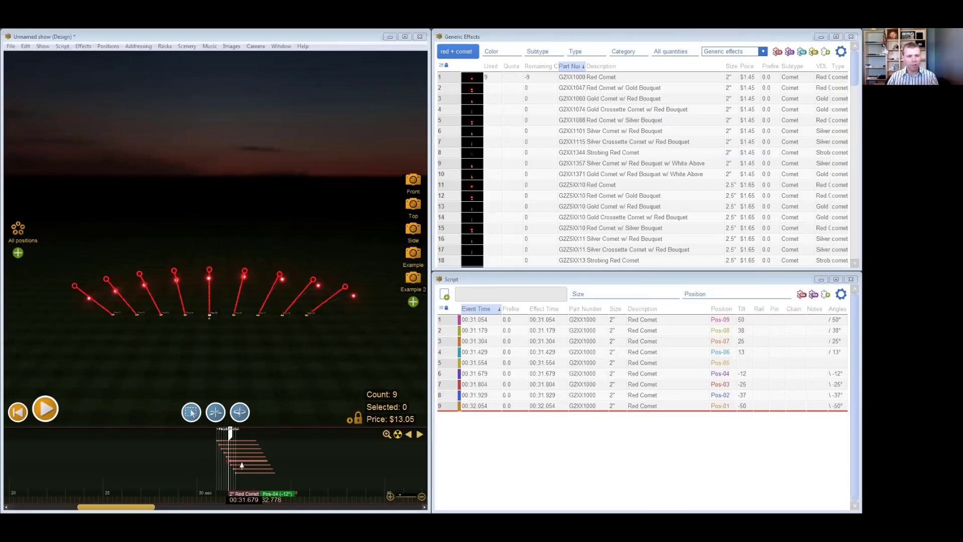
{"action": "left_click", "coordinate": [176, 465]}
- Select all nine red comets, zoom the timeline to fit them, and zoom back out to the full show
{"action": "scroll", "coordinate": [176, 464], "scroll_direction": "down", "scroll_amount": 10}
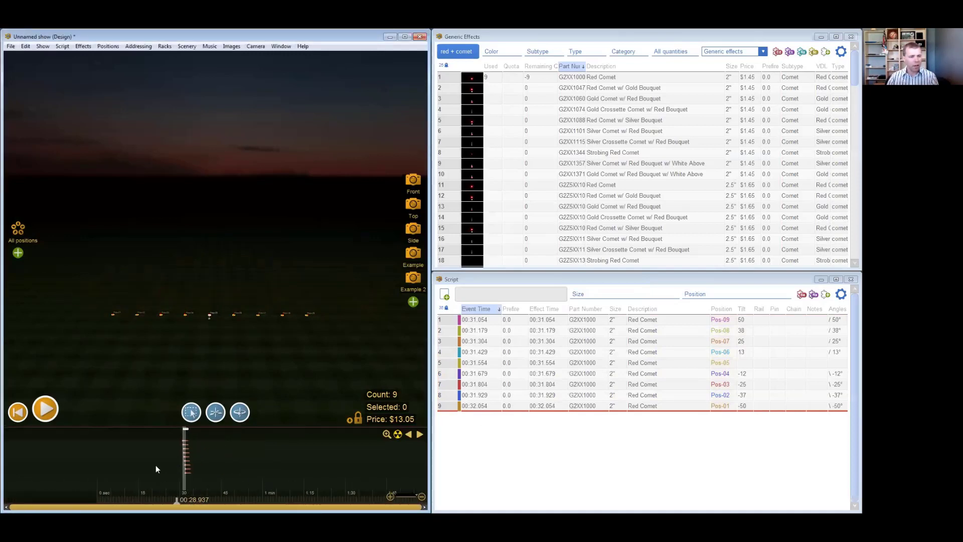
{"action": "scroll", "coordinate": [181, 458], "scroll_direction": "up", "scroll_amount": 3}
{"action": "left_click", "coordinate": [185, 459]}
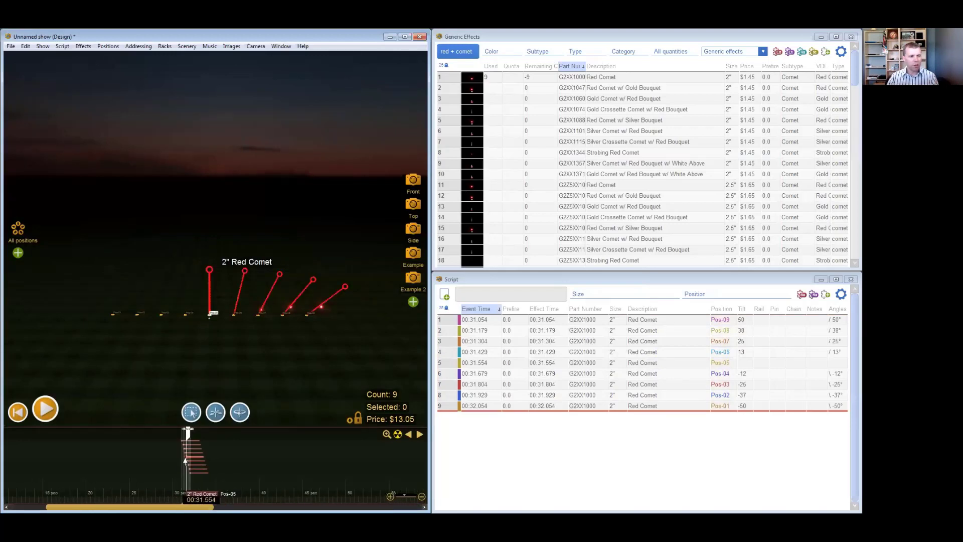
{"action": "left_click", "coordinate": [185, 459]}
{"action": "scroll", "coordinate": [185, 458], "scroll_direction": "down", "scroll_amount": 5}
{"action": "left_click_drag", "start_coordinate": [184, 460], "coordinate": [194, 460]}
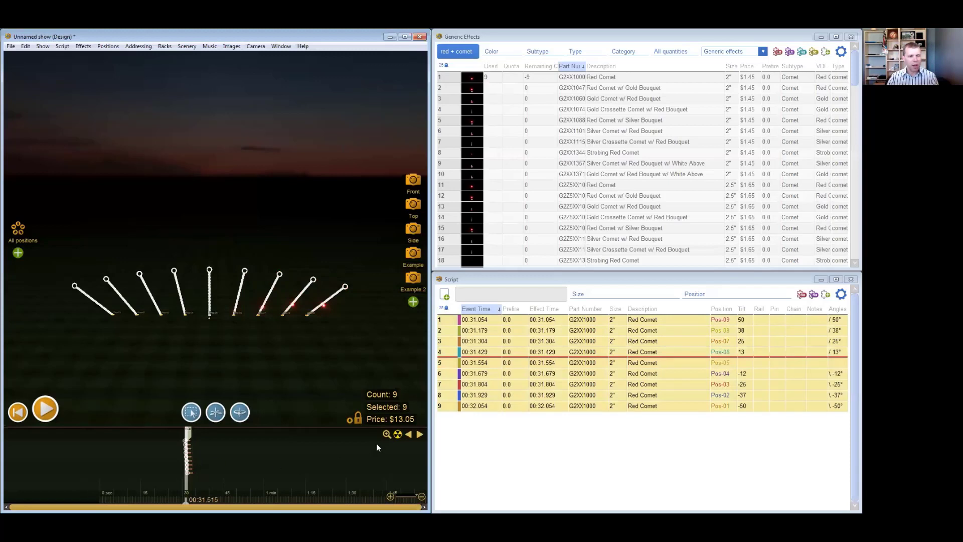
{"action": "left_click", "coordinate": [386, 434]}
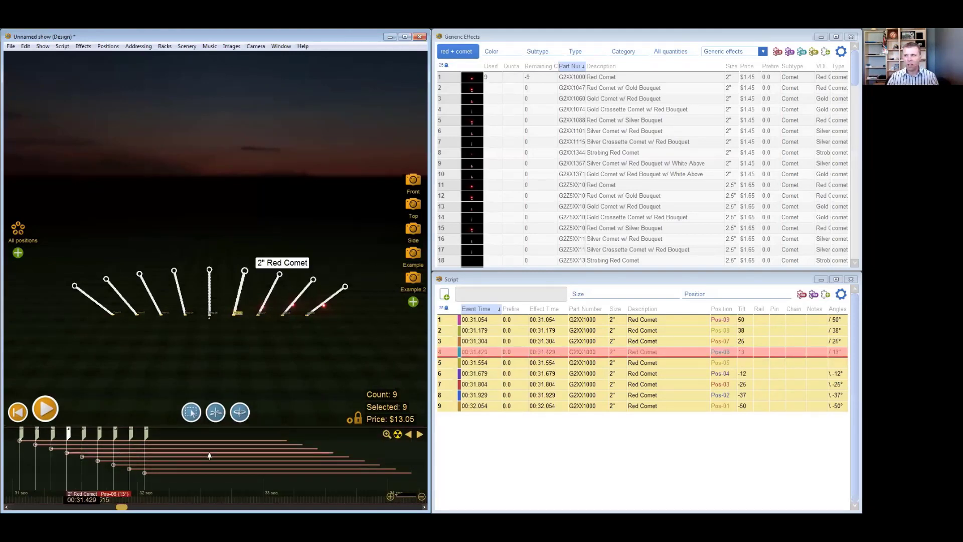
{"action": "left_click", "coordinate": [356, 483]}
{"action": "left_click", "coordinate": [387, 434]}
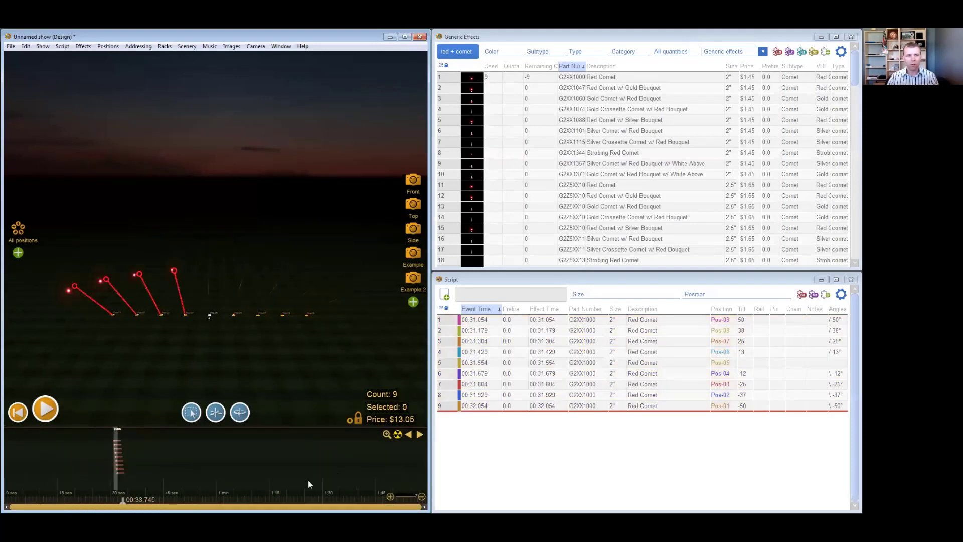
- Zoom the timeline at different times around the red comet cues and set the current time to 00:35.532
{"action": "left_click", "coordinate": [256, 464]}
{"action": "scroll", "coordinate": [256, 464], "scroll_direction": "up", "scroll_amount": 3}
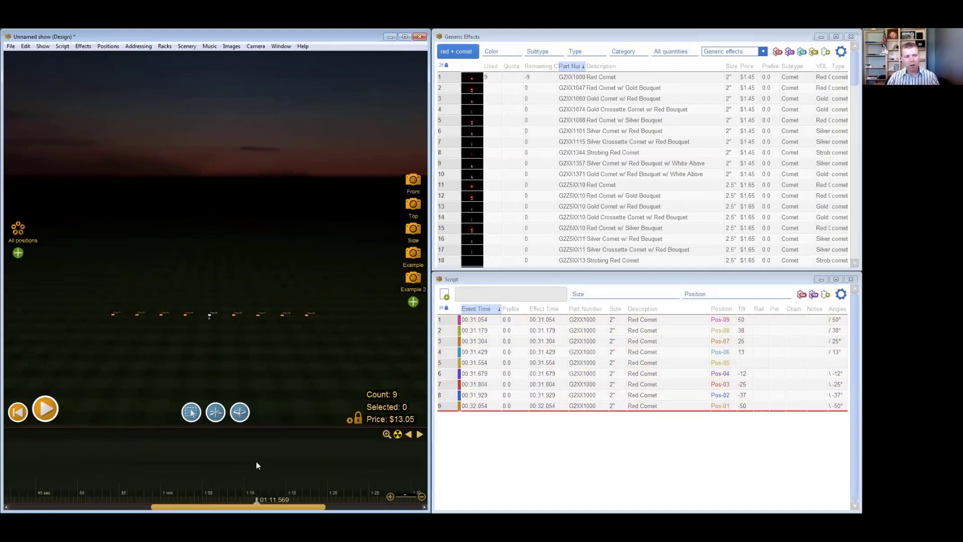
{"action": "scroll", "coordinate": [256, 465], "scroll_direction": "down", "scroll_amount": 3}
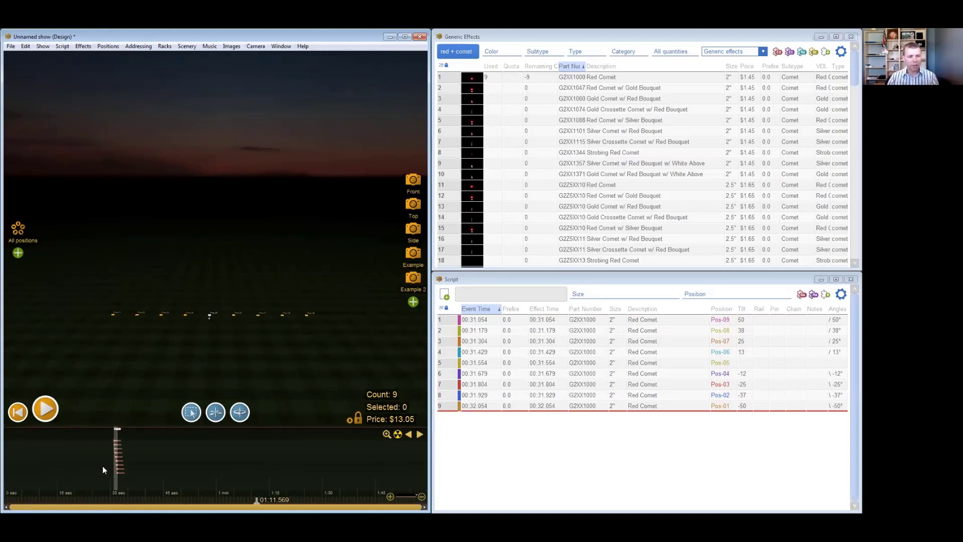
{"action": "left_click_drag", "start_coordinate": [109, 470], "coordinate": [128, 470]}
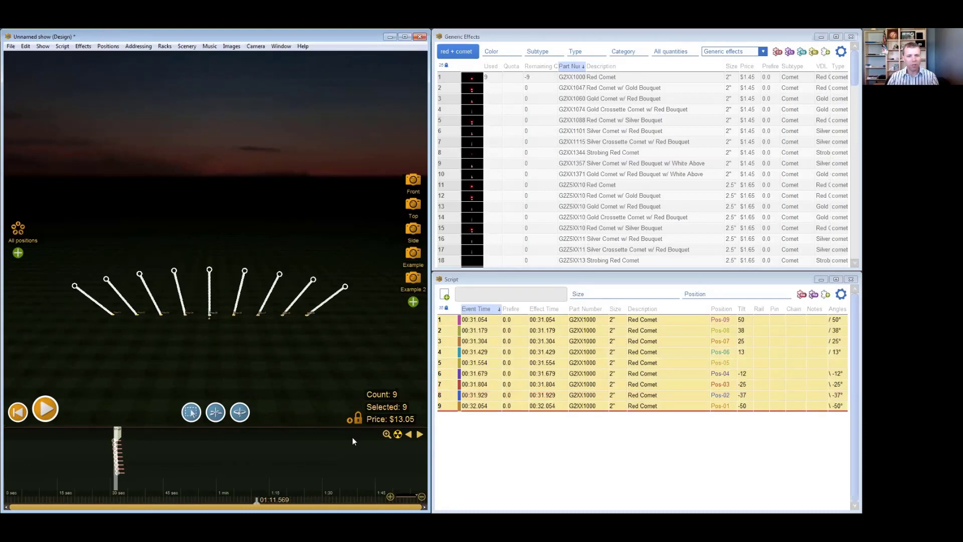
{"action": "left_click", "coordinate": [252, 467]}
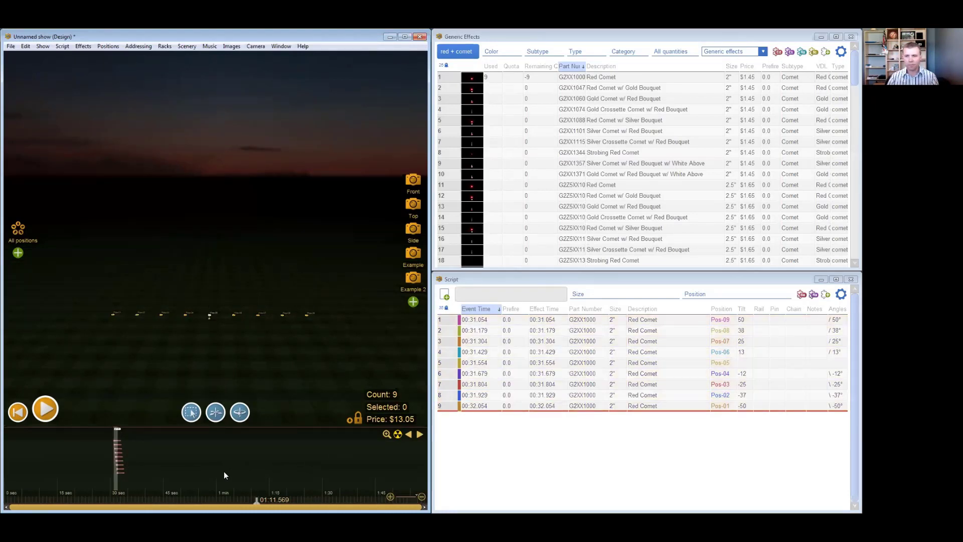
{"action": "key", "text": "Left"}
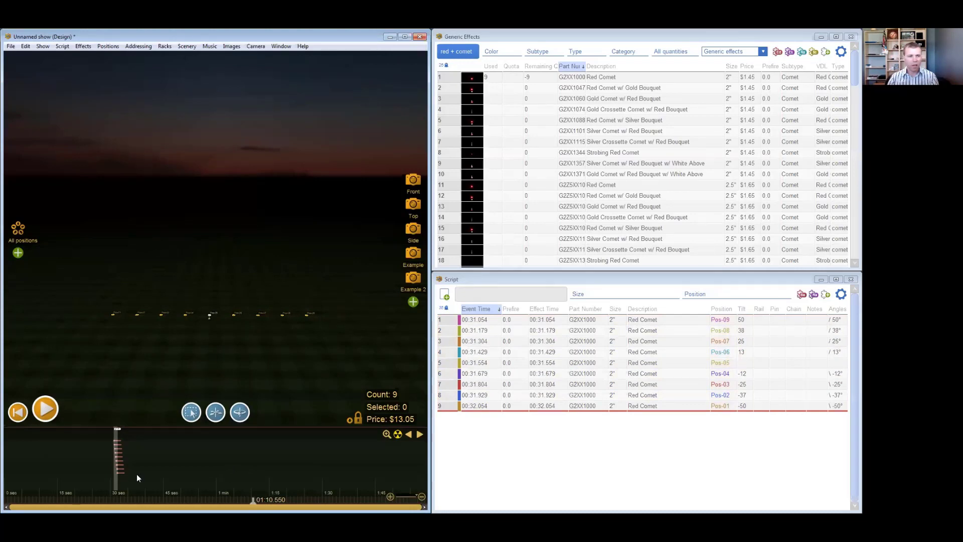
{"action": "scroll", "coordinate": [94, 451], "scroll_direction": "up", "scroll_amount": 5}
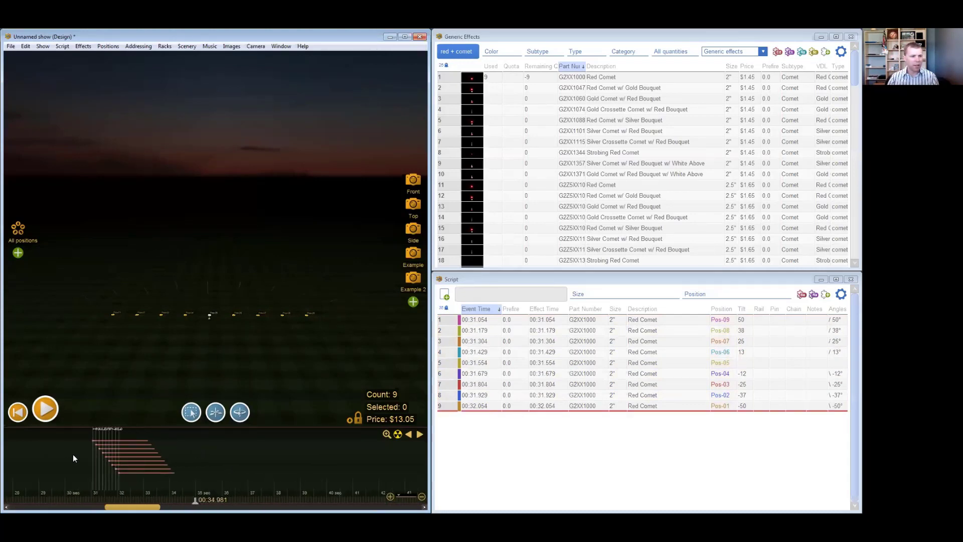
{"action": "scroll", "coordinate": [75, 452], "scroll_direction": "up", "scroll_amount": 4}
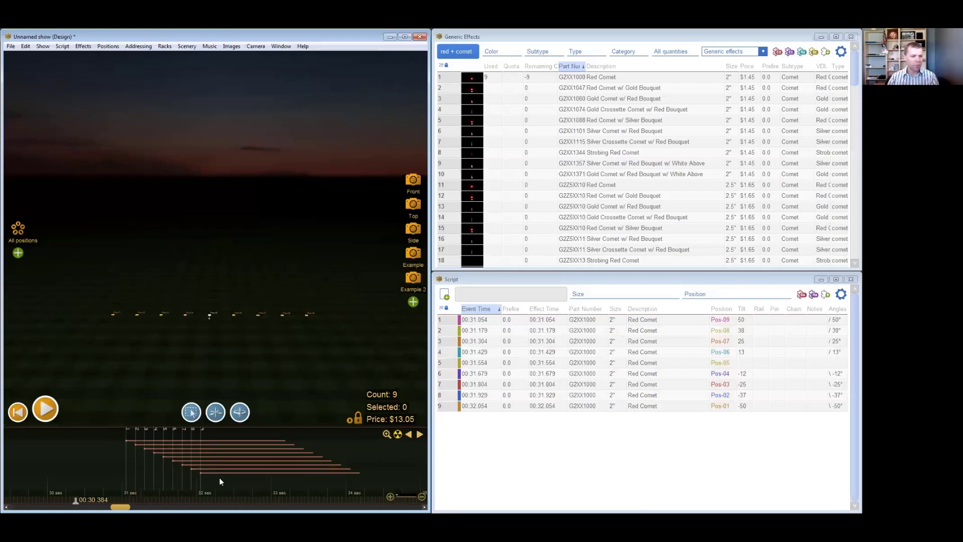
{"action": "scroll", "coordinate": [218, 477], "scroll_direction": "down", "scroll_amount": 4}
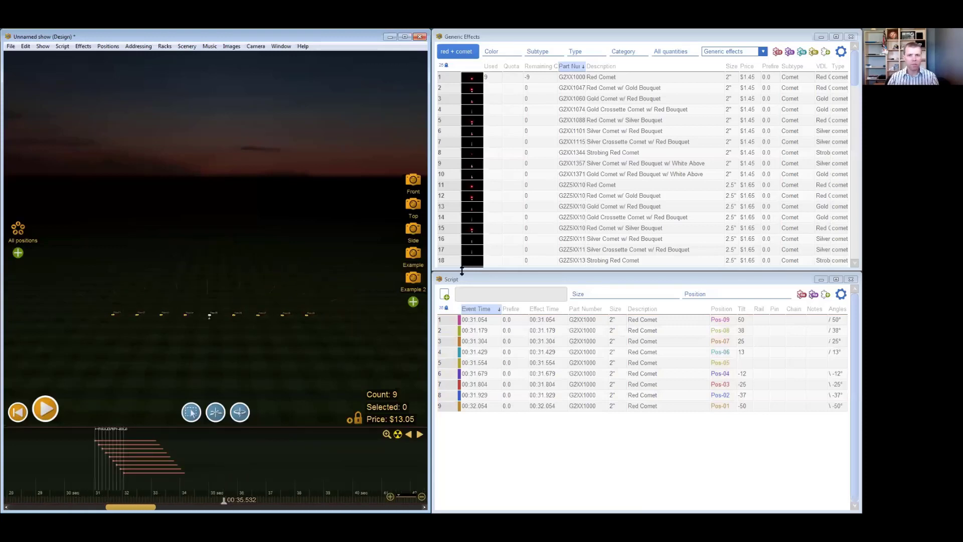
- Clear the "red + comet" effects search and insert the 3" Multi-Color Thousand Flowers shell at Pos-05 with effect time 00:35.532
{"action": "key", "text": "BackSpace"}
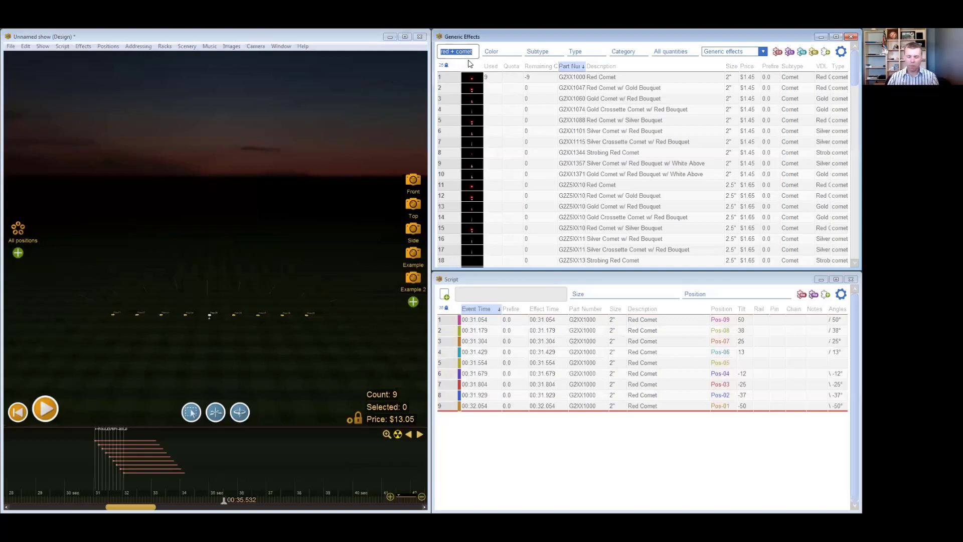
{"action": "left_click", "coordinate": [527, 53]}
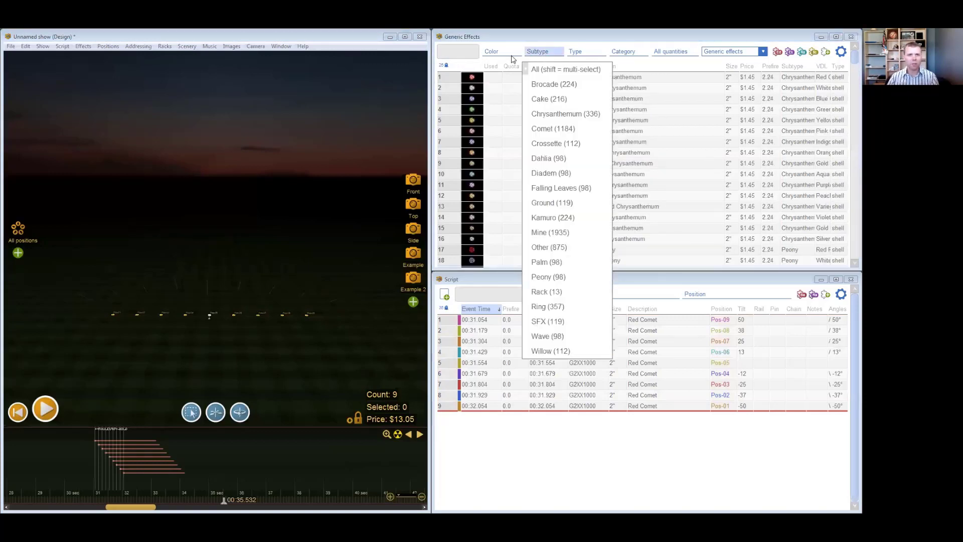
{"action": "left_click", "coordinate": [664, 118]}
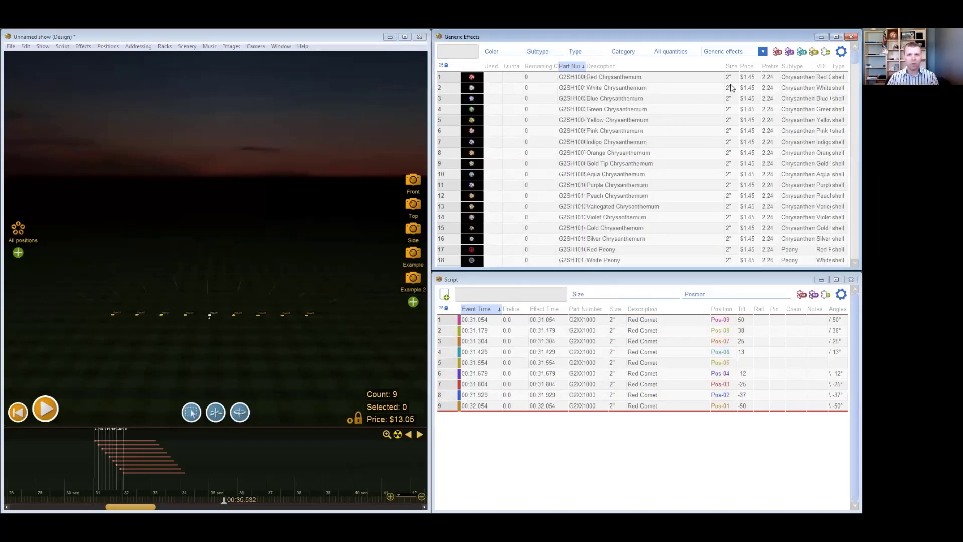
{"action": "left_click_drag", "start_coordinate": [848, 59], "coordinate": [848, 114]}
{"action": "left_click", "coordinate": [491, 152]}
{"action": "left_click", "coordinate": [477, 154]}
- Insert the 3" Multi-Color Stained Glass shell at Pos-05 with effect time 00:39.214
{"action": "left_click", "coordinate": [329, 465]}
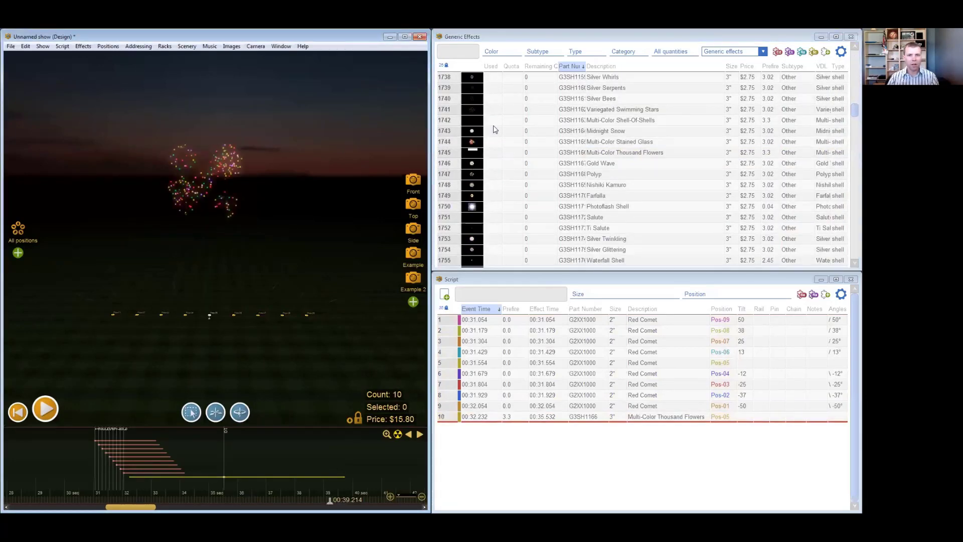
{"action": "mouse_move", "coordinate": [476, 152]}
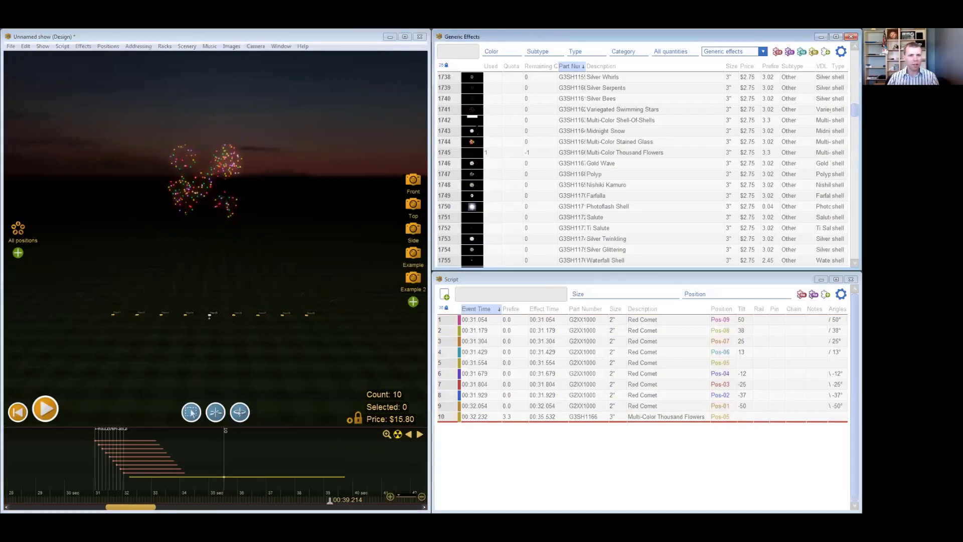
{"action": "left_click", "coordinate": [472, 141]}
- Insert the 6" Time Rain + Blue Dahlia w Green Pistil Peanut Shell at Pos-05 twice, with effect times 00:37.264 and 00:40.071
{"action": "left_click", "coordinate": [274, 454]}
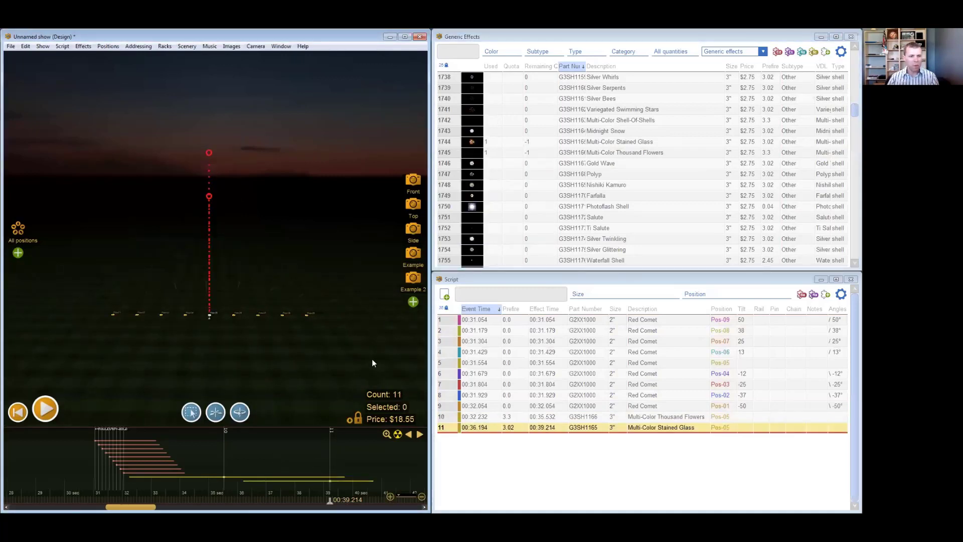
{"action": "left_click_drag", "start_coordinate": [849, 111], "coordinate": [847, 177]}
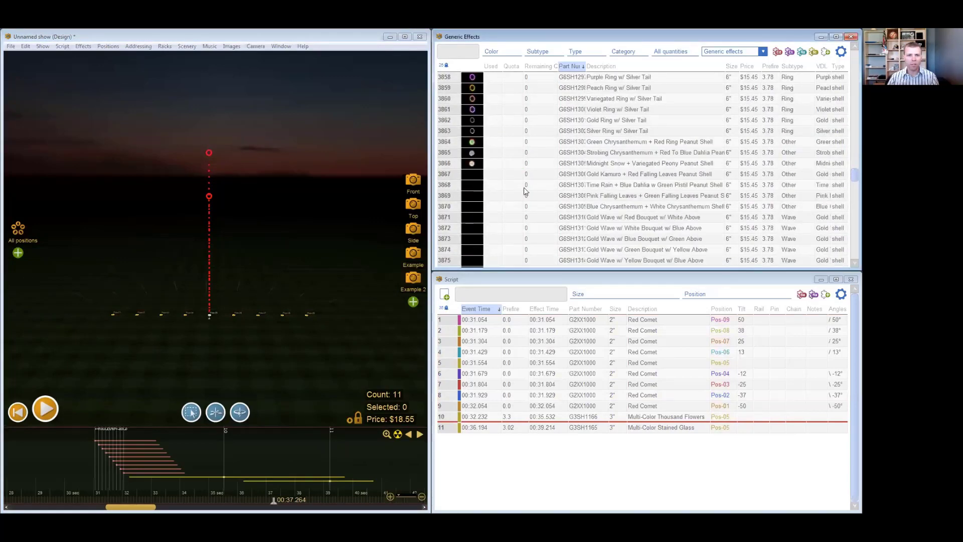
{"action": "double_click", "coordinate": [473, 189]}
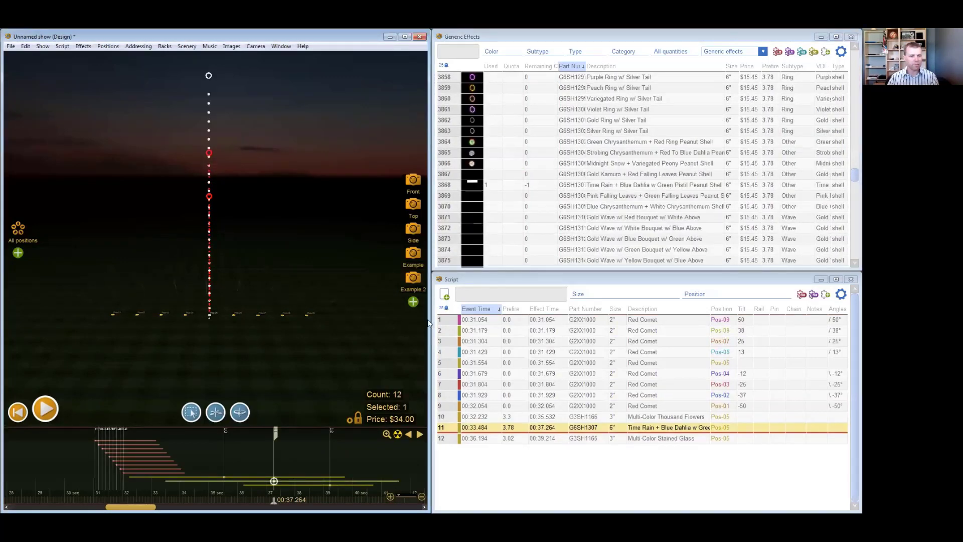
{"action": "left_click", "coordinate": [352, 457]}
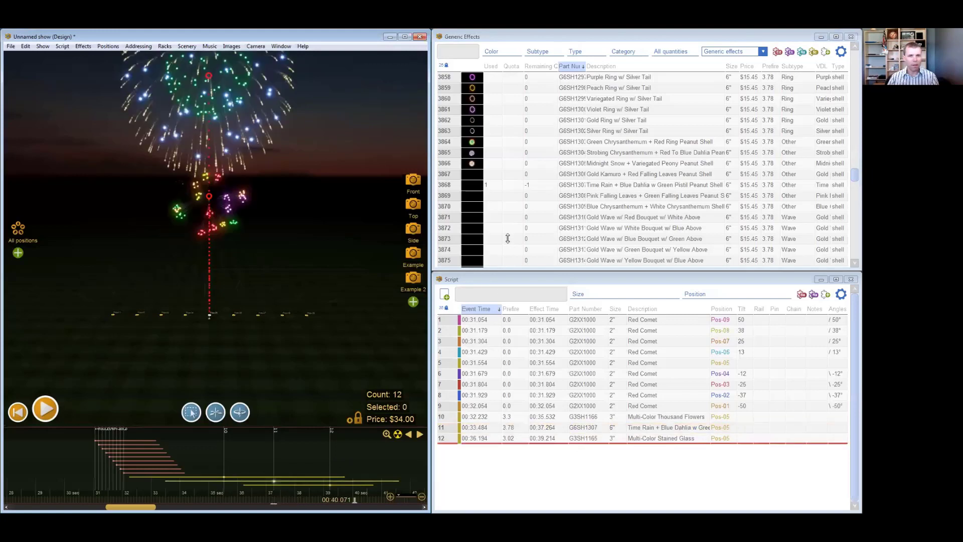
{"action": "double_click", "coordinate": [473, 190]}
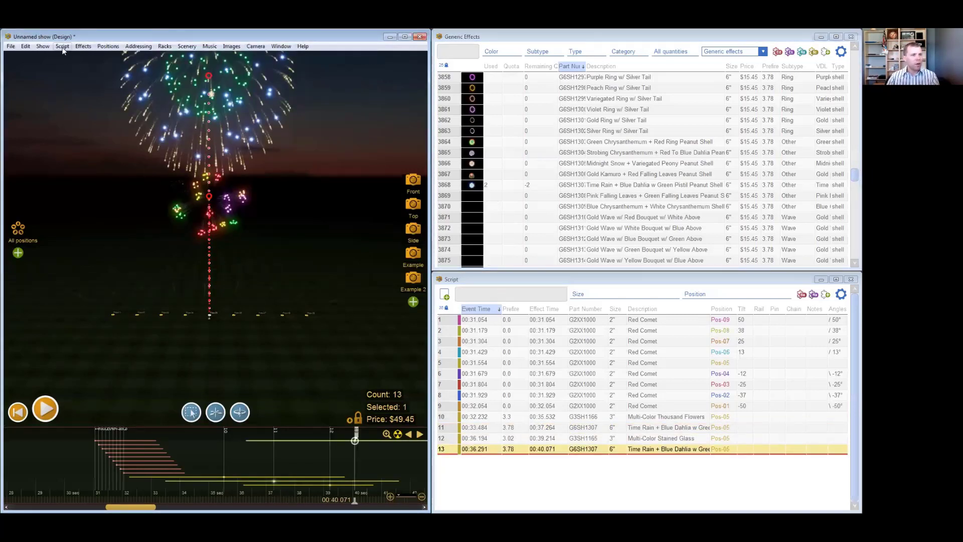
- Color-map the cue flags by size and set the current time to 00:35.033
{"action": "left_click", "coordinate": [43, 46]}
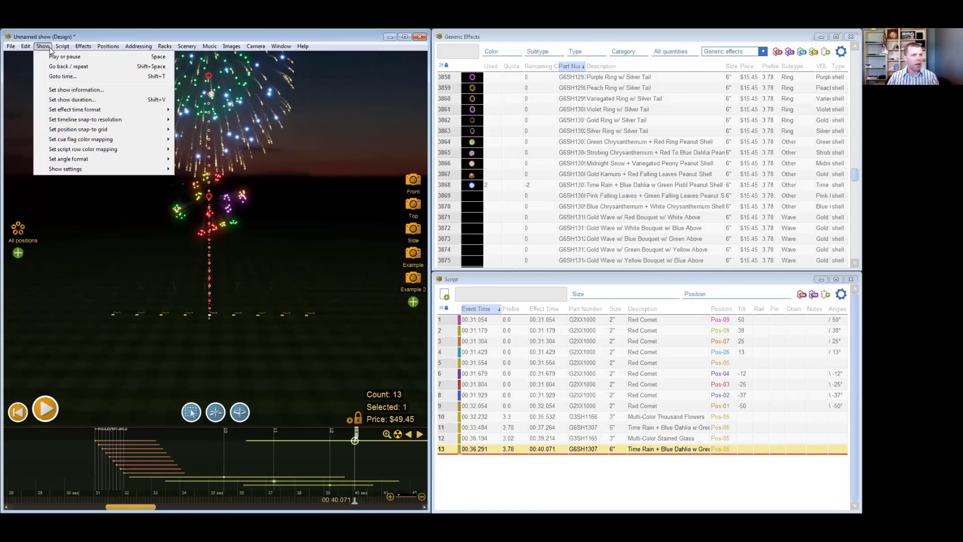
{"action": "mouse_move", "coordinate": [86, 142]}
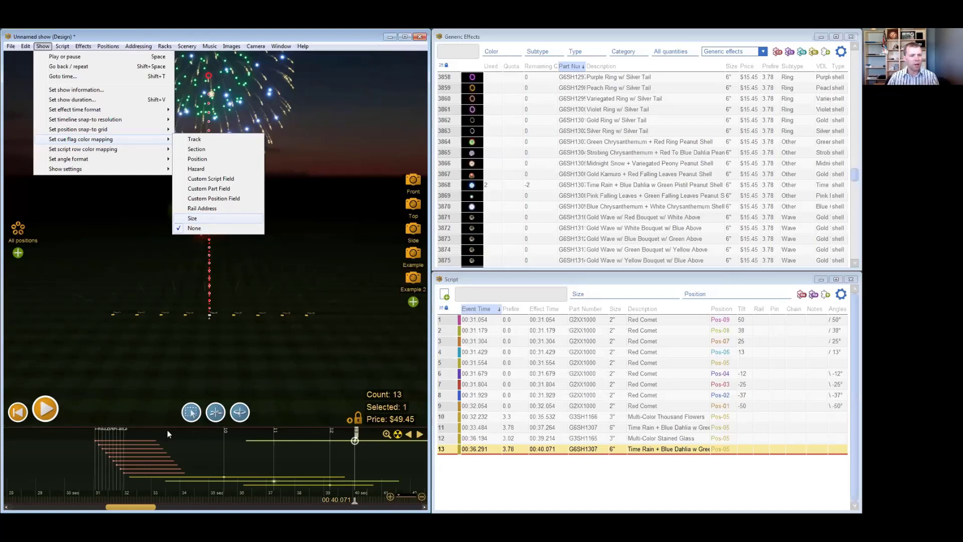
{"action": "left_click", "coordinate": [200, 219]}
{"action": "left_click", "coordinate": [209, 466]}
{"action": "left_click", "coordinate": [209, 461]}
{"action": "scroll", "coordinate": [209, 453], "scroll_direction": "up", "scroll_amount": 3}
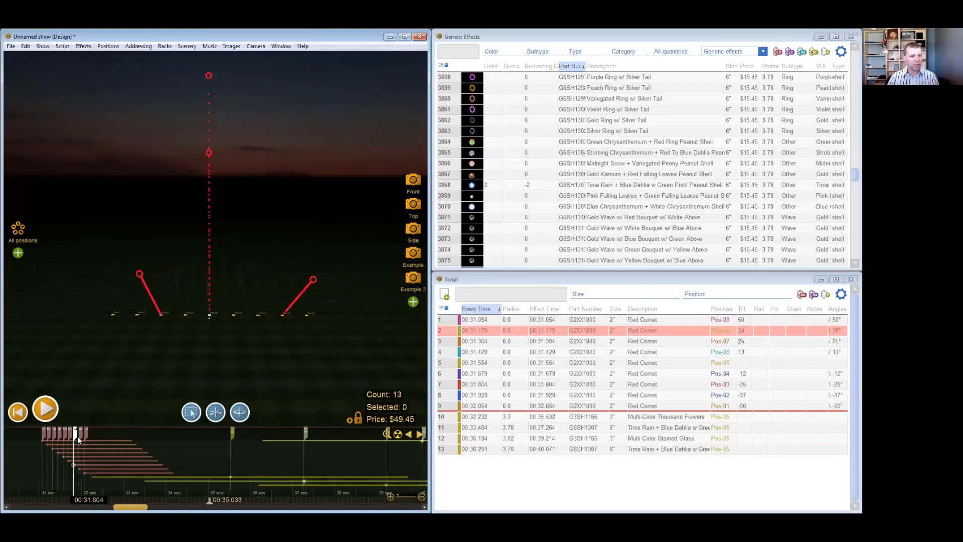
{"action": "scroll", "coordinate": [209, 448], "scroll_direction": "down", "scroll_amount": 3}
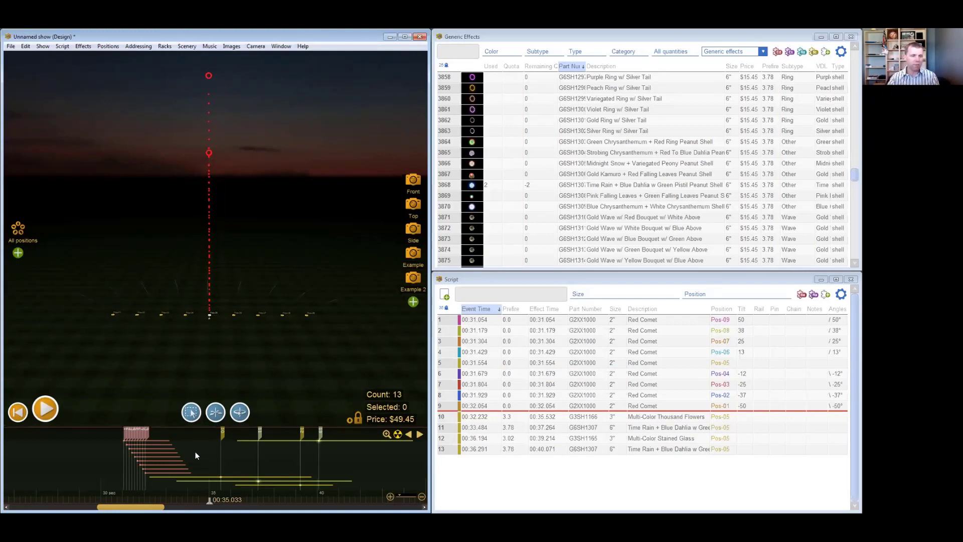
- Move the current time ahead of the red comet cues to 00:29.967, 00:28.460 and 00:29.757, zooming the timeline around each
{"action": "left_click", "coordinate": [100, 448]}
{"action": "scroll", "coordinate": [78, 465], "scroll_direction": "down", "scroll_amount": 3}
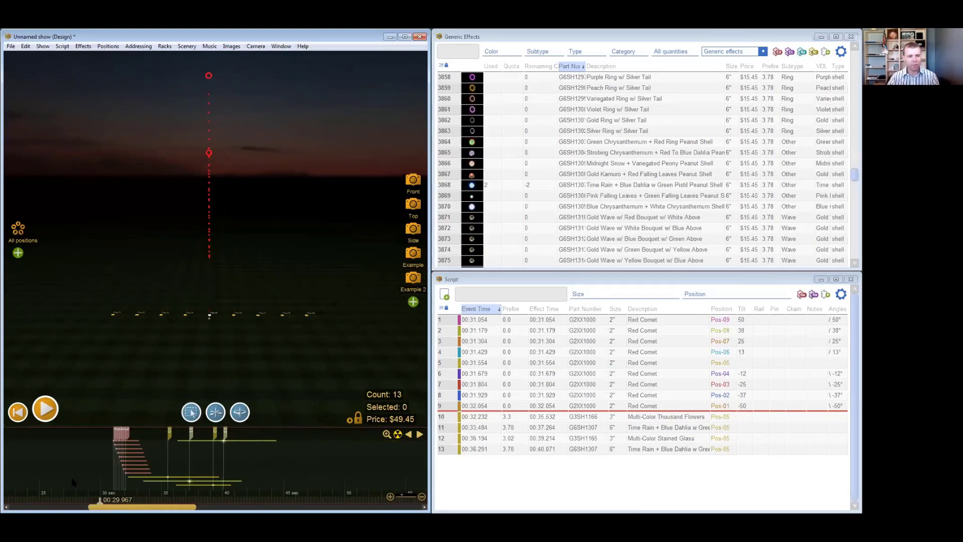
{"action": "left_click", "coordinate": [81, 469]}
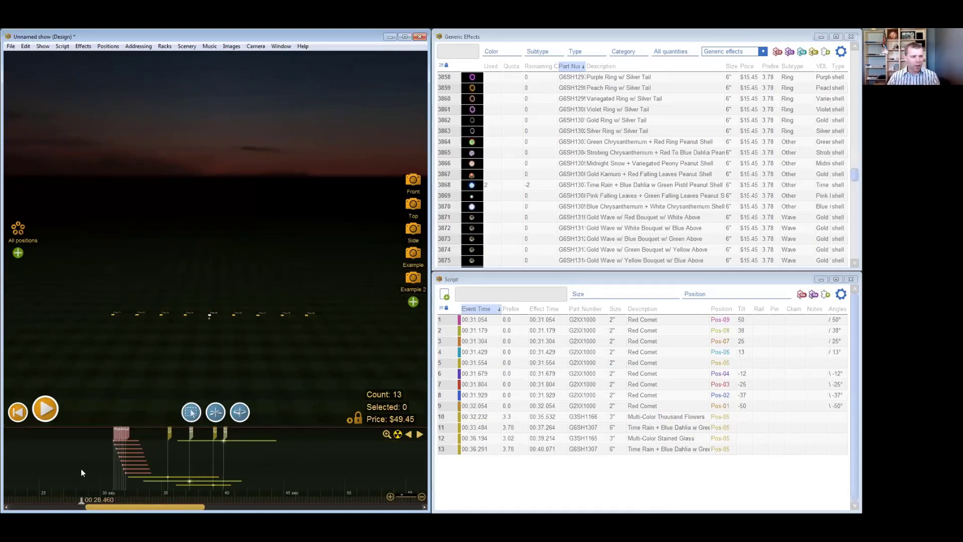
{"action": "scroll", "coordinate": [81, 469], "scroll_direction": "up", "scroll_amount": 1}
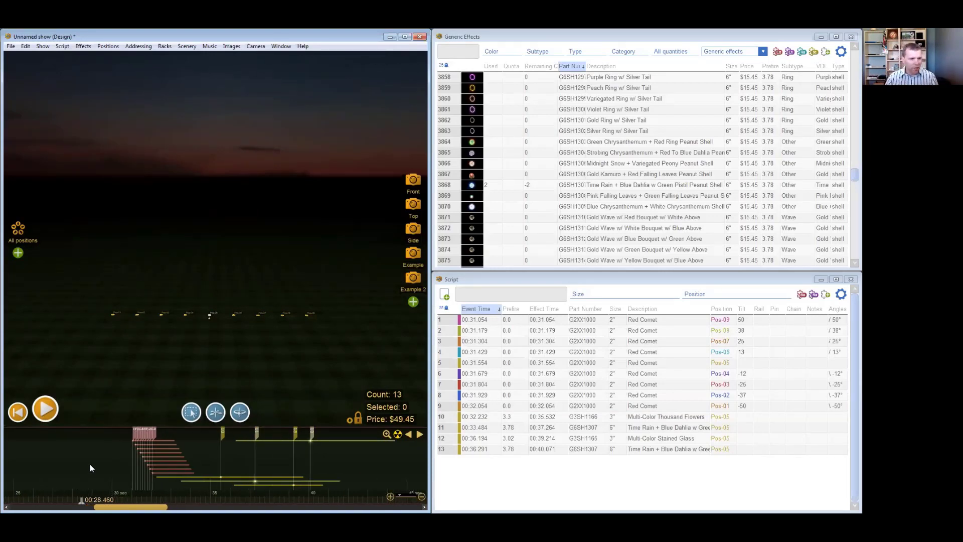
{"action": "left_click", "coordinate": [107, 461]}
{"action": "scroll", "coordinate": [107, 462], "scroll_direction": "up", "scroll_amount": 1}
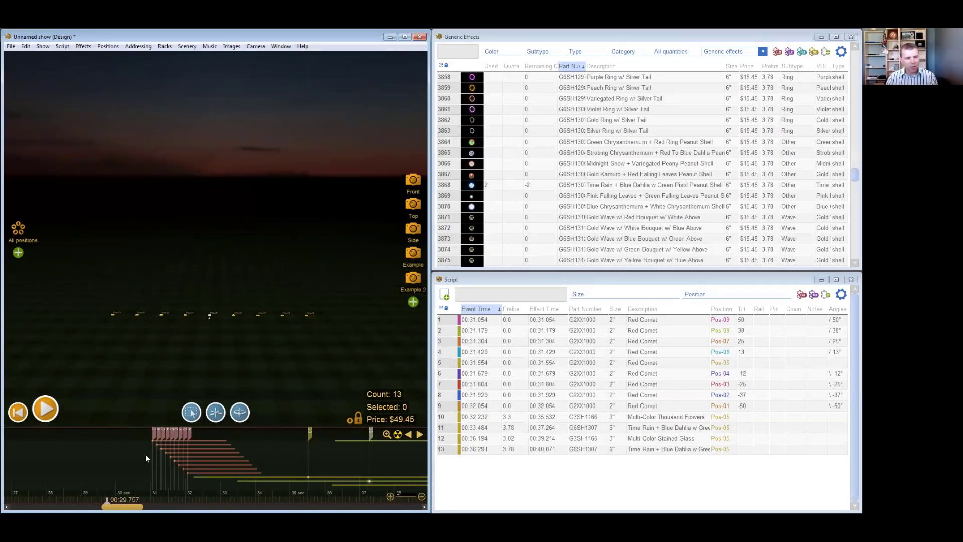
{"action": "scroll", "coordinate": [135, 456], "scroll_direction": "down", "scroll_amount": 1}
- Step forward cue by cue through the red comet sequence from 00:31.054 to 00:32.054
{"action": "key", "text": "Right"}
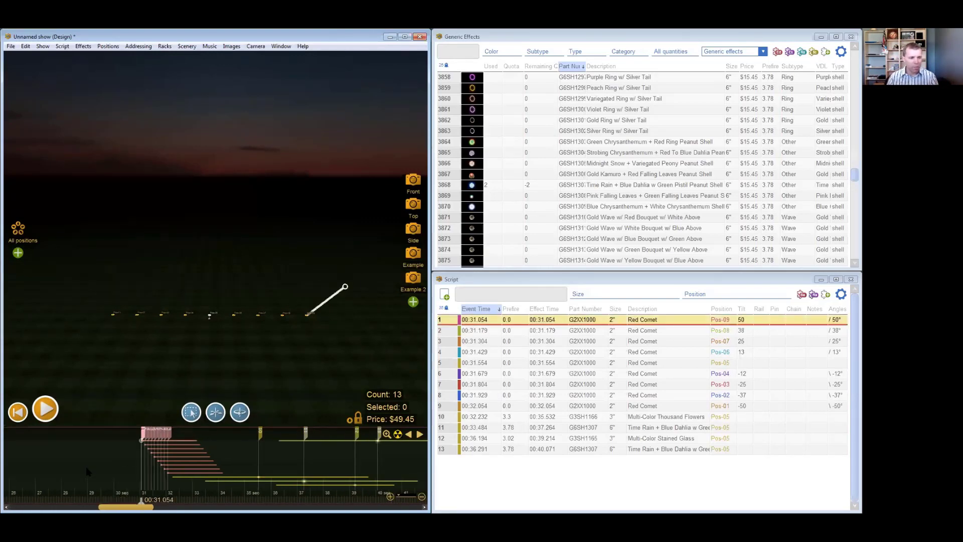
{"action": "key", "text": "Right"}
{"action": "key", "text": "Right"}
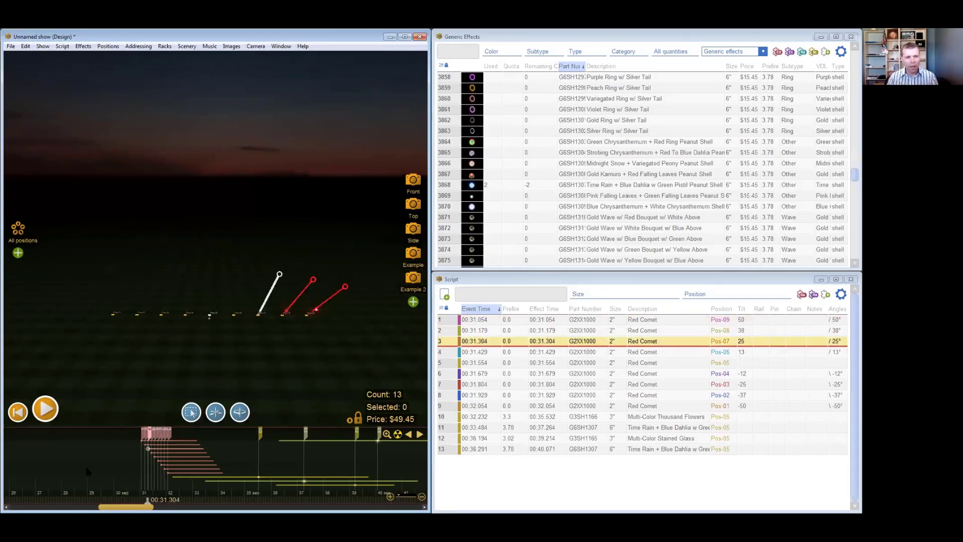
{"action": "key", "text": "Right"}
{"action": "key", "text": "Right"}
{"action": "key", "text": "Right"}
{"action": "key", "text": "Right"}
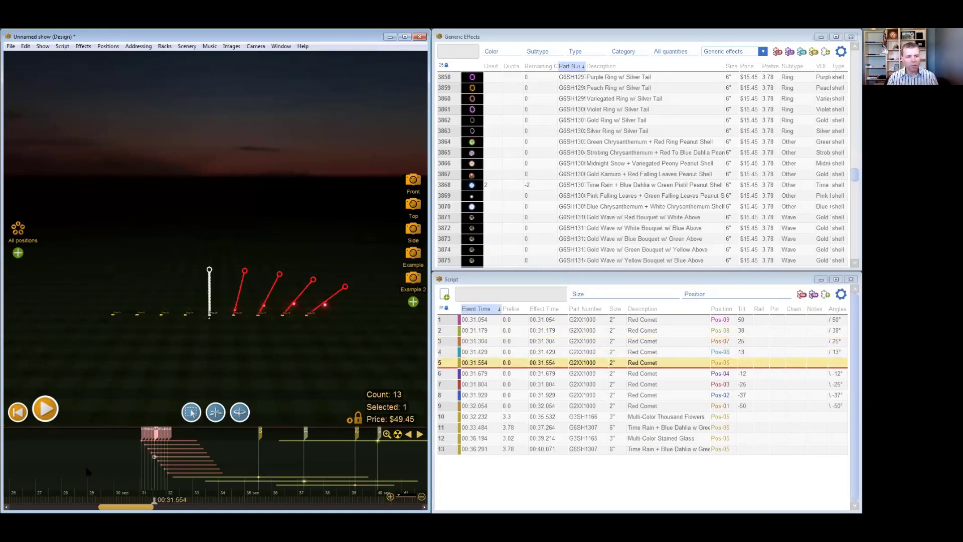
{"action": "key", "text": "Right"}
{"action": "key", "text": "Right"}
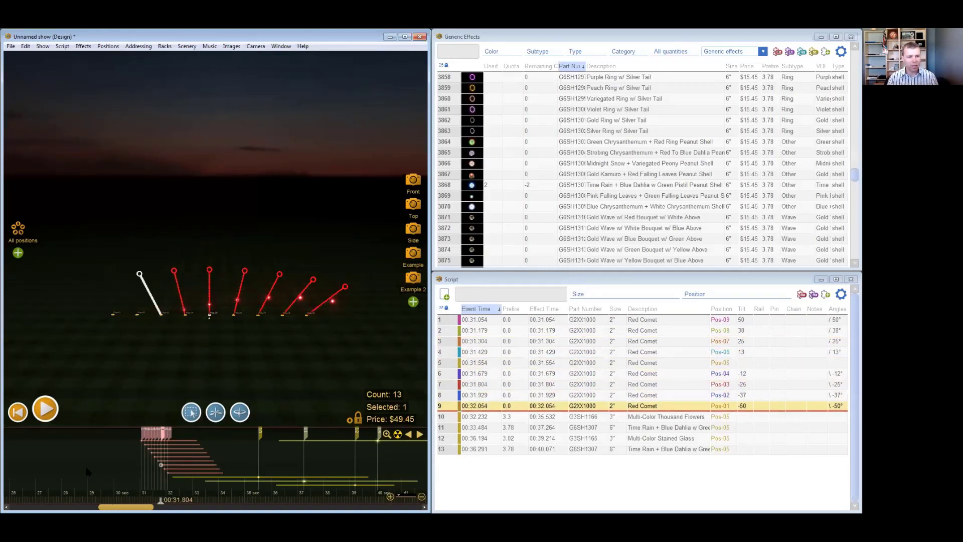
{"action": "key", "text": "Up"}
{"action": "key", "text": "Up"}
{"action": "key", "text": "Right"}
{"action": "key", "text": "Right"}
{"action": "key", "text": "Right"}
{"action": "key", "text": "Right"}
{"action": "key", "text": "Right"}
{"action": "key", "text": "Right"}
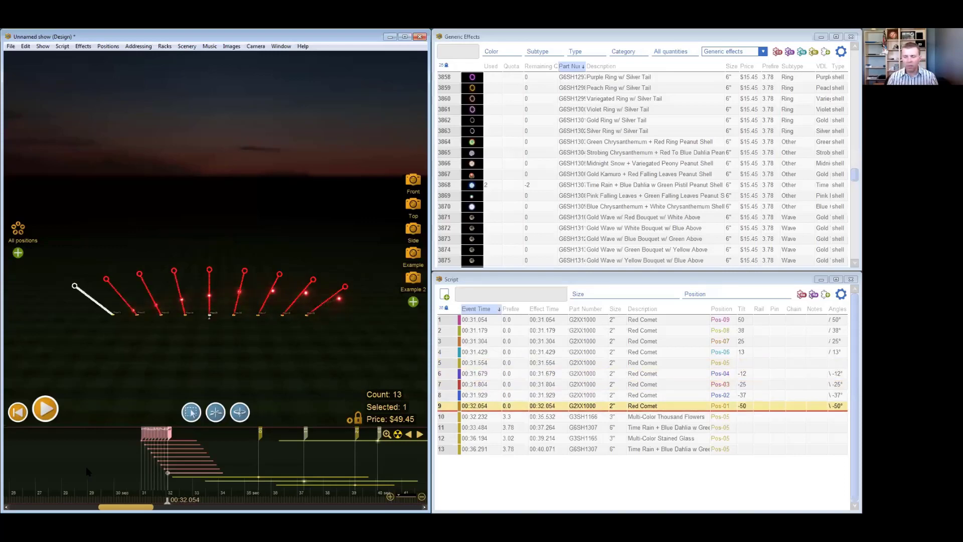
- Step through the shell cues as far as 00:39.214 and back to the first red comet at 00:31.054
{"action": "key", "text": "Left"}
{"action": "key", "text": "Left"}
{"action": "key", "text": "Left"}
{"action": "key", "text": "Left"}
{"action": "key", "text": "Left"}
{"action": "key", "text": "Left"}
{"action": "key", "text": "Left"}
{"action": "key", "text": "Left"}
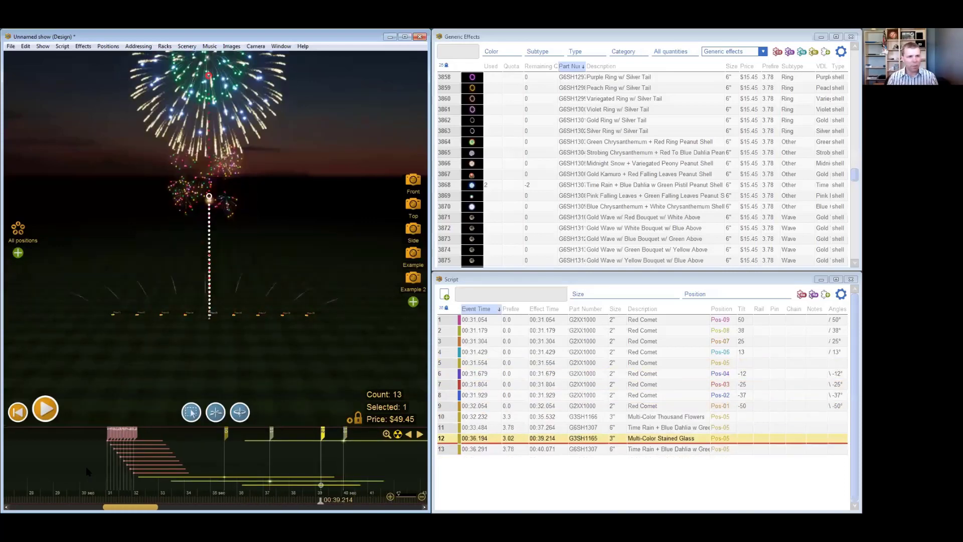
{"action": "key", "text": "Left"}
{"action": "key", "text": "Left"}
{"action": "key", "text": "Left"}
{"action": "key", "text": "Left"}
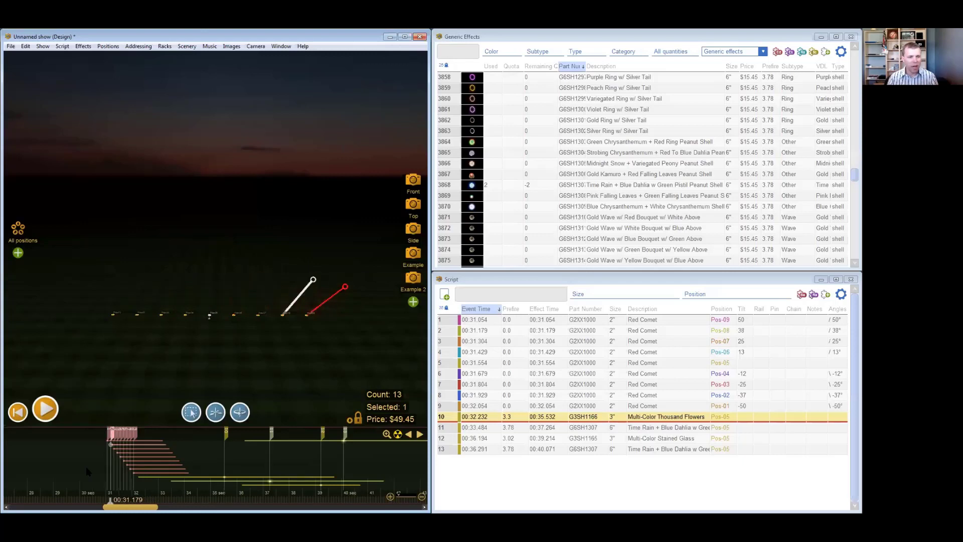
{"action": "scroll", "coordinate": [88, 451], "scroll_direction": "up", "scroll_amount": 3}
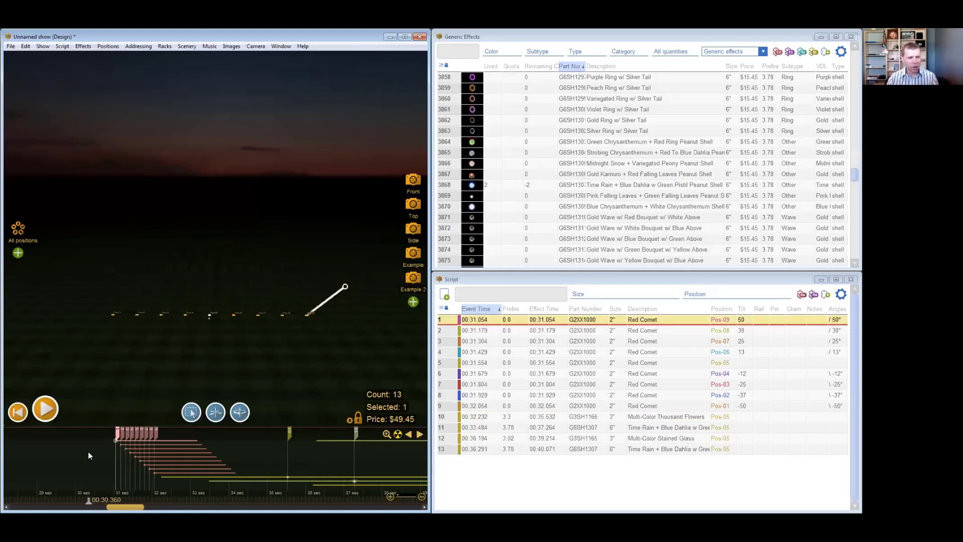
{"action": "key", "text": "Right"}
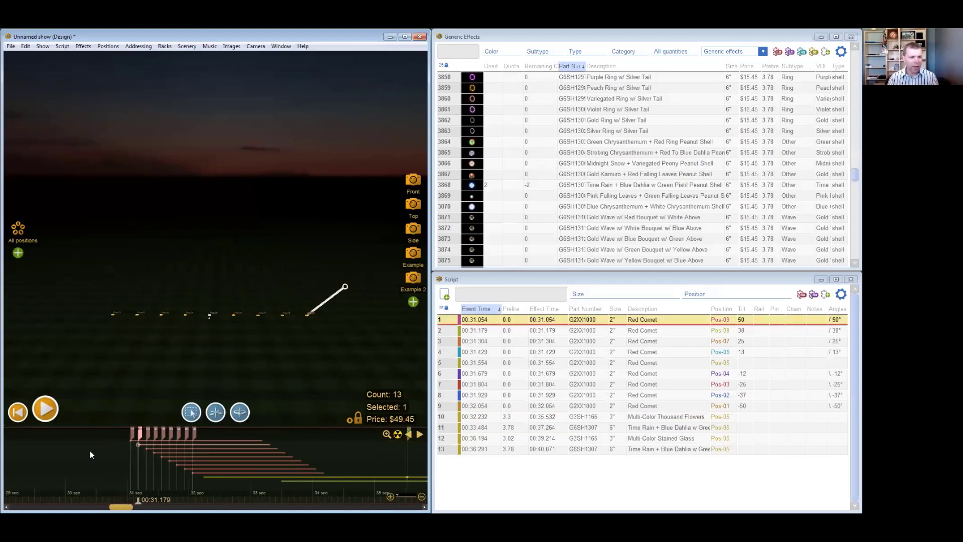
{"action": "key", "text": "Left"}
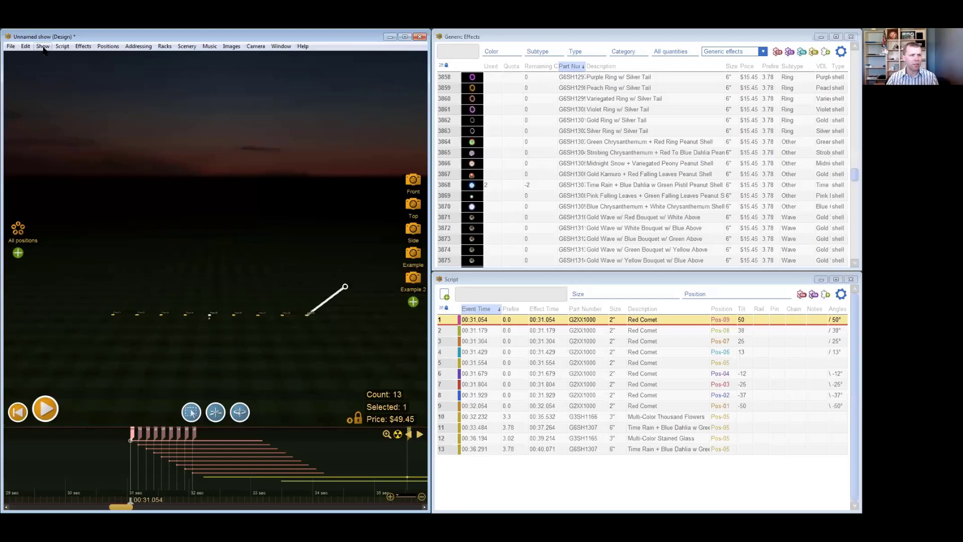
- Set the timeline snap-to resolution to 1/10th sec and place the current time at 00:29.300
{"action": "left_click", "coordinate": [43, 47]}
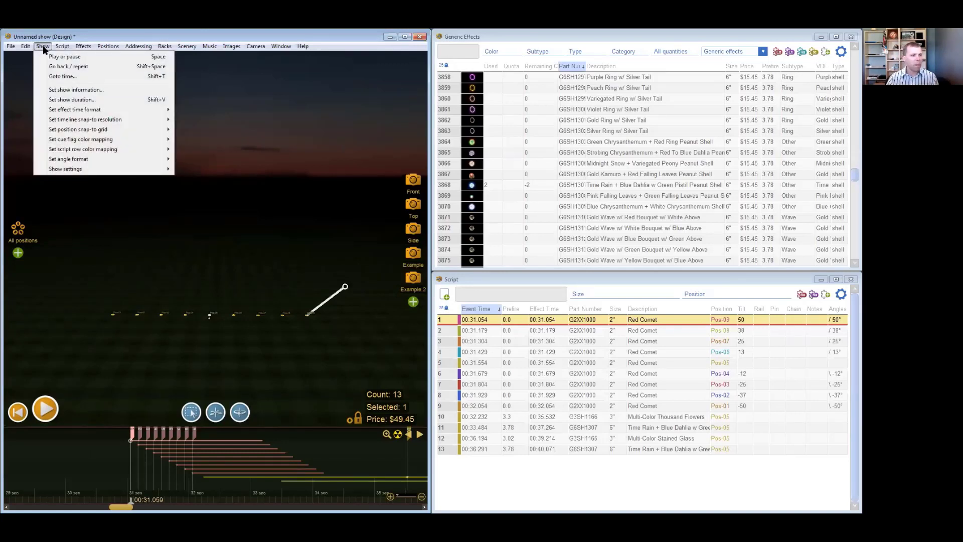
{"action": "mouse_move", "coordinate": [62, 130]}
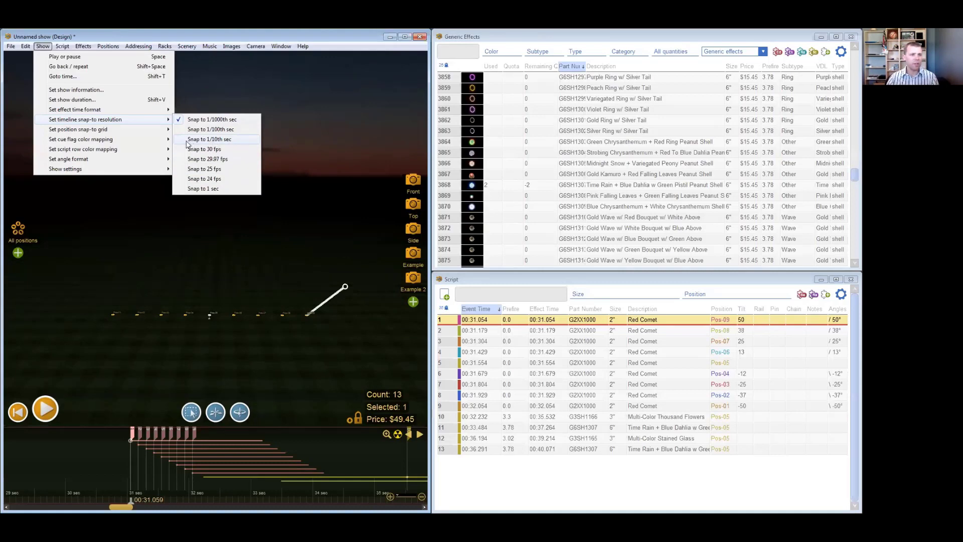
{"action": "left_click", "coordinate": [228, 143]}
{"action": "left_click", "coordinate": [42, 467]}
{"action": "left_click", "coordinate": [43, 467]}
{"action": "left_click_drag", "start_coordinate": [42, 467], "coordinate": [123, 470]}
{"action": "left_click", "coordinate": [100, 471]}
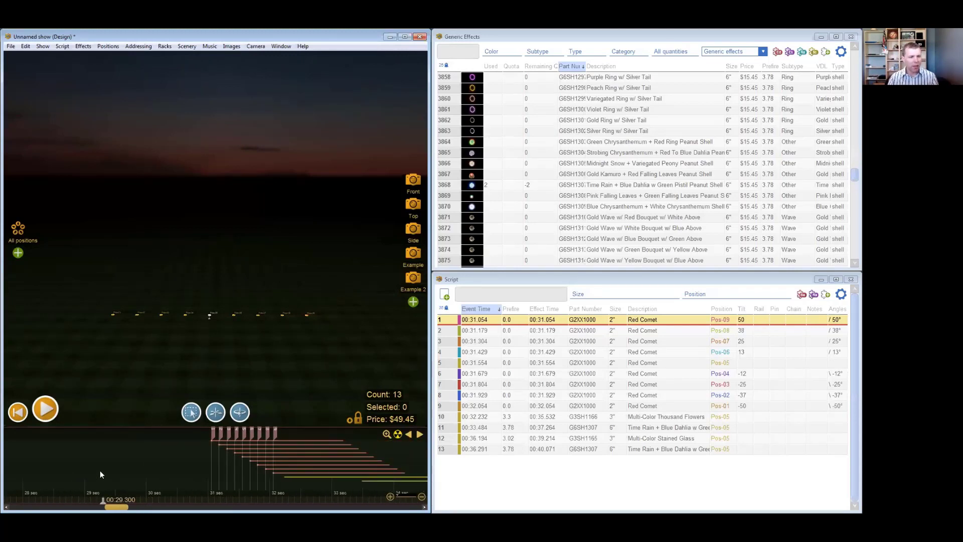
- Step forward through the first three red comet cues to 00:31.304
{"action": "key", "text": "Right"}
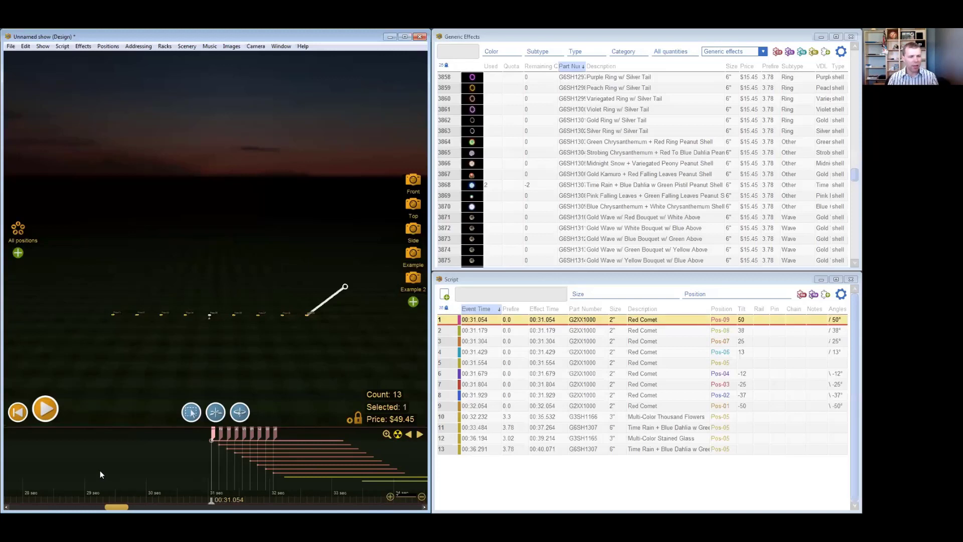
{"action": "key", "text": "Right"}
{"action": "key", "text": "Right"}
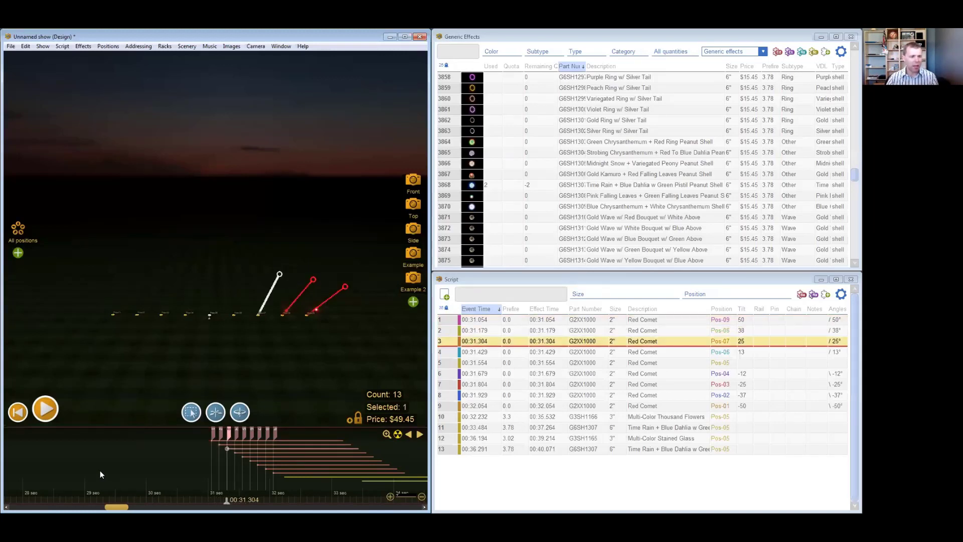
- From 00:29.300 nudge the current time back and forth in 0.1-second increments without a script event selected, ending at 00:29.400
{"action": "left_click", "coordinate": [116, 398]}
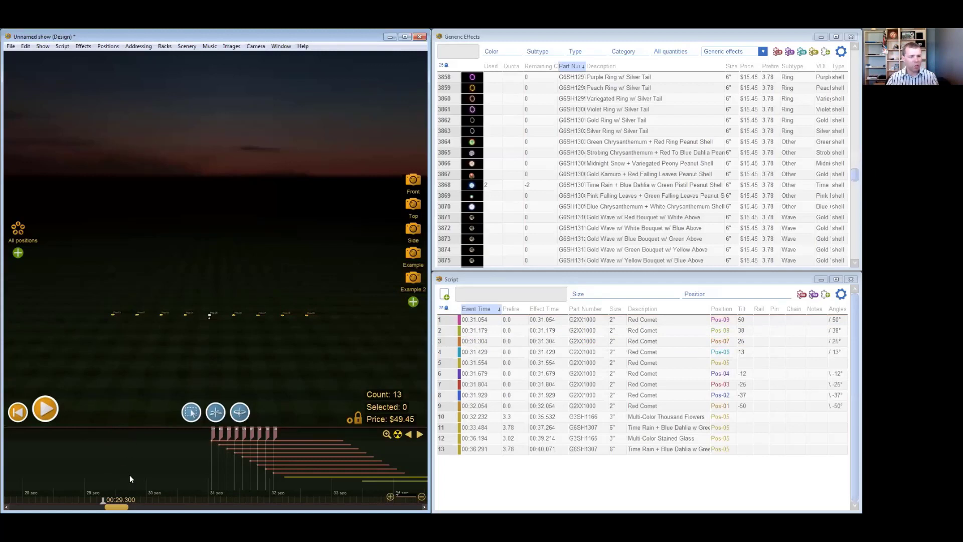
{"action": "key", "text": "Right"}
{"action": "key", "text": "Right"}
{"action": "key", "text": "Right"}
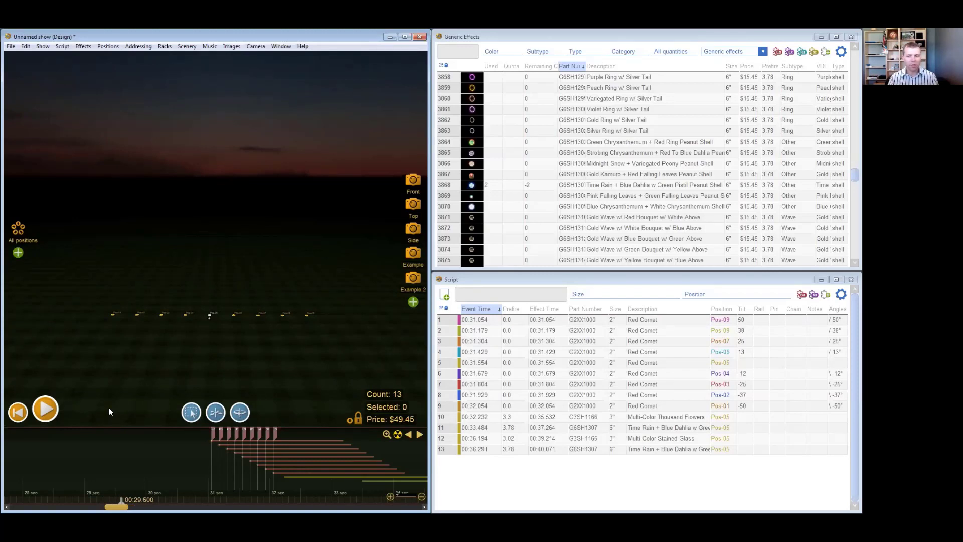
{"action": "key", "text": "Left"}
{"action": "key", "text": "Left"}
{"action": "key", "text": "Left"}
{"action": "key", "text": "Left"}
{"action": "key", "text": "Left"}
{"action": "key", "text": "Right"}
{"action": "key", "text": "Right"}
{"action": "key", "text": "Right"}
{"action": "key", "text": "Right"}
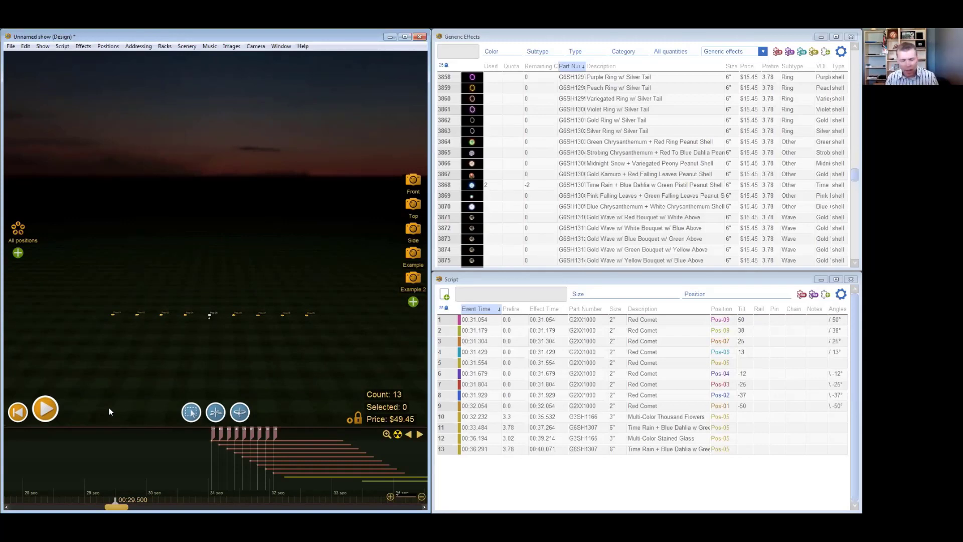
{"action": "left_click", "coordinate": [109, 472]}
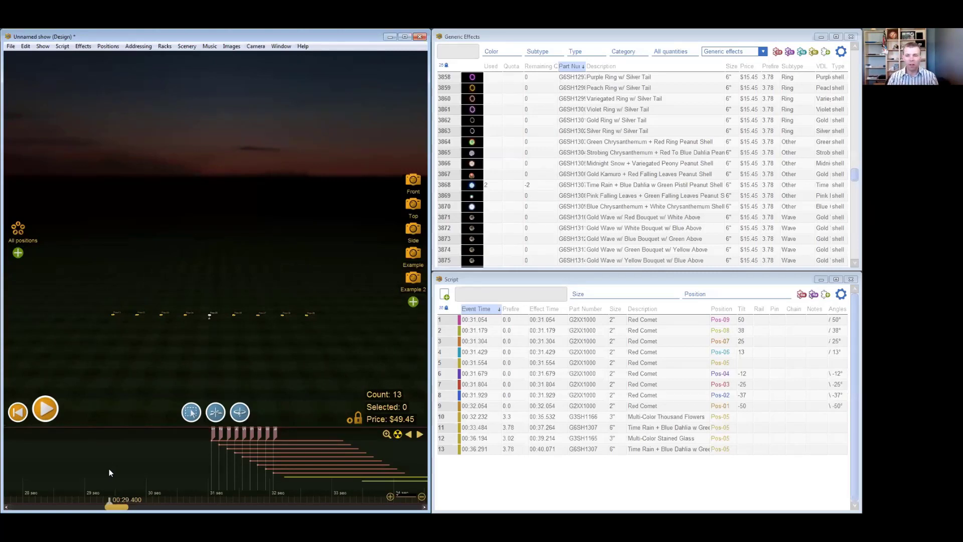
- Move the current time to 00:42.600 and select the 6" Time Rain + Blue Dahlia w Green Pistil Peanut Shell effect
{"action": "scroll", "coordinate": [110, 472], "scroll_direction": "down", "scroll_amount": 5}
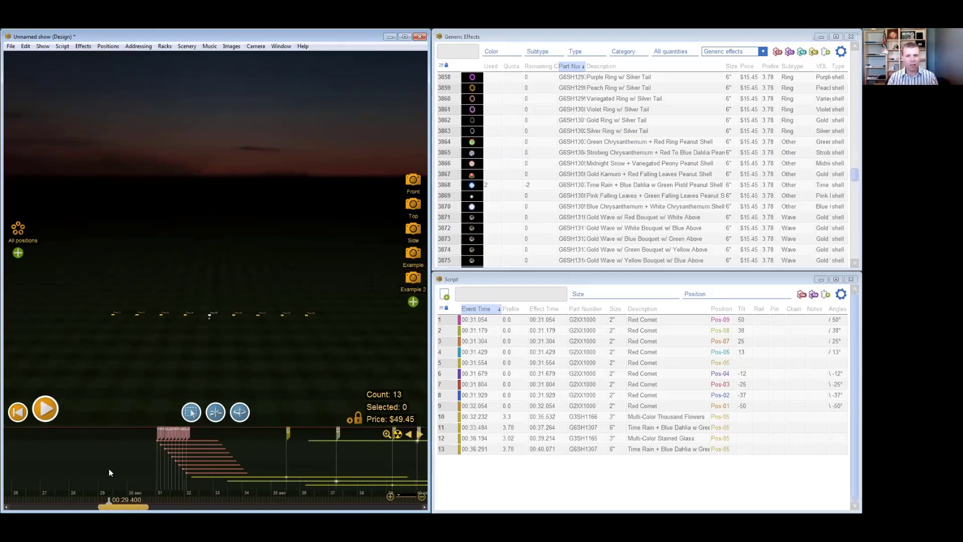
{"action": "scroll", "coordinate": [109, 472], "scroll_direction": "down", "scroll_amount": 2}
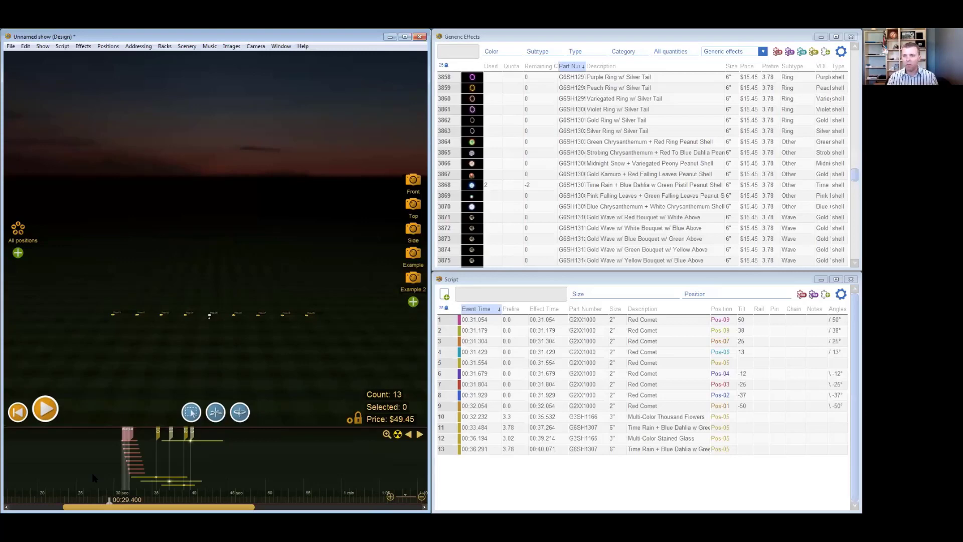
{"action": "left_click_drag", "start_coordinate": [116, 460], "coordinate": [209, 455]}
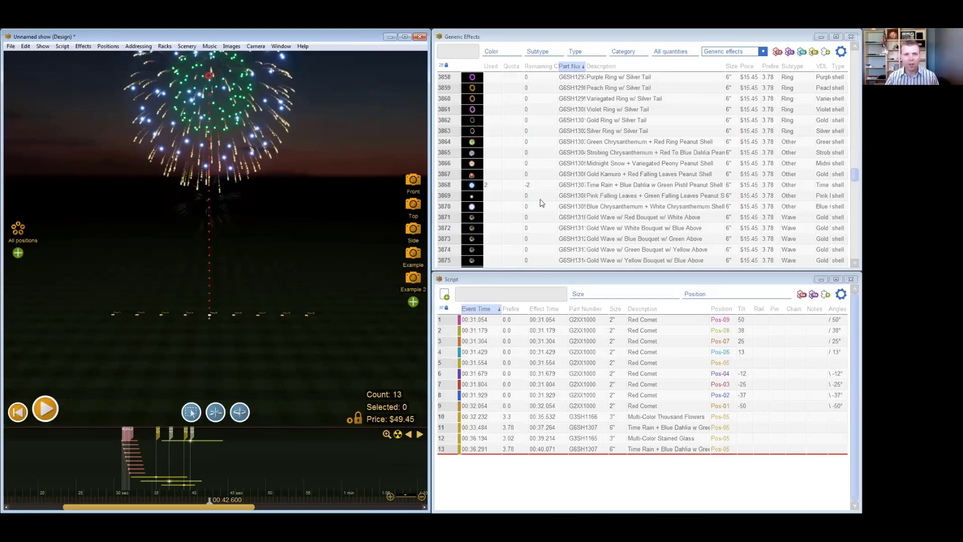
{"action": "left_click", "coordinate": [619, 176]}
{"action": "left_click", "coordinate": [620, 210]}
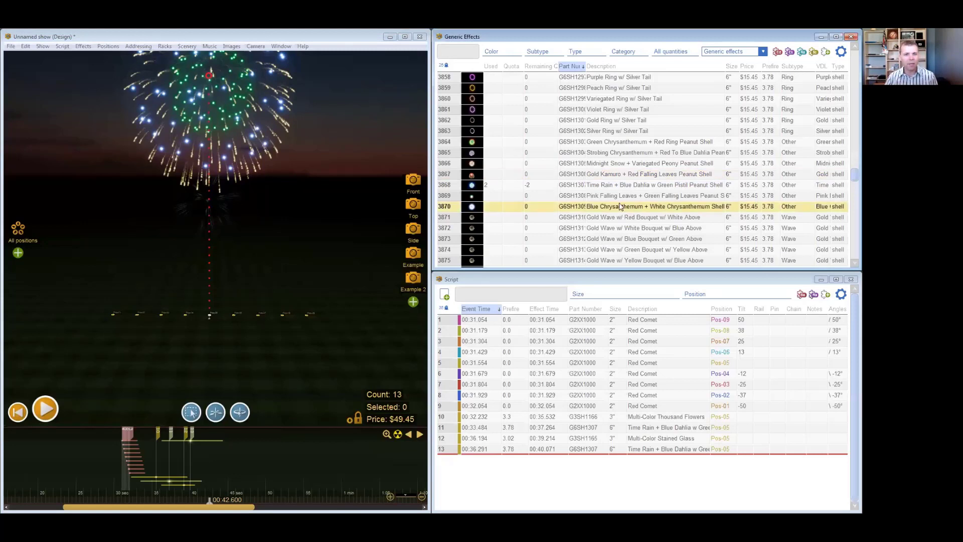
{"action": "left_click", "coordinate": [620, 183]}
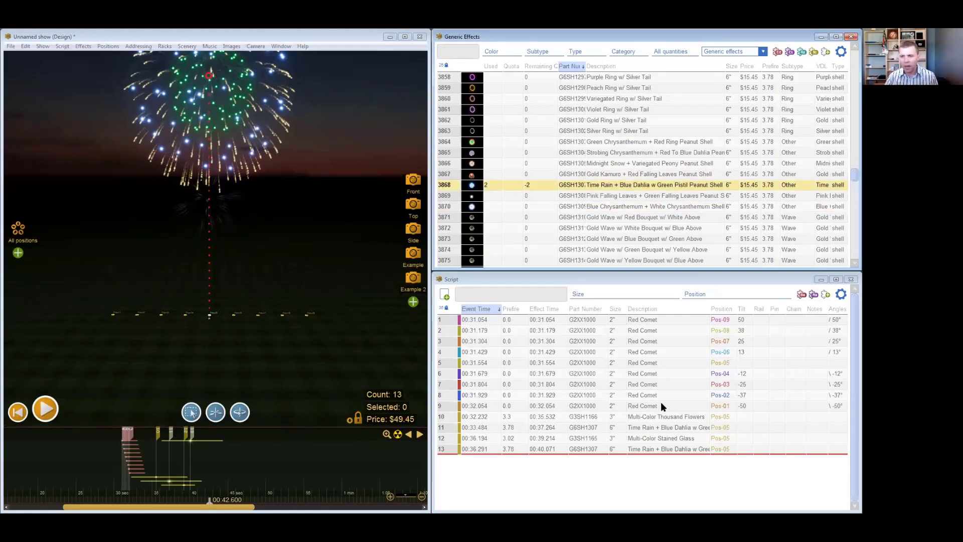
- Step through the position cells of the red comet cues in the script, from Pos-09 down to Pos-04
{"action": "left_click", "coordinate": [726, 321]}
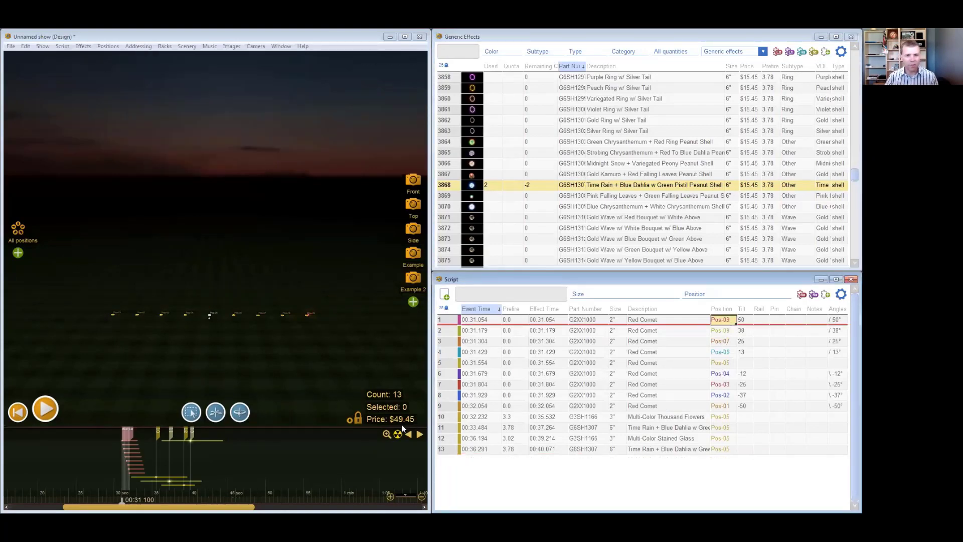
{"action": "left_click", "coordinate": [727, 323]}
{"action": "left_click", "coordinate": [726, 323]}
{"action": "left_click", "coordinate": [725, 330]}
{"action": "left_click", "coordinate": [726, 353]}
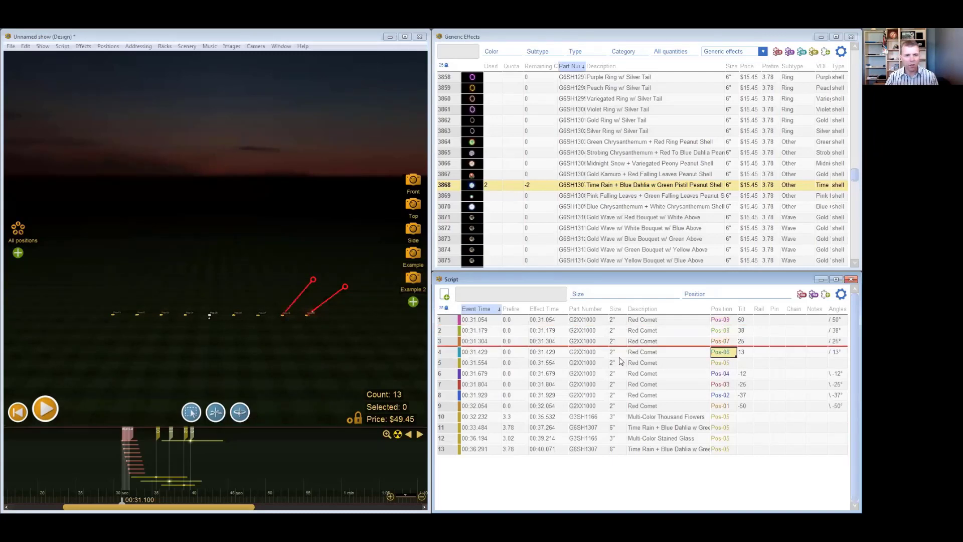
{"action": "left_click", "coordinate": [723, 364]}
{"action": "left_click", "coordinate": [722, 374]}
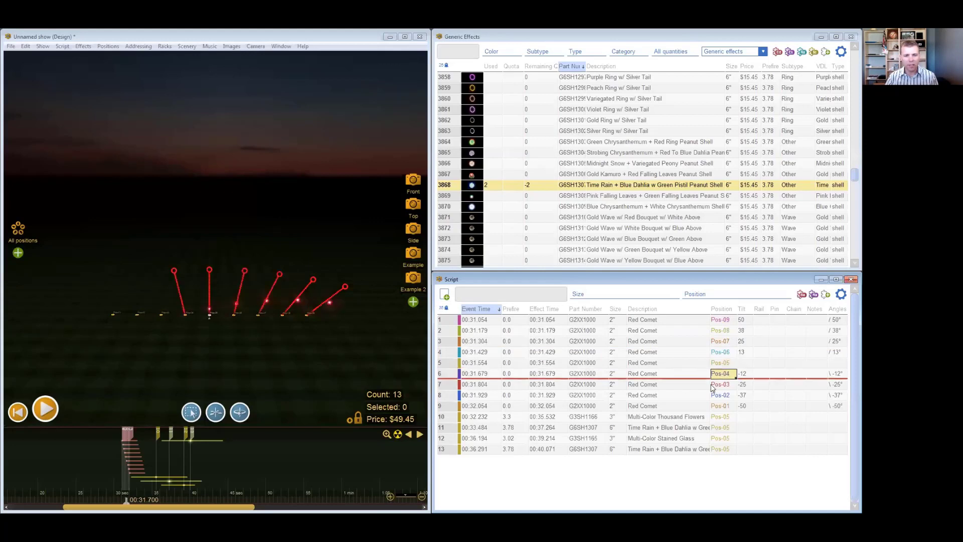
- Move the current time to 00:29.500, select all nine red comets on the timeline, and narrow the selection to the vertical Pos-05 comet
{"action": "left_click", "coordinate": [109, 457]}
{"action": "scroll", "coordinate": [109, 457], "scroll_direction": "up", "scroll_amount": 3}
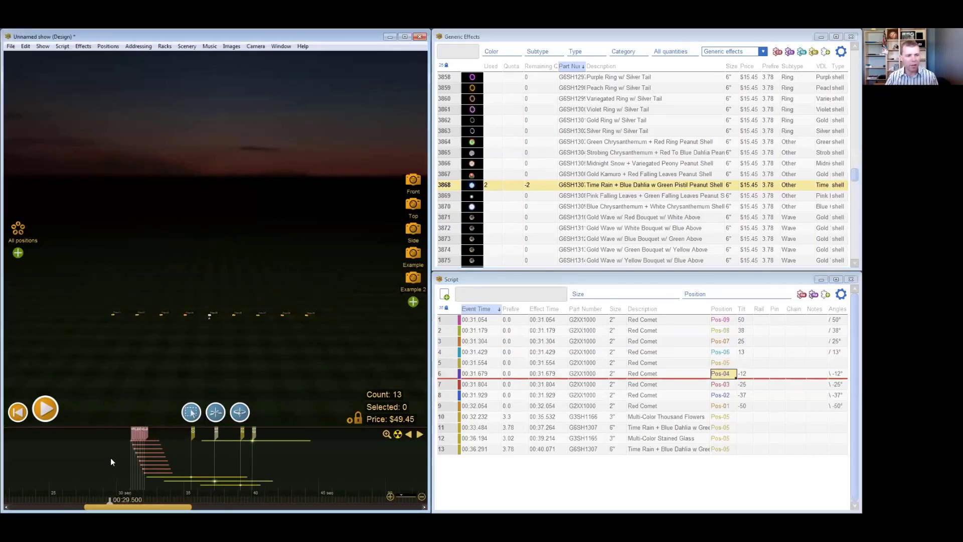
{"action": "left_click_drag", "start_coordinate": [123, 436], "coordinate": [157, 465]}
{"action": "left_click_drag", "start_coordinate": [101, 449], "coordinate": [152, 455]}
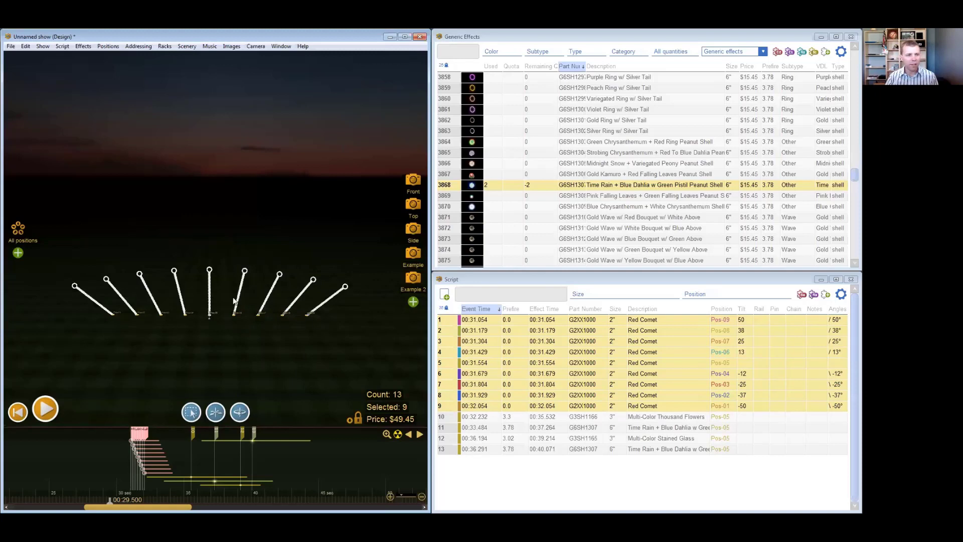
{"action": "left_click", "coordinate": [211, 290]}
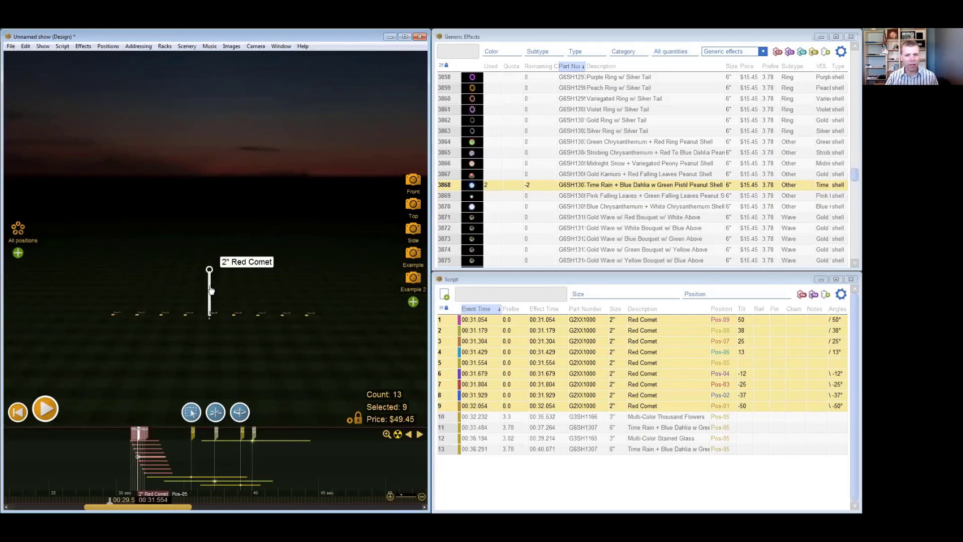
- Copy Pos-05 from the fifth red comet's position cell to the position cells of all nine red comets
{"action": "left_click", "coordinate": [724, 365]}
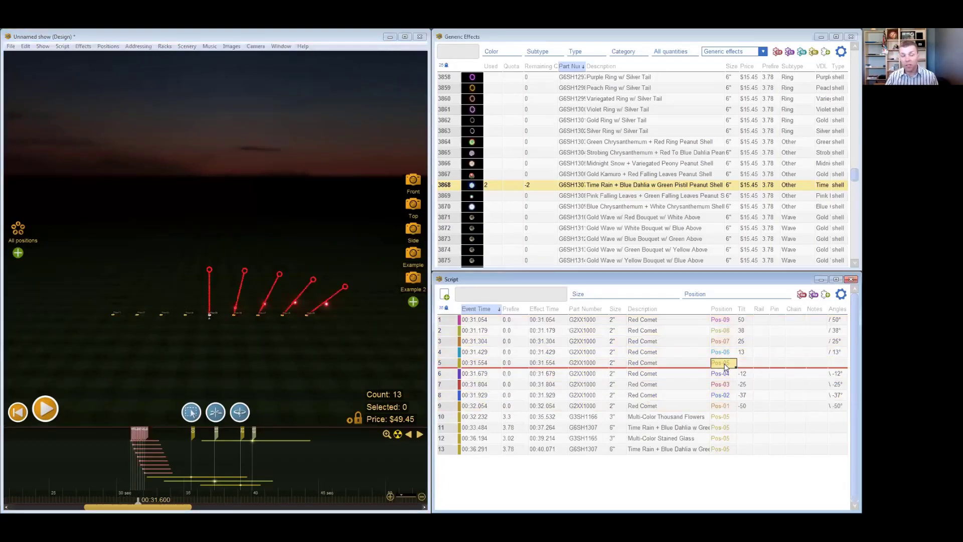
{"action": "left_click", "coordinate": [722, 319], "text": "shift"}
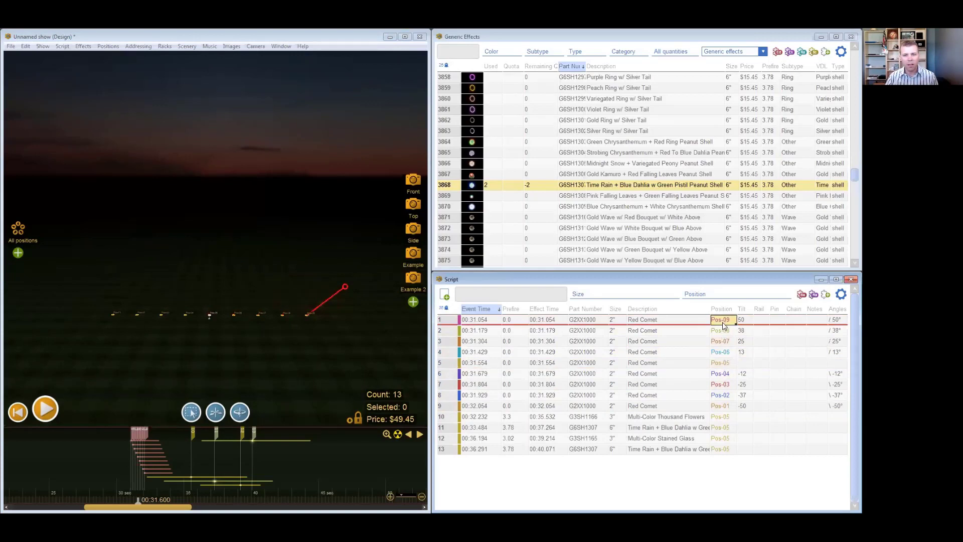
{"action": "left_click_drag", "start_coordinate": [726, 375], "coordinate": [726, 404]}
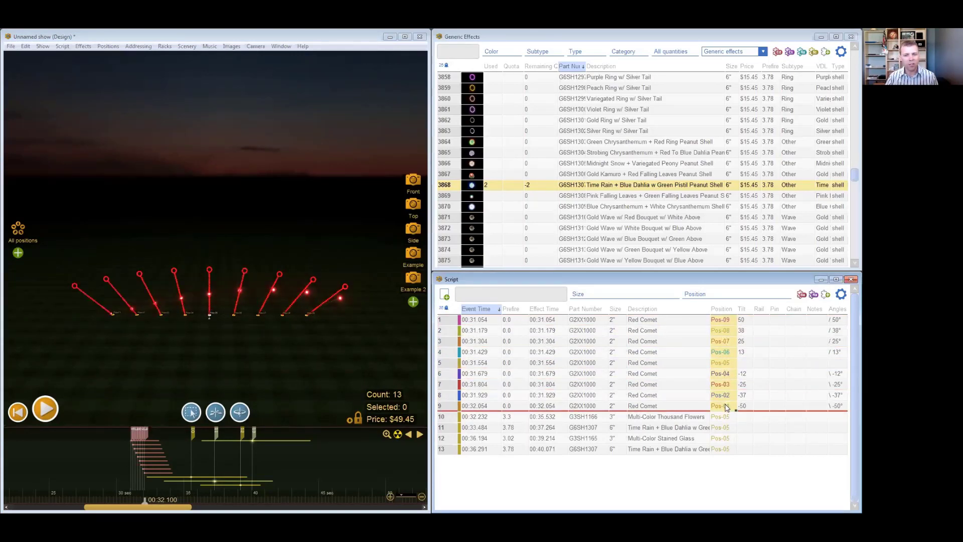
{"action": "key", "text": "ctrl+z"}
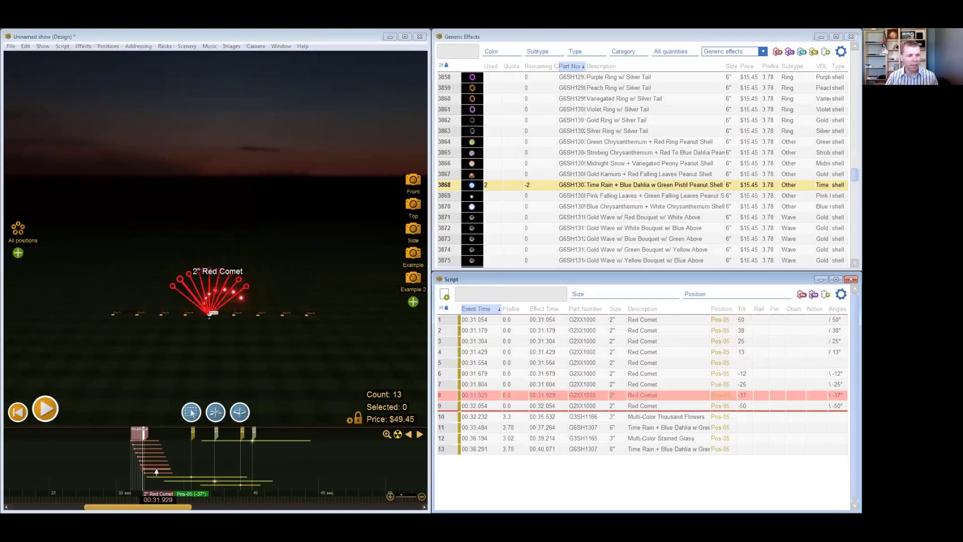
- Play the red comet fan at Pos-05 from 00:30.900, inspect it up close, and set the current time to 00:30.800
{"action": "left_click", "coordinate": [123, 456]}
{"action": "scroll", "coordinate": [123, 456], "scroll_direction": "up", "scroll_amount": 5}
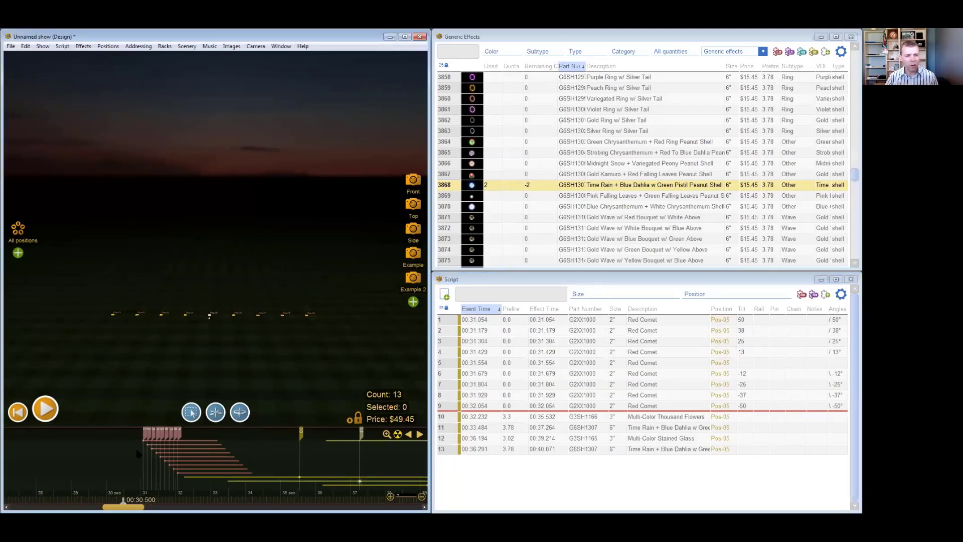
{"action": "left_click", "coordinate": [137, 451]}
{"action": "key", "text": "space"}
{"action": "key", "text": "space"}
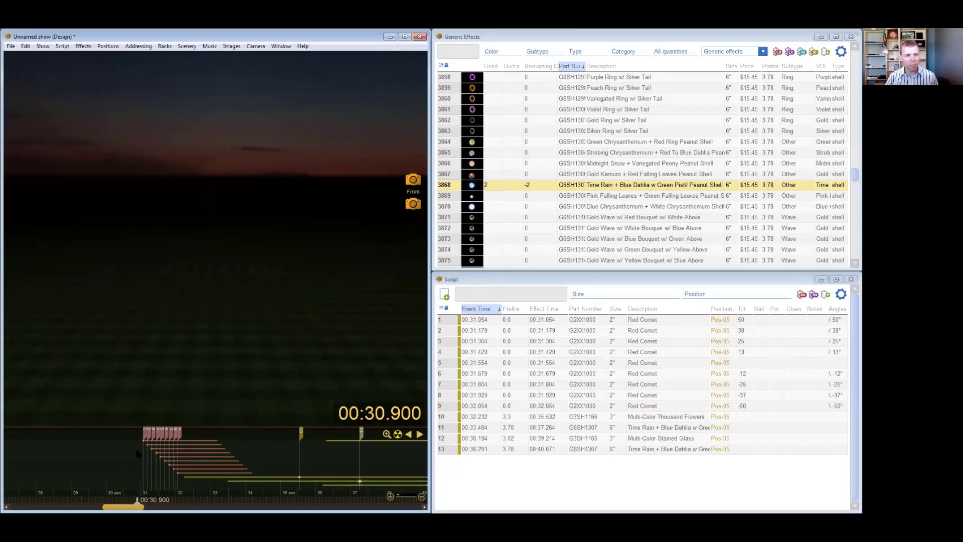
{"action": "key", "text": "space"}
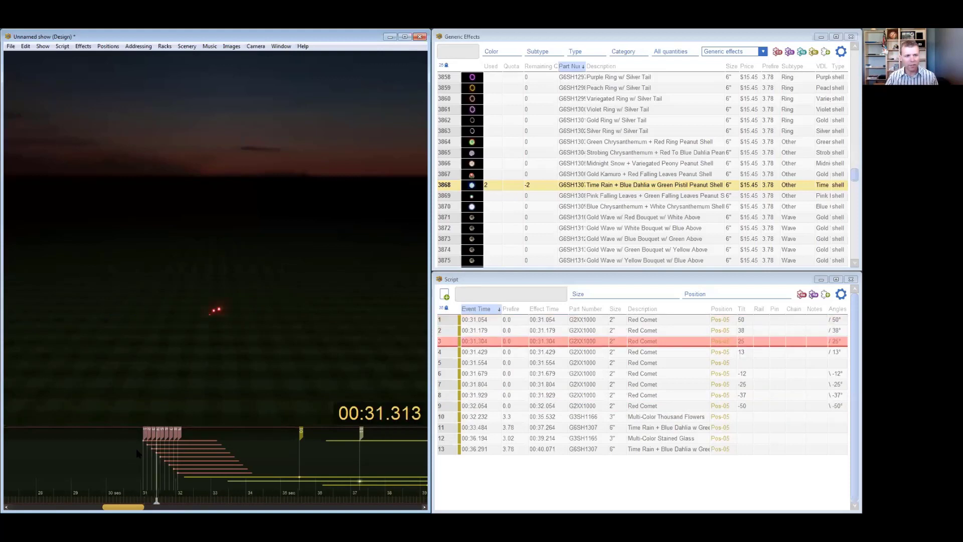
{"action": "key", "text": "space"}
{"action": "scroll", "coordinate": [215, 318], "scroll_direction": "up", "scroll_amount": 5}
{"action": "left_click_drag", "start_coordinate": [281, 361], "coordinate": [240, 355]}
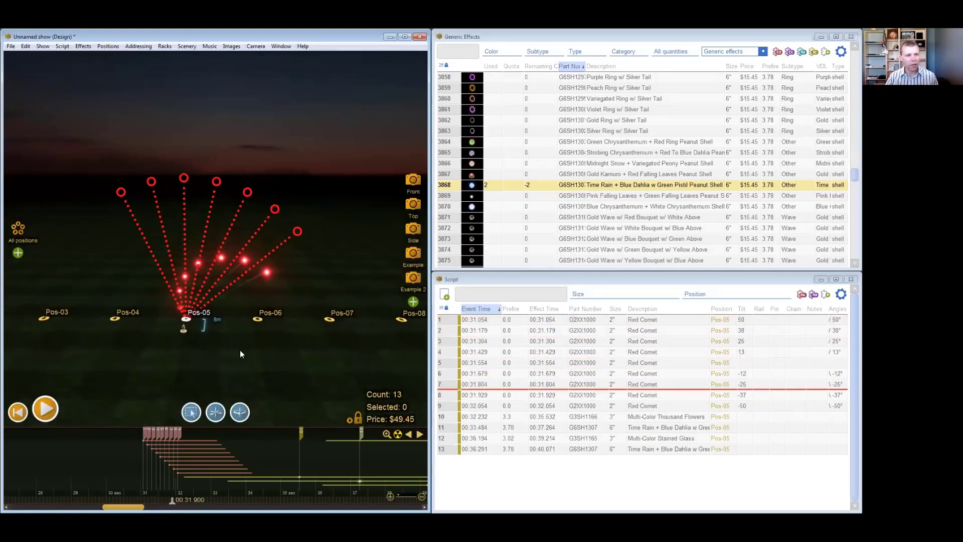
{"action": "left_click", "coordinate": [134, 459]}
{"action": "scroll", "coordinate": [135, 459], "scroll_direction": "down", "scroll_amount": 2}
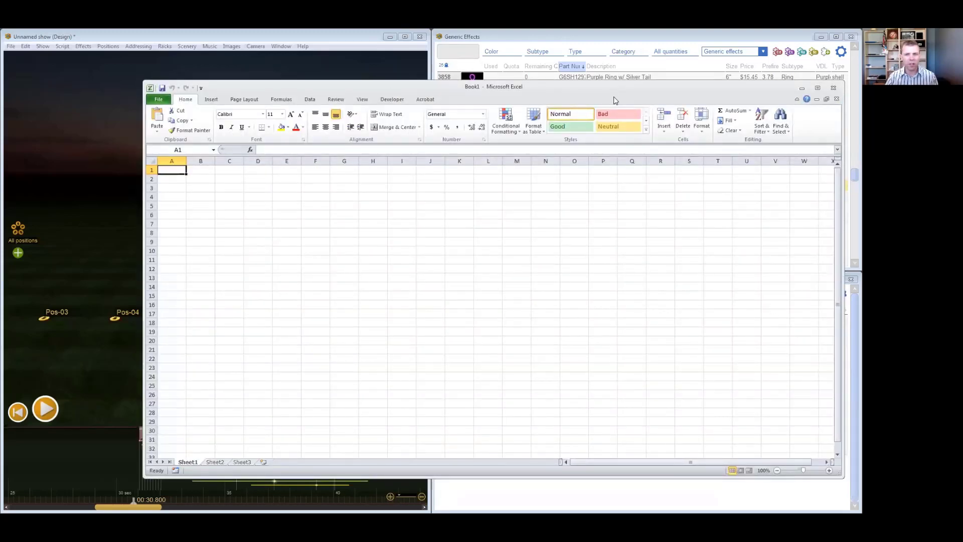
- Minimize the blank Excel workbook and set the click action for the effects window to Select cell
{"action": "left_click", "coordinate": [802, 87]}
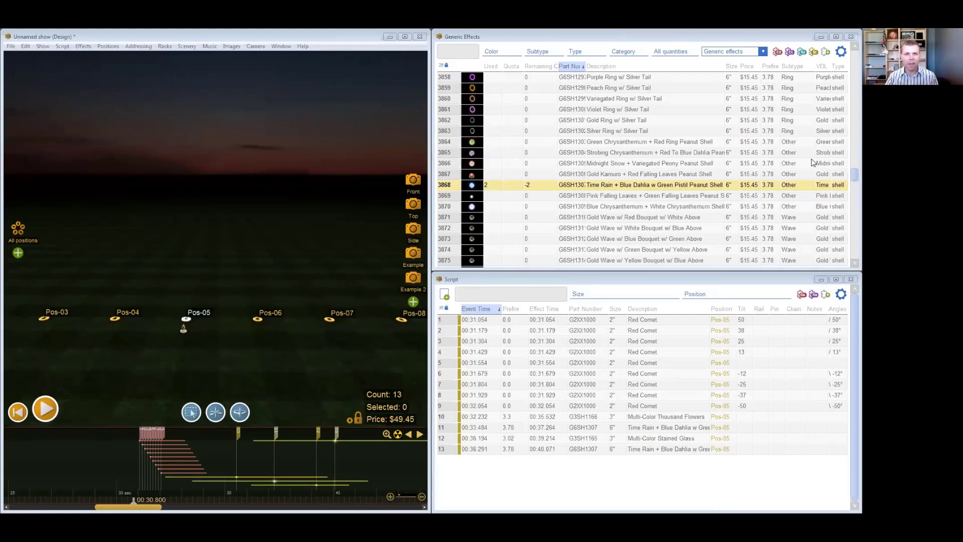
{"action": "left_click", "coordinate": [568, 122]}
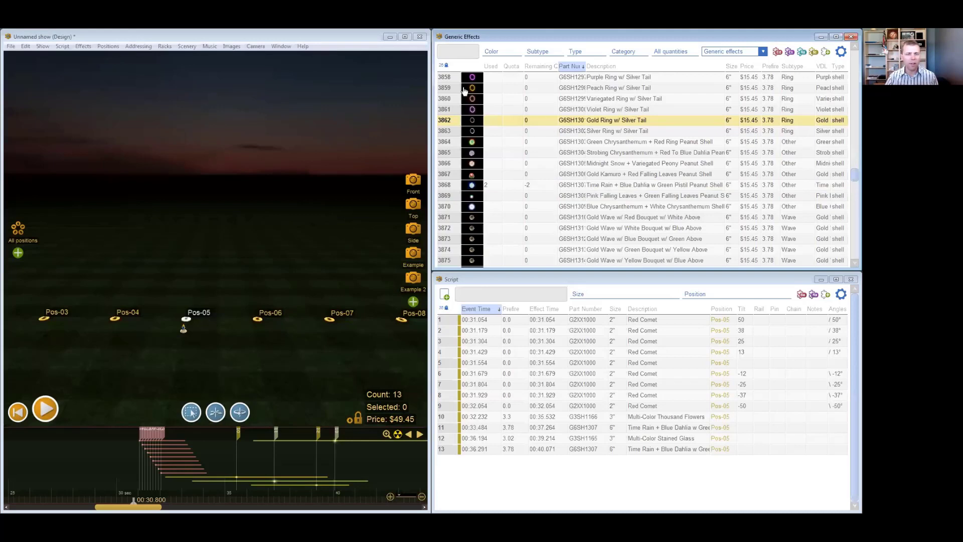
{"action": "left_click", "coordinate": [11, 46]}
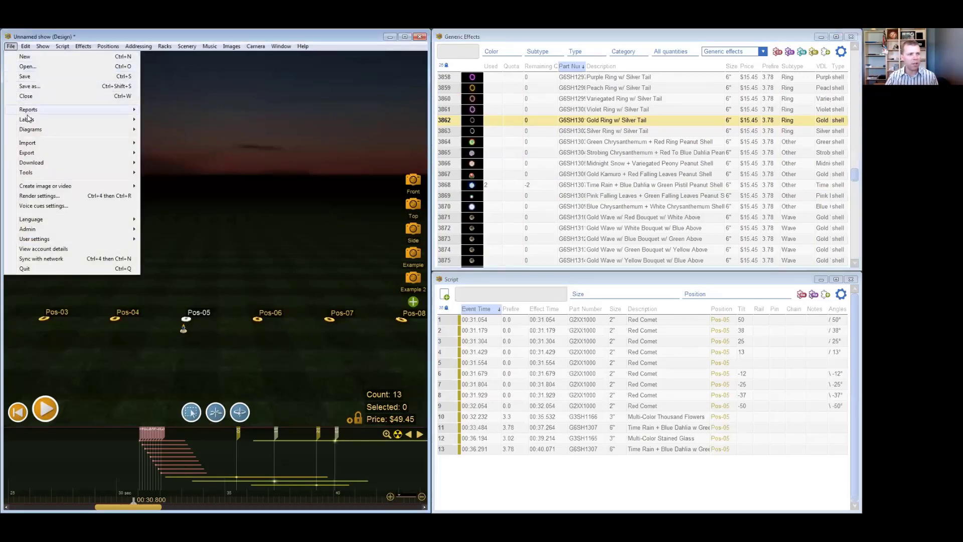
{"action": "mouse_move", "coordinate": [115, 239]}
{"action": "mouse_move", "coordinate": [226, 246]}
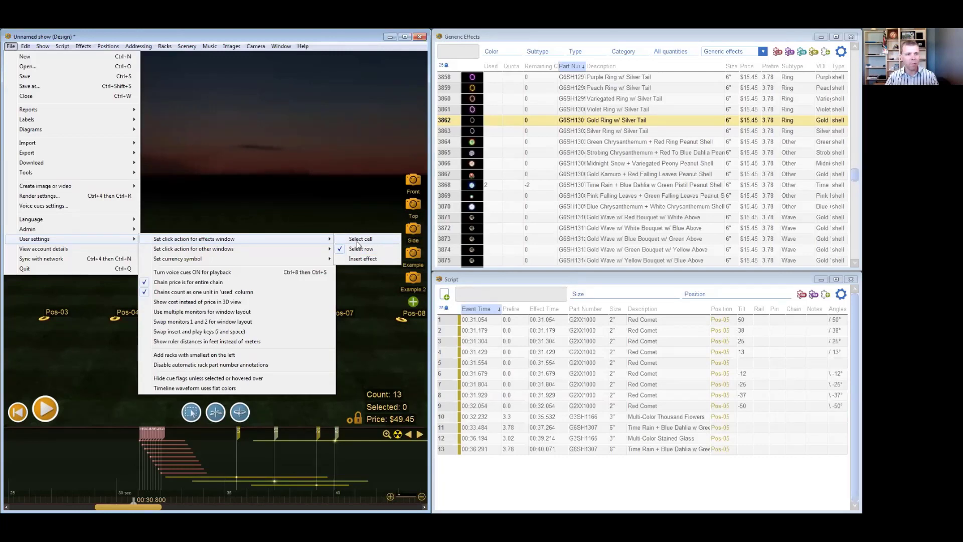
{"action": "left_click", "coordinate": [358, 240]}
- Copy the part number of Green Chrysanthemum + Red Ring Peanut Shell into cell A1 of the Excel workbook
{"action": "left_click", "coordinate": [571, 152]}
{"action": "left_click", "coordinate": [569, 131]}
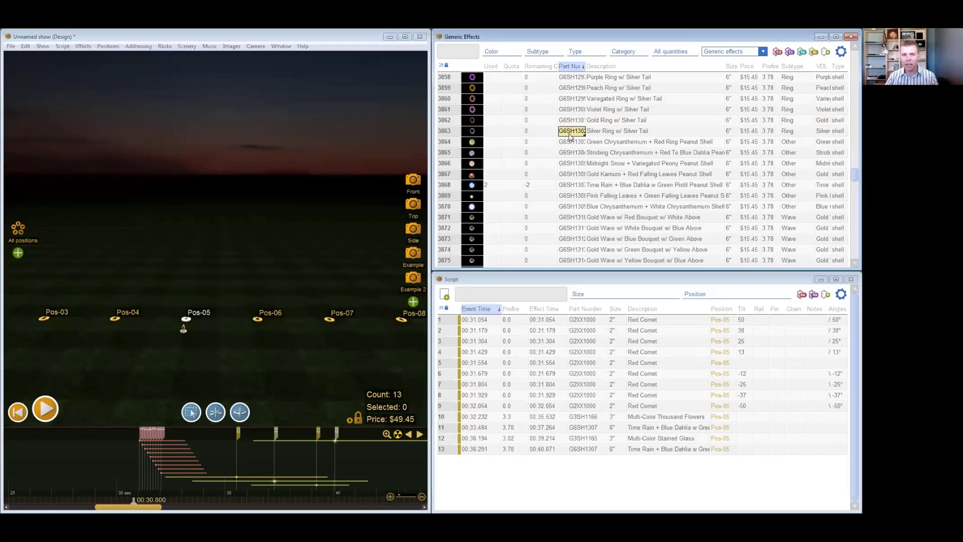
{"action": "left_click", "coordinate": [573, 142]}
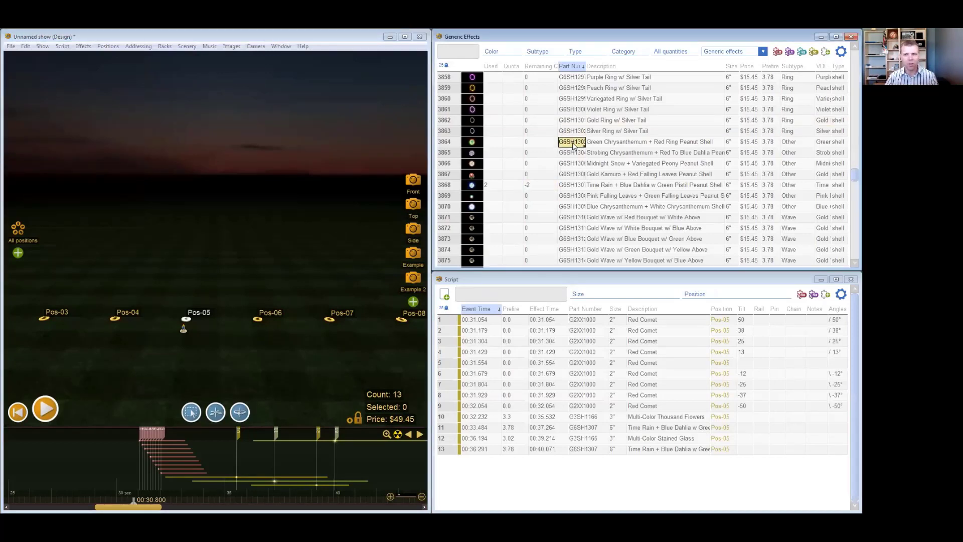
{"action": "left_click_drag", "start_coordinate": [861, 106], "coordinate": [464, 84]}
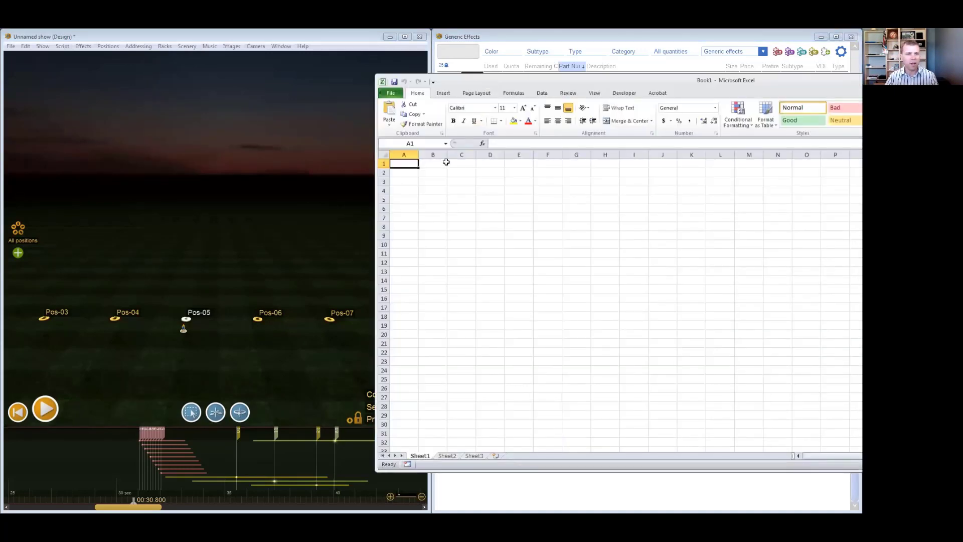
{"action": "type", "text": "G6SH1303"}
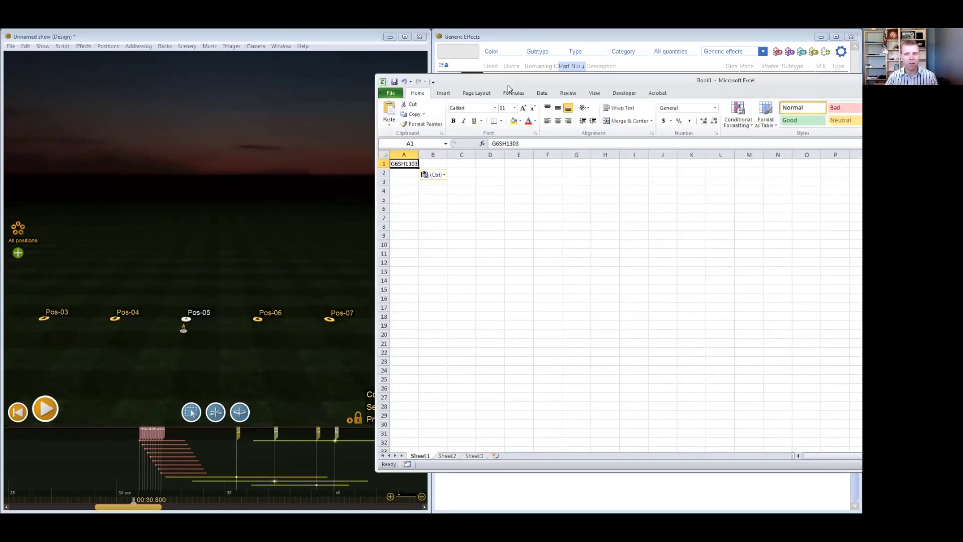
- Copy the part numbers and descriptions of effects G6SH1297 through G6SH1306 into the Excel sheet starting at cell A4
{"action": "key", "text": "alt+Tab"}
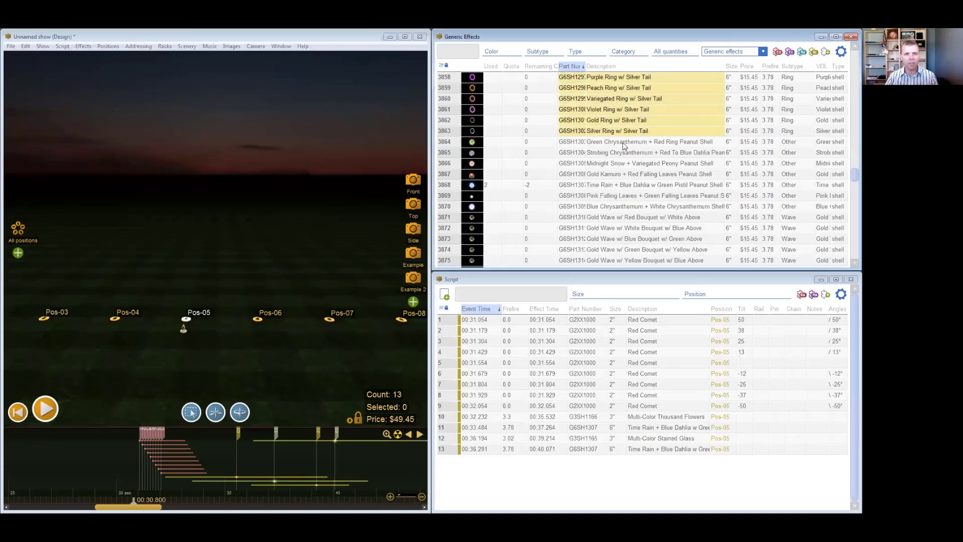
{"action": "left_click_drag", "start_coordinate": [602, 130], "coordinate": [652, 177]}
{"action": "key", "text": "alt+Tab"}
{"action": "left_click", "coordinate": [361, 187]}
{"action": "type", "text": "G6SH1297\tPurple Ring w/ Silver Tail G6SH1298\tPeach Ring w/ Silver Tail G6SH1299\tVariegated Ring w/ Silver Tail G6SH1300\tViolet Ring w/ Silver Tail G6SH1301\tGold Ring w/ Silver Tail G6SH1302\tSilver Ring w/ Silver Tail G6SH1303\tGreen Chrysanthemum + Red Ring Peanut Shell G6SH1304\tStrobing Chrysanthemum + Red To Blue Dahlia Peanut Shell G6SH1305\tMidnight Snow + Variegated Peony Peanut Shell G6SH1306\tGold Kamuro + Red Falling Leaves Peanut Shell"}
{"action": "left_click_drag", "start_coordinate": [470, 81], "coordinate": [500, 90]}
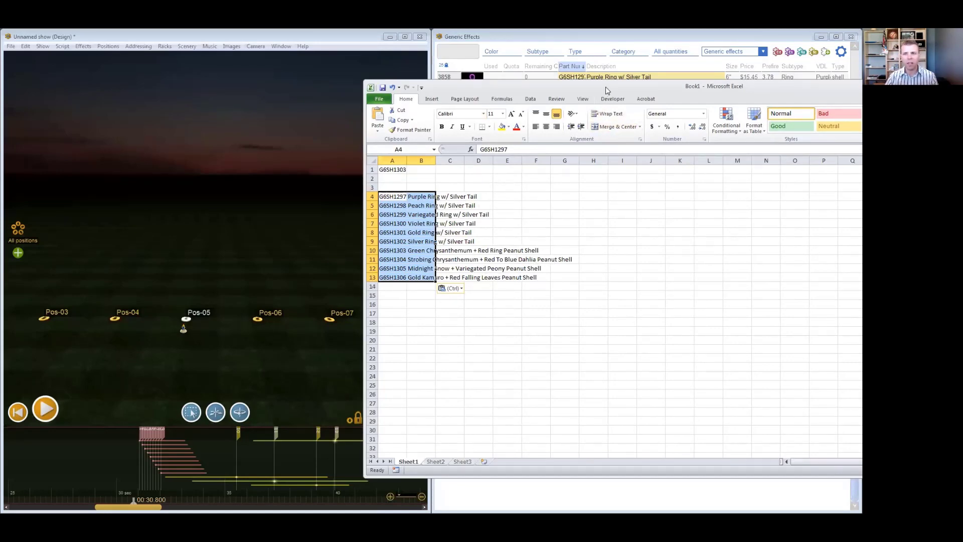
- Move the workbook aside and copy every row of the Generic Effects list in Finale 3D
{"action": "left_click_drag", "start_coordinate": [606, 91], "coordinate": [862, 95]}
{"action": "left_click", "coordinate": [633, 199]}
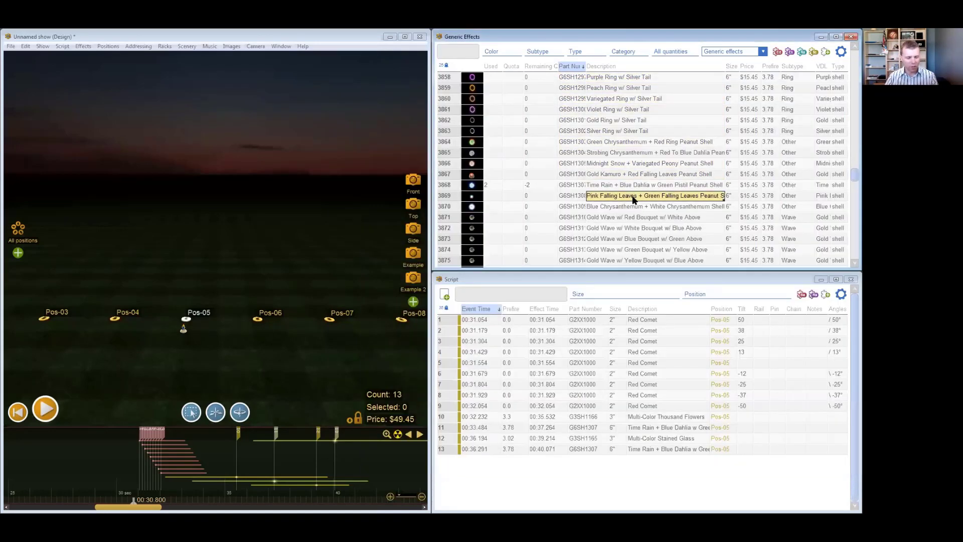
{"action": "key", "text": "ctrl+a"}
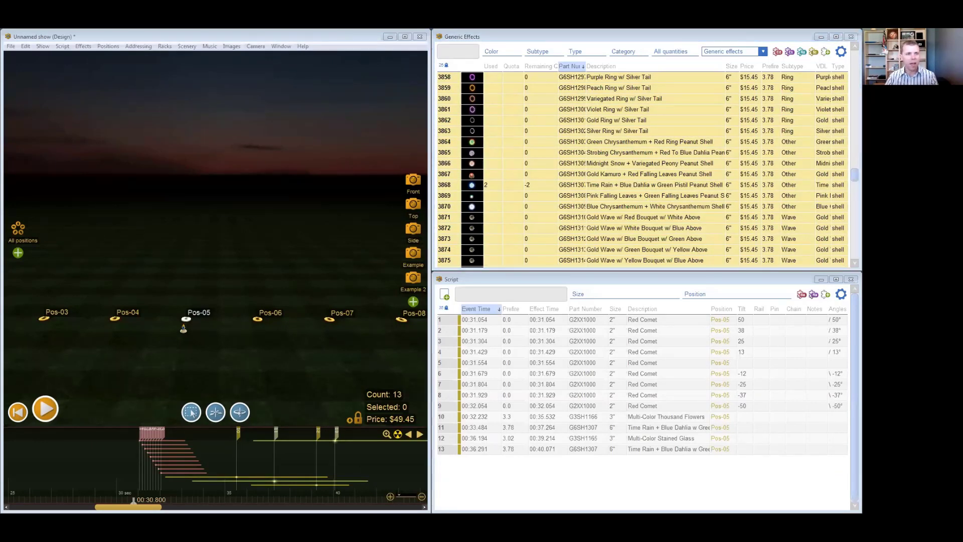
- Switch to Excel and clear the pasted effects block and the part number in cell A1
{"action": "key", "text": "alt+Tab"}
{"action": "left_click", "coordinate": [137, 276]}
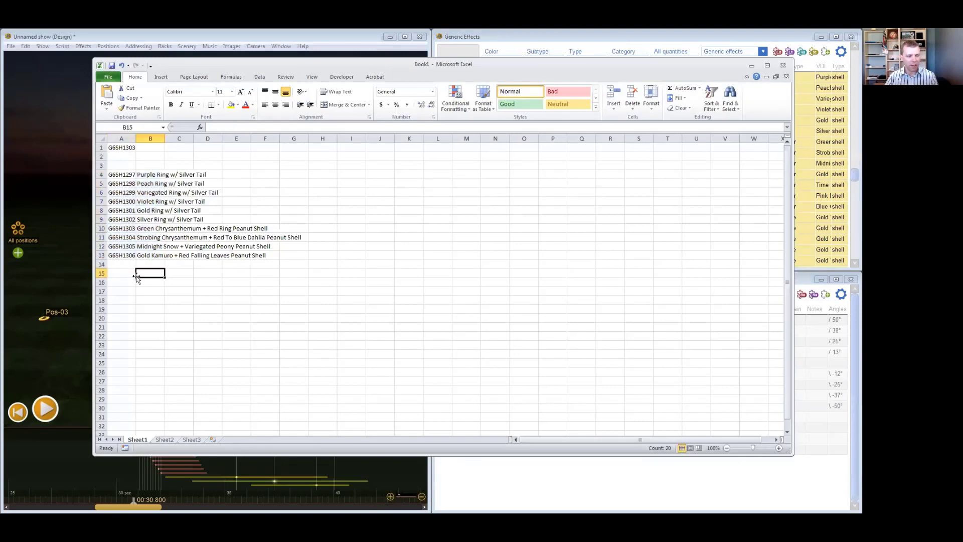
{"action": "key", "text": "ctrl+a"}
{"action": "key", "text": "BackSpace"}
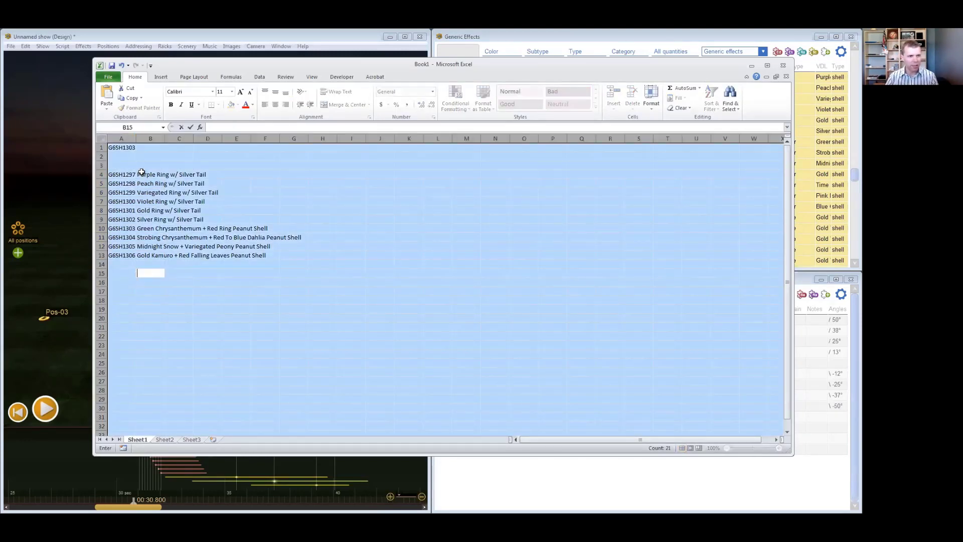
{"action": "left_click", "coordinate": [141, 164]}
{"action": "key", "text": "ctrl+a"}
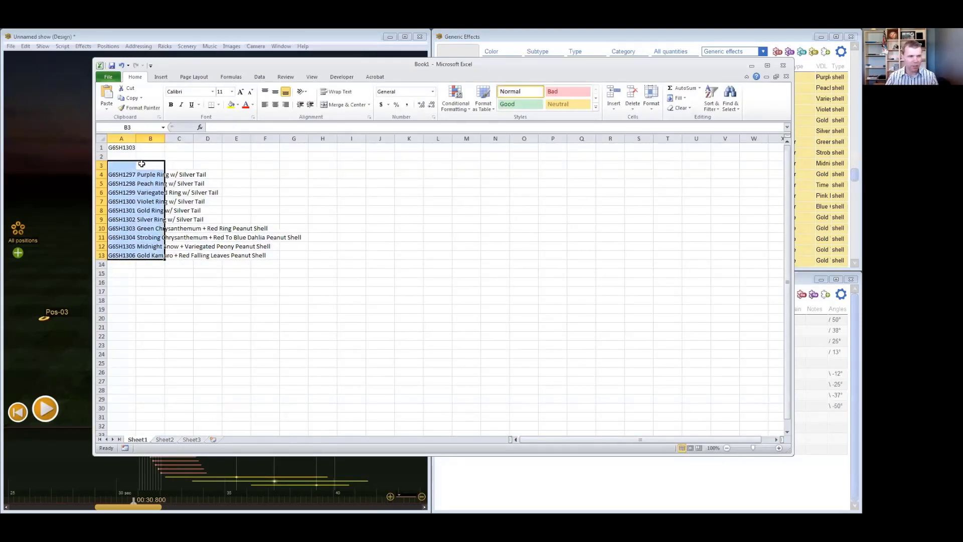
{"action": "key", "text": "Delete"}
{"action": "left_click", "coordinate": [131, 147]}
{"action": "key", "text": "Delete"}
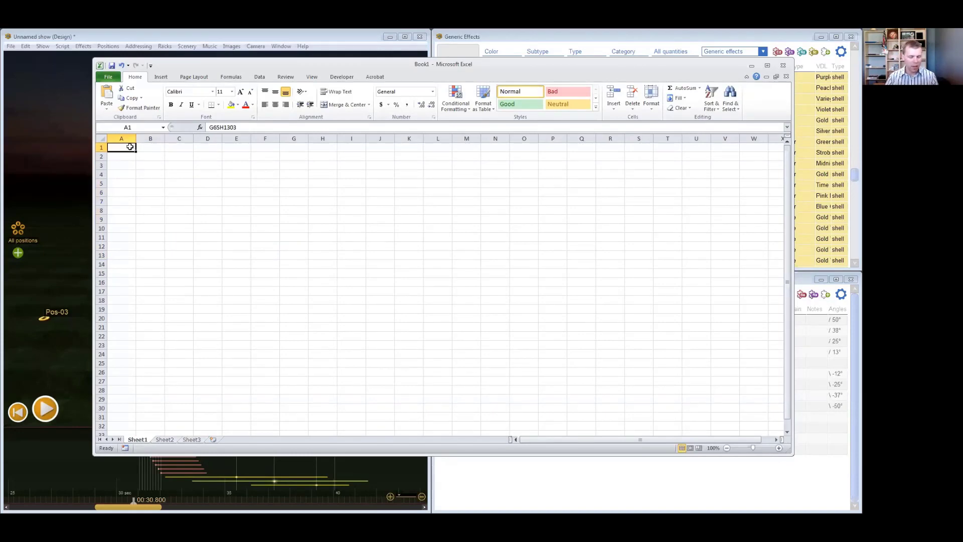
- Paste the full effects list with its headers at cell A1, look through the rows, and move the workbook beside the show
{"action": "key", "text": "ctrl+v"}
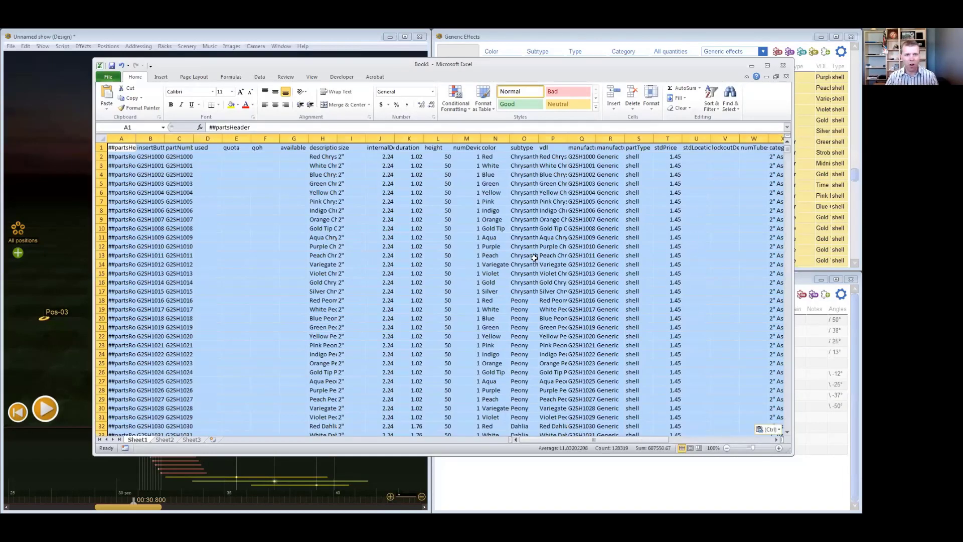
{"action": "left_click", "coordinate": [234, 228]}
{"action": "scroll", "coordinate": [235, 230], "scroll_direction": "down", "scroll_amount": 7}
{"action": "scroll", "coordinate": [234, 232], "scroll_direction": "up", "scroll_amount": 7}
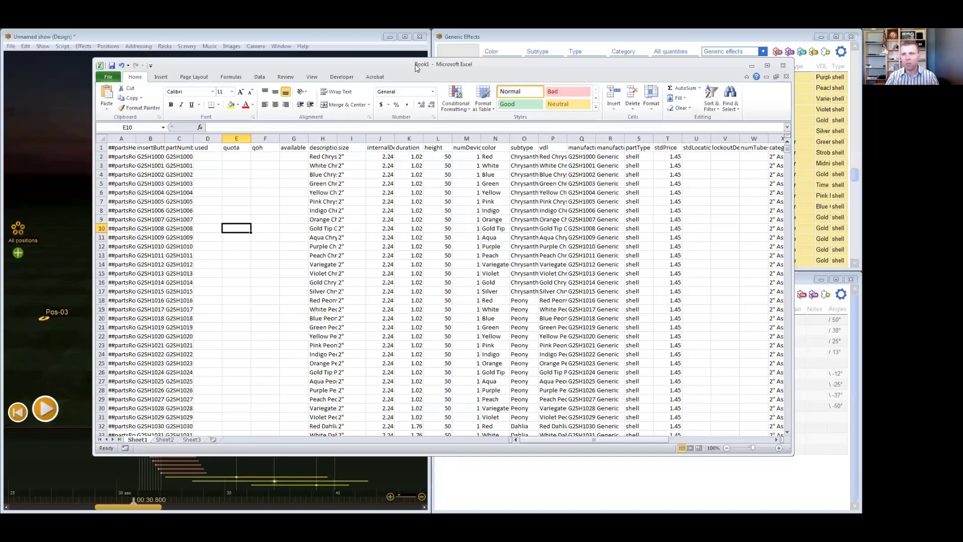
{"action": "left_click_drag", "start_coordinate": [415, 68], "coordinate": [1, 68]}
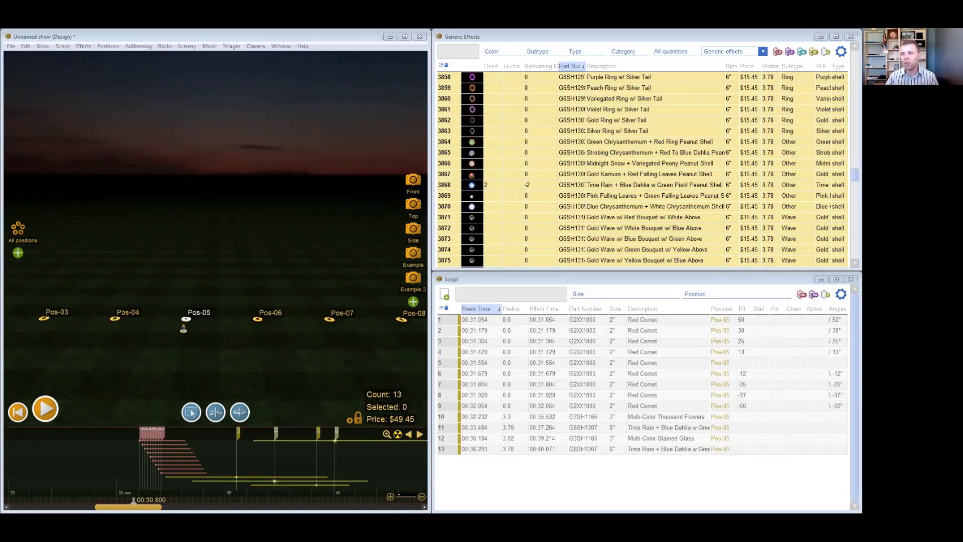
{"action": "left_click_drag", "start_coordinate": [962, 81], "coordinate": [863, 81]}
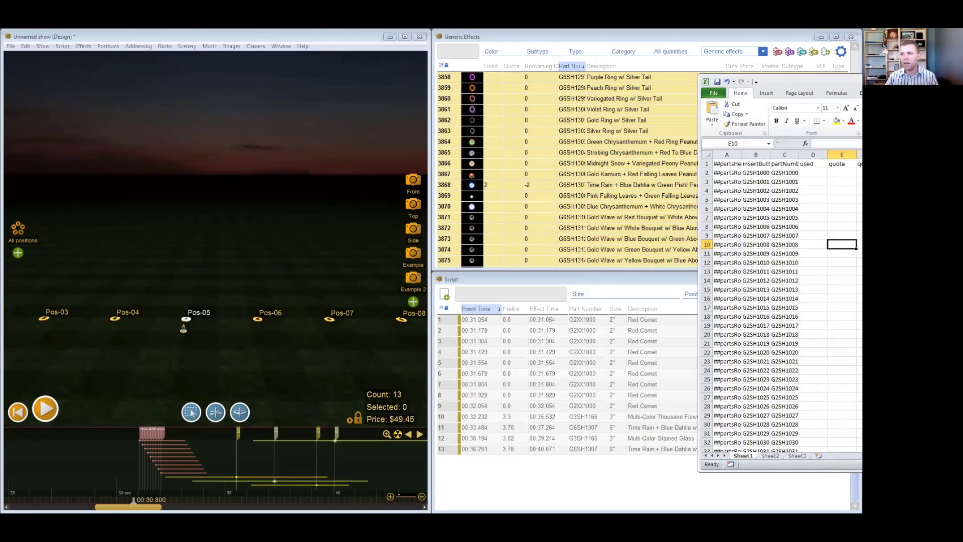
- Close the Excel workbook and select the description of the Violet Ring w/ Silver Tail effect in Finale 3D's Generic Effects list
{"action": "key", "text": "alt+F4"}
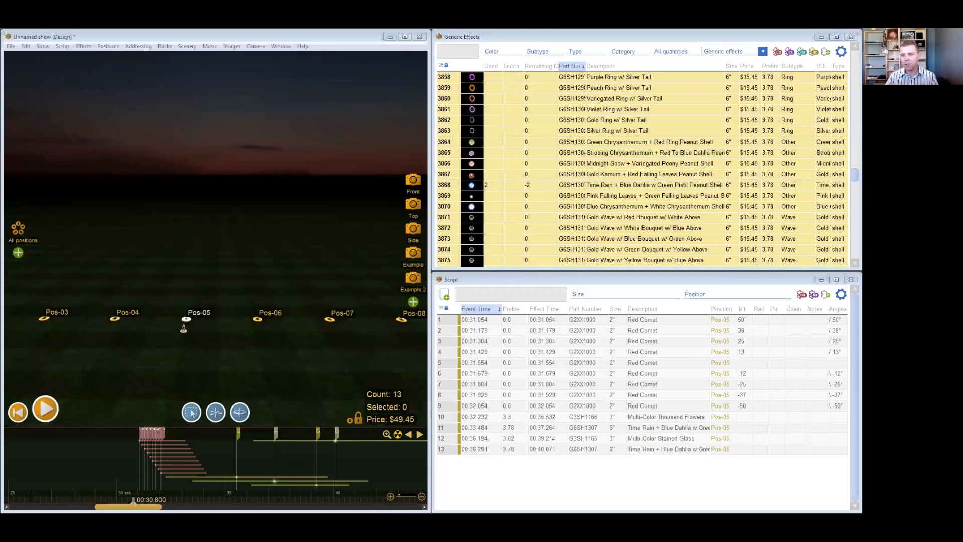
{"action": "left_click", "coordinate": [609, 110]}
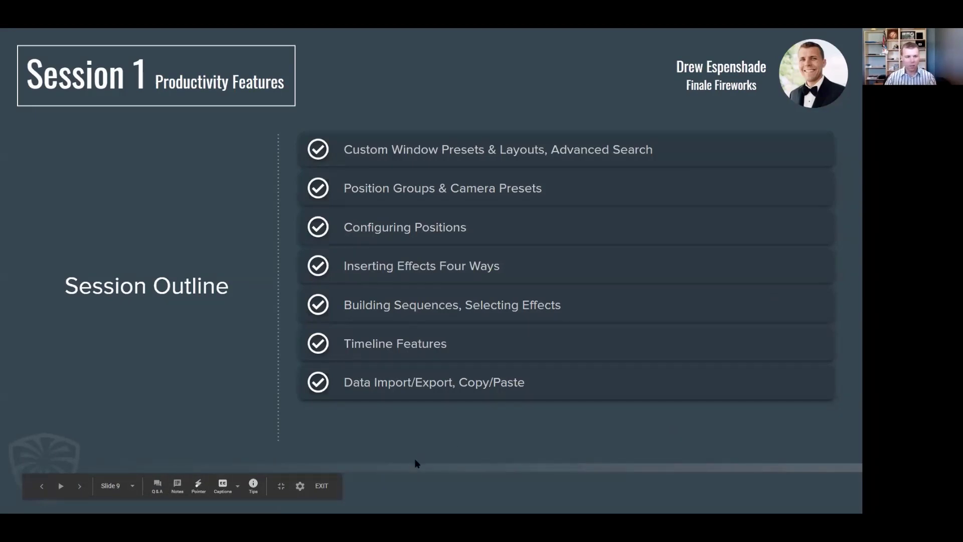
- Exit the slideshow in Google Slides and open the Finale 3D website in a new browser tab
{"action": "left_click", "coordinate": [324, 487]}
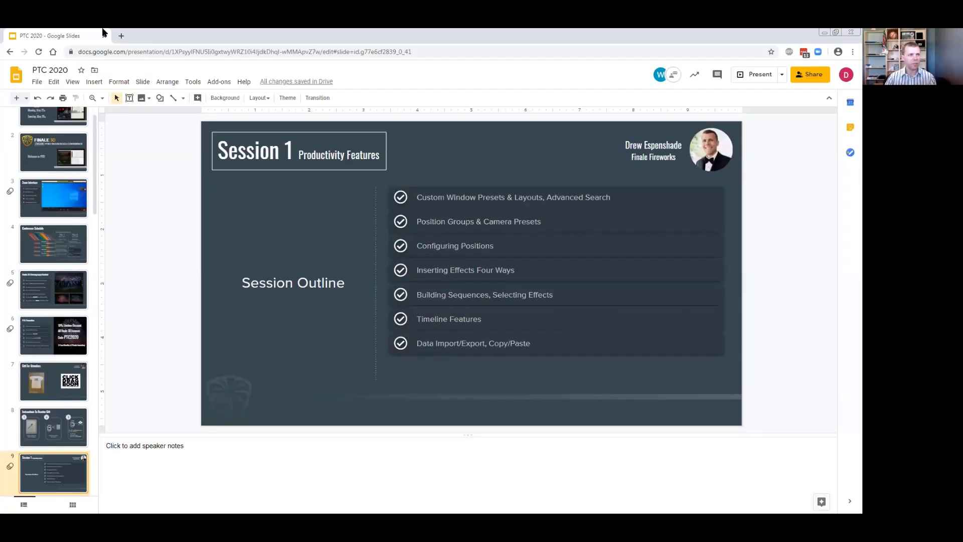
{"action": "left_click", "coordinate": [122, 36]}
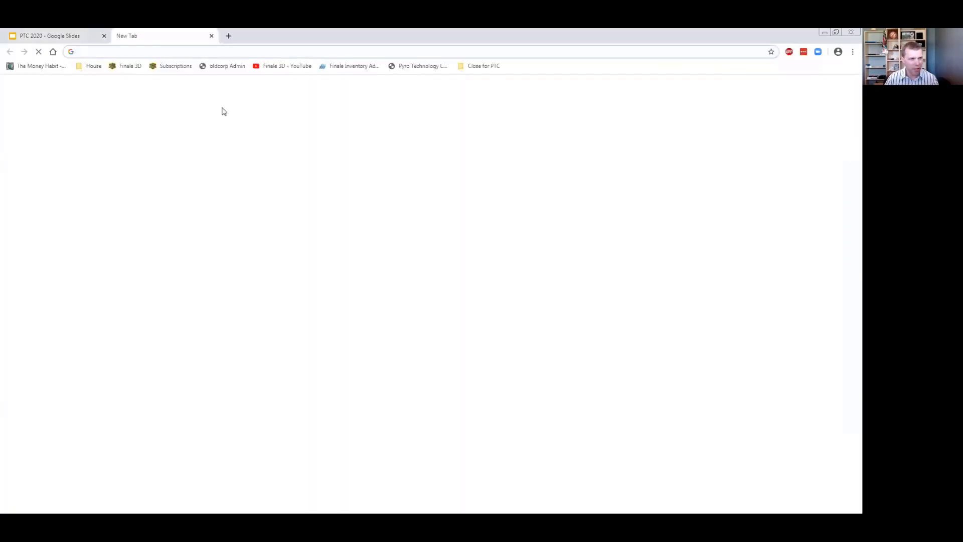
{"action": "left_click", "coordinate": [130, 65]}
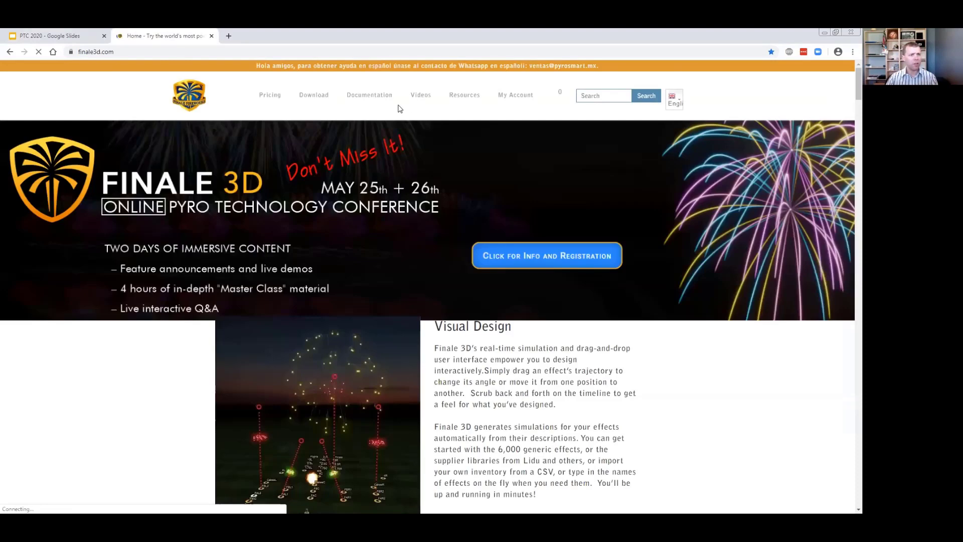
- Open the Finale 3D Video Tutorials from the website and look through the YouTube channel's tutorial playlists
{"action": "mouse_move", "coordinate": [371, 101]}
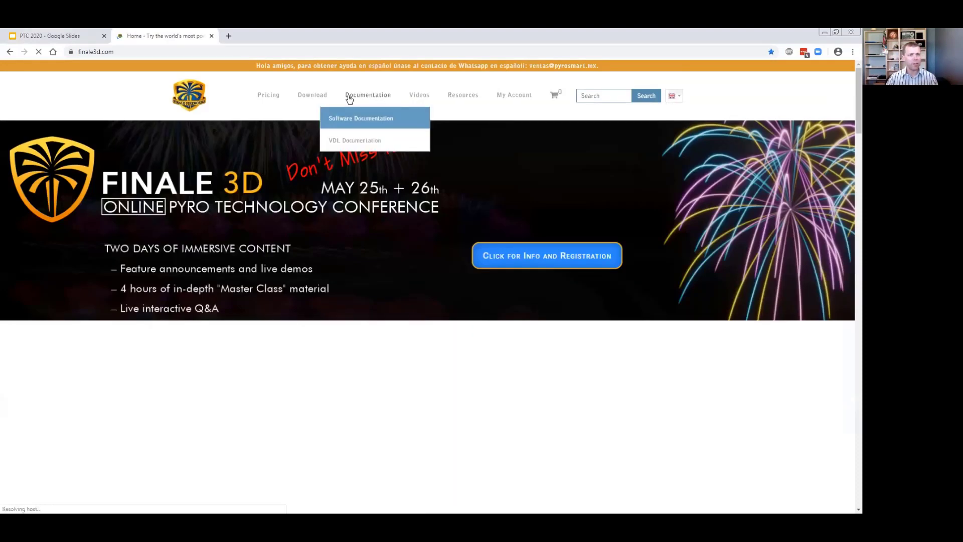
{"action": "mouse_move", "coordinate": [414, 97]}
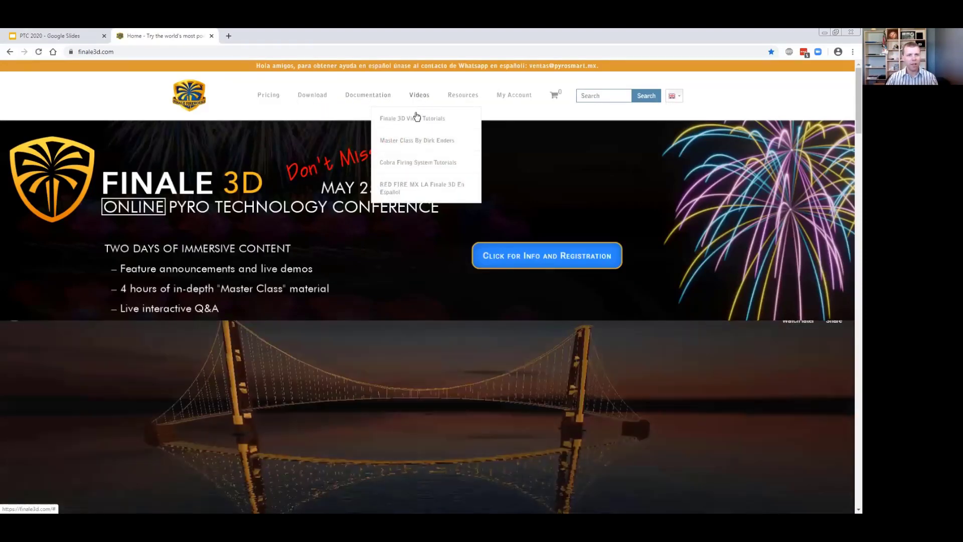
{"action": "mouse_move", "coordinate": [415, 119]}
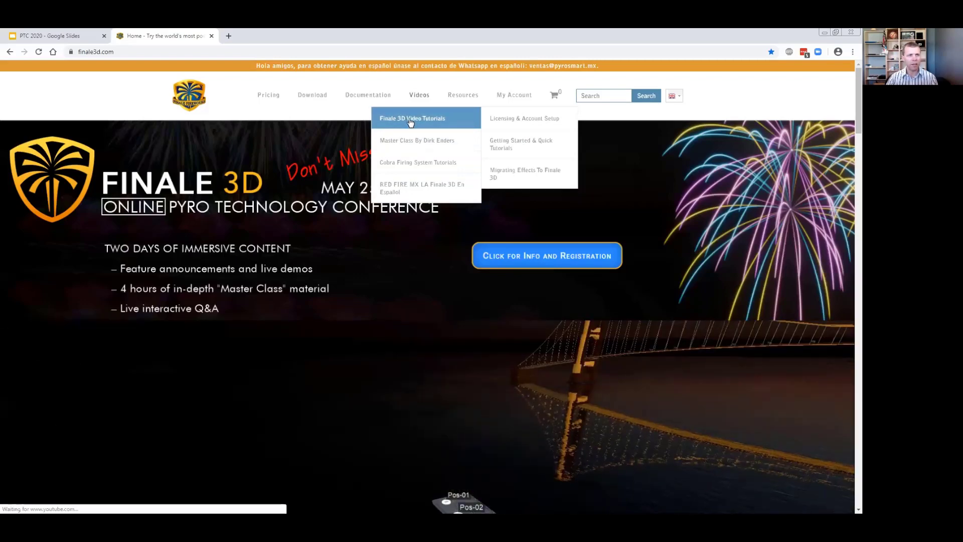
{"action": "left_click", "coordinate": [409, 120]}
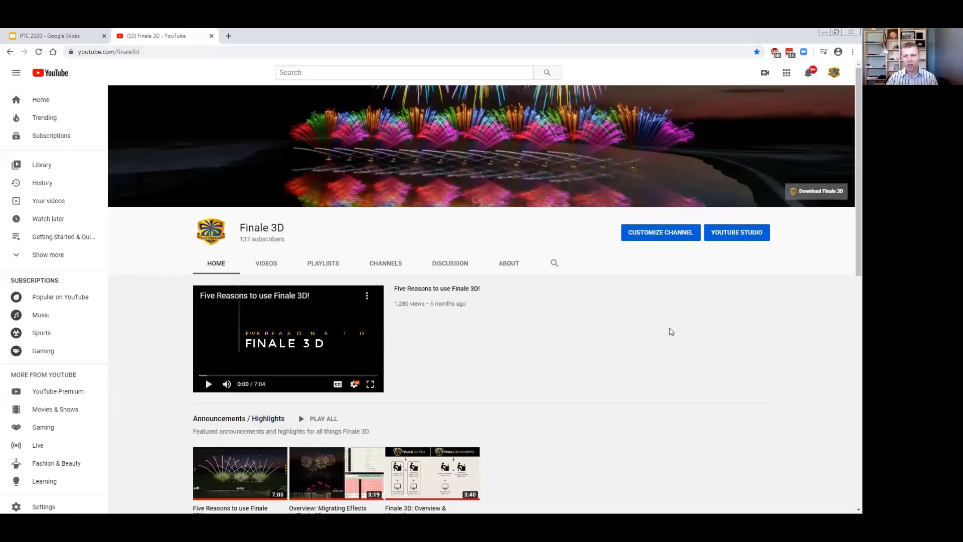
{"action": "scroll", "coordinate": [666, 333], "scroll_direction": "down", "scroll_amount": 6}
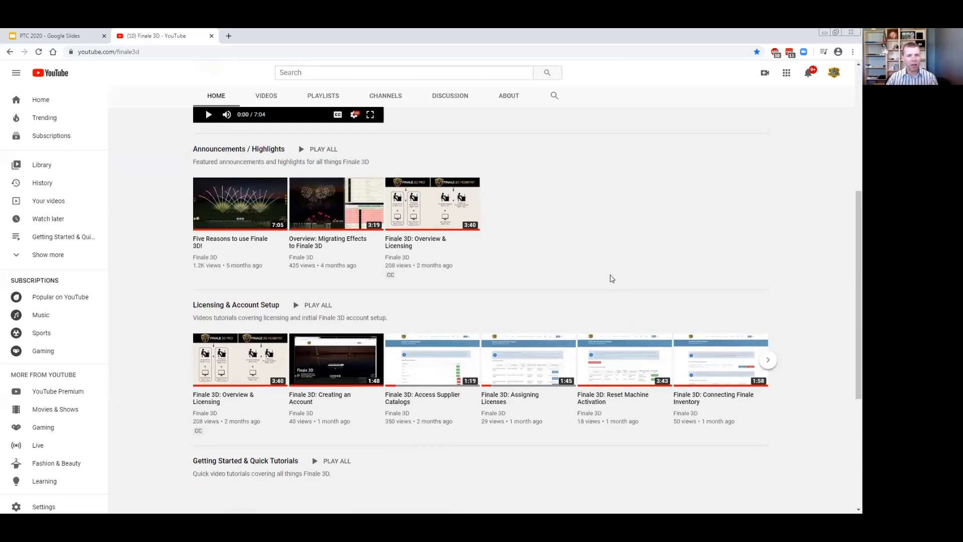
{"action": "scroll", "coordinate": [610, 273], "scroll_direction": "down", "scroll_amount": 5}
{"action": "scroll", "coordinate": [611, 273], "scroll_direction": "up", "scroll_amount": 2}
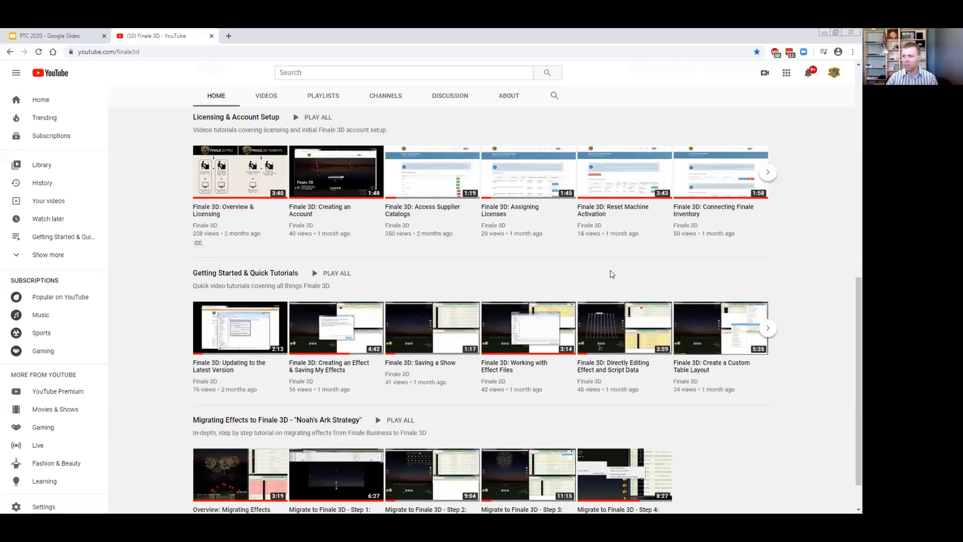
{"action": "scroll", "coordinate": [611, 273], "scroll_direction": "up", "scroll_amount": 9}
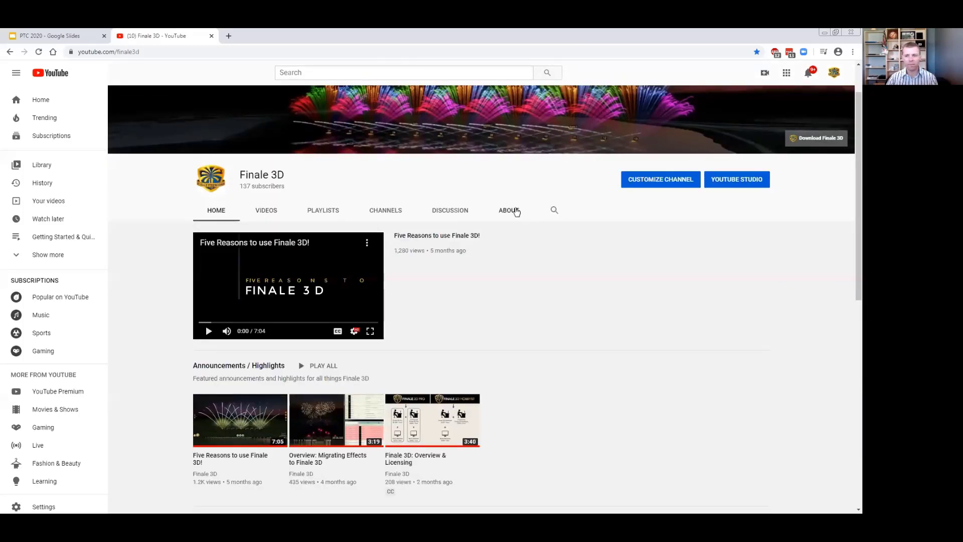
- Restore the browser to a smaller window, close the YouTube page, and minimise the browser to return to Finale 3D
{"action": "double_click", "coordinate": [689, 33]}
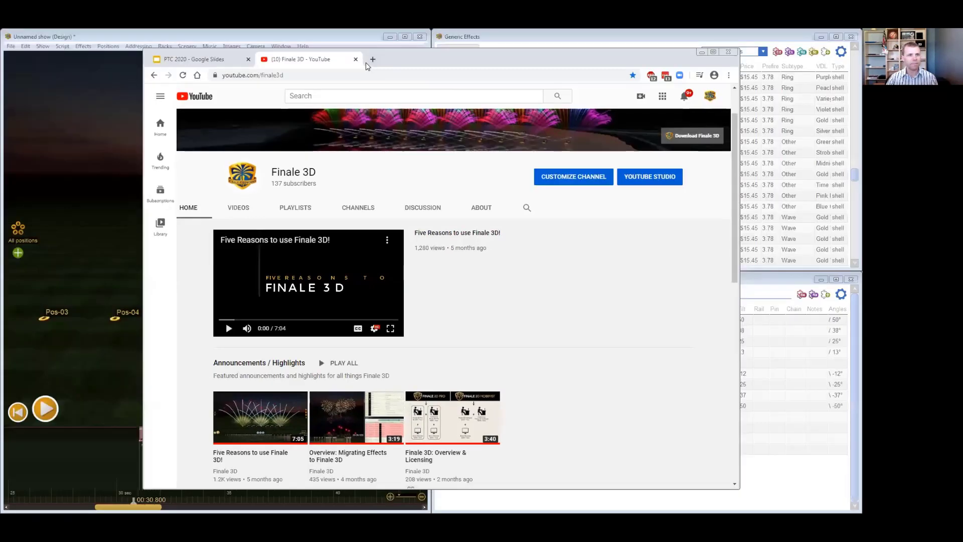
{"action": "left_click", "coordinate": [356, 59]}
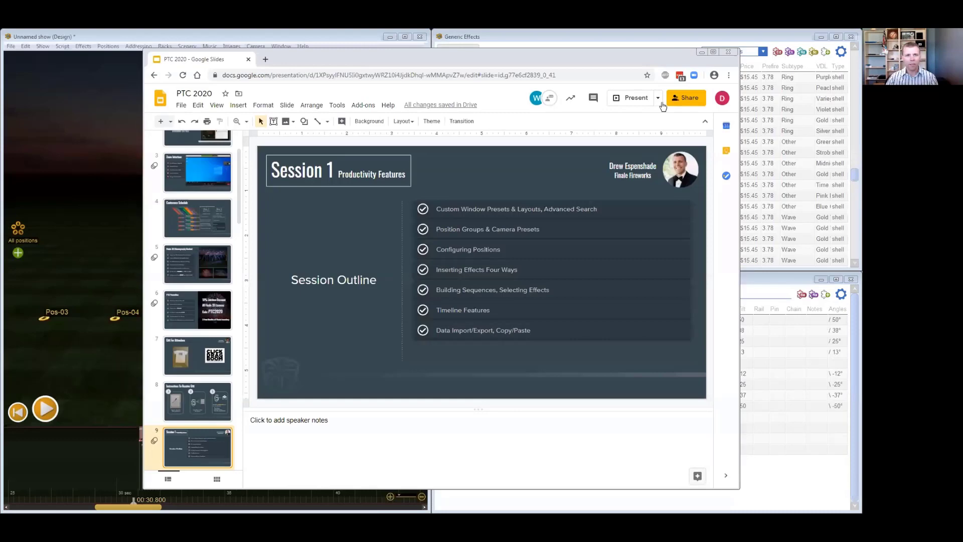
{"action": "left_click", "coordinate": [701, 52]}
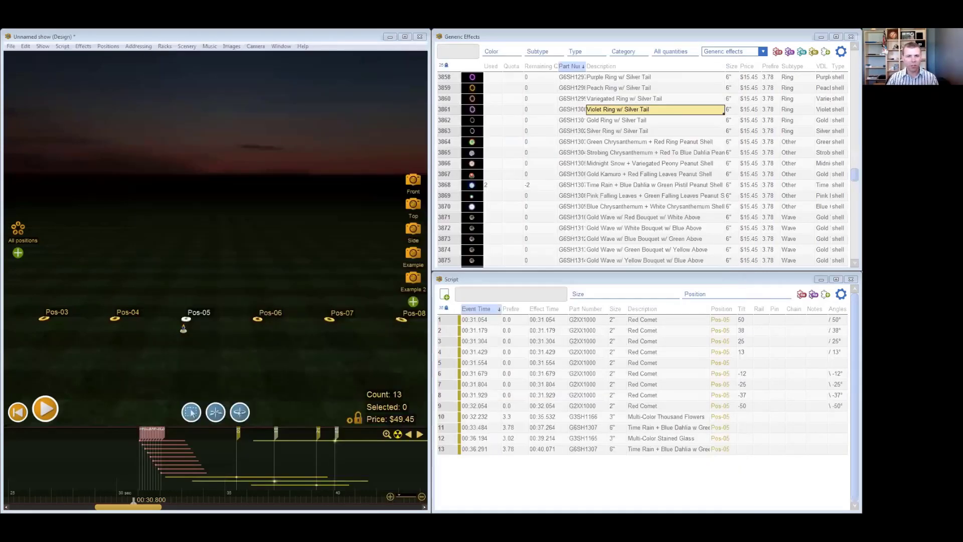